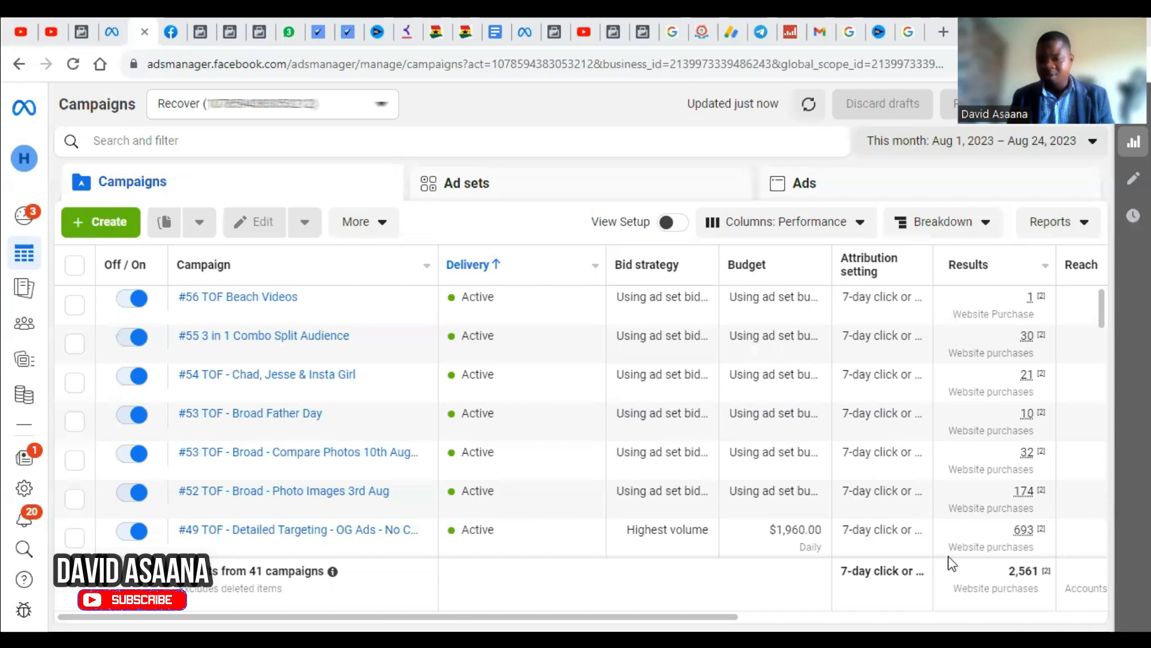
Examine the results, reach, impressions, cost per result and amount spent of the Recover account's campaigns for this month
{"action": "mouse_move", "coordinate": [948, 543]}
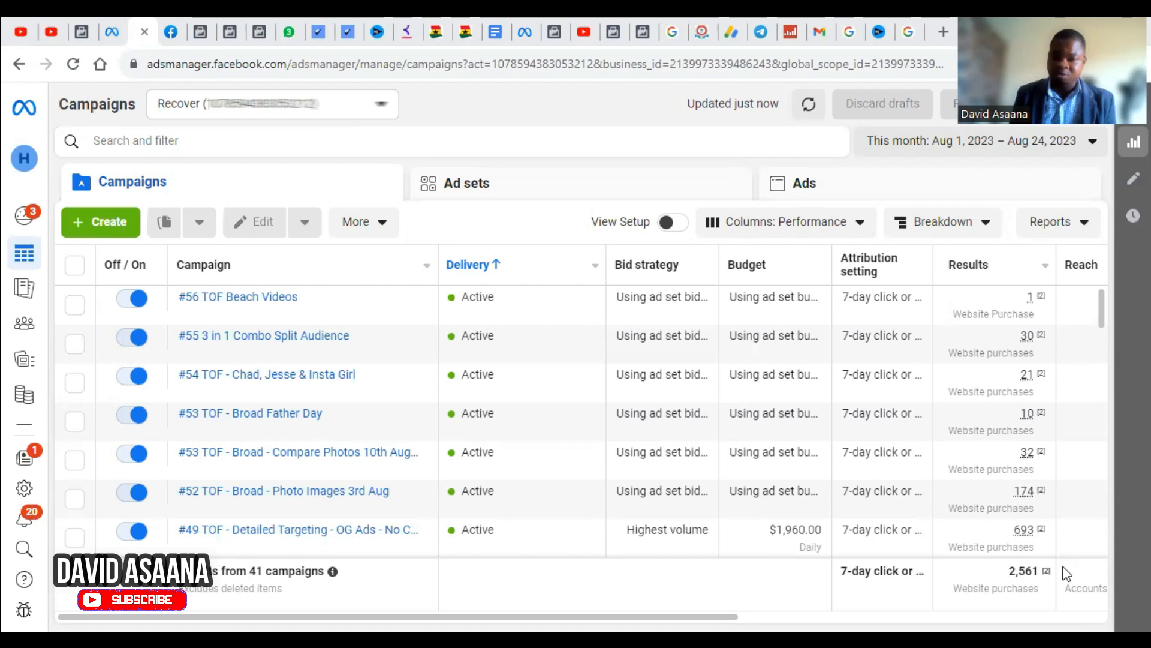
{"action": "mouse_move", "coordinate": [976, 385]}
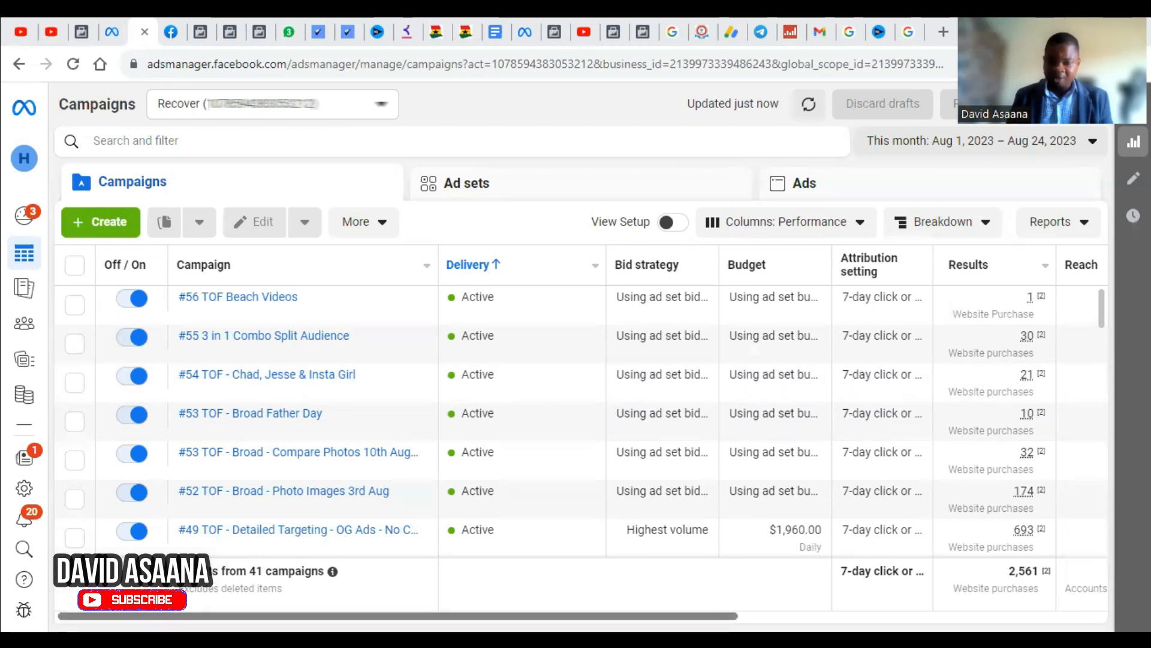
{"action": "scroll", "coordinate": [609, 419], "scroll_direction": "right", "scroll_amount": 3}
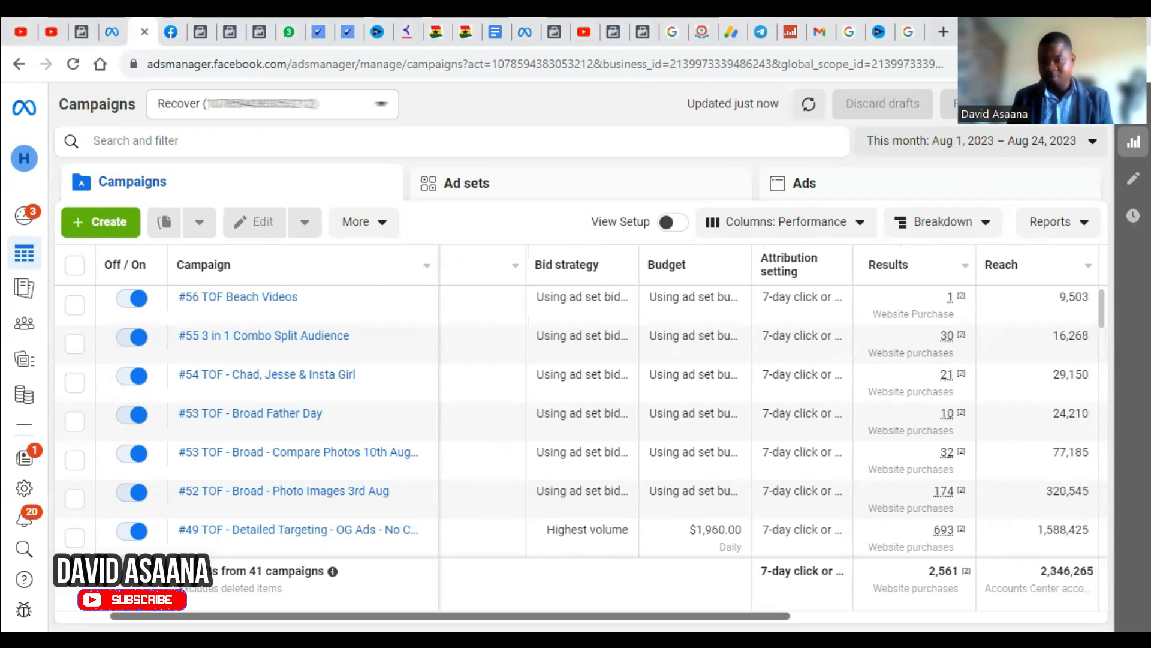
{"action": "scroll", "coordinate": [1011, 544], "scroll_direction": "right", "scroll_amount": 2}
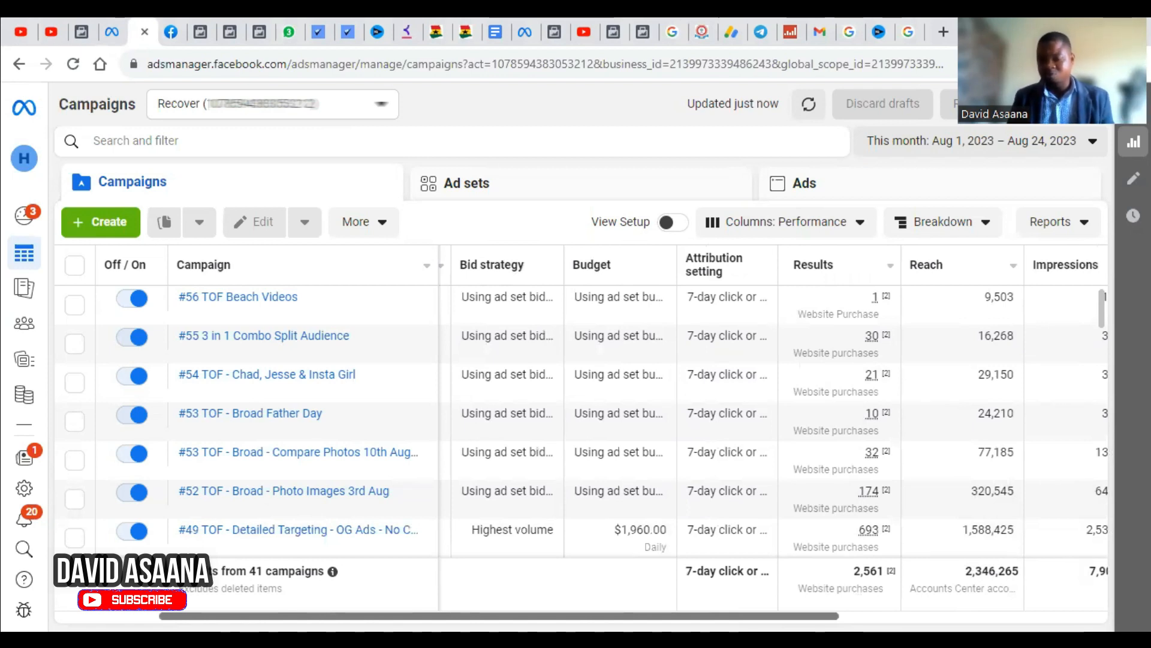
{"action": "scroll", "coordinate": [660, 420], "scroll_direction": "right", "scroll_amount": 3}
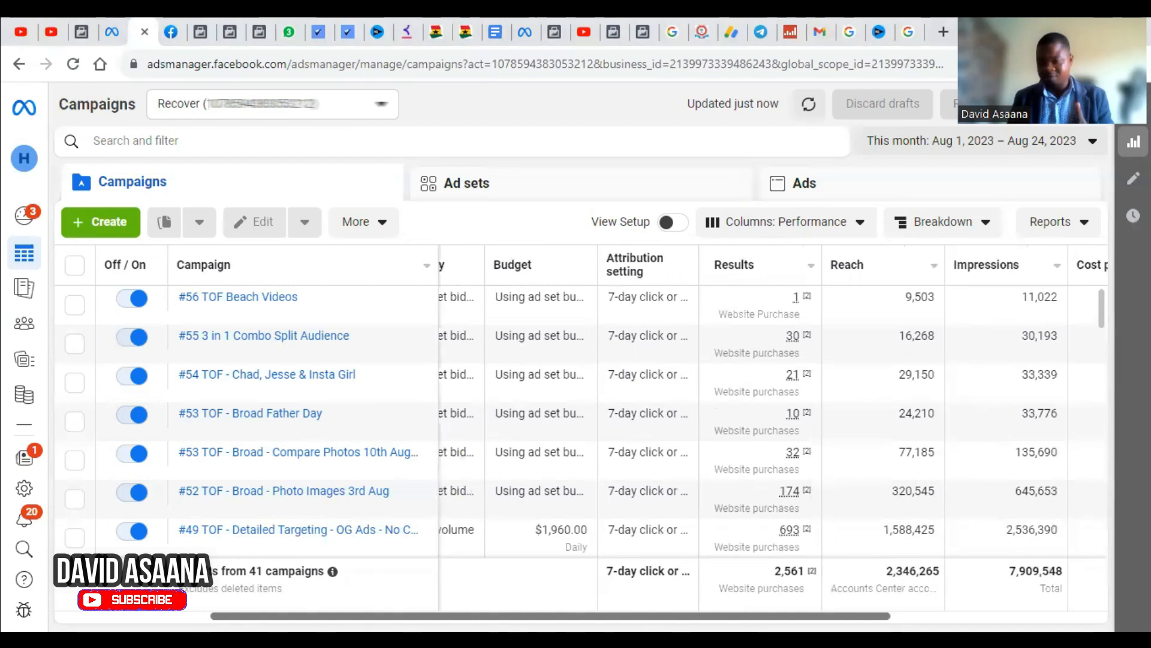
{"action": "scroll", "coordinate": [659, 419], "scroll_direction": "right", "scroll_amount": 5}
{"action": "scroll", "coordinate": [659, 420], "scroll_direction": "right", "scroll_amount": 1}
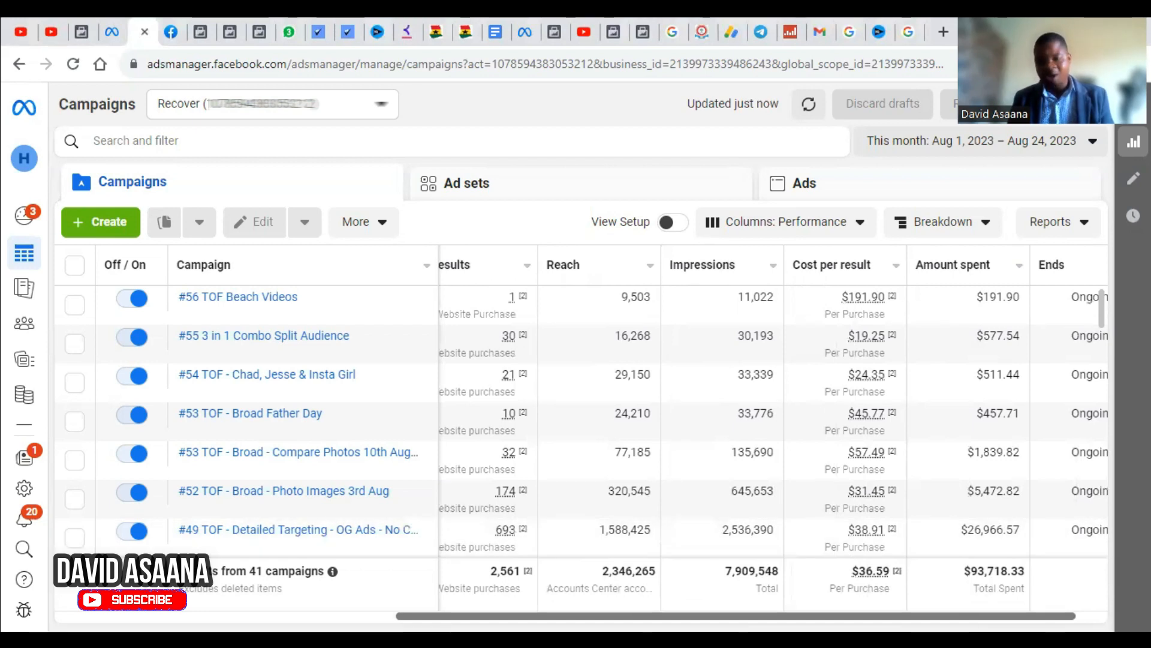
{"action": "scroll", "coordinate": [707, 419], "scroll_direction": "left", "scroll_amount": 5}
{"action": "scroll", "coordinate": [734, 519], "scroll_direction": "left", "scroll_amount": 3}
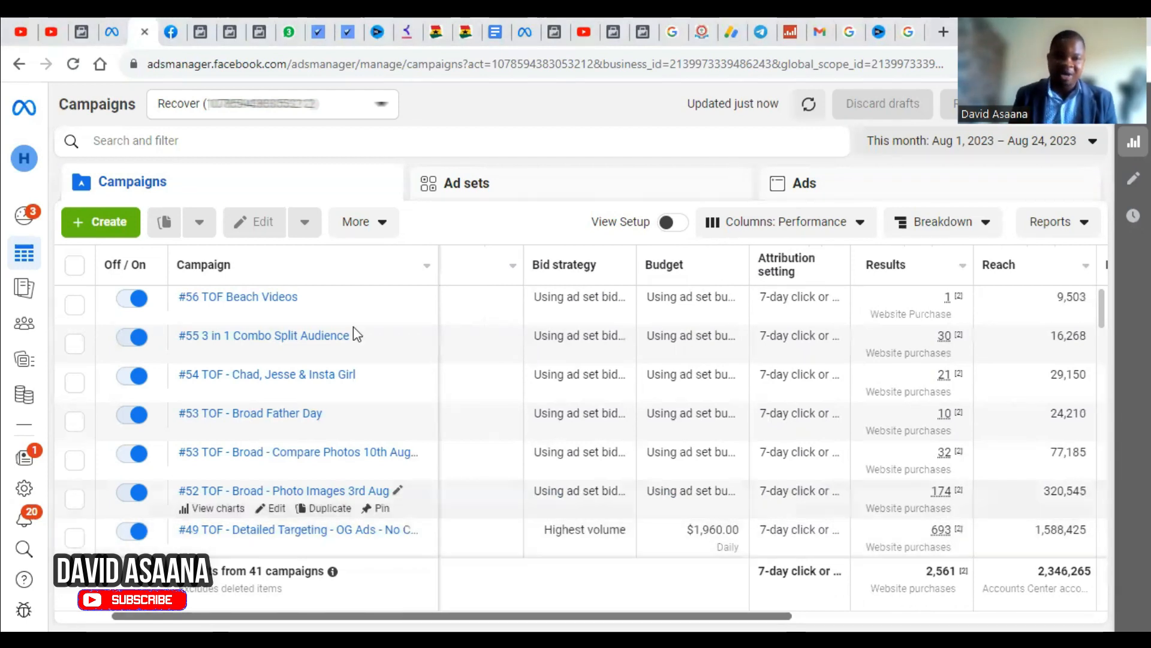
Review the objectives offered for a new campaign in the Seers Consult ad account without creating one
{"action": "left_click", "coordinate": [113, 28]}
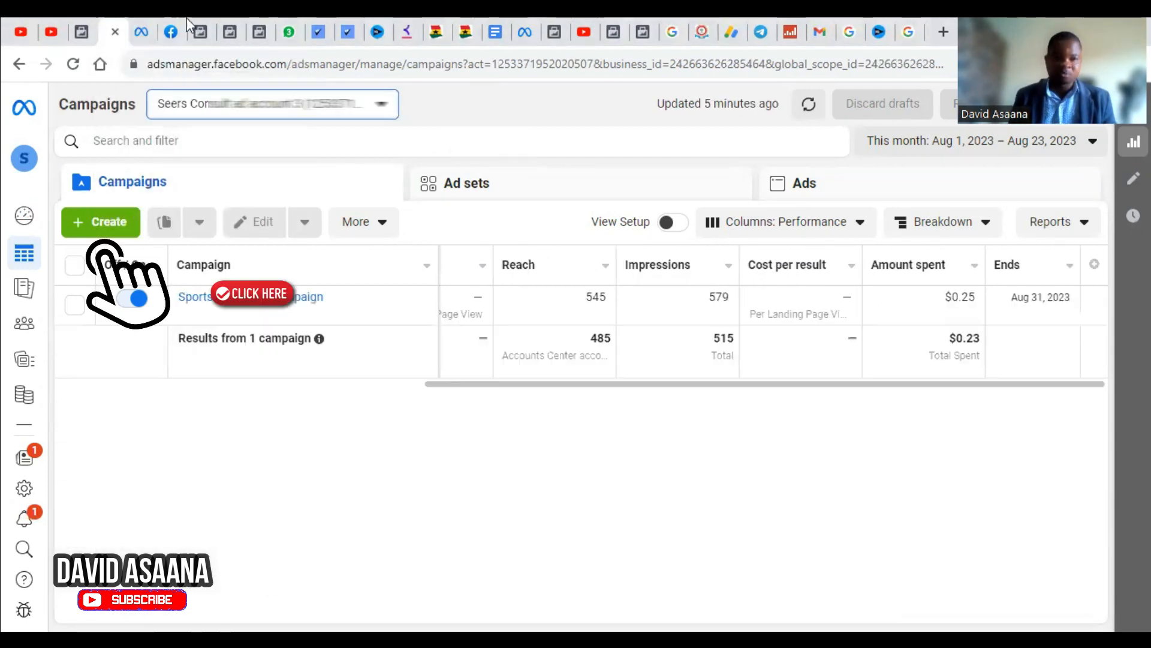
{"action": "left_click", "coordinate": [123, 222]}
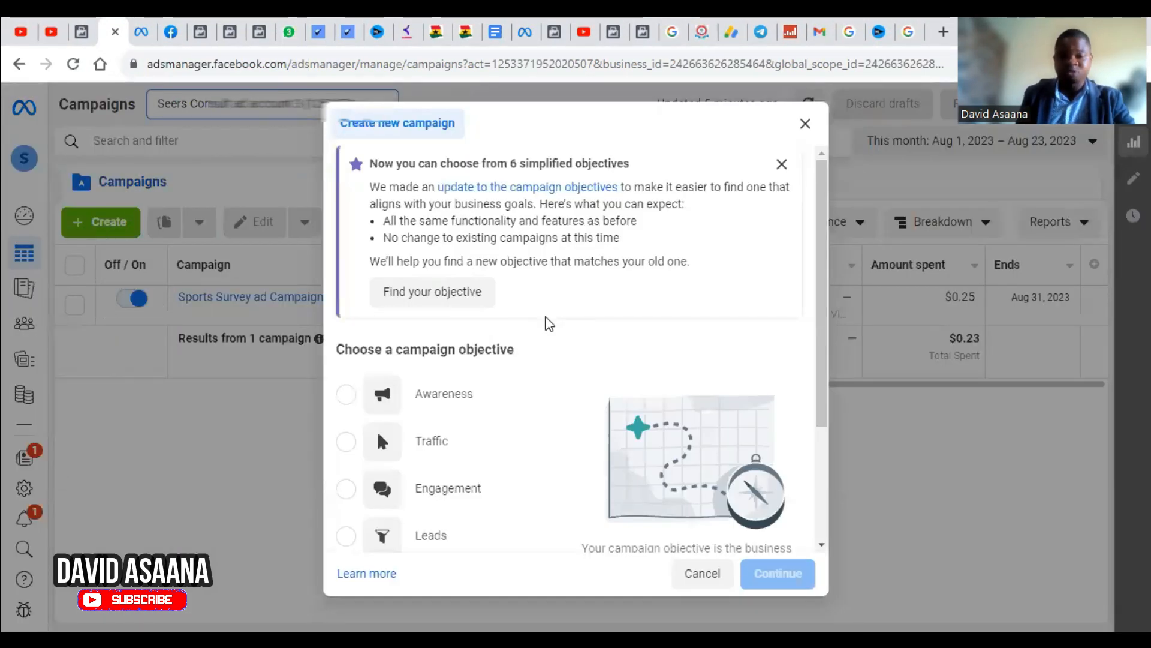
{"action": "scroll", "coordinate": [545, 322], "scroll_direction": "down", "scroll_amount": 3}
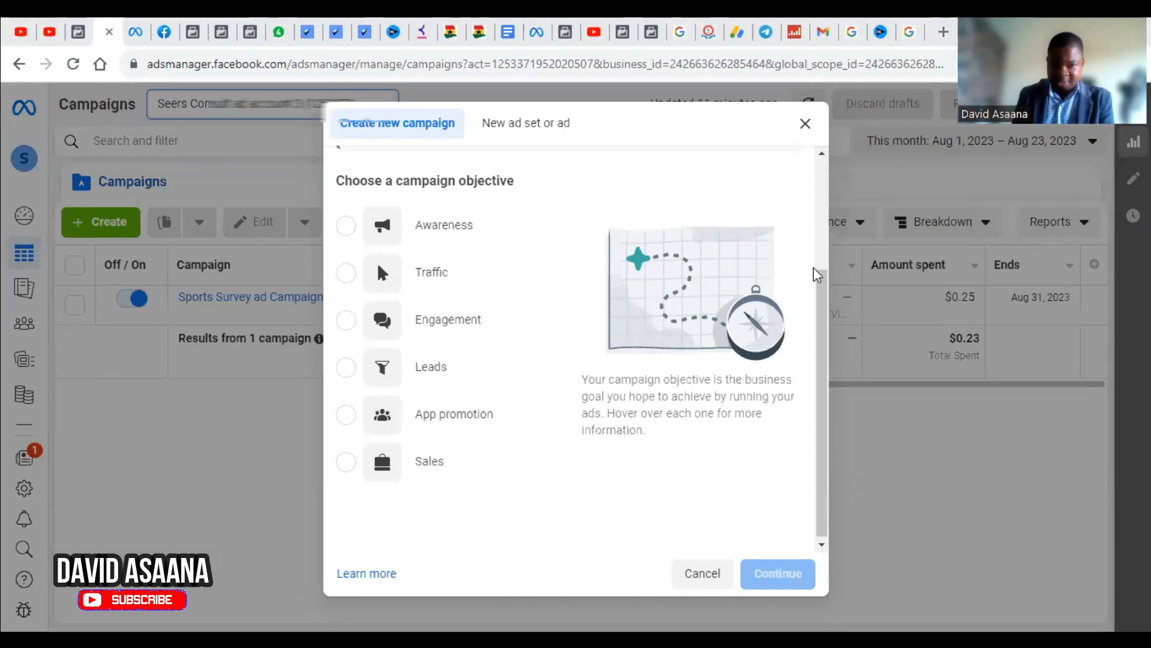
{"action": "mouse_move", "coordinate": [521, 410]}
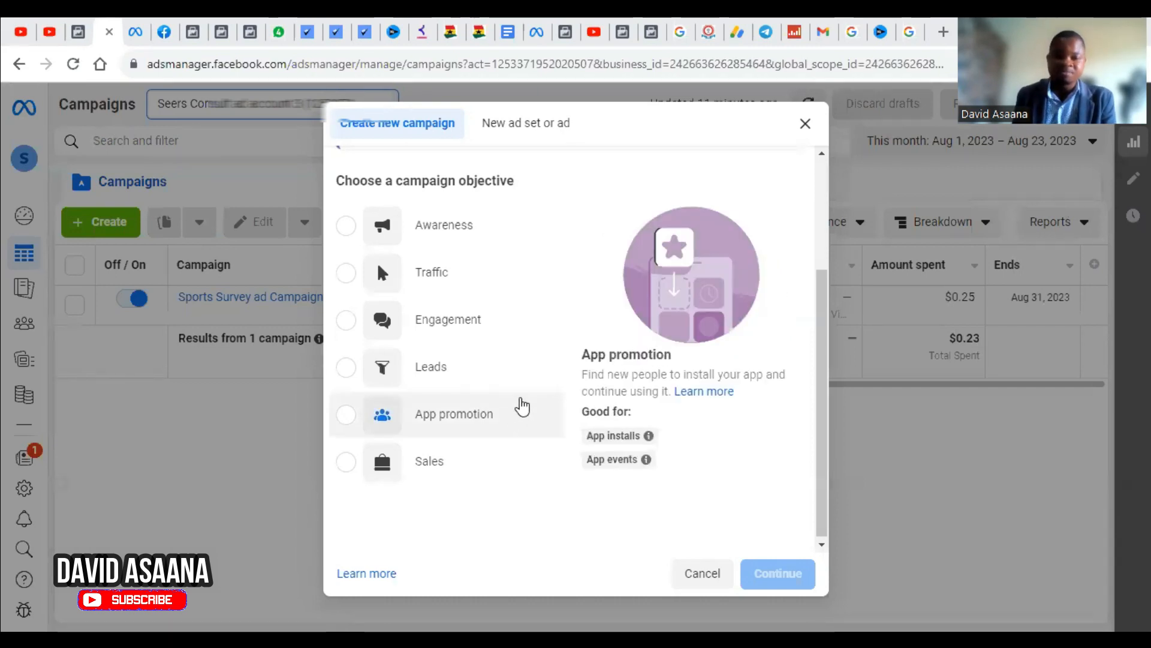
{"action": "mouse_move", "coordinate": [522, 367]}
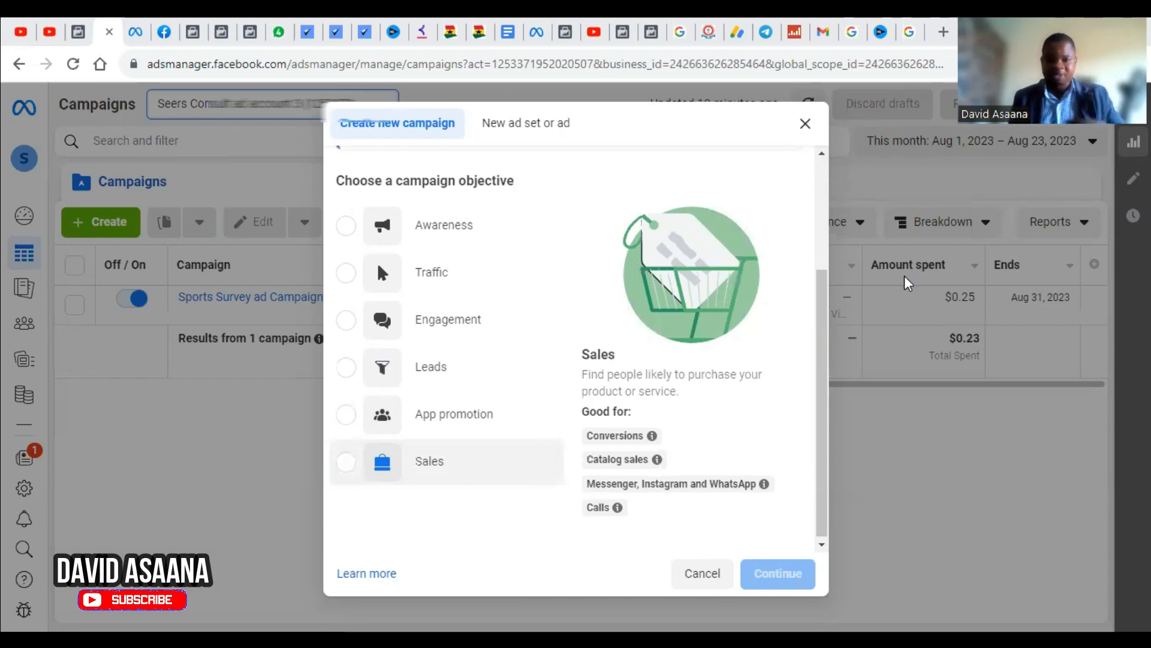
{"action": "left_click", "coordinate": [807, 126]}
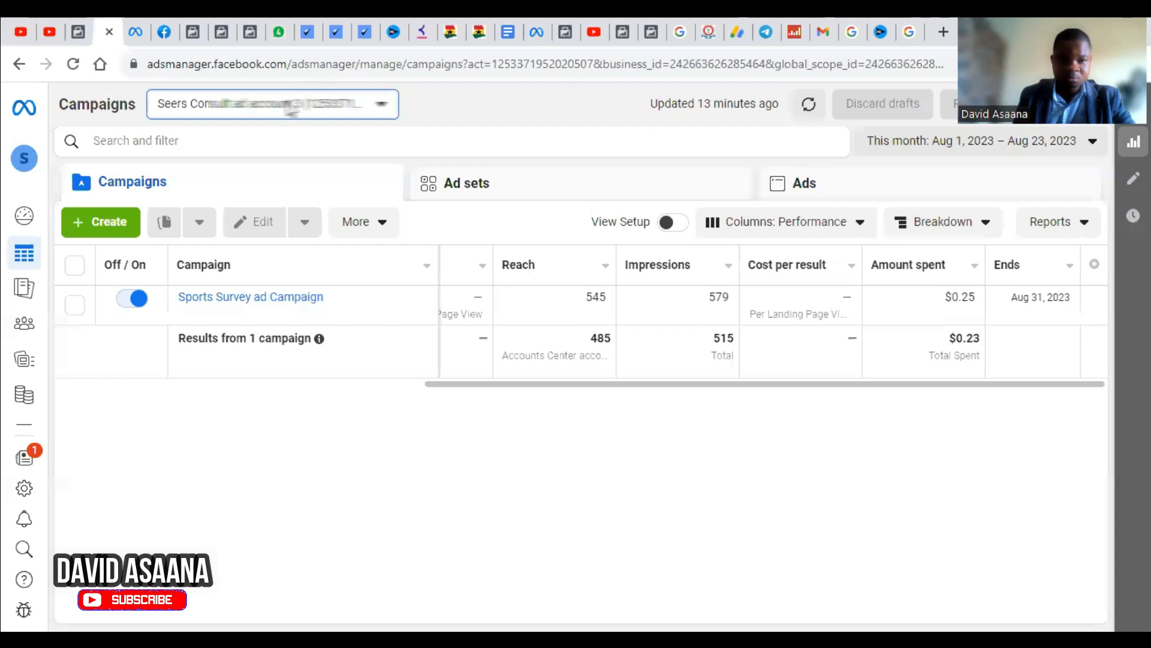
Switch to the Kr8tiva Ad Account under Kr8tiva LLC
{"action": "left_click", "coordinate": [293, 109]}
{"action": "left_click", "coordinate": [310, 331]}
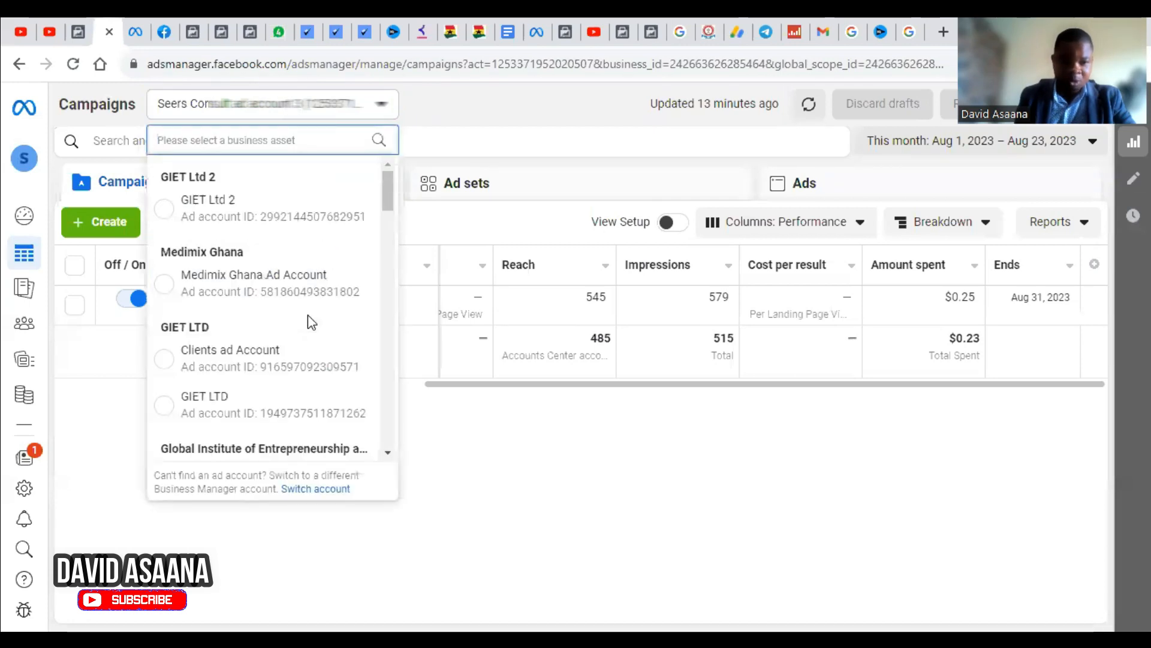
{"action": "scroll", "coordinate": [309, 318], "scroll_direction": "down", "scroll_amount": 5}
{"action": "scroll", "coordinate": [313, 323], "scroll_direction": "up", "scroll_amount": 4}
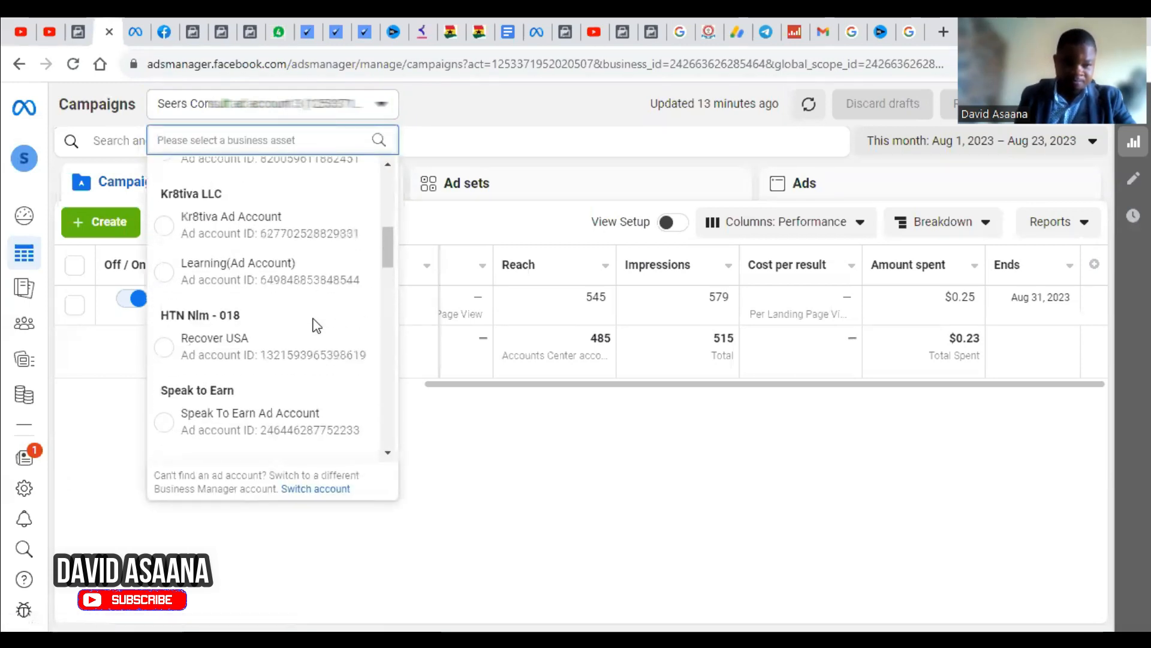
{"action": "left_click", "coordinate": [313, 244]}
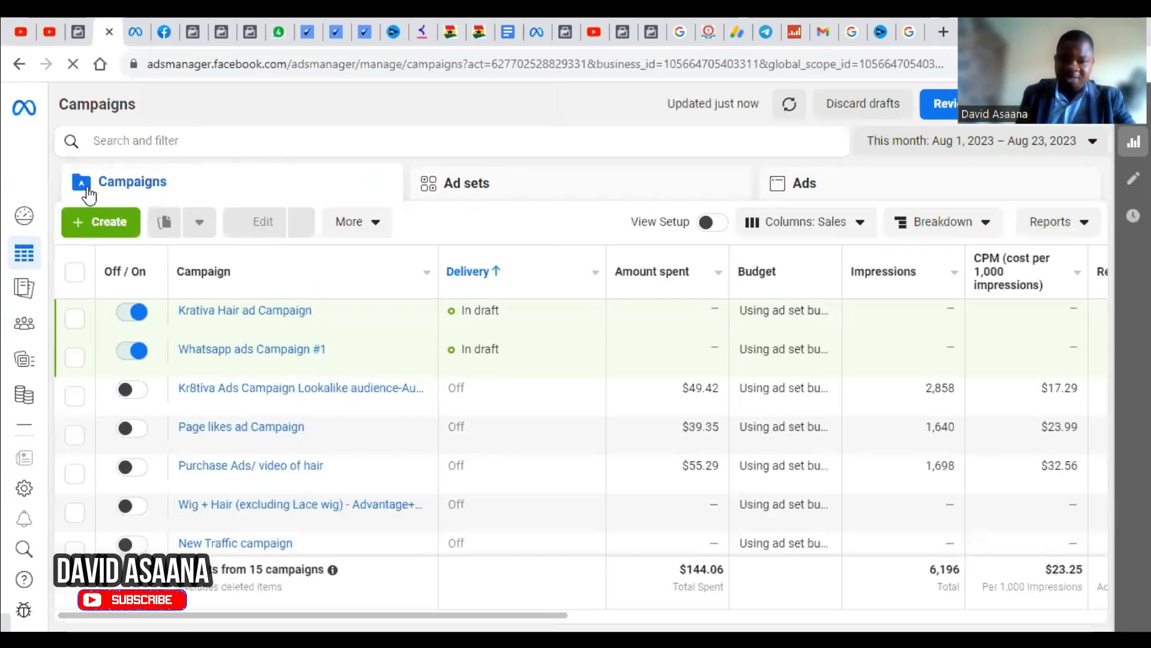
Create a new campaign with the Sales objective and the Manual sales campaign setup
{"action": "left_click", "coordinate": [115, 231]}
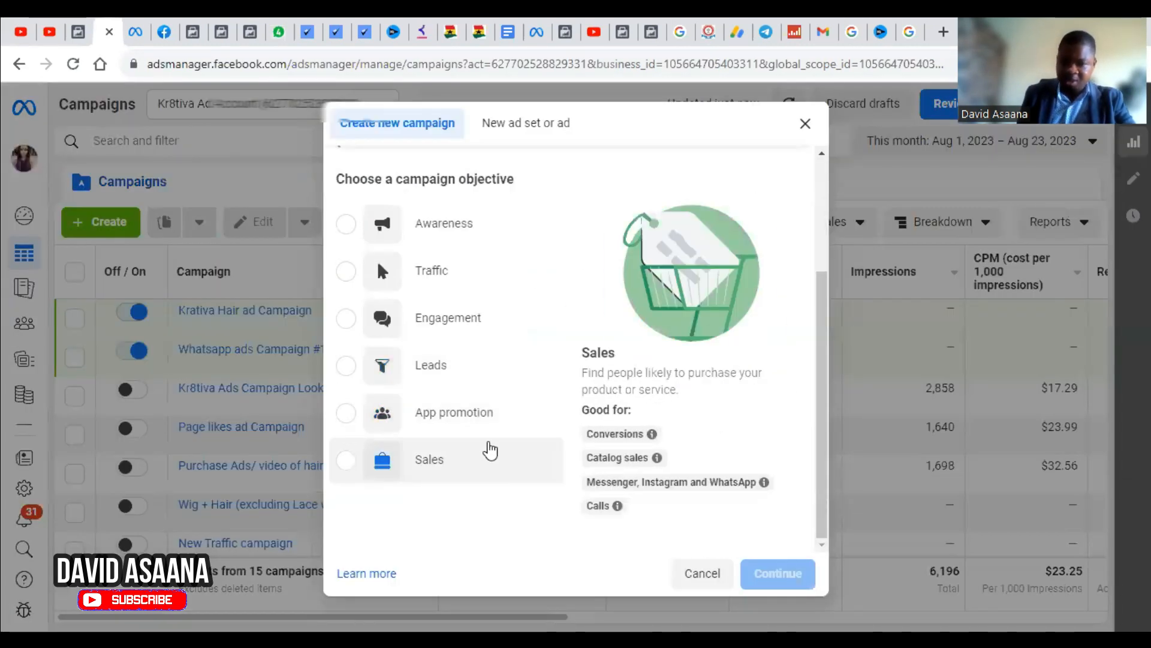
{"action": "left_click", "coordinate": [348, 463]}
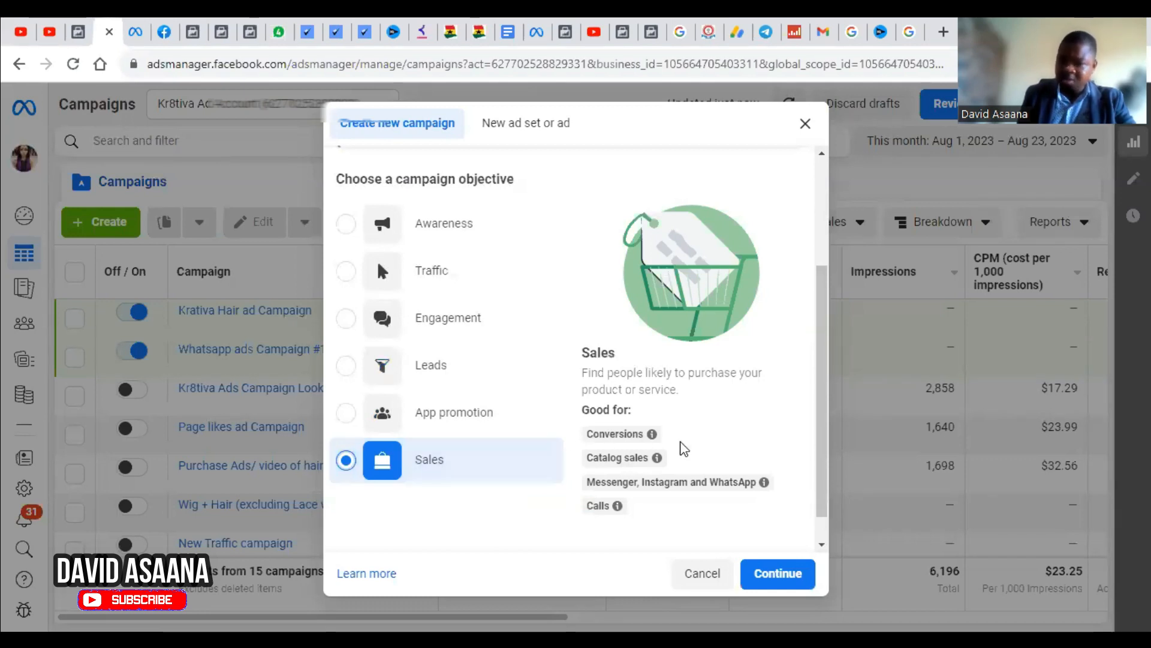
{"action": "mouse_move", "coordinate": [743, 483]}
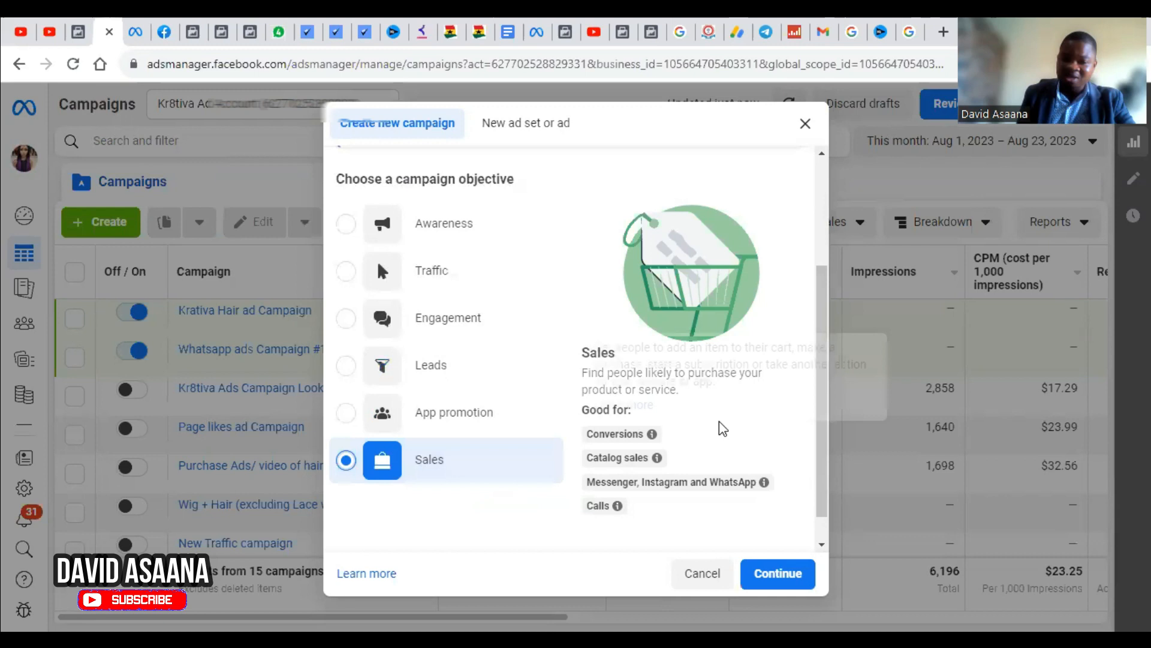
{"action": "mouse_move", "coordinate": [648, 435]}
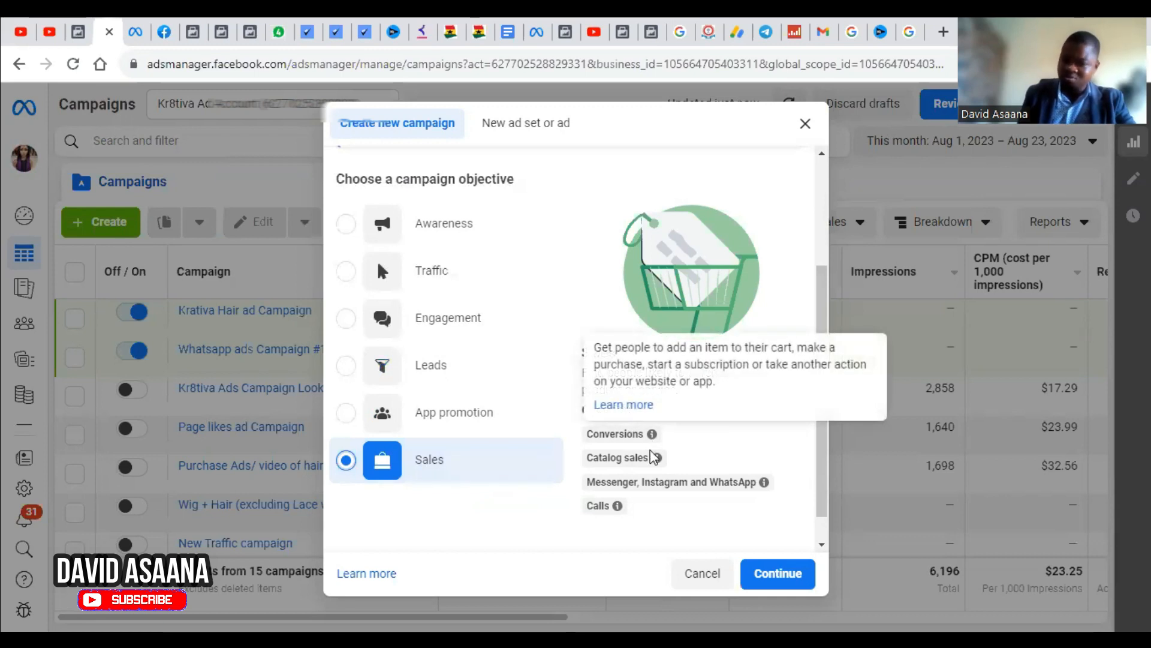
{"action": "mouse_move", "coordinate": [757, 487]}
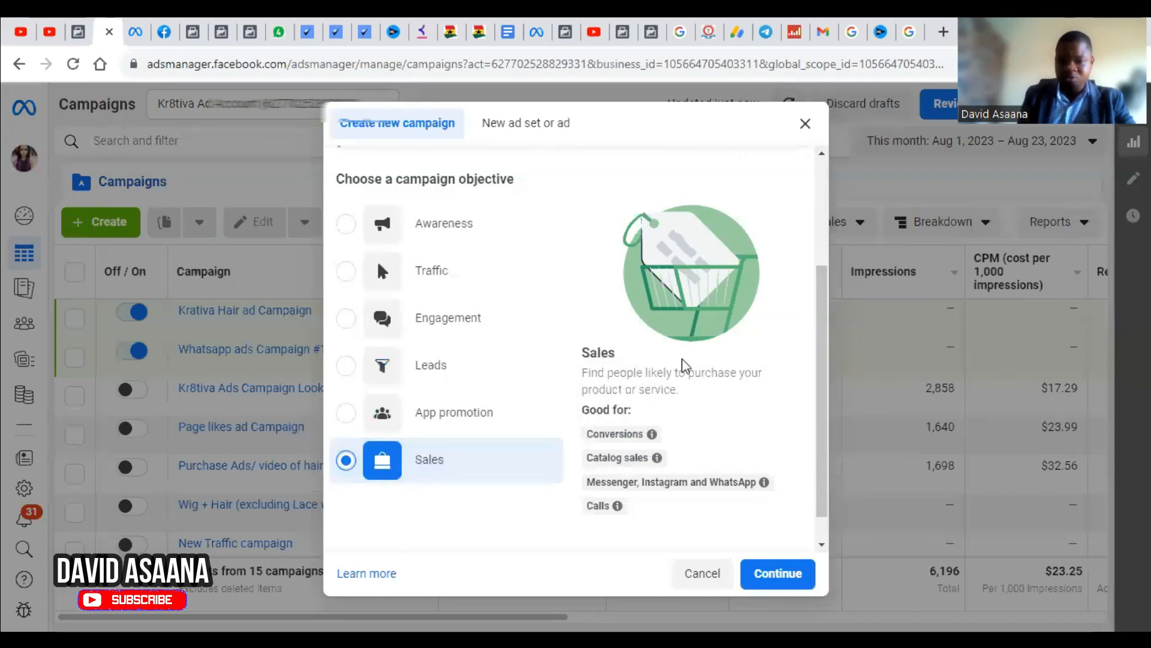
{"action": "left_click", "coordinate": [788, 573]}
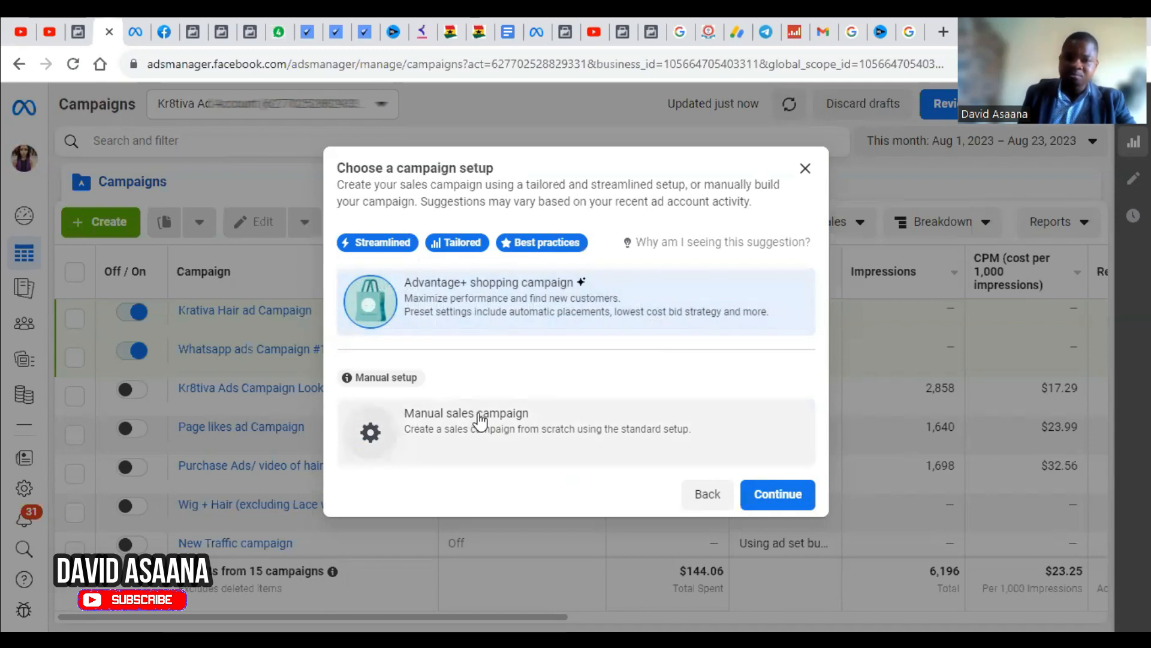
{"action": "left_click", "coordinate": [526, 441]}
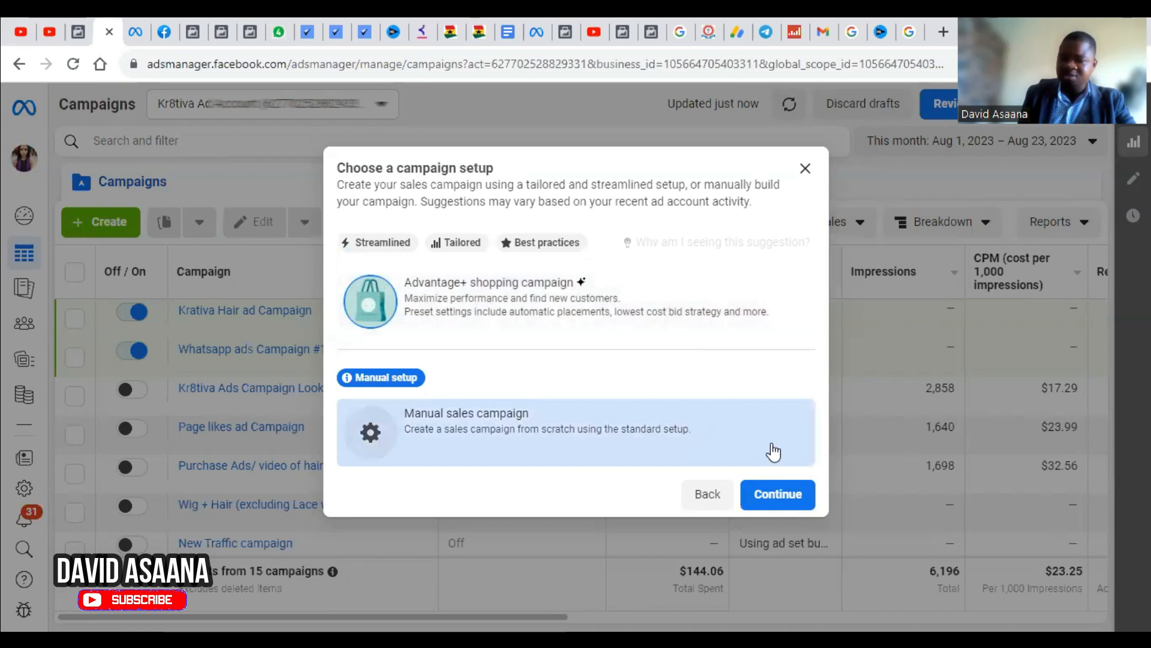
{"action": "left_click", "coordinate": [802, 497]}
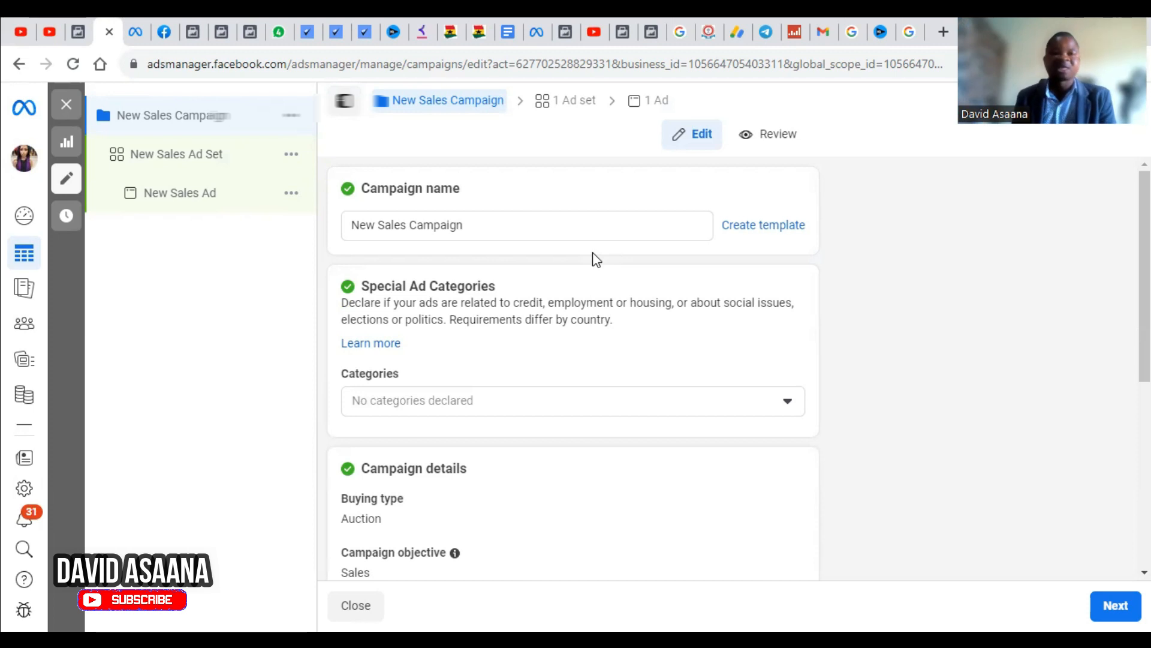
Review the new campaign's special ad categories, campaign details, A/B test and Advantage campaign budget settings
{"action": "scroll", "coordinate": [567, 167], "scroll_direction": "down", "scroll_amount": 1}
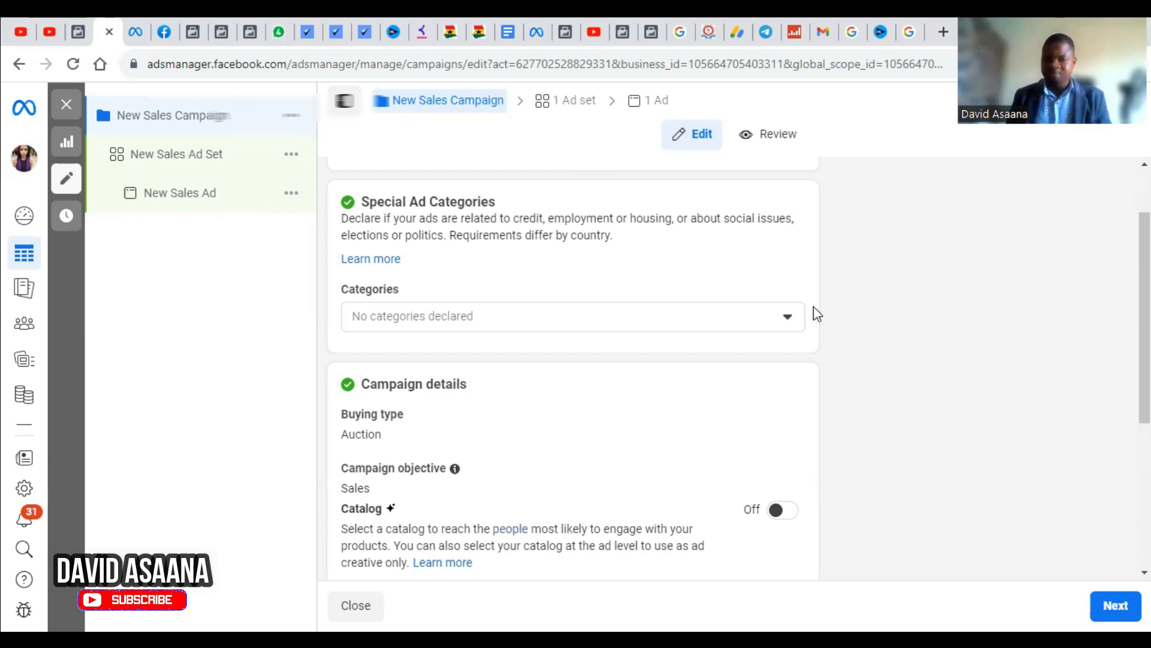
{"action": "scroll", "coordinate": [817, 314], "scroll_direction": "down", "scroll_amount": 5}
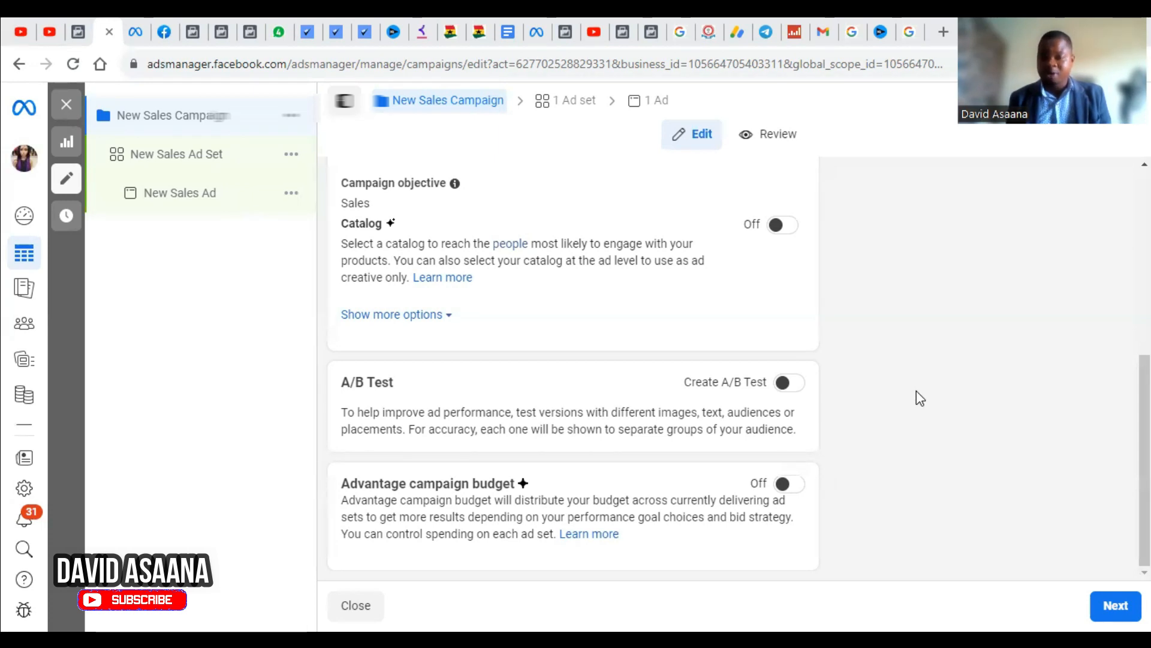
{"action": "left_click", "coordinate": [1114, 604]}
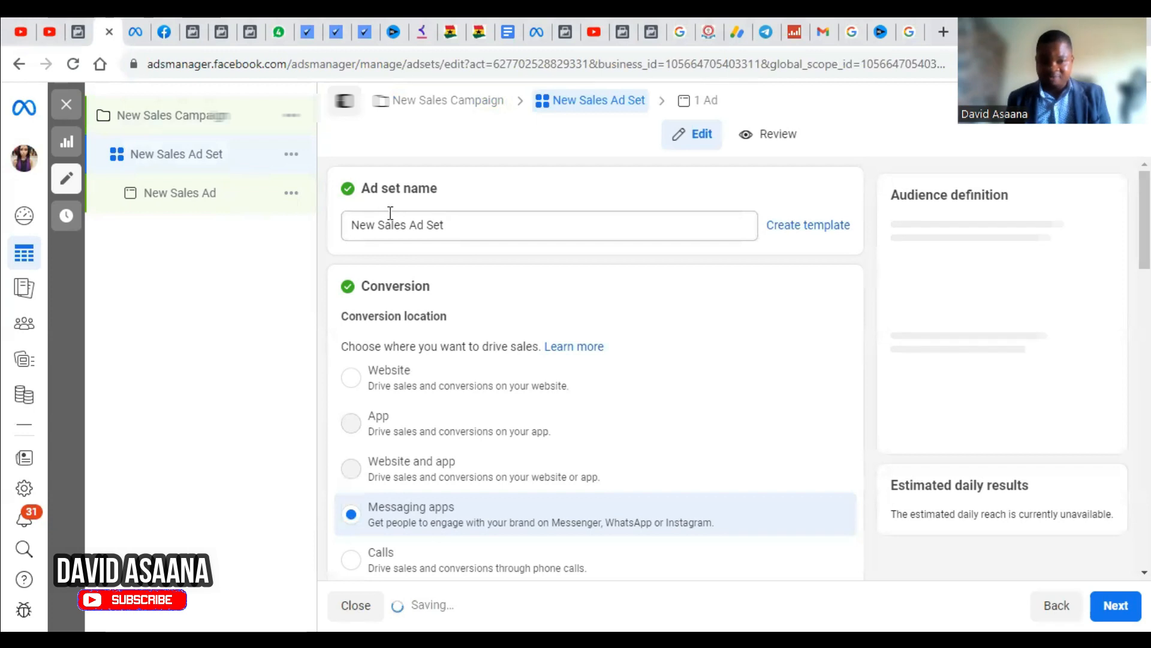
Rename the new sales campaign as "Hair products ad Campaign"
{"action": "left_click", "coordinate": [171, 126]}
{"action": "left_click", "coordinate": [407, 226]}
{"action": "key", "text": "BackSpace"}
{"action": "key", "text": "BackSpace"}
{"action": "key", "text": "BackSpace"}
{"action": "key", "text": "BackSpace"}
{"action": "key", "text": "BackSpace"}
{"action": "key", "text": "BackSpace"}
{"action": "key", "text": "BackSpace"}
{"action": "key", "text": "BackSpace"}
{"action": "key", "text": "BackSpace"}
{"action": "key", "text": "BackSpace"}
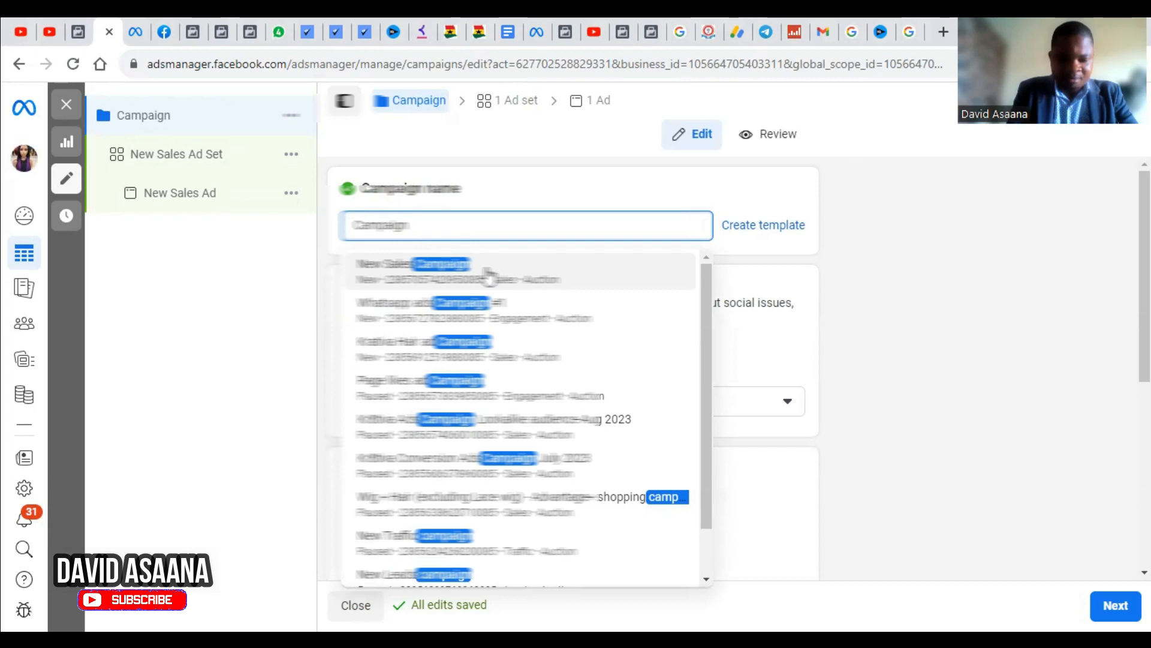
{"action": "type", "text": "Hair proc"}
{"action": "key", "text": "BackSpace"}
{"action": "type", "text": "ducts"}
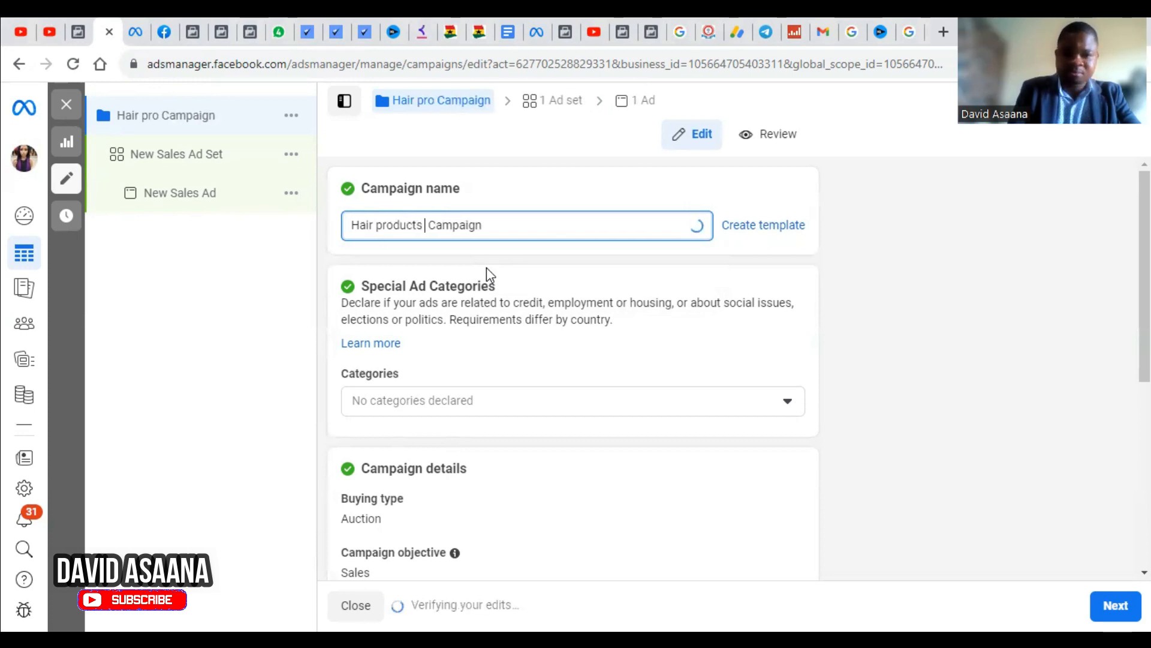
{"action": "type", "text": " ad"}
{"action": "left_click", "coordinate": [834, 288]}
Proceed to the campaign's ad set and rename it as "Ad Set 1"
{"action": "left_click", "coordinate": [1115, 605]}
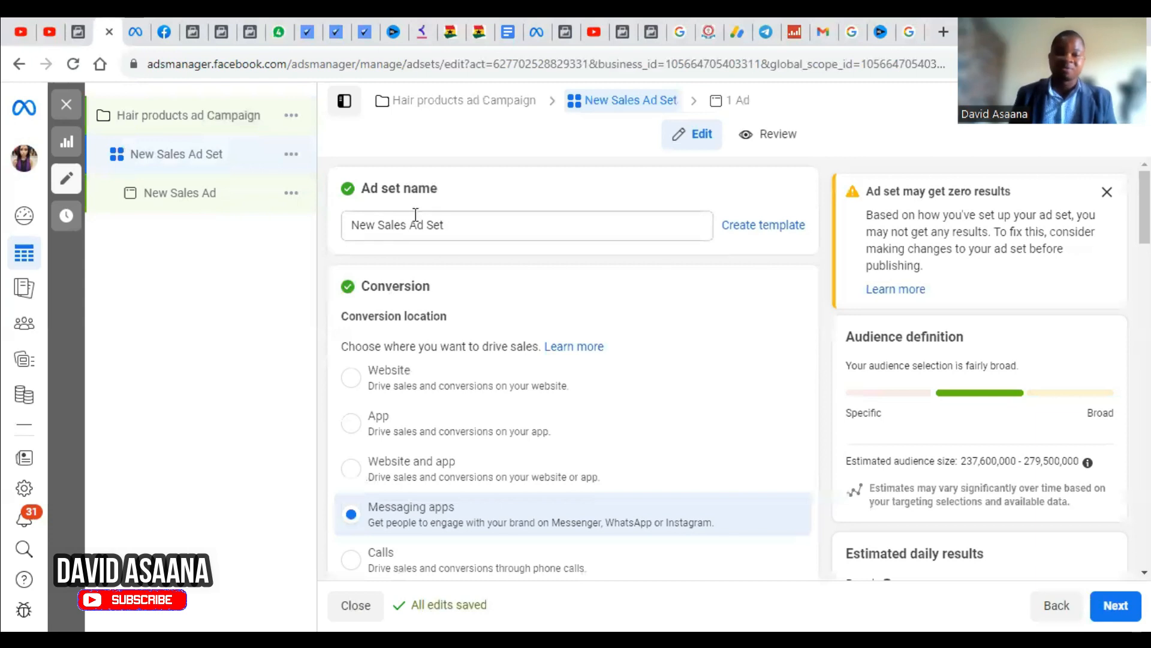
{"action": "left_click", "coordinate": [460, 224]}
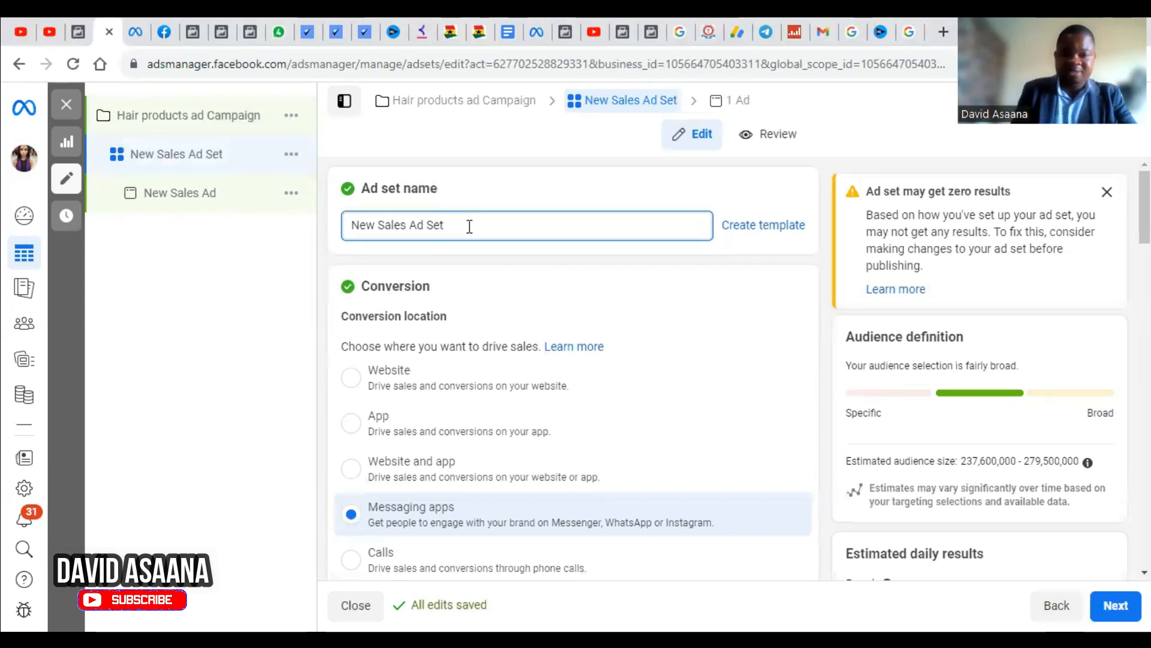
{"action": "type", "text": "1"}
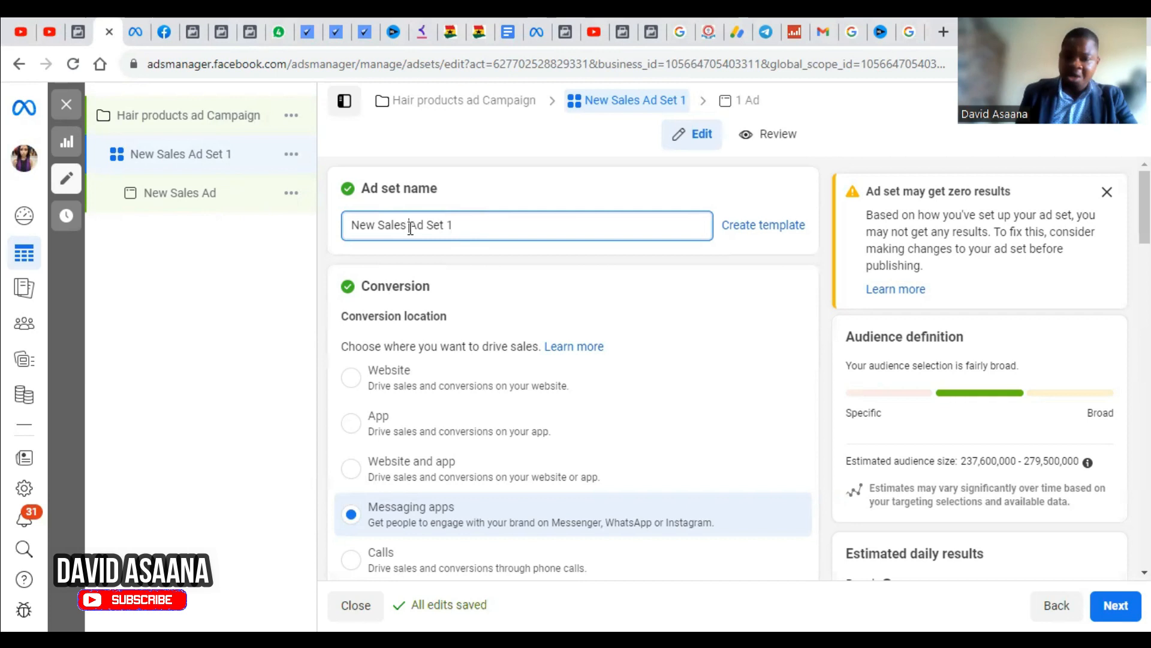
{"action": "key", "text": "BackSpace"}
{"action": "key", "text": "BackSpace"}
{"action": "key", "text": "BackSpace"}
{"action": "key", "text": "BackSpace"}
{"action": "key", "text": "BackSpace"}
{"action": "key", "text": "BackSpace"}
{"action": "key", "text": "BackSpace"}
{"action": "key", "text": "BackSpace"}
{"action": "key", "text": "BackSpace"}
{"action": "key", "text": "BackSpace"}
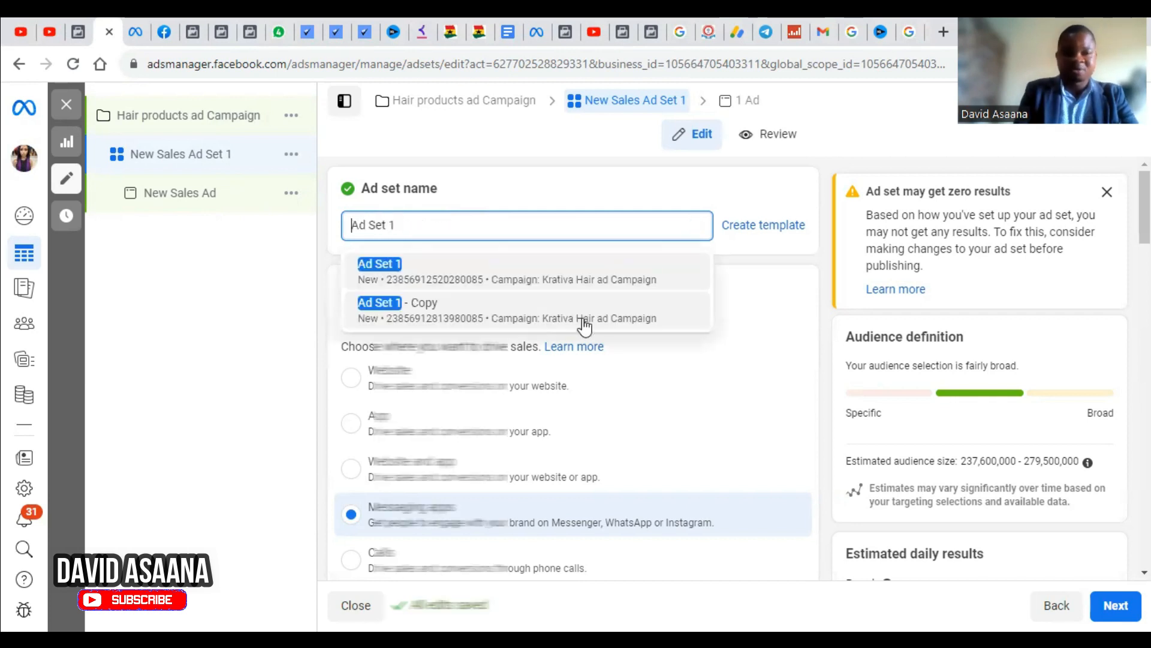
{"action": "left_click", "coordinate": [264, 308]}
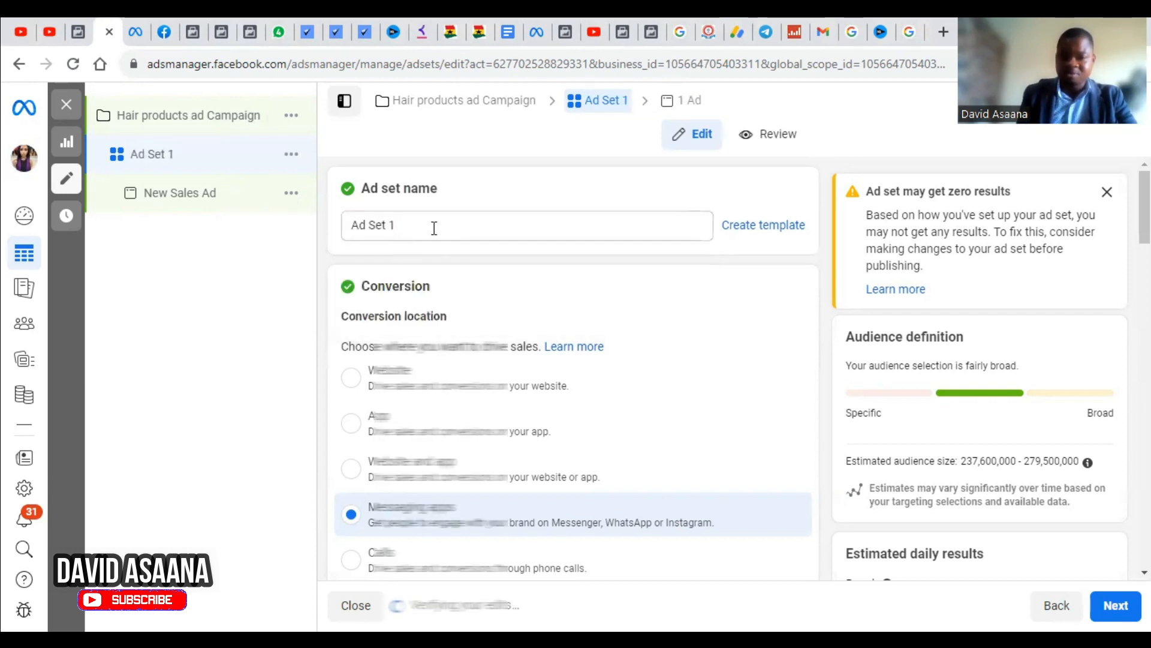
{"action": "scroll", "coordinate": [456, 240], "scroll_direction": "down", "scroll_amount": 5}
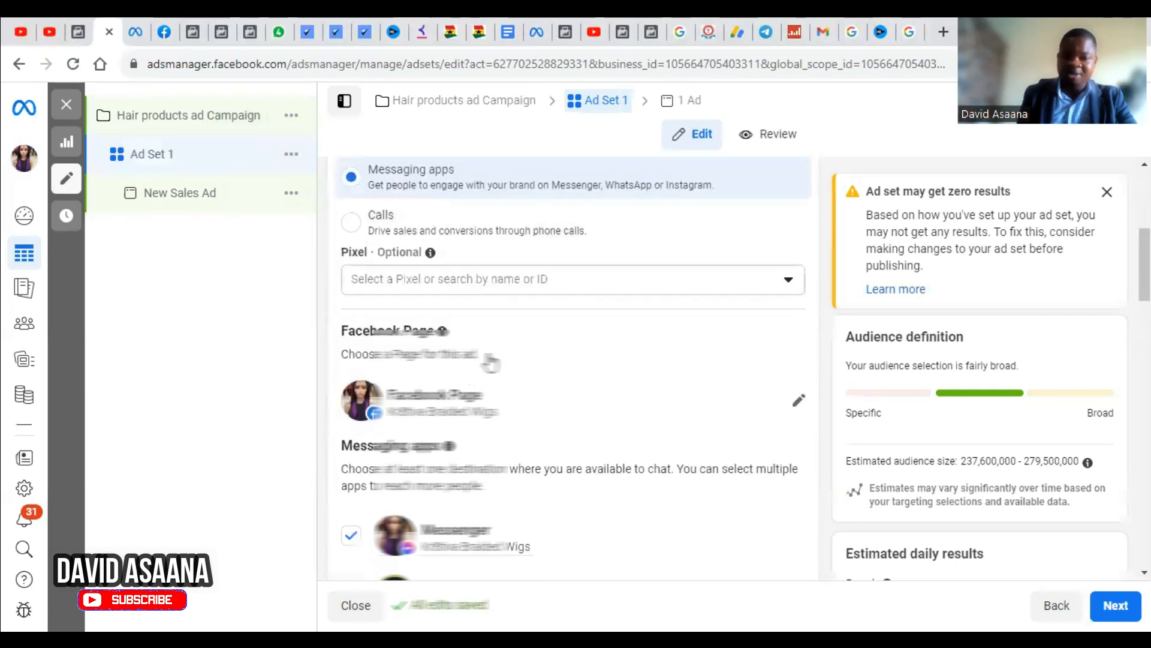
Set the ad set's conversion location to Website
{"action": "scroll", "coordinate": [549, 371], "scroll_direction": "down", "scroll_amount": 5}
{"action": "scroll", "coordinate": [586, 232], "scroll_direction": "up", "scroll_amount": 4}
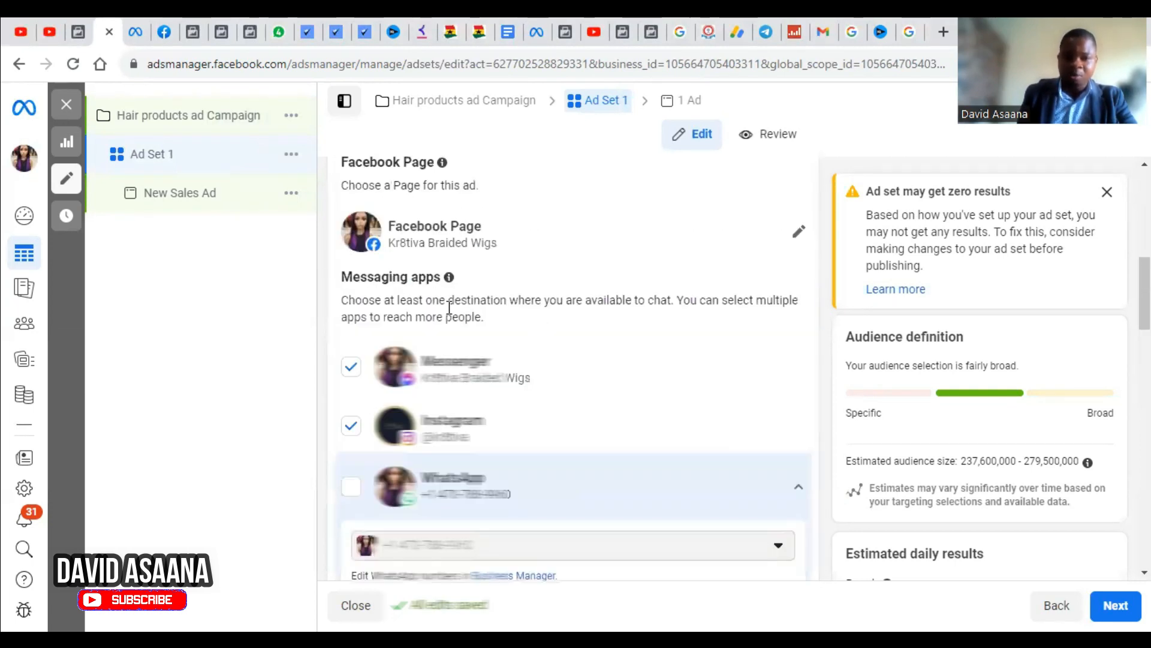
{"action": "scroll", "coordinate": [427, 397], "scroll_direction": "up", "scroll_amount": 5}
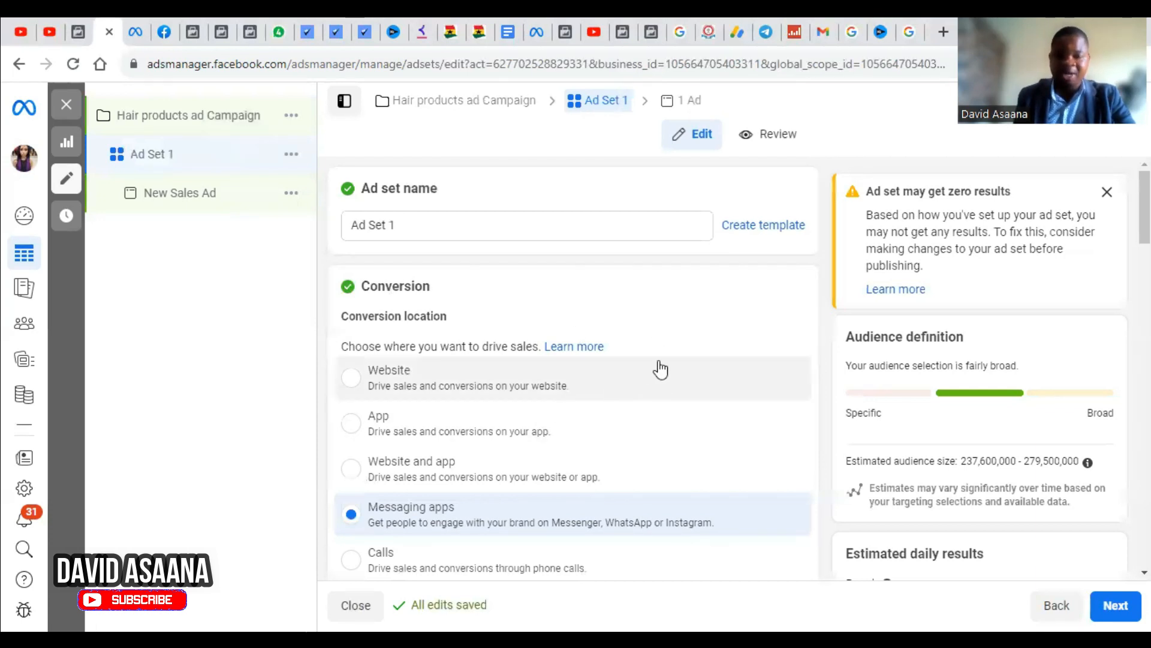
{"action": "left_click", "coordinate": [366, 383]}
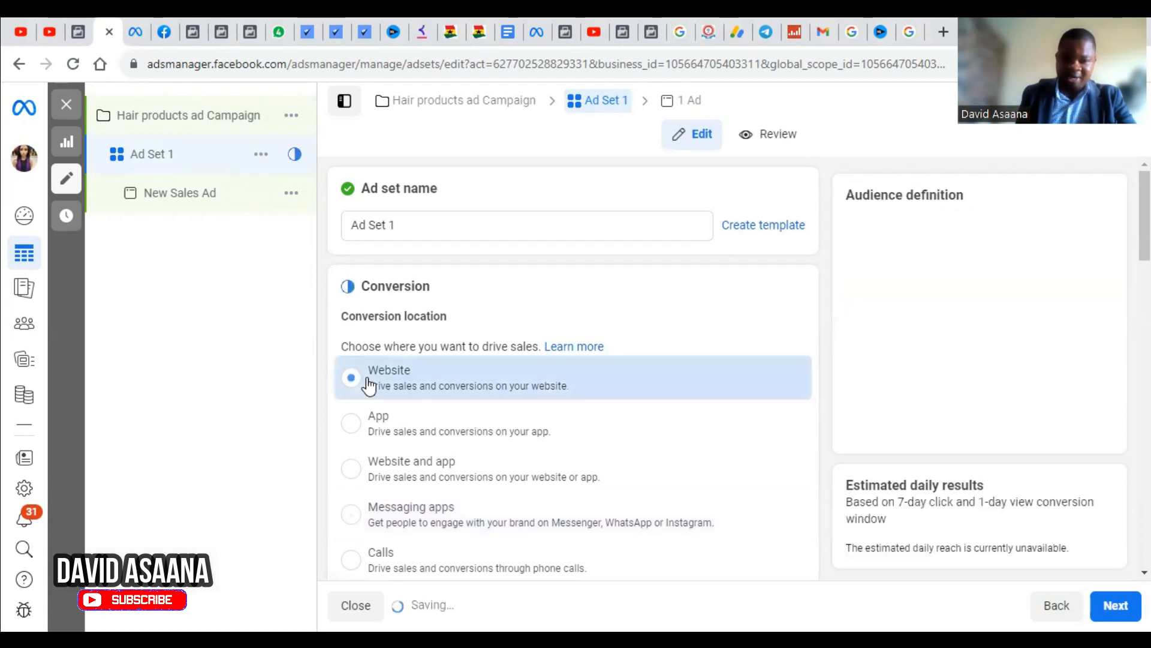
Examine the performance goal options available for website conversions
{"action": "scroll", "coordinate": [450, 360], "scroll_direction": "down", "scroll_amount": 3}
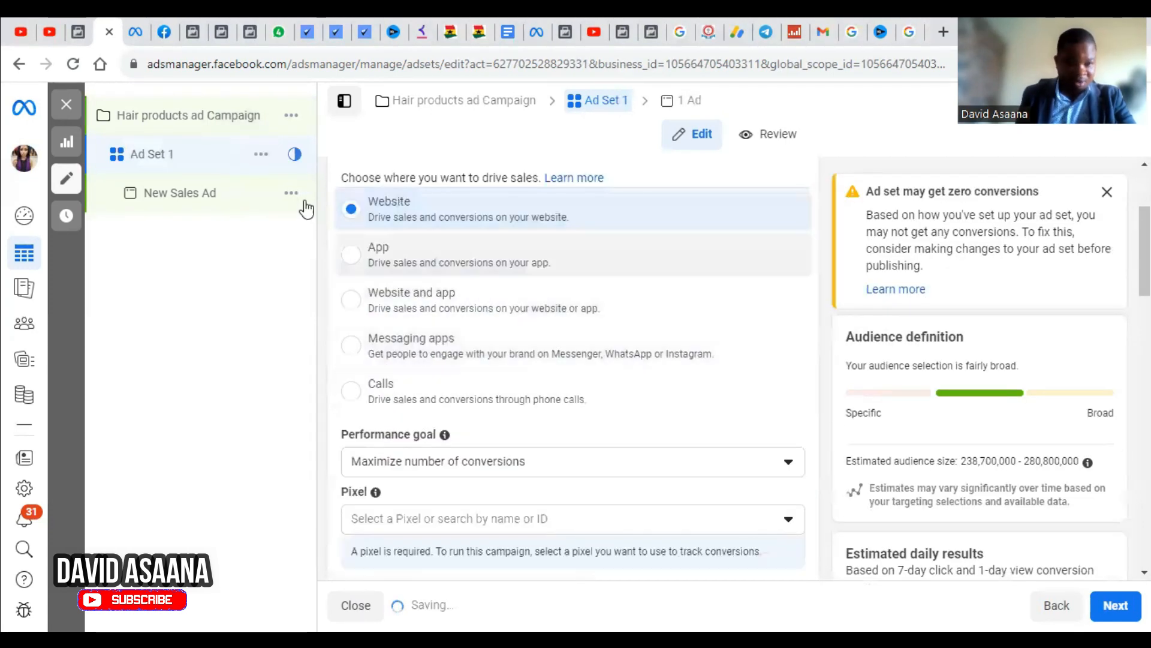
{"action": "scroll", "coordinate": [609, 300], "scroll_direction": "down", "scroll_amount": 7}
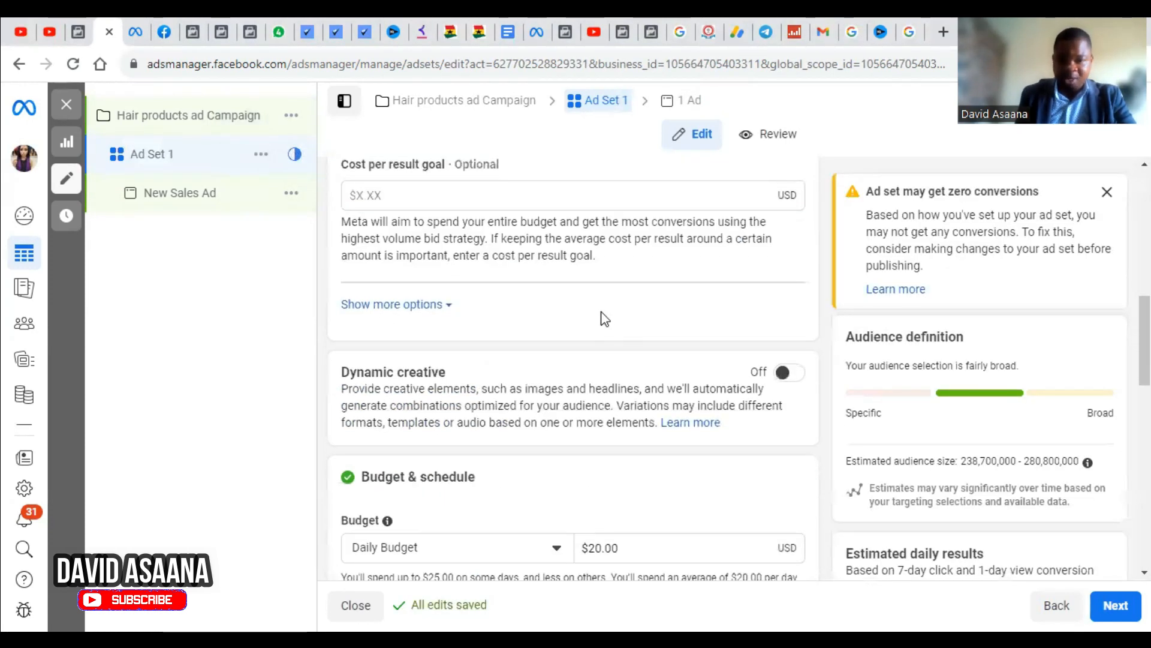
{"action": "scroll", "coordinate": [602, 318], "scroll_direction": "up", "scroll_amount": 4}
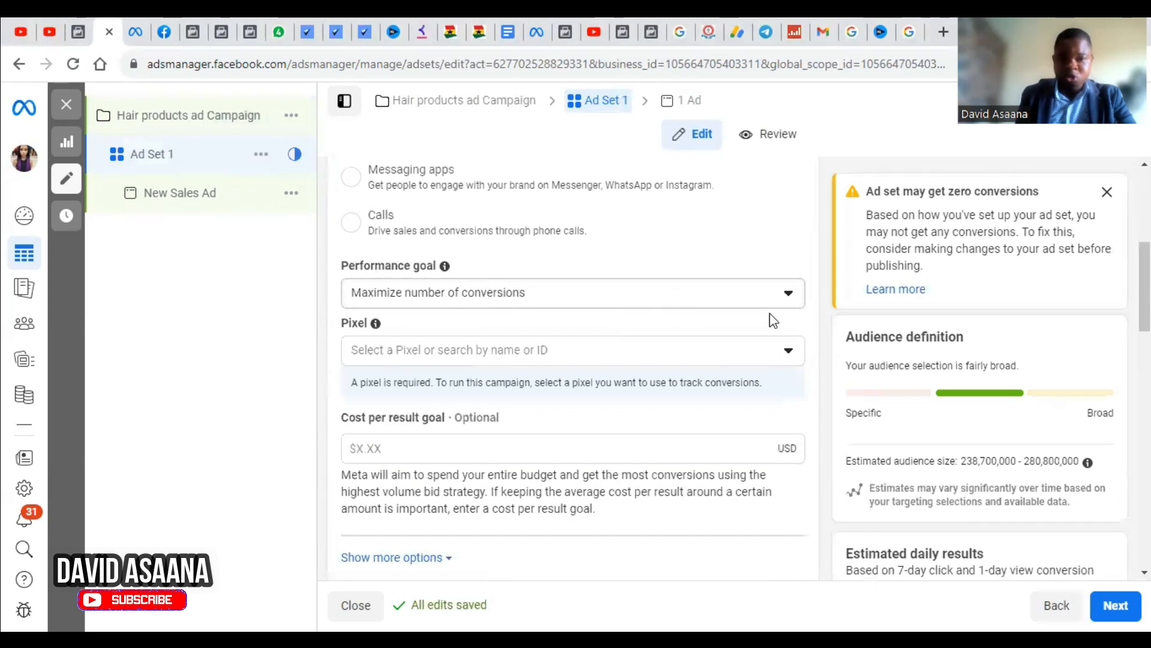
{"action": "left_click", "coordinate": [702, 300]}
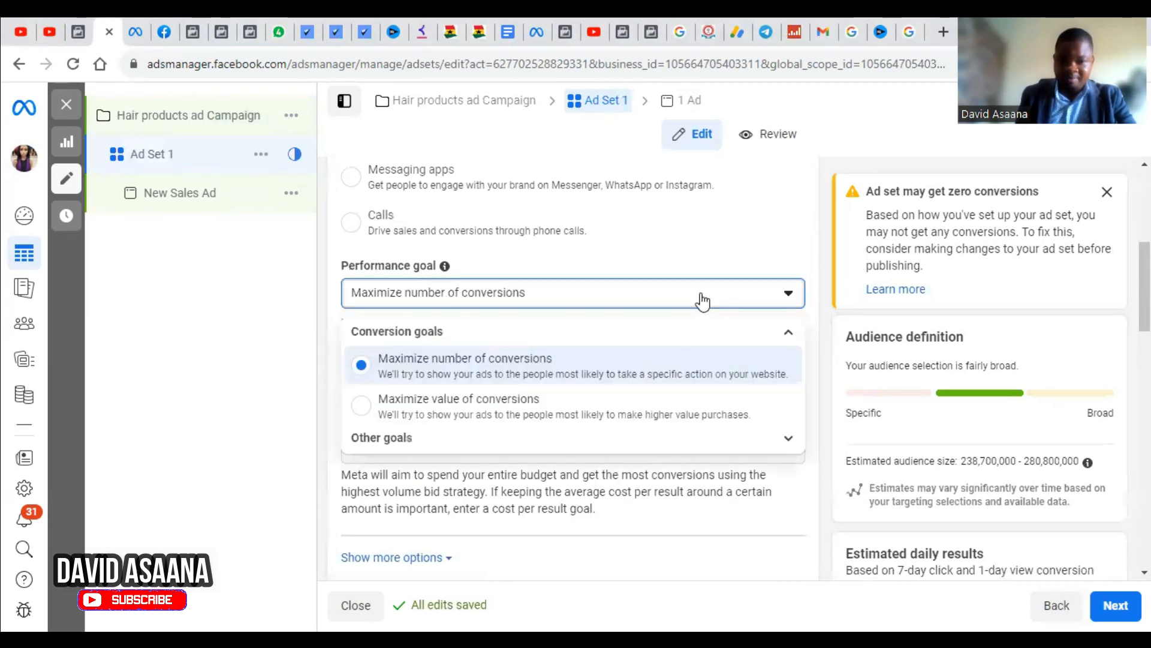
{"action": "left_click", "coordinate": [168, 367]}
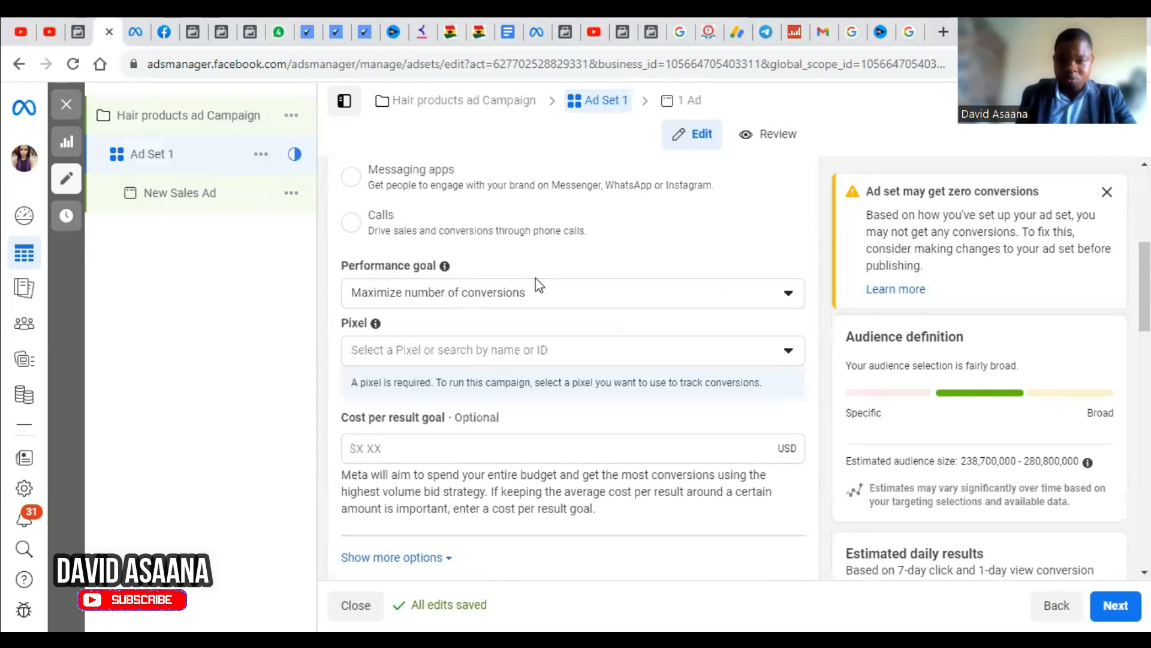
{"action": "left_click", "coordinate": [543, 305]}
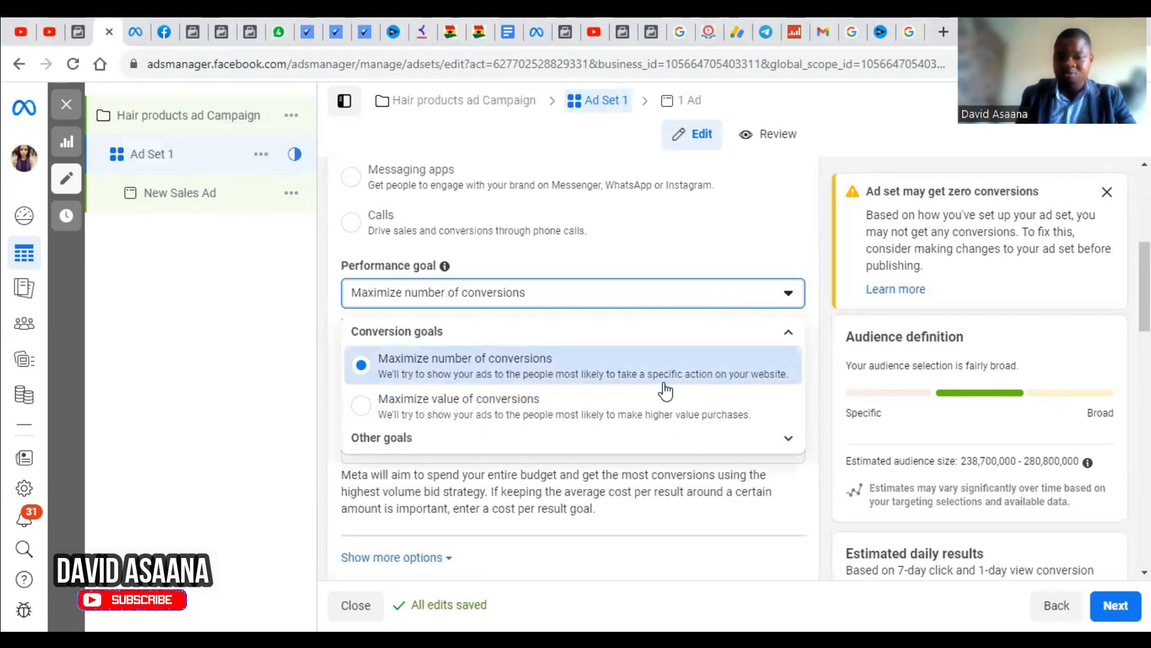
{"action": "left_click", "coordinate": [198, 384]}
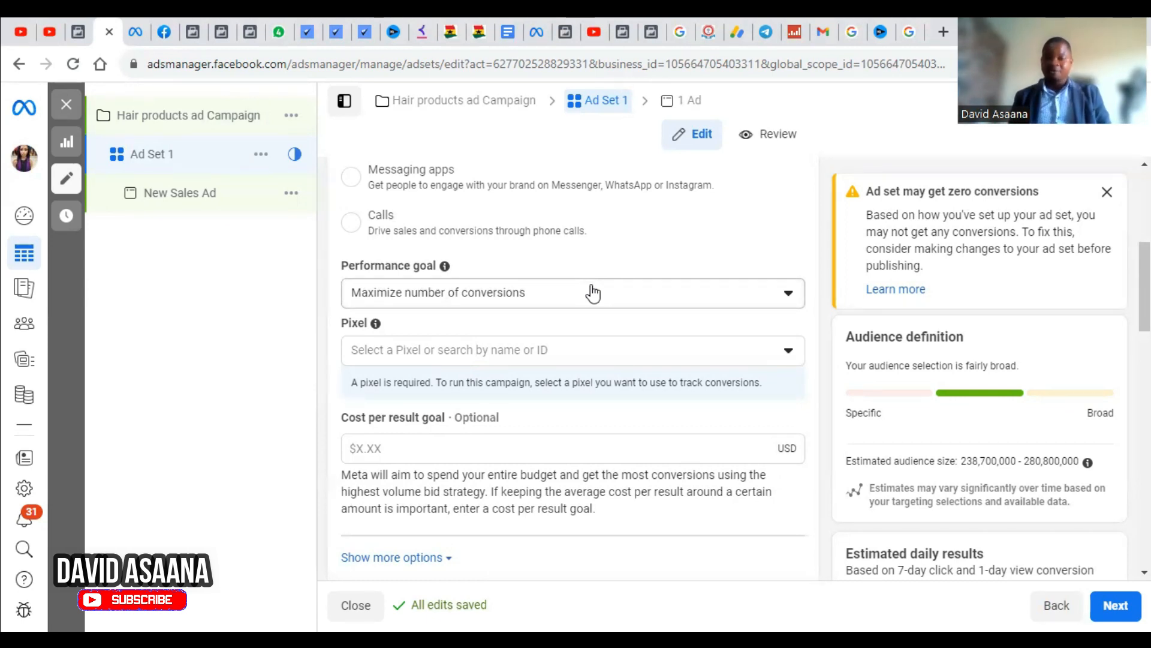
{"action": "left_click", "coordinate": [593, 293]}
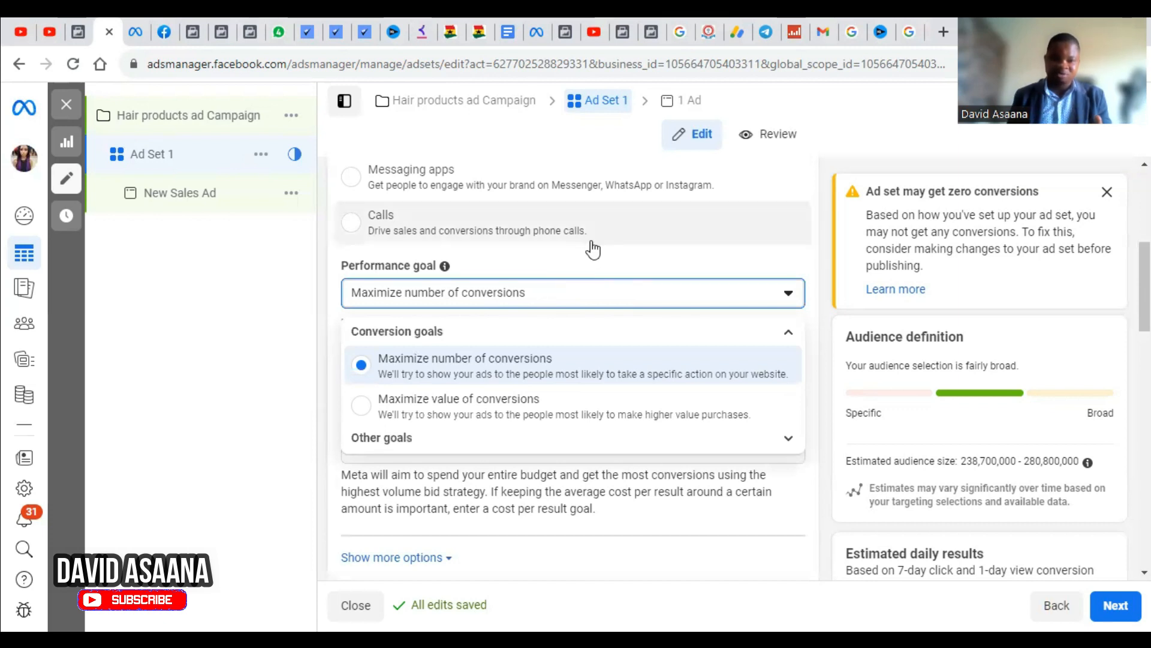
{"action": "left_click", "coordinate": [567, 263]}
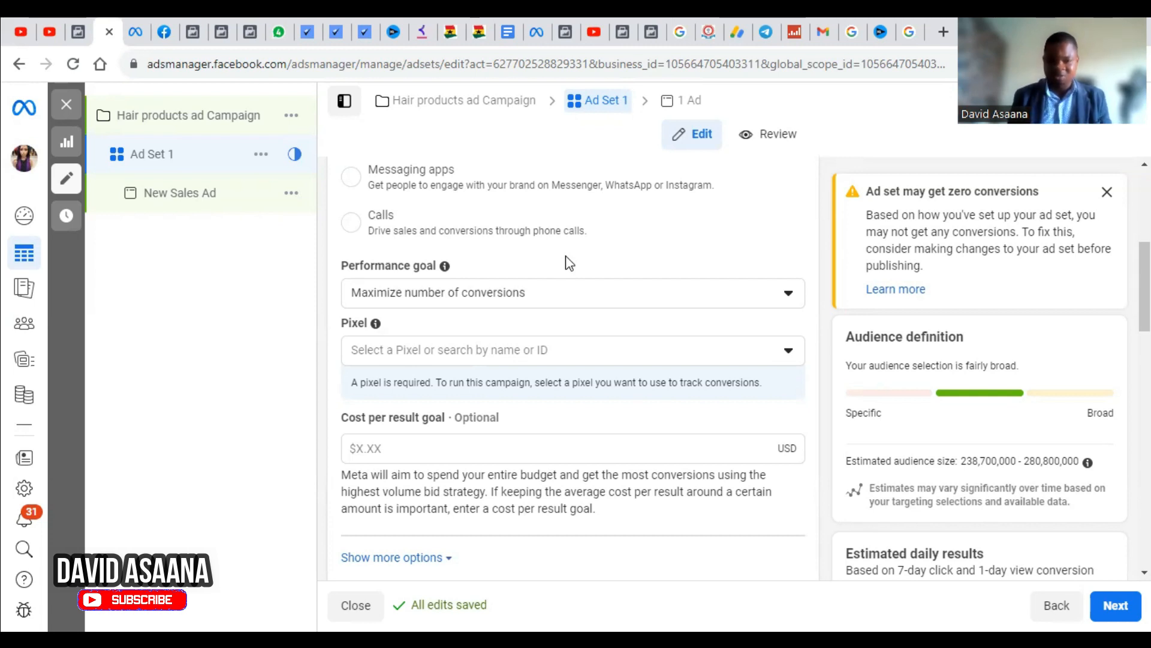
Choose the active pixel Kr8tiva LLC's(Braided Wigs pixel) for tracking the ad set's conversions
{"action": "left_click", "coordinate": [593, 362]}
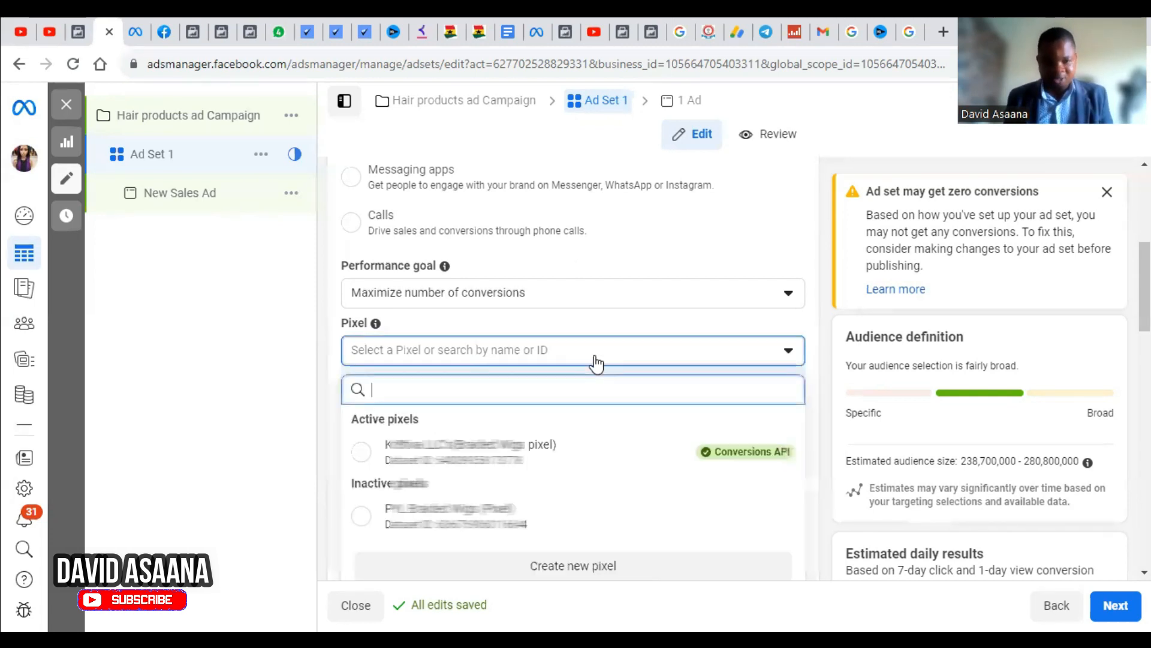
{"action": "left_click", "coordinate": [550, 453]}
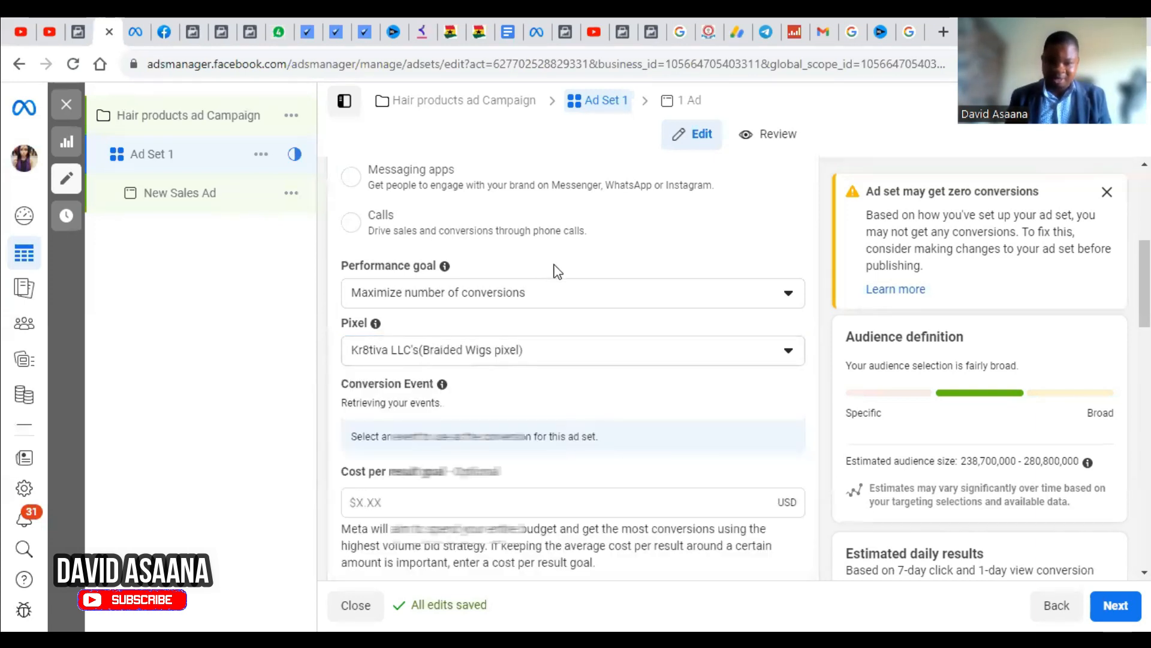
{"action": "scroll", "coordinate": [557, 443], "scroll_direction": "down", "scroll_amount": 5}
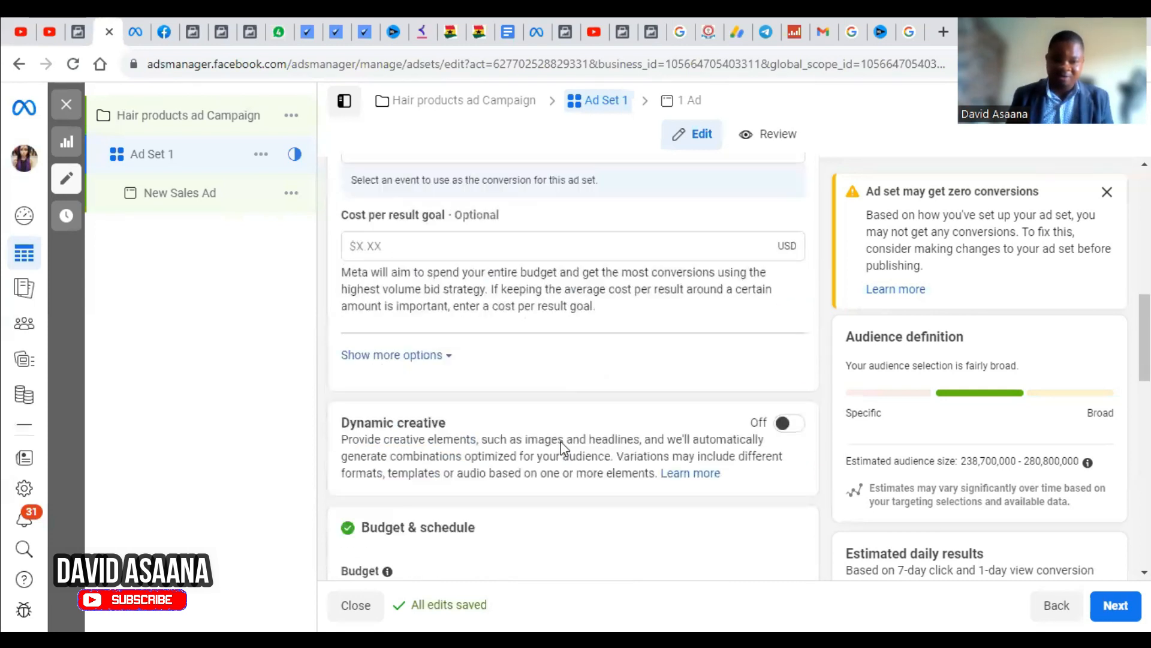
{"action": "scroll", "coordinate": [640, 209], "scroll_direction": "up", "scroll_amount": 4}
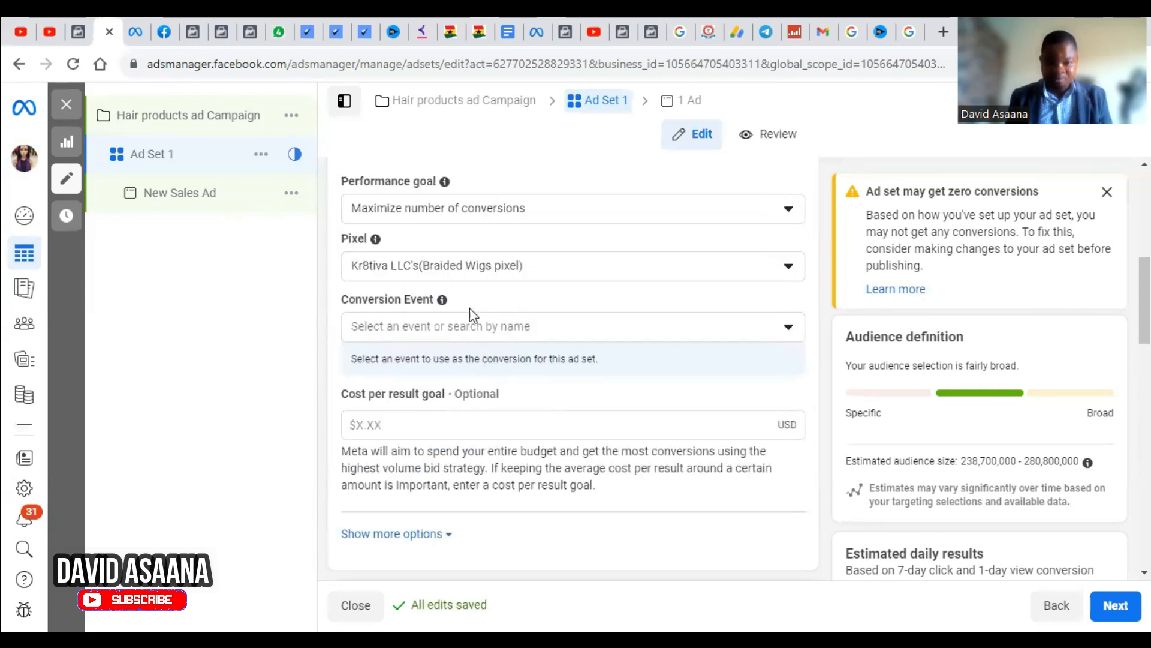
Set the ad set's conversion event to Purchase
{"action": "left_click", "coordinate": [544, 326]}
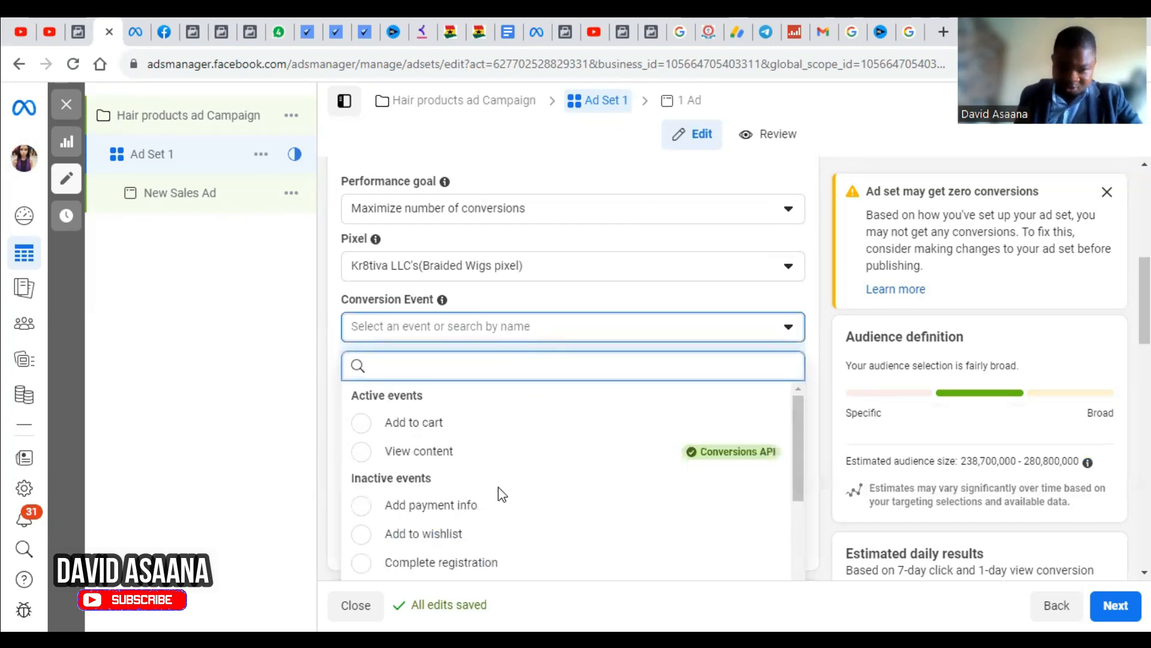
{"action": "scroll", "coordinate": [497, 485], "scroll_direction": "down", "scroll_amount": 2}
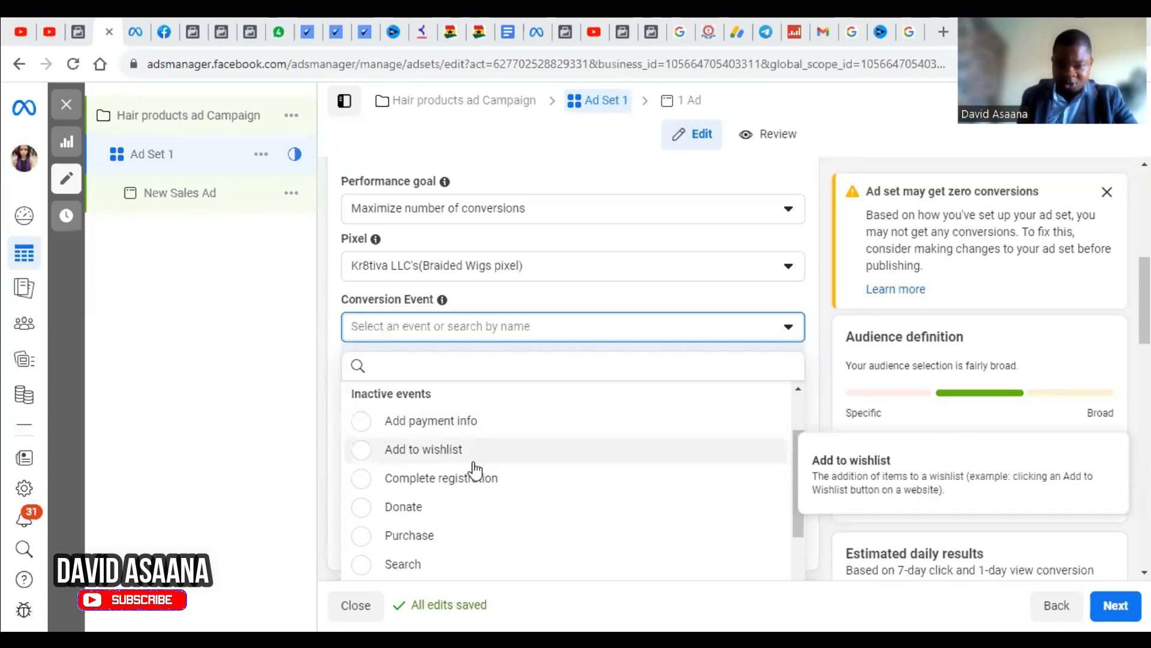
{"action": "scroll", "coordinate": [469, 524], "scroll_direction": "down", "scroll_amount": 2}
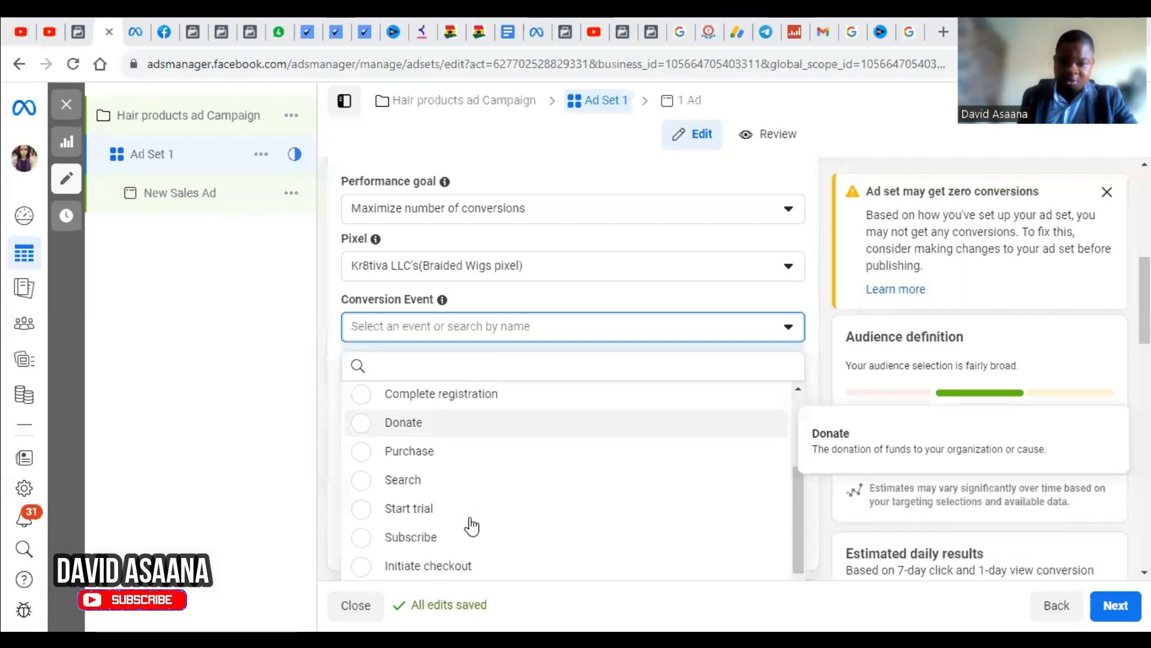
{"action": "left_click", "coordinate": [444, 459]}
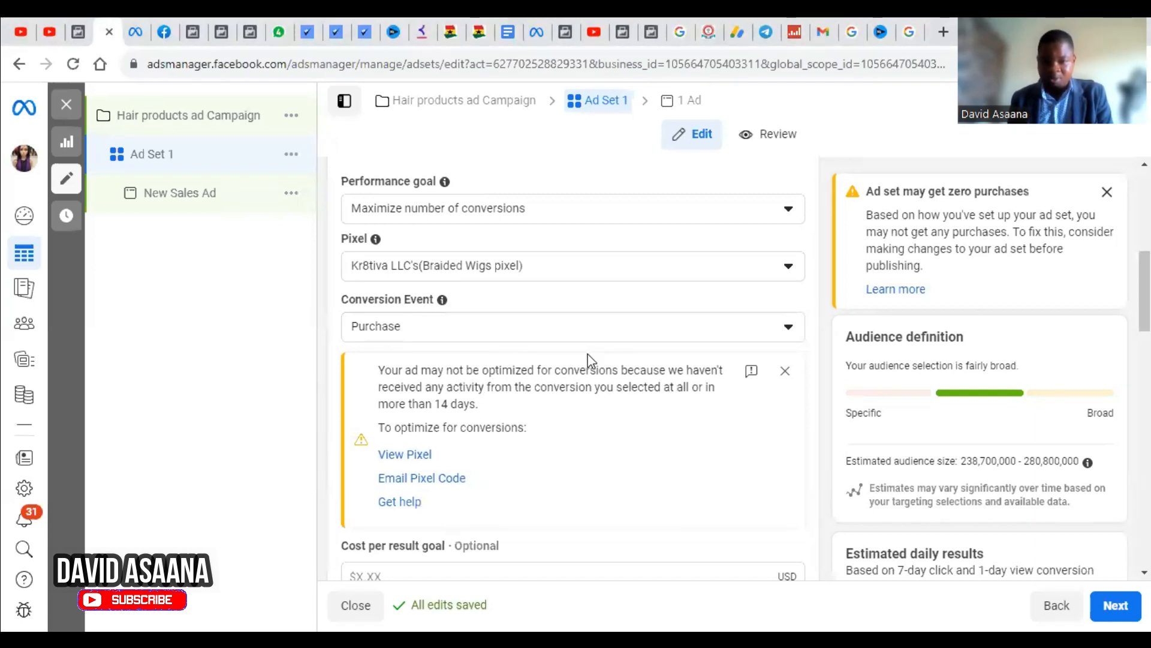
Change the conversion event to the active event Add to cart
{"action": "left_click", "coordinate": [633, 337]}
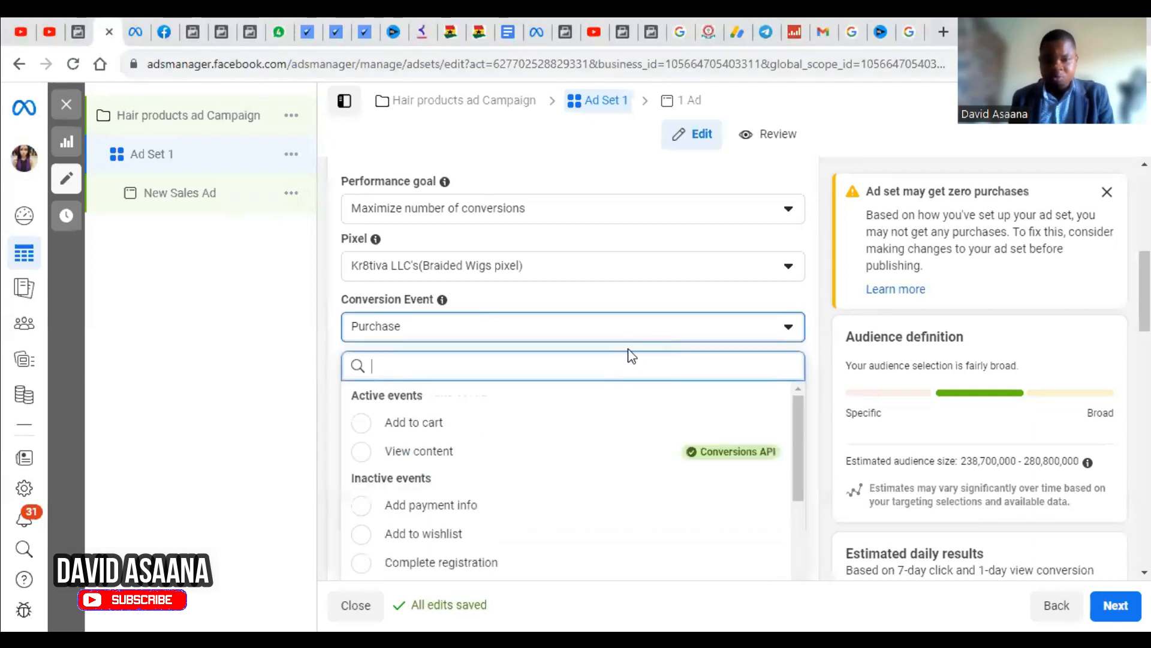
{"action": "scroll", "coordinate": [548, 449], "scroll_direction": "down", "scroll_amount": 2}
{"action": "scroll", "coordinate": [552, 447], "scroll_direction": "up", "scroll_amount": 2}
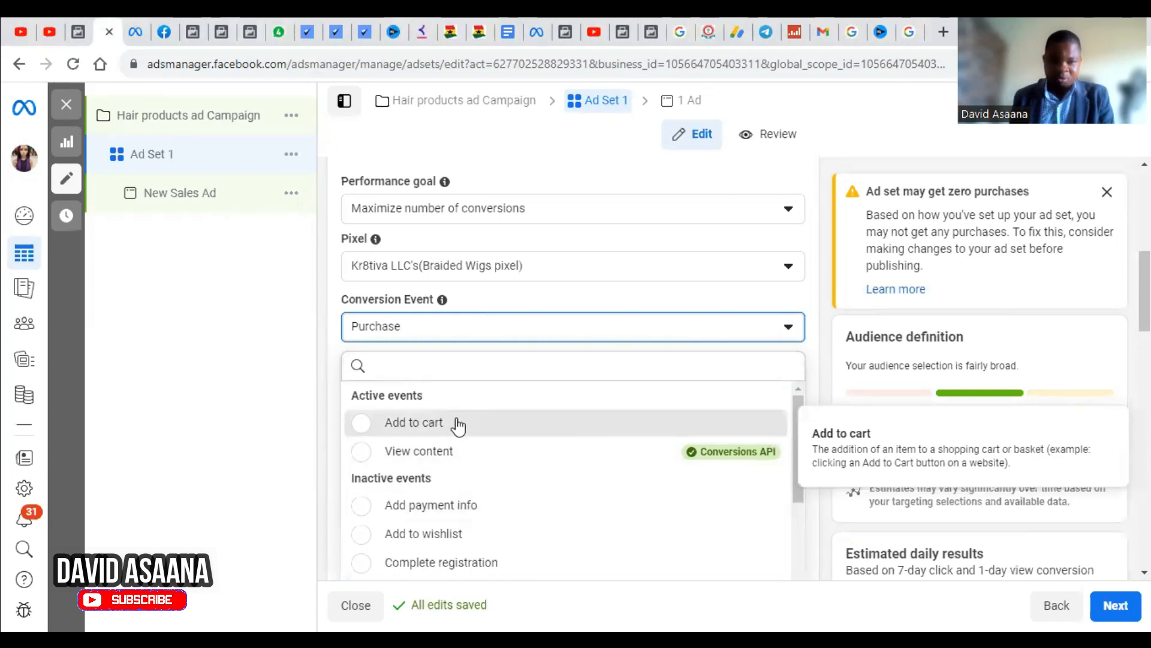
{"action": "left_click", "coordinate": [457, 423]}
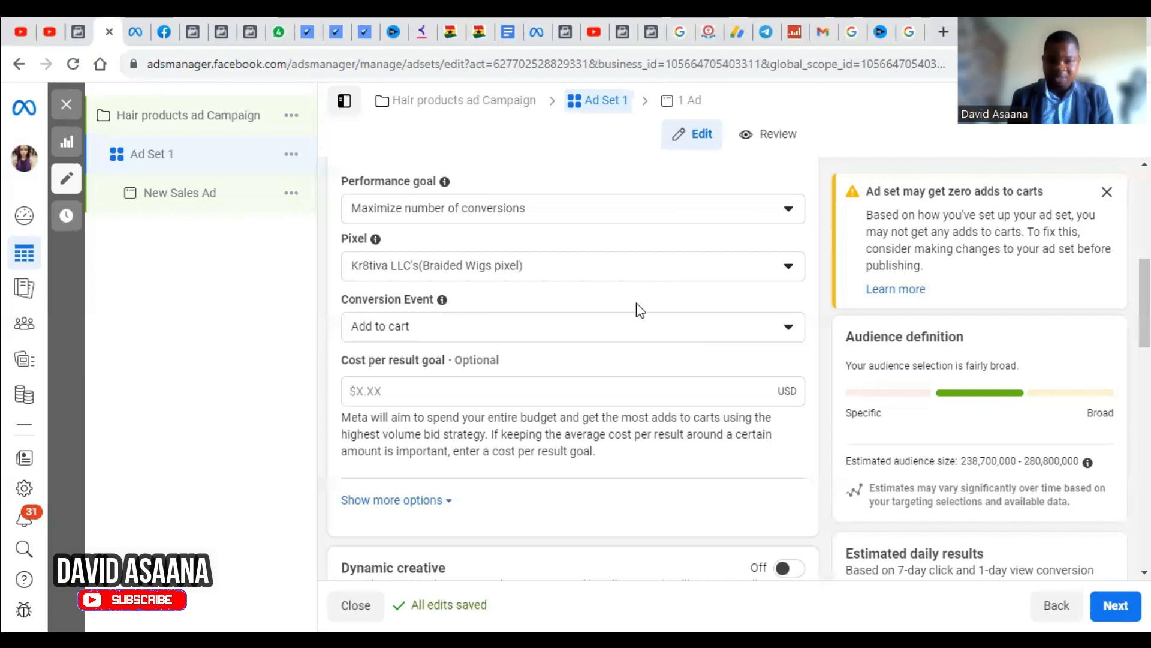
Look over the dynamic creative and budget sections, and re-examine the list of conversion events without changing the selection
{"action": "scroll", "coordinate": [562, 307], "scroll_direction": "down", "scroll_amount": 5}
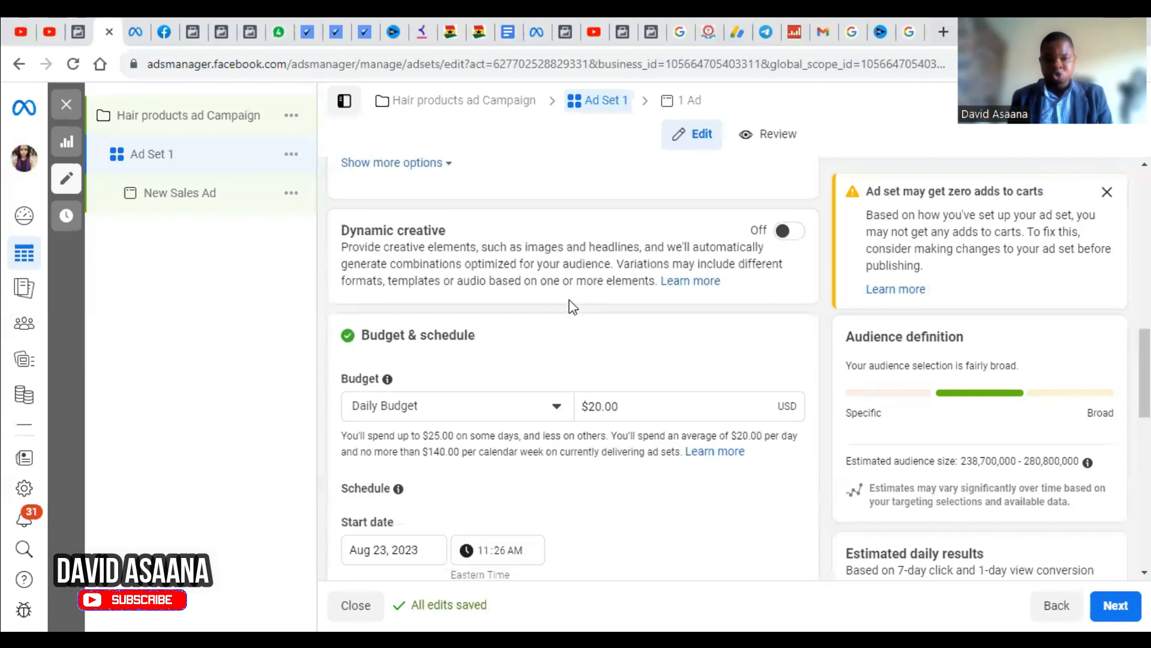
{"action": "scroll", "coordinate": [584, 406], "scroll_direction": "down", "scroll_amount": 3}
{"action": "scroll", "coordinate": [568, 279], "scroll_direction": "up", "scroll_amount": 4}
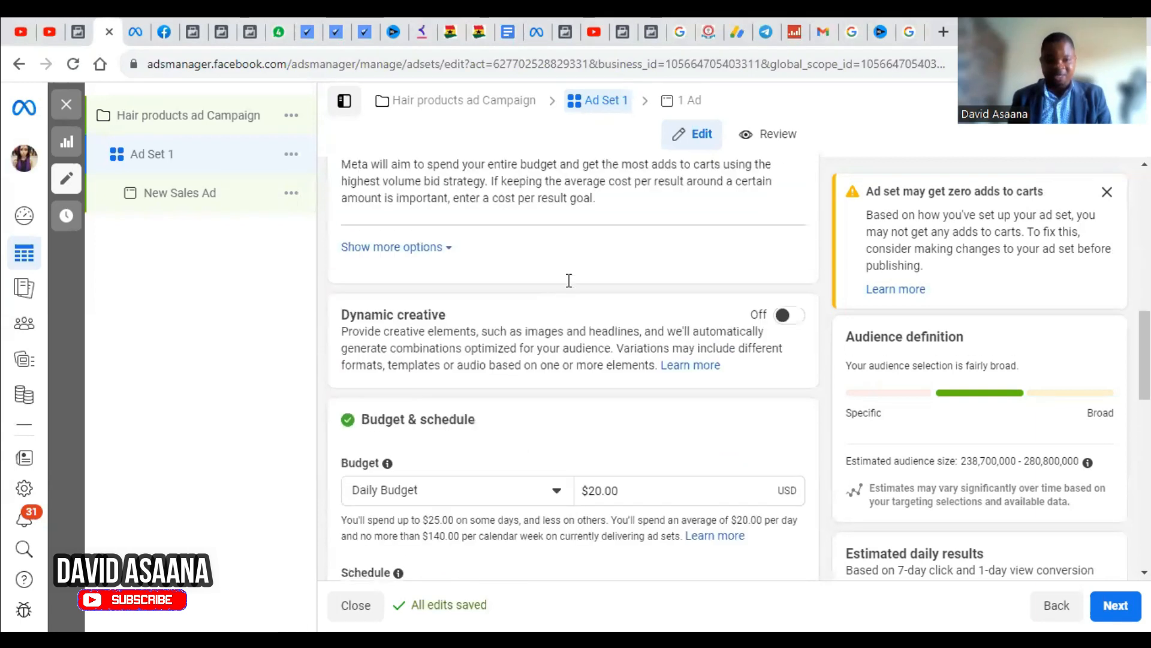
{"action": "scroll", "coordinate": [567, 280], "scroll_direction": "up", "scroll_amount": 5}
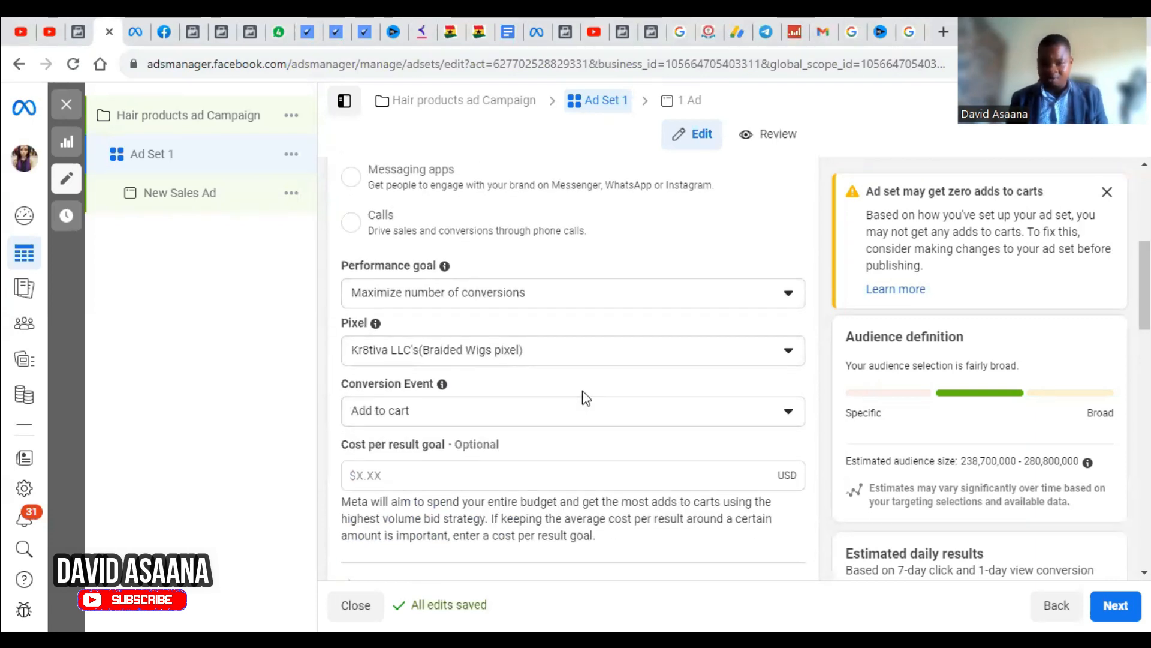
{"action": "left_click", "coordinate": [575, 415]}
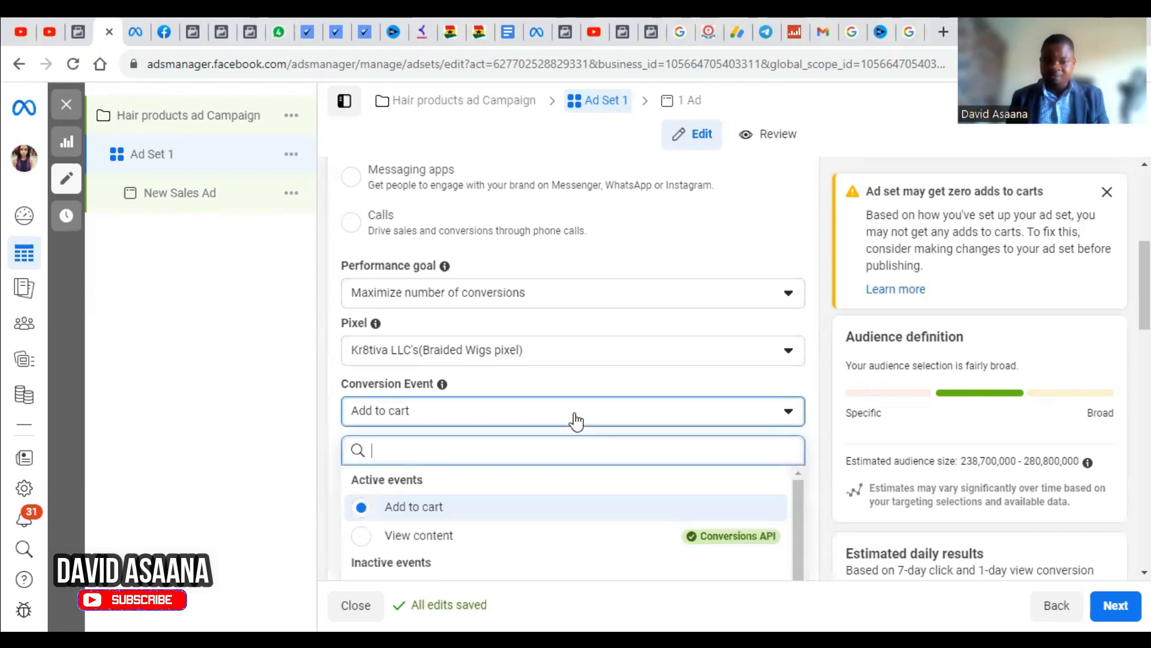
{"action": "scroll", "coordinate": [574, 524], "scroll_direction": "down", "scroll_amount": 3}
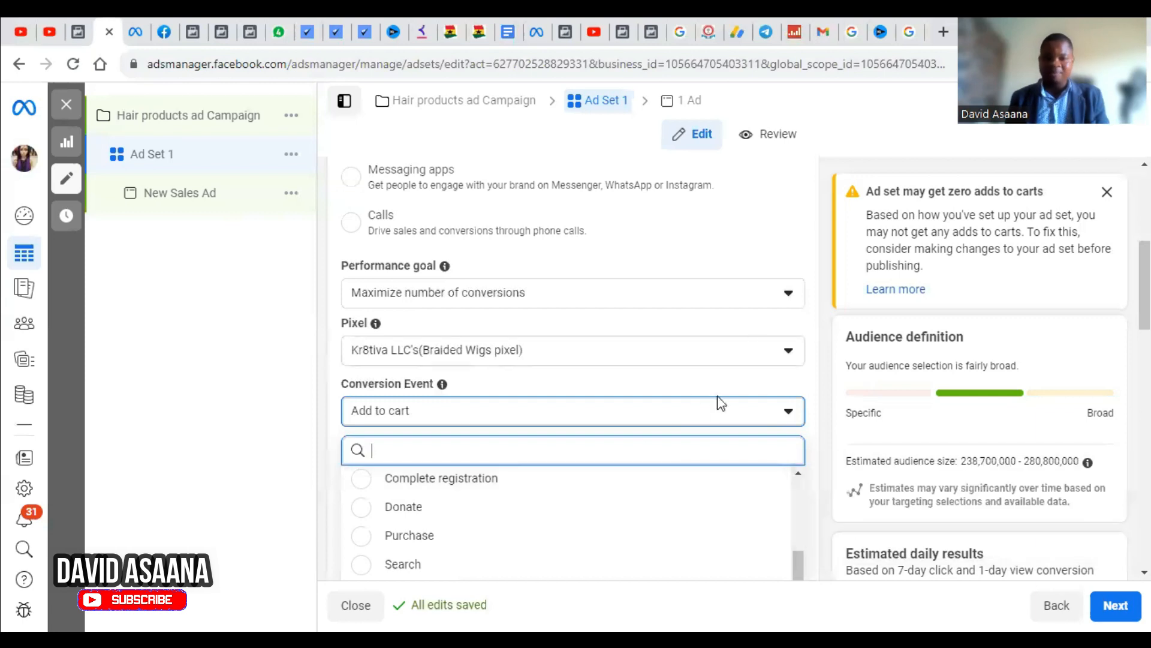
{"action": "left_click", "coordinate": [226, 369]}
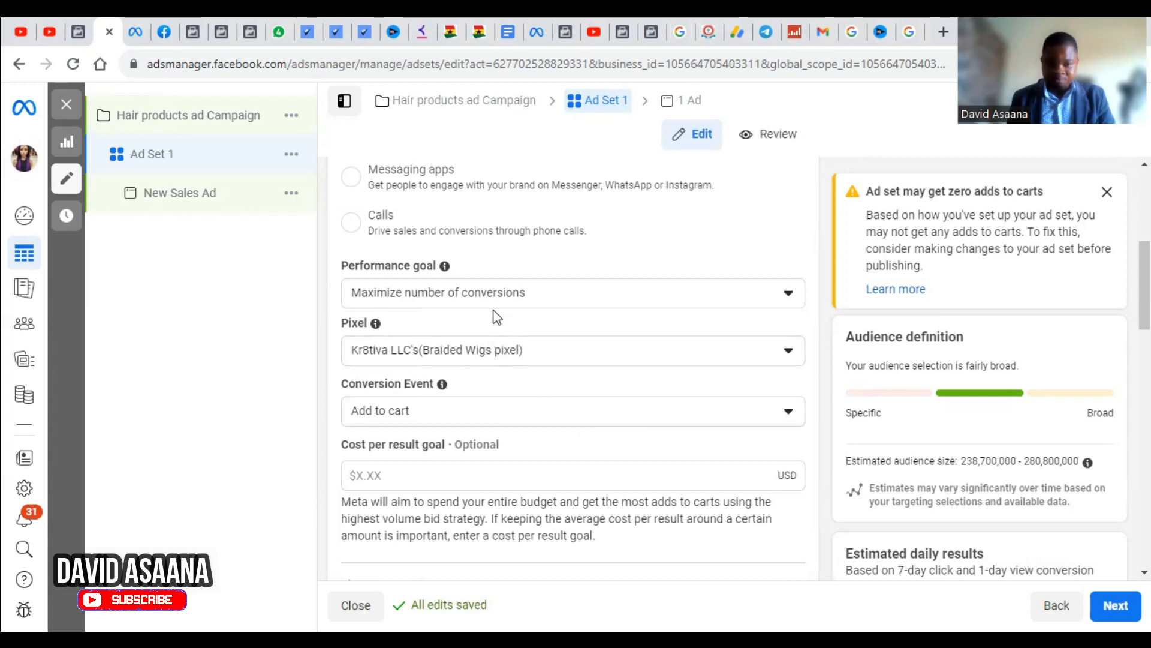
Review the ad set's conversion location, performance goal, pixel and conversion event, continuing to the schedule and audience controls
{"action": "scroll", "coordinate": [498, 315], "scroll_direction": "down", "scroll_amount": 4}
{"action": "scroll", "coordinate": [486, 189], "scroll_direction": "up", "scroll_amount": 1}
{"action": "mouse_move", "coordinate": [509, 275]}
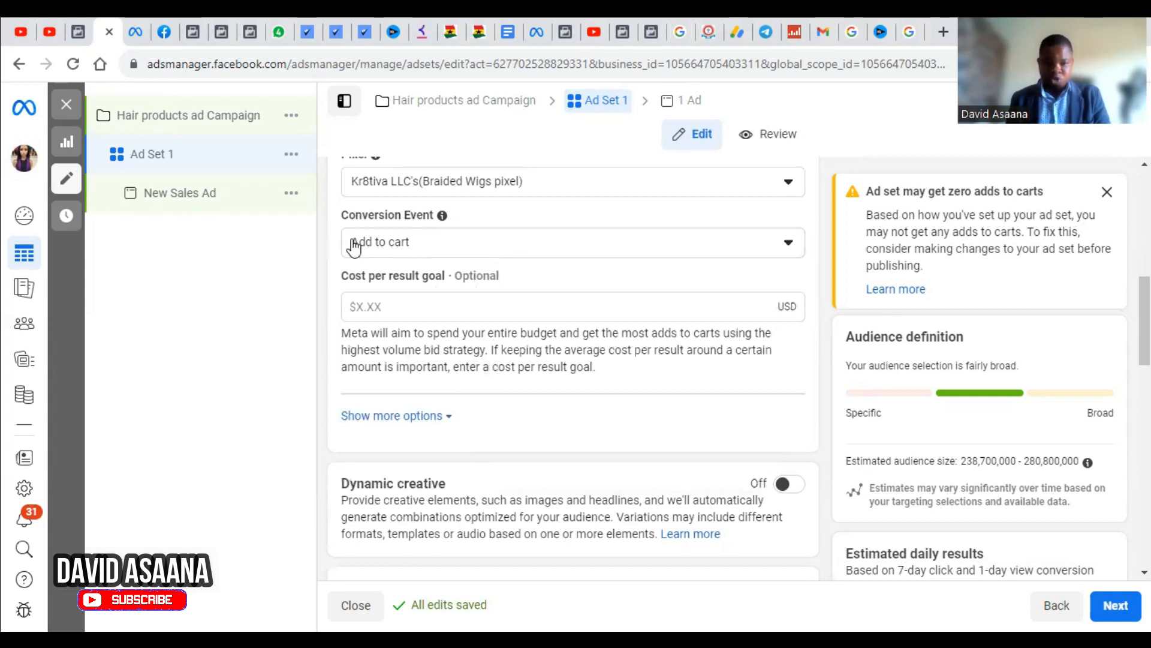
{"action": "scroll", "coordinate": [585, 441], "scroll_direction": "up", "scroll_amount": 2}
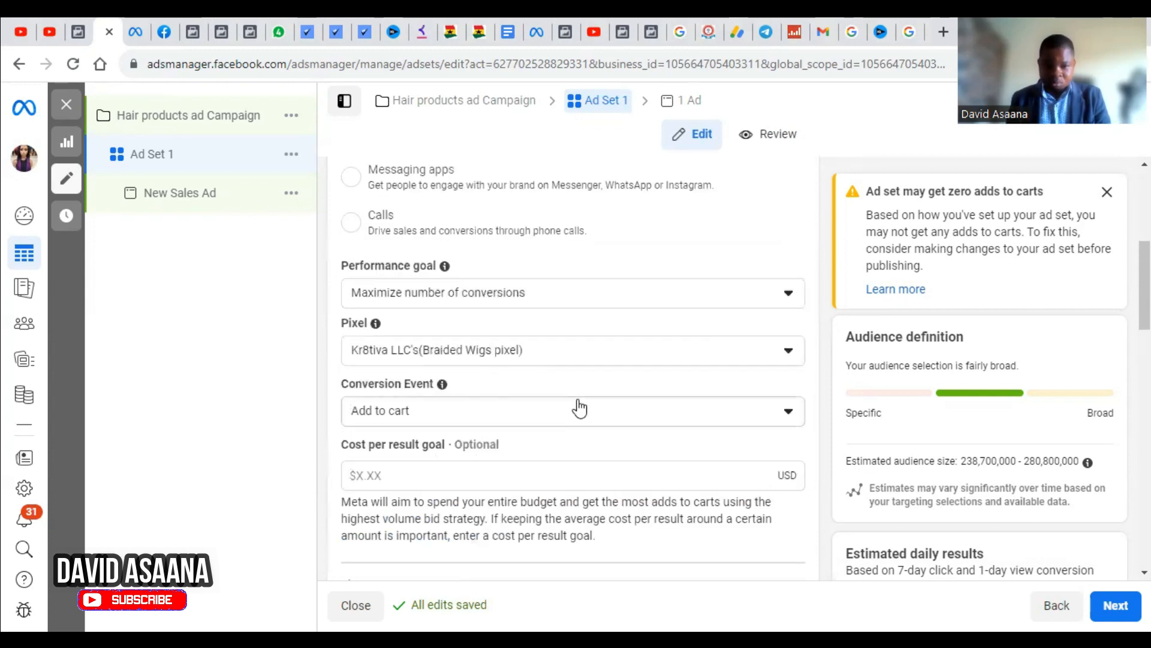
{"action": "scroll", "coordinate": [594, 336], "scroll_direction": "up", "scroll_amount": 4}
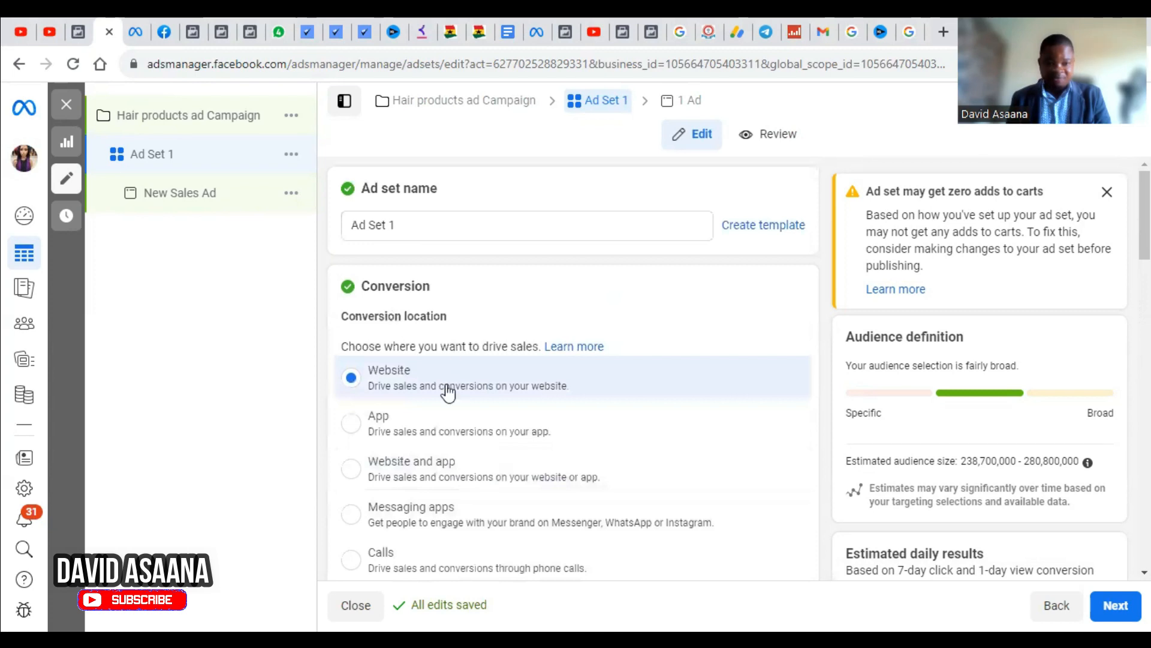
{"action": "scroll", "coordinate": [552, 474], "scroll_direction": "down", "scroll_amount": 1}
{"action": "scroll", "coordinate": [564, 462], "scroll_direction": "up", "scroll_amount": 1}
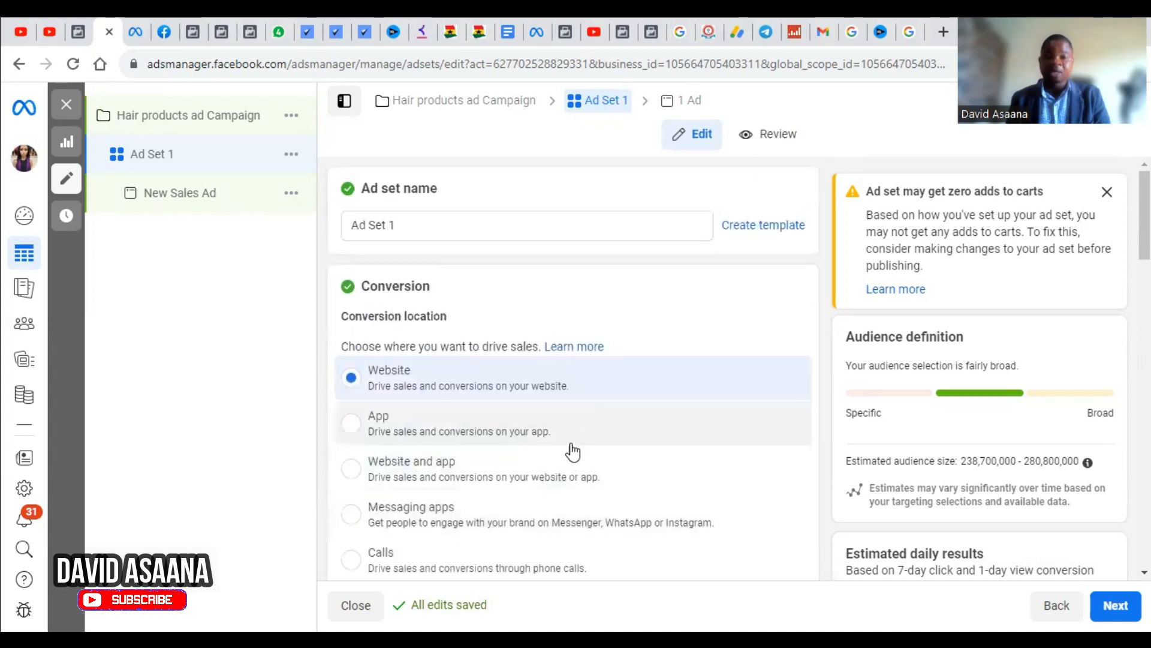
{"action": "scroll", "coordinate": [661, 355], "scroll_direction": "down", "scroll_amount": 3}
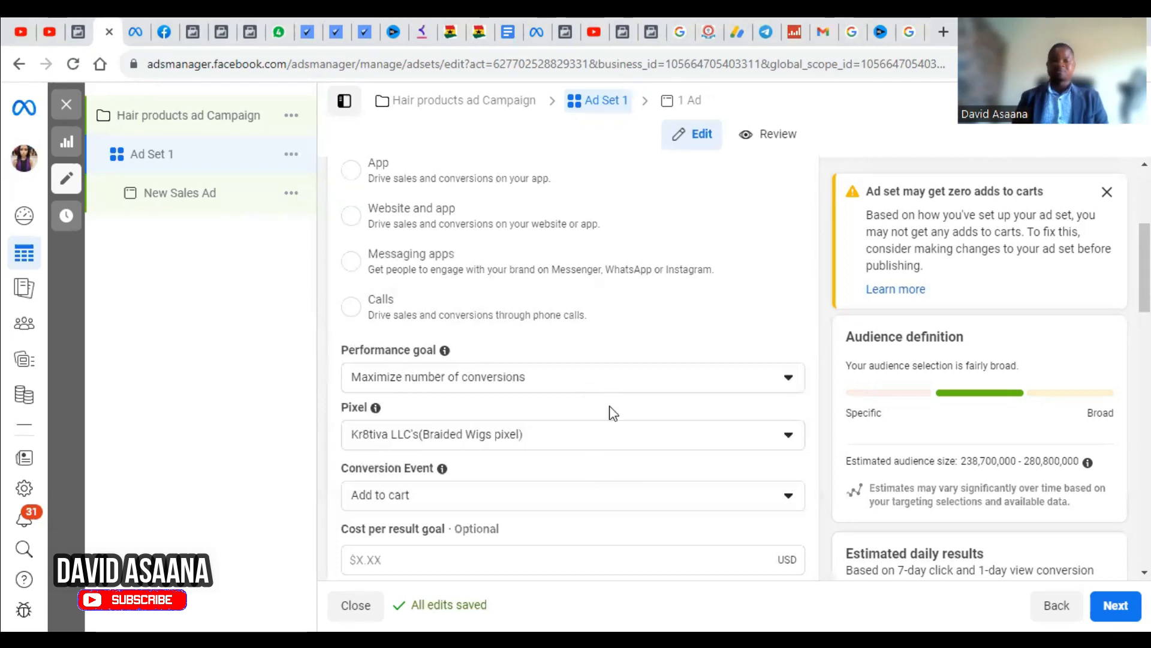
{"action": "scroll", "coordinate": [640, 408], "scroll_direction": "down", "scroll_amount": 10}
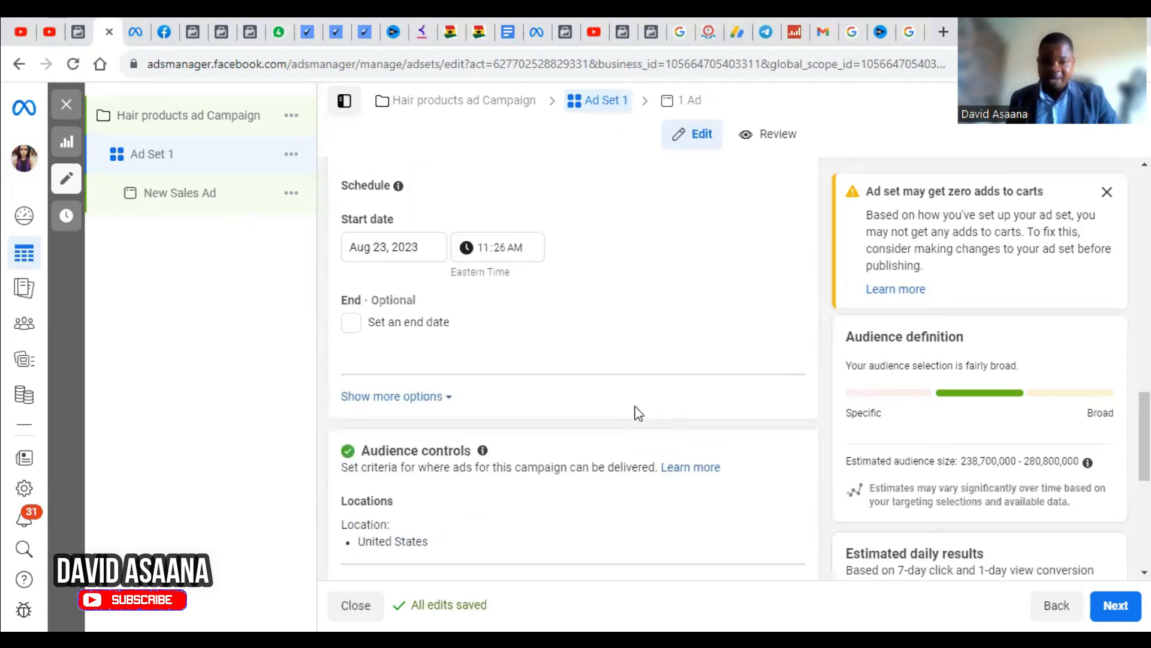
Set the ad set's daily budget to $10.00
{"action": "scroll", "coordinate": [639, 412], "scroll_direction": "up", "scroll_amount": 2}
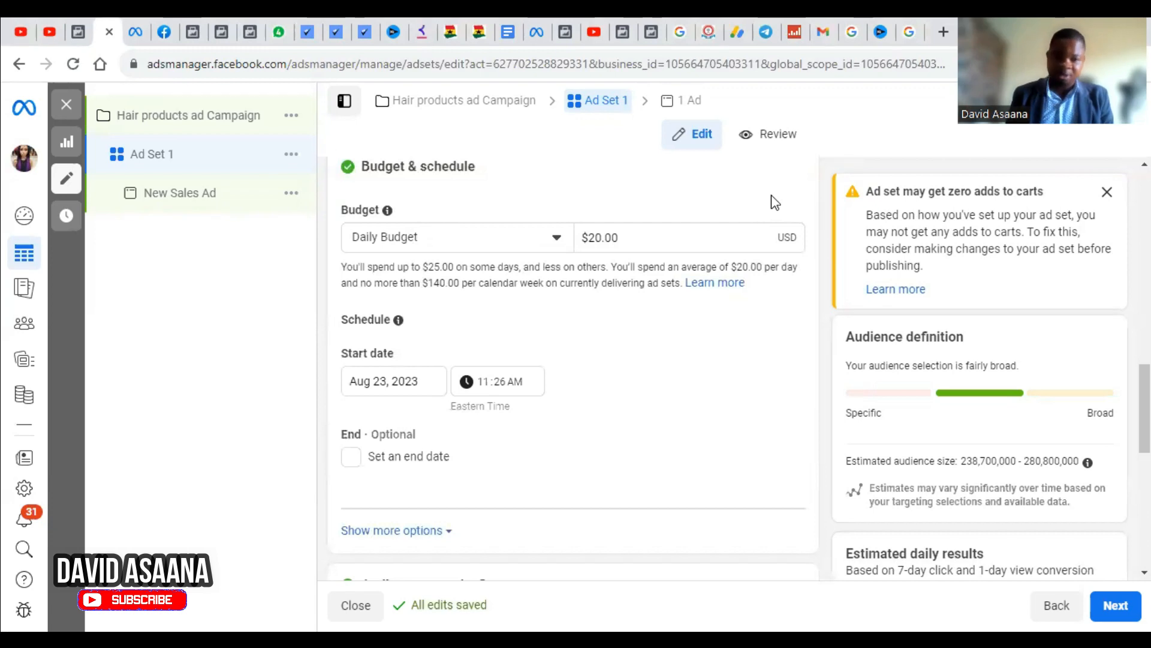
{"action": "left_click", "coordinate": [607, 240]}
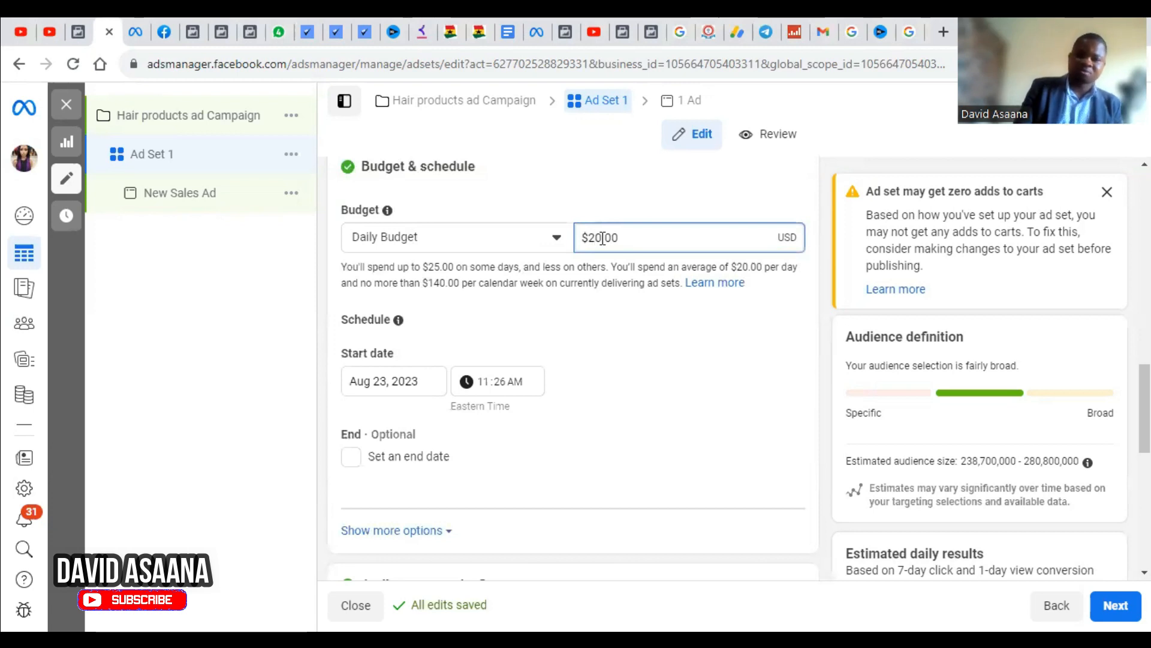
{"action": "key", "text": "BackSpace"}
{"action": "type", "text": "1"}
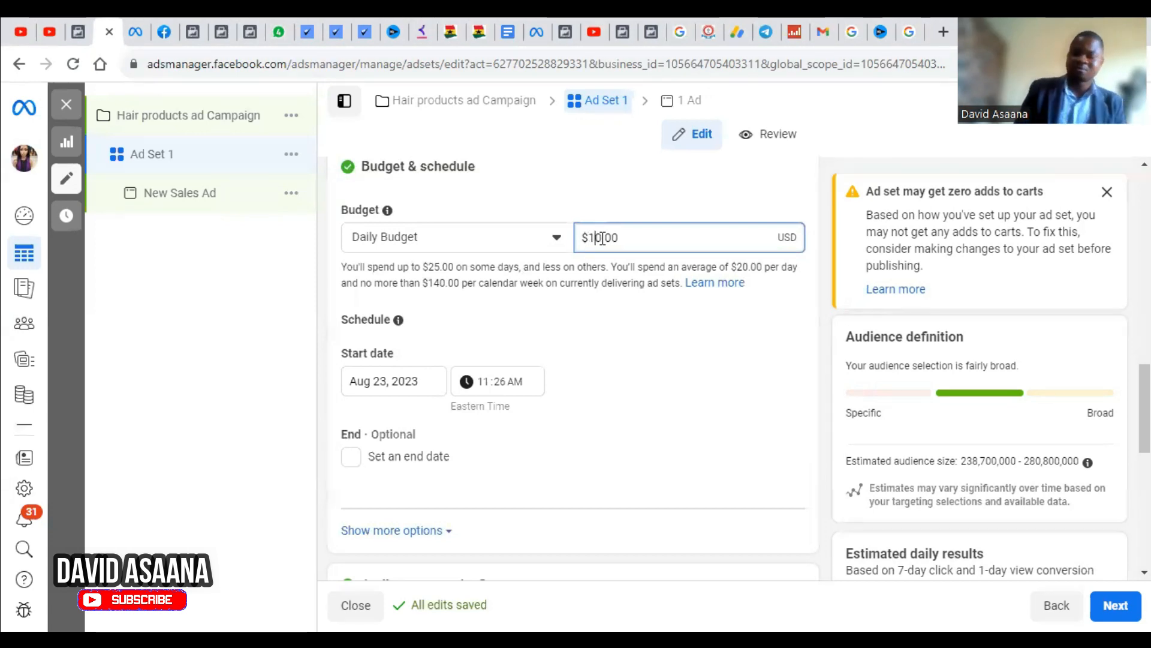
{"action": "left_click", "coordinate": [691, 396]}
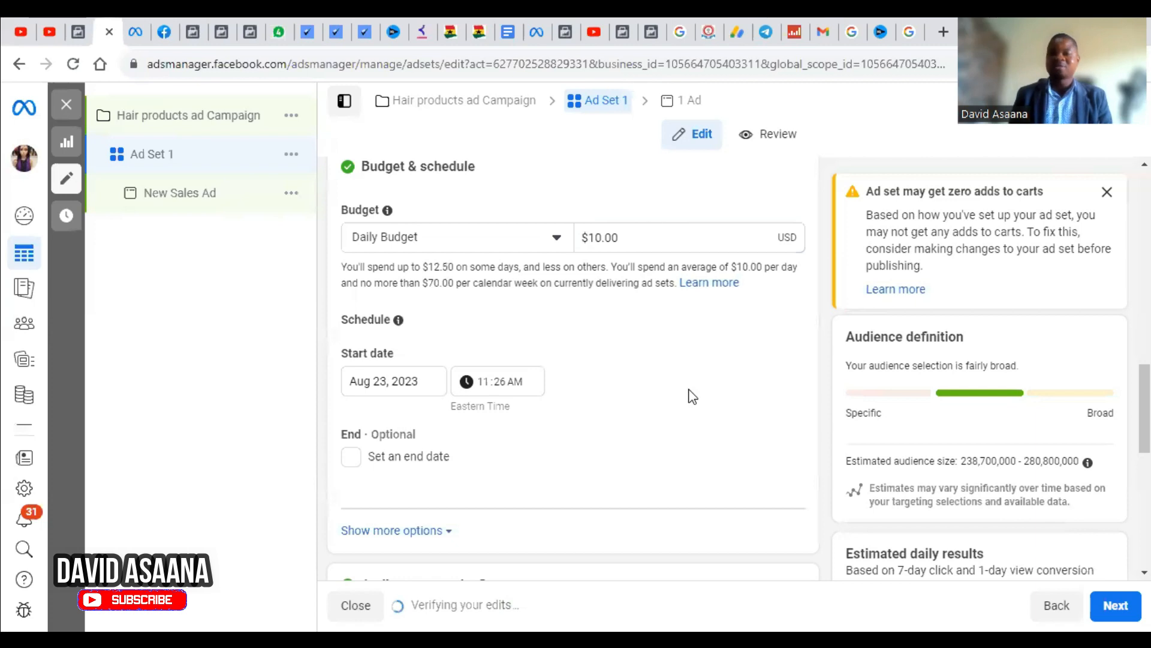
Enable an end date in the ad set's schedule and set it to Aug 31, 2023
{"action": "scroll", "coordinate": [551, 340], "scroll_direction": "down", "scroll_amount": 1}
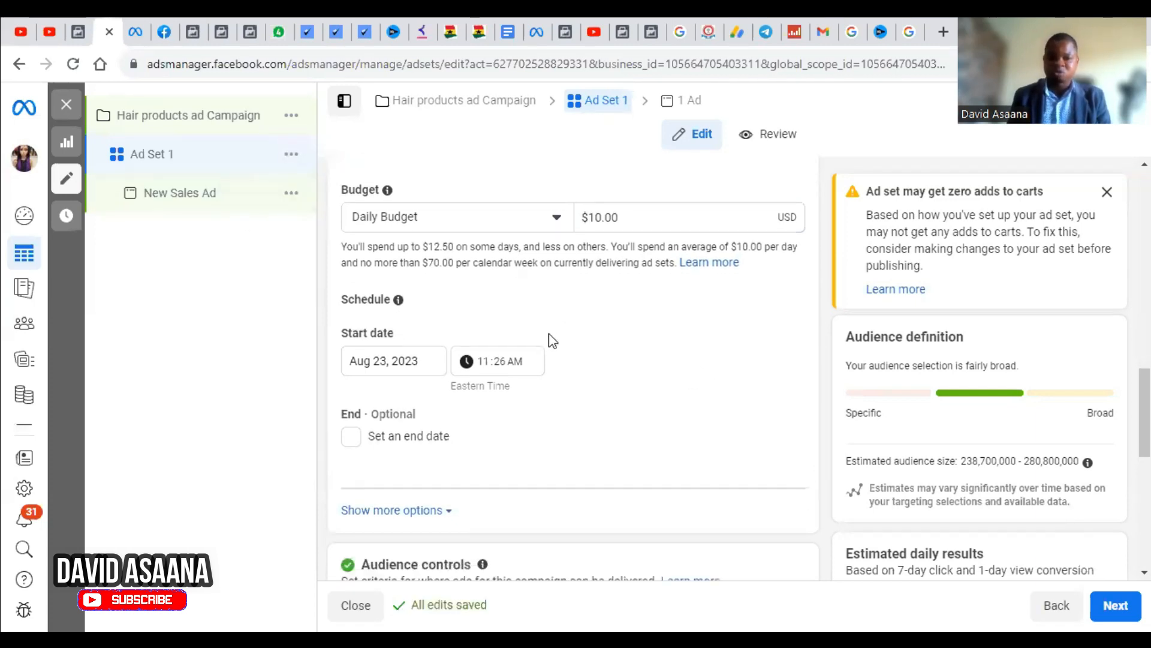
{"action": "scroll", "coordinate": [550, 339], "scroll_direction": "down", "scroll_amount": 1}
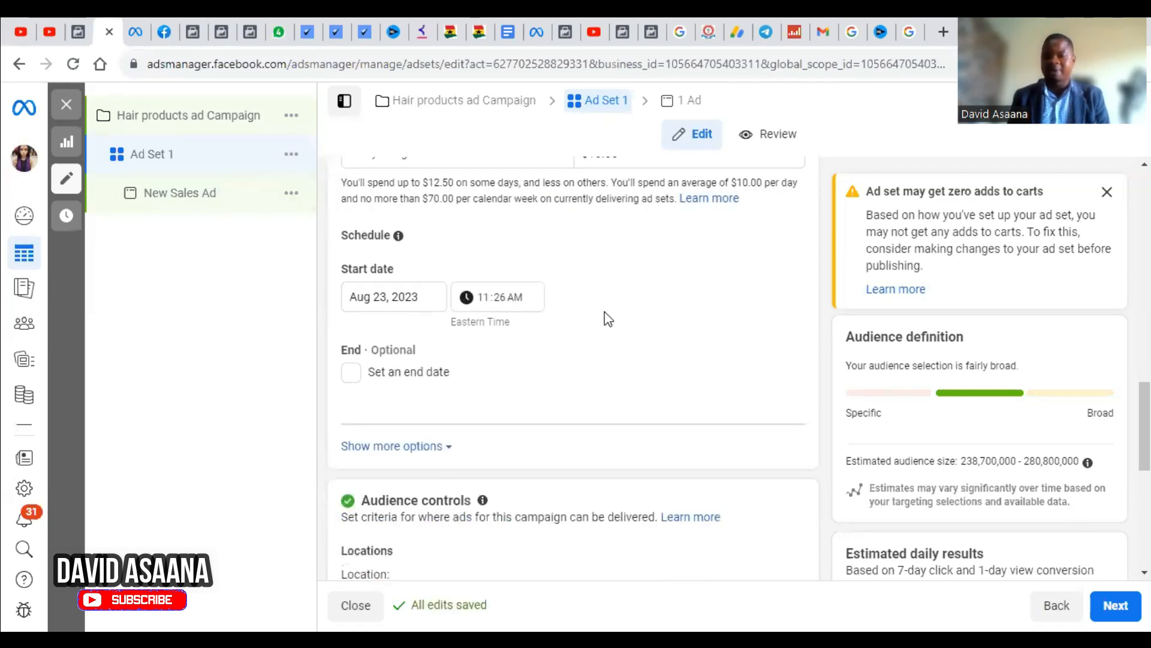
{"action": "left_click", "coordinate": [351, 372]}
{"action": "left_click", "coordinate": [395, 411]}
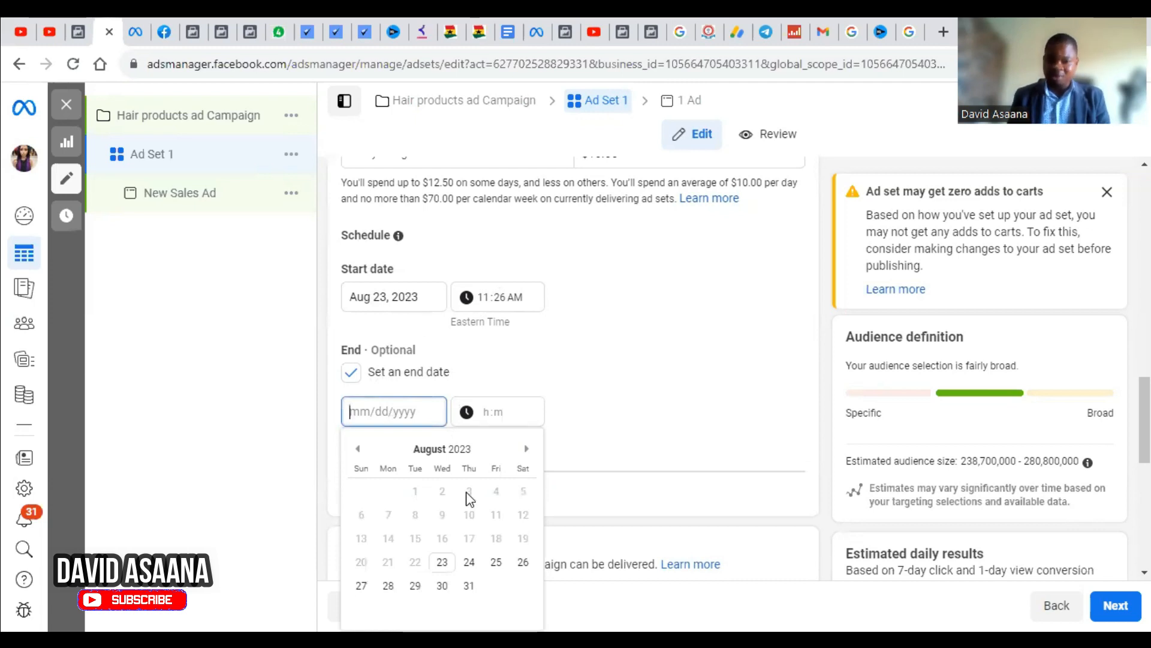
{"action": "left_click", "coordinate": [469, 585]}
{"action": "left_click", "coordinate": [639, 410]}
{"action": "scroll", "coordinate": [639, 410], "scroll_direction": "down", "scroll_amount": 3}
{"action": "scroll", "coordinate": [510, 300], "scroll_direction": "up", "scroll_amount": 4}
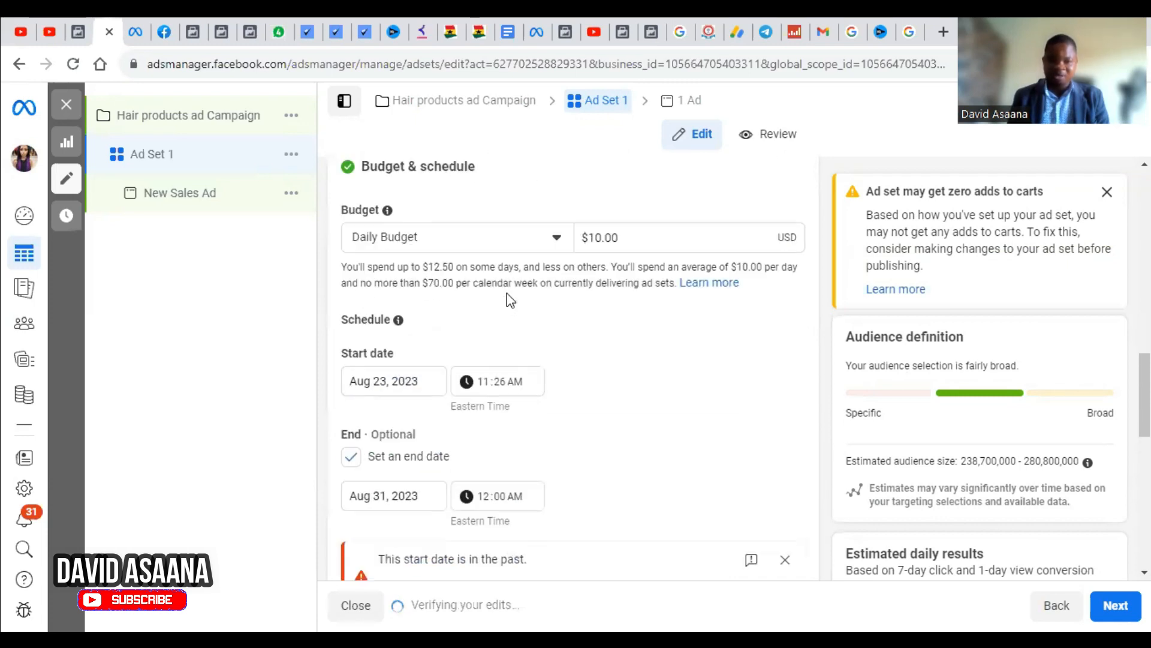
{"action": "scroll", "coordinate": [624, 390], "scroll_direction": "down", "scroll_amount": 2}
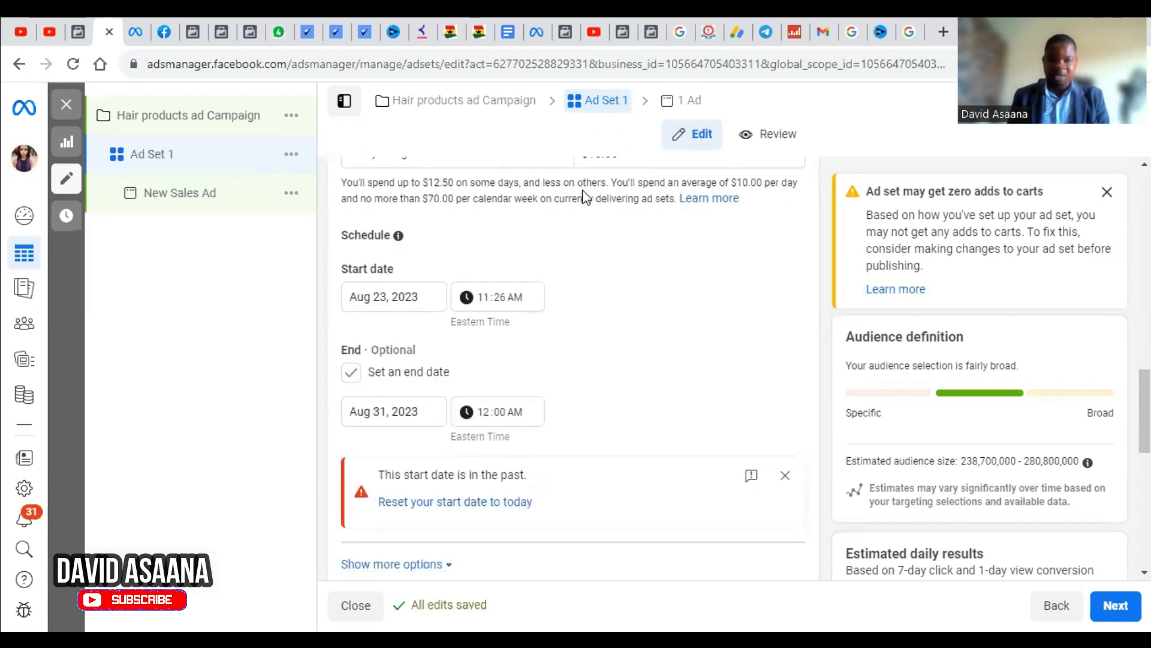
Open the ad set's location targeting in the audience controls for editing
{"action": "scroll", "coordinate": [505, 362], "scroll_direction": "down", "scroll_amount": 4}
{"action": "scroll", "coordinate": [539, 269], "scroll_direction": "down", "scroll_amount": 2}
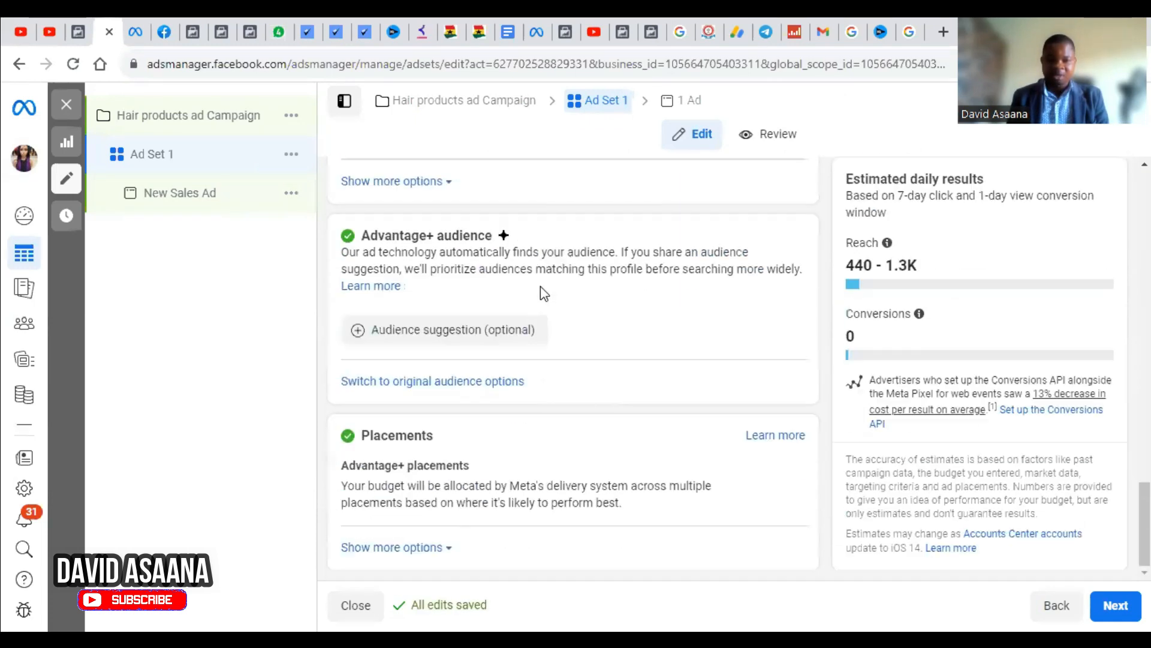
{"action": "scroll", "coordinate": [463, 359], "scroll_direction": "up", "scroll_amount": 4}
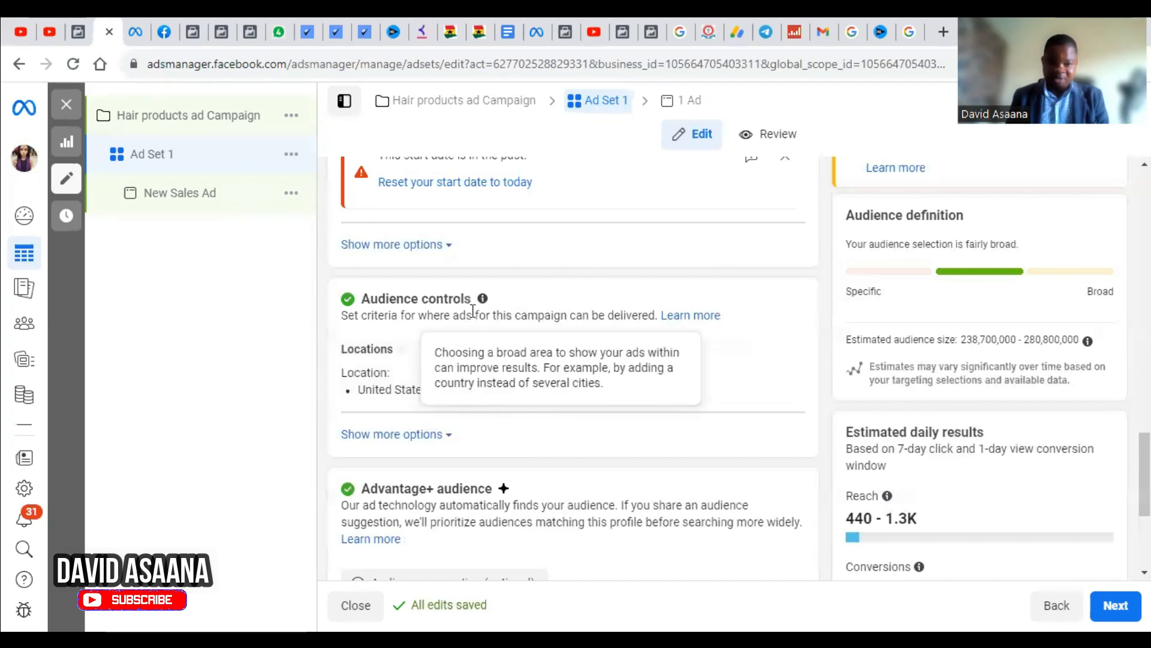
{"action": "left_click", "coordinate": [790, 355]}
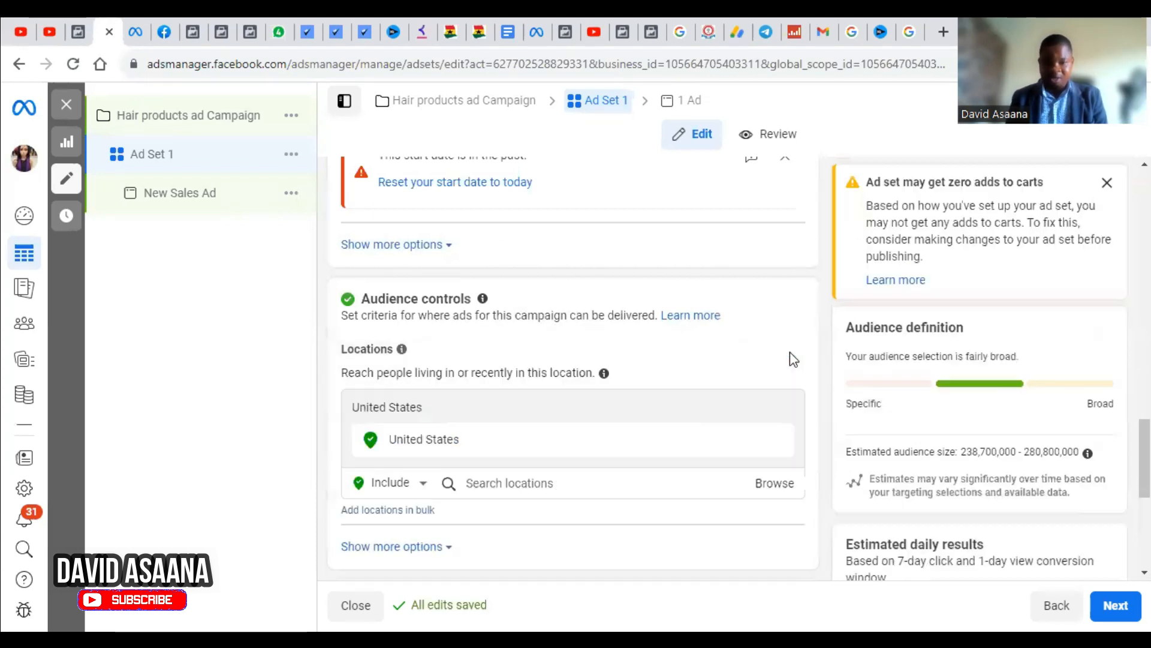
{"action": "scroll", "coordinate": [511, 483], "scroll_direction": "down", "scroll_amount": 1}
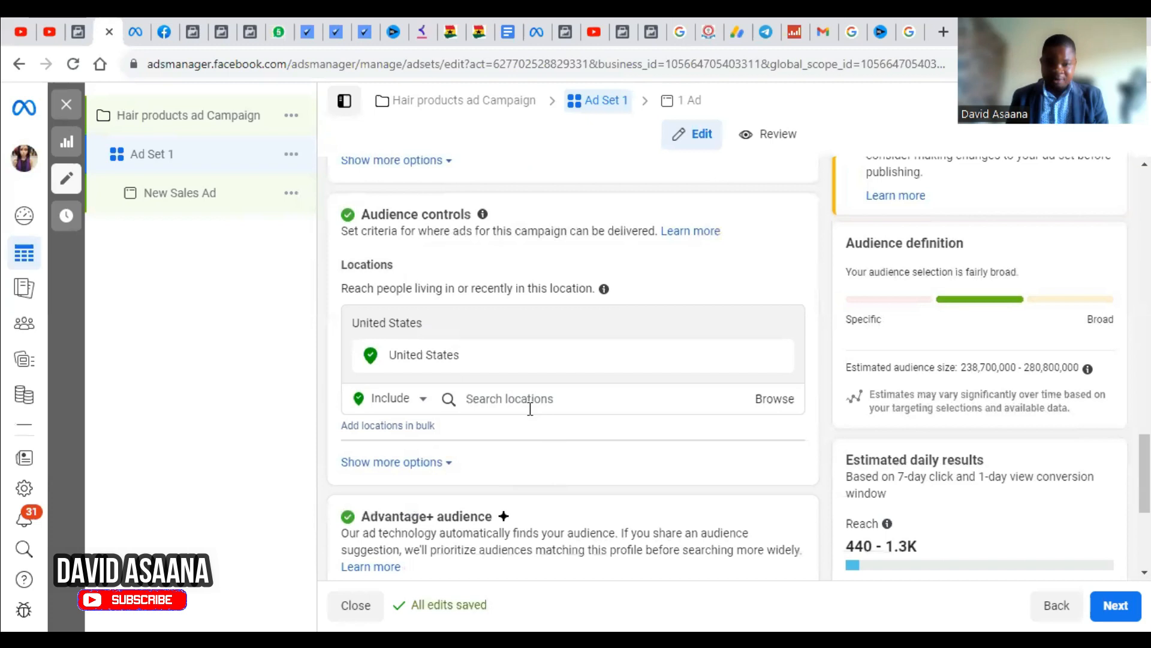
Look over the Advantage+ audience, placements and location settings, and recheck the schedule section
{"action": "scroll", "coordinate": [530, 408], "scroll_direction": "down", "scroll_amount": 3}
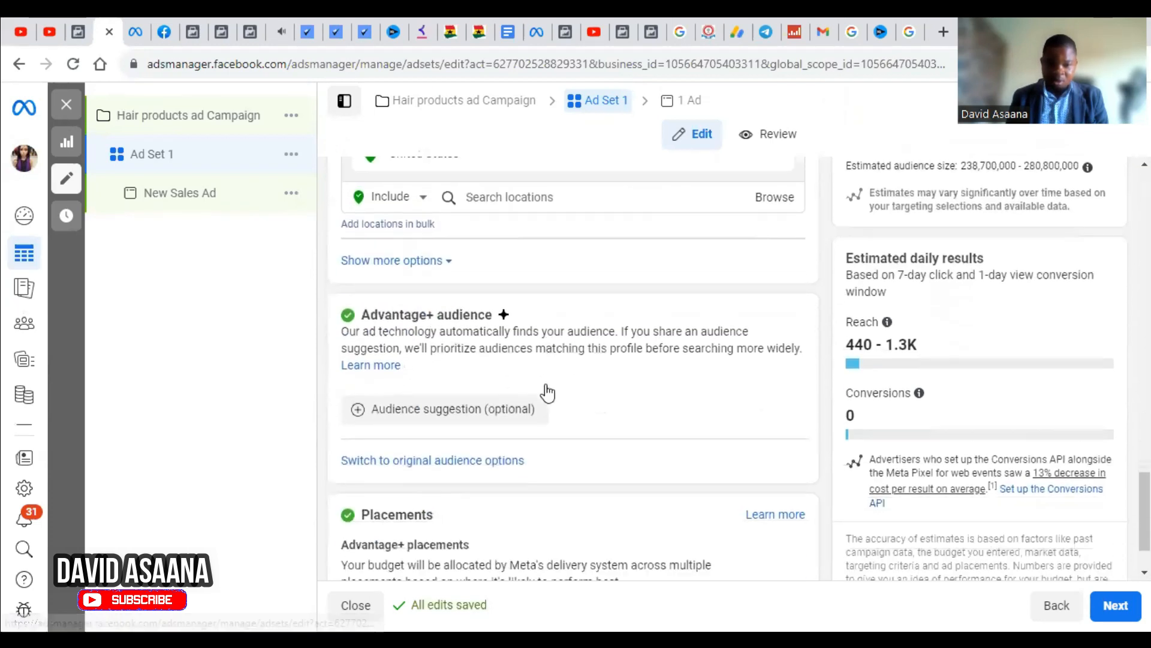
{"action": "scroll", "coordinate": [547, 392], "scroll_direction": "down", "scroll_amount": 1}
{"action": "scroll", "coordinate": [408, 367], "scroll_direction": "up", "scroll_amount": 5}
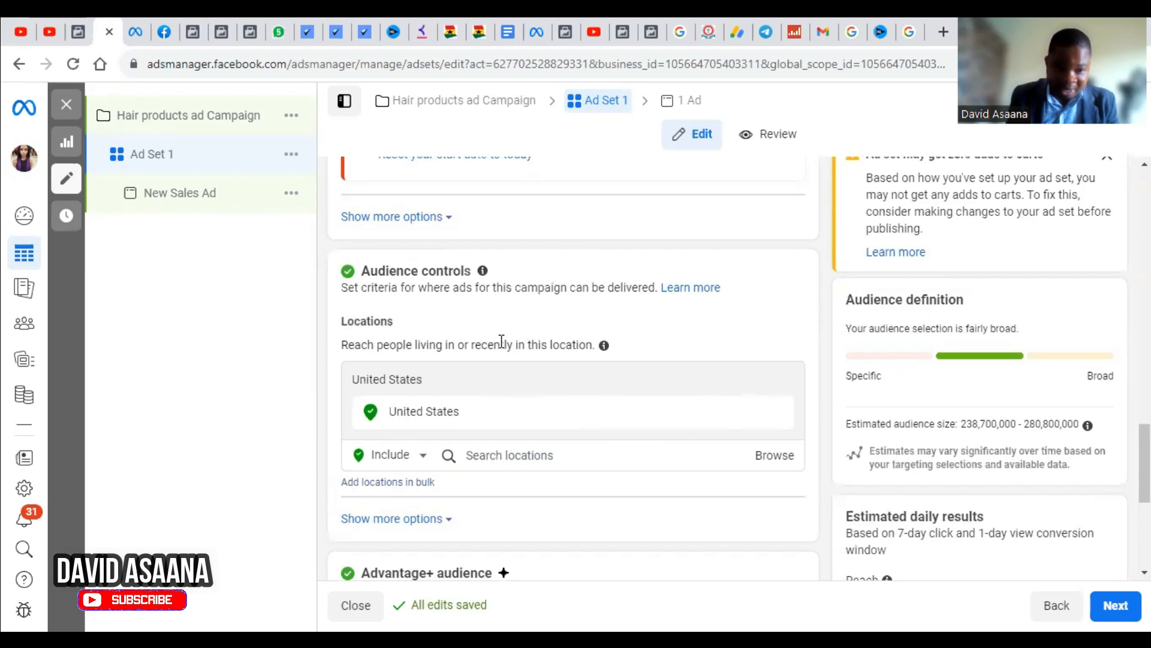
{"action": "scroll", "coordinate": [439, 303], "scroll_direction": "down", "scroll_amount": 1}
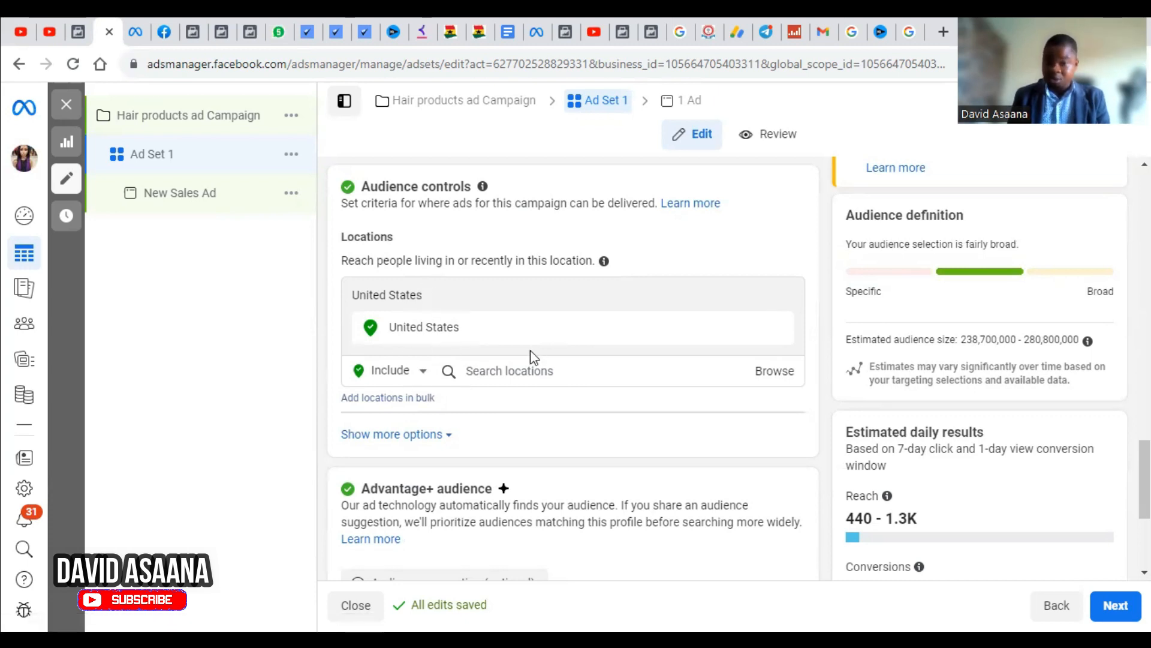
{"action": "scroll", "coordinate": [497, 372], "scroll_direction": "down", "scroll_amount": 3}
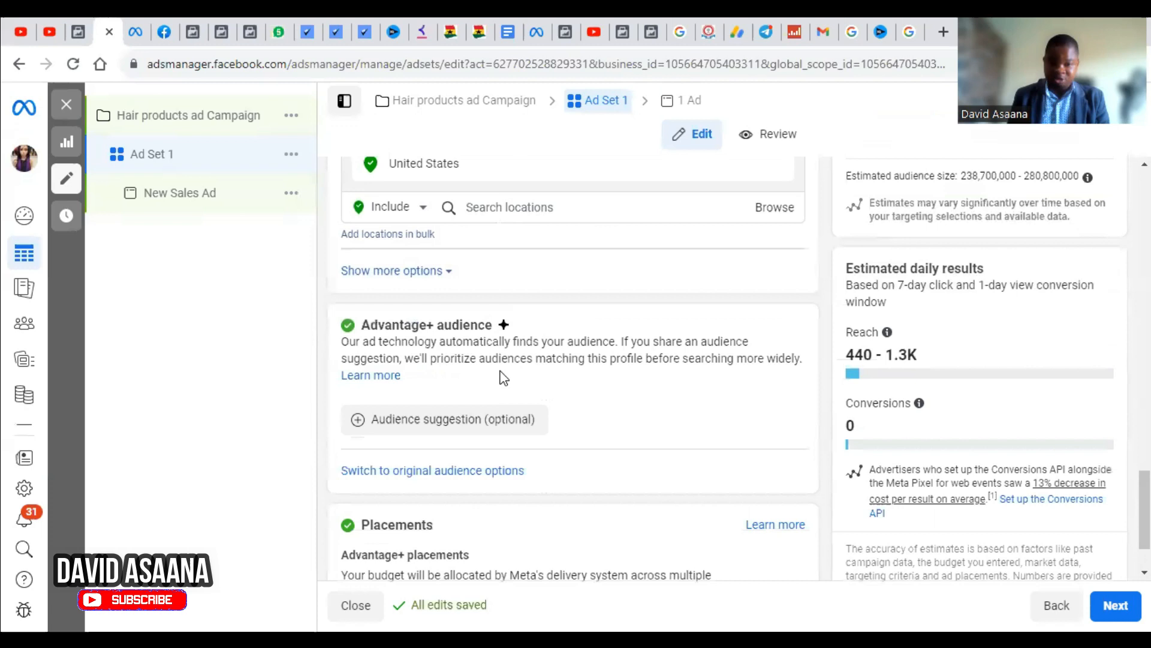
{"action": "scroll", "coordinate": [502, 364], "scroll_direction": "up", "scroll_amount": 5}
{"action": "scroll", "coordinate": [503, 315], "scroll_direction": "up", "scroll_amount": 4}
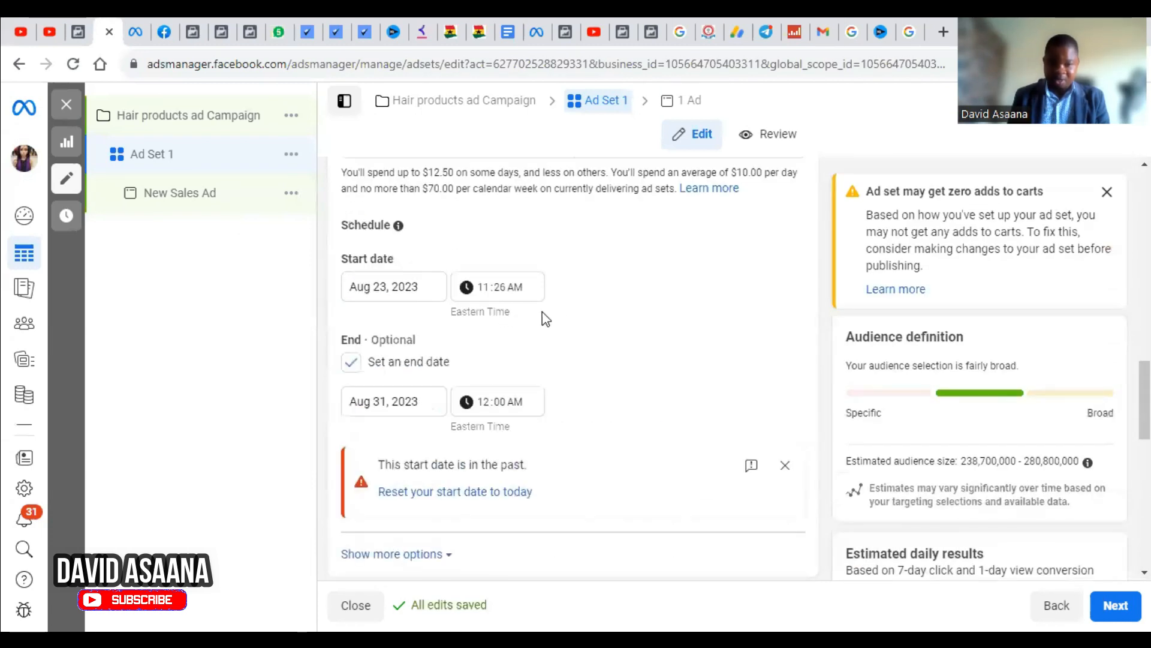
{"action": "scroll", "coordinate": [552, 321], "scroll_direction": "down", "scroll_amount": 4}
{"action": "scroll", "coordinate": [512, 380], "scroll_direction": "up", "scroll_amount": 4}
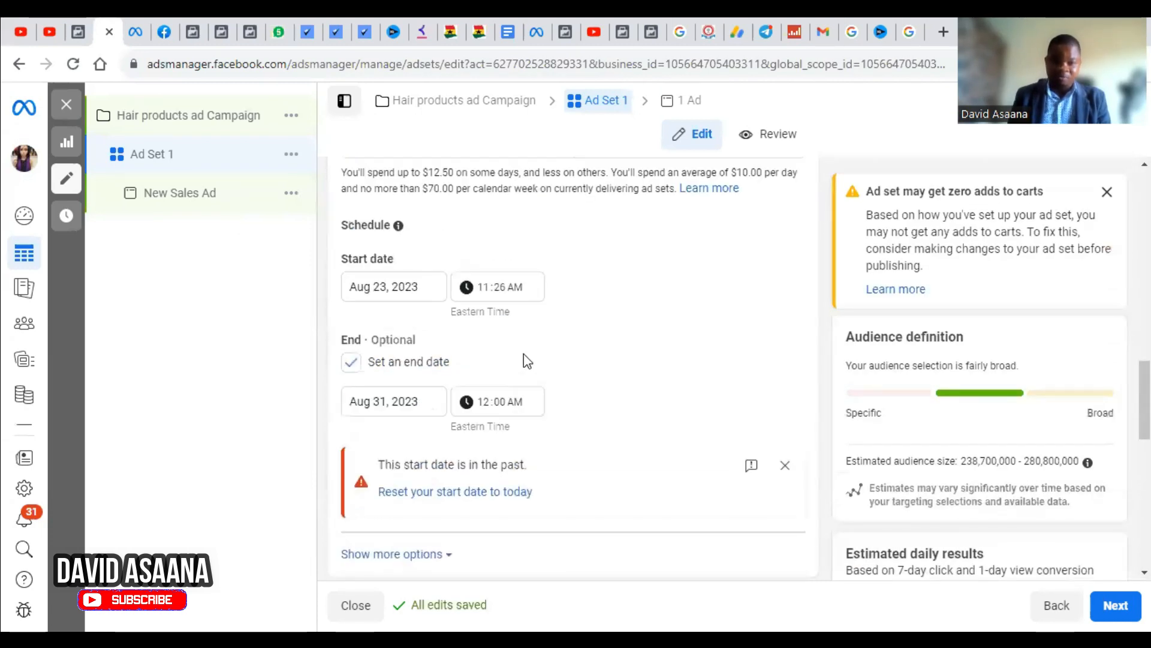
Expand the additional audience controls, examine the minimum age, custom audience exclusions and languages, and collapse them again
{"action": "scroll", "coordinate": [539, 354], "scroll_direction": "down", "scroll_amount": 5}
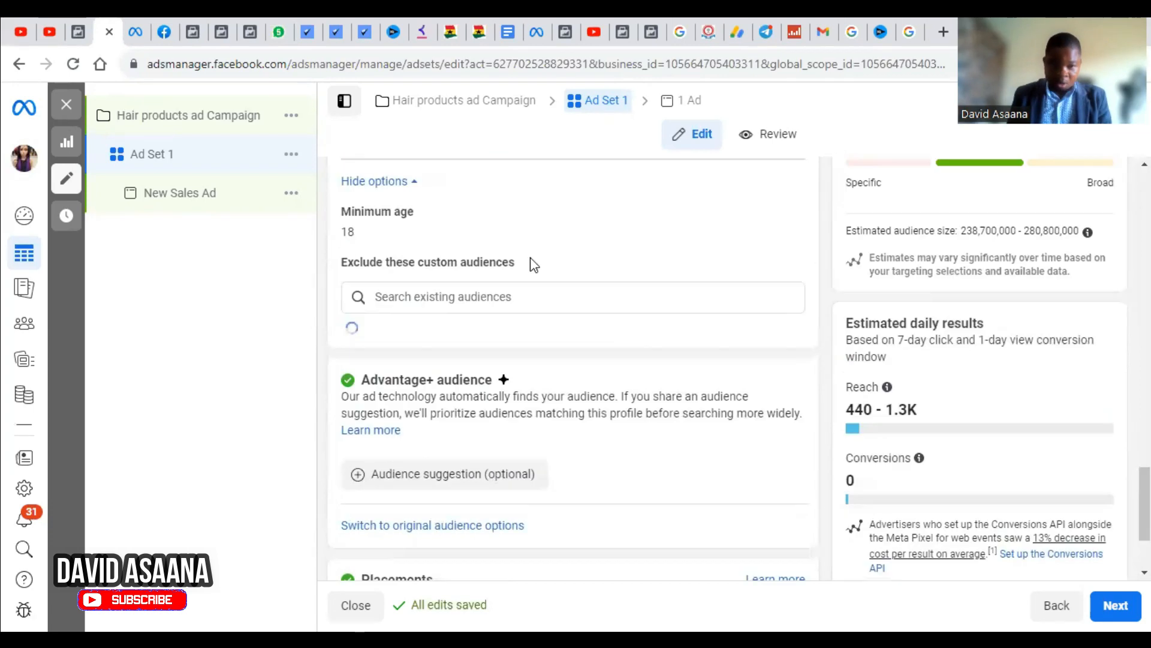
{"action": "scroll", "coordinate": [555, 309], "scroll_direction": "up", "scroll_amount": 1}
{"action": "scroll", "coordinate": [544, 346], "scroll_direction": "down", "scroll_amount": 1}
{"action": "scroll", "coordinate": [541, 339], "scroll_direction": "up", "scroll_amount": 3}
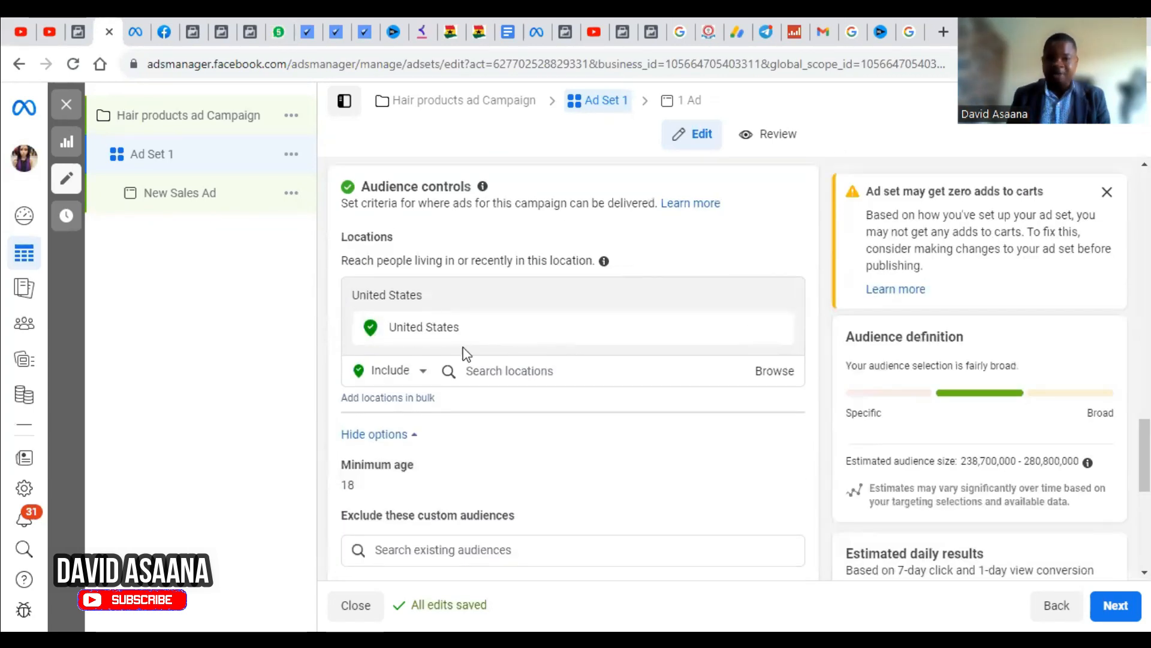
{"action": "scroll", "coordinate": [551, 379], "scroll_direction": "up", "scroll_amount": 1}
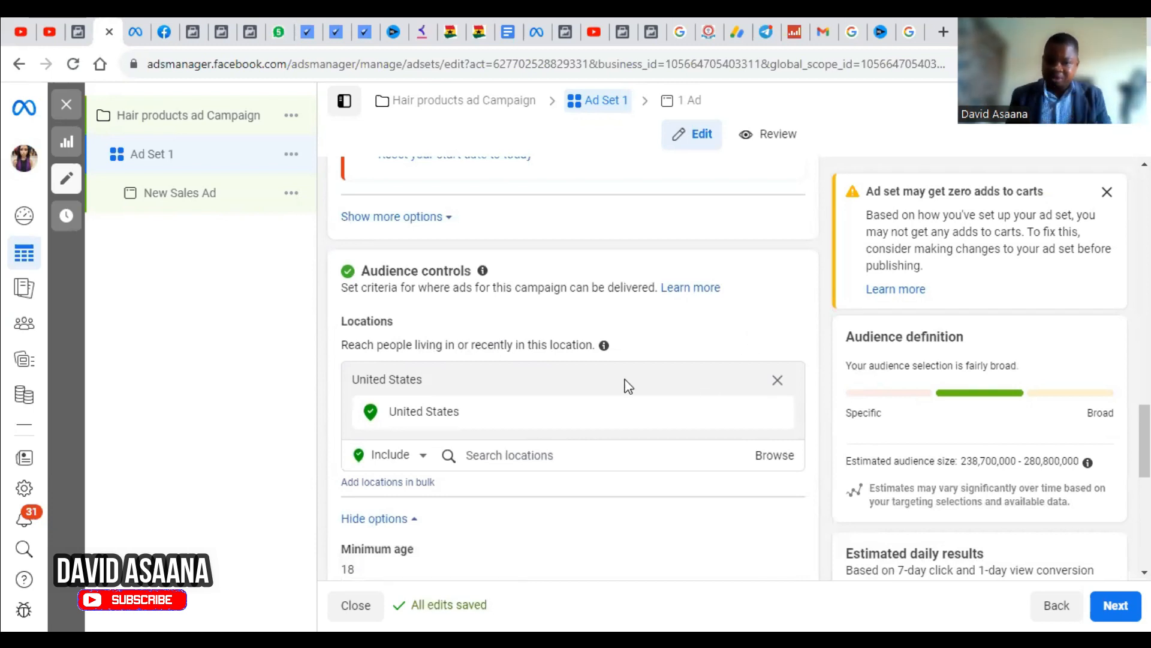
{"action": "scroll", "coordinate": [622, 385], "scroll_direction": "down", "scroll_amount": 4}
{"action": "scroll", "coordinate": [482, 376], "scroll_direction": "down", "scroll_amount": 2}
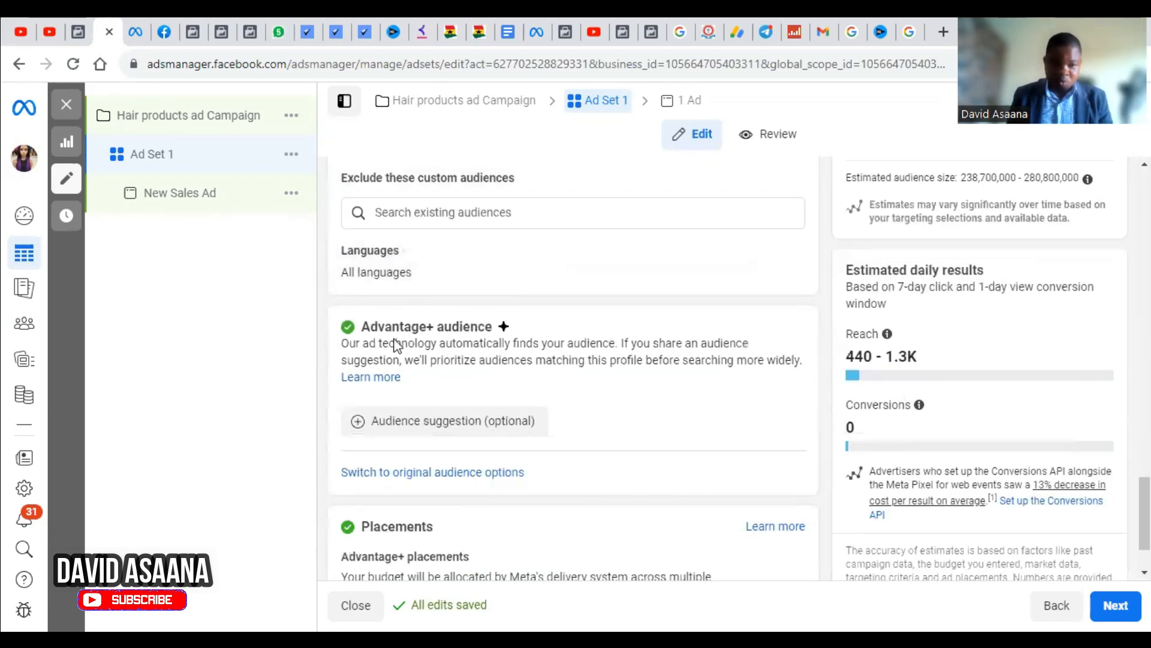
{"action": "scroll", "coordinate": [399, 301], "scroll_direction": "down", "scroll_amount": 1}
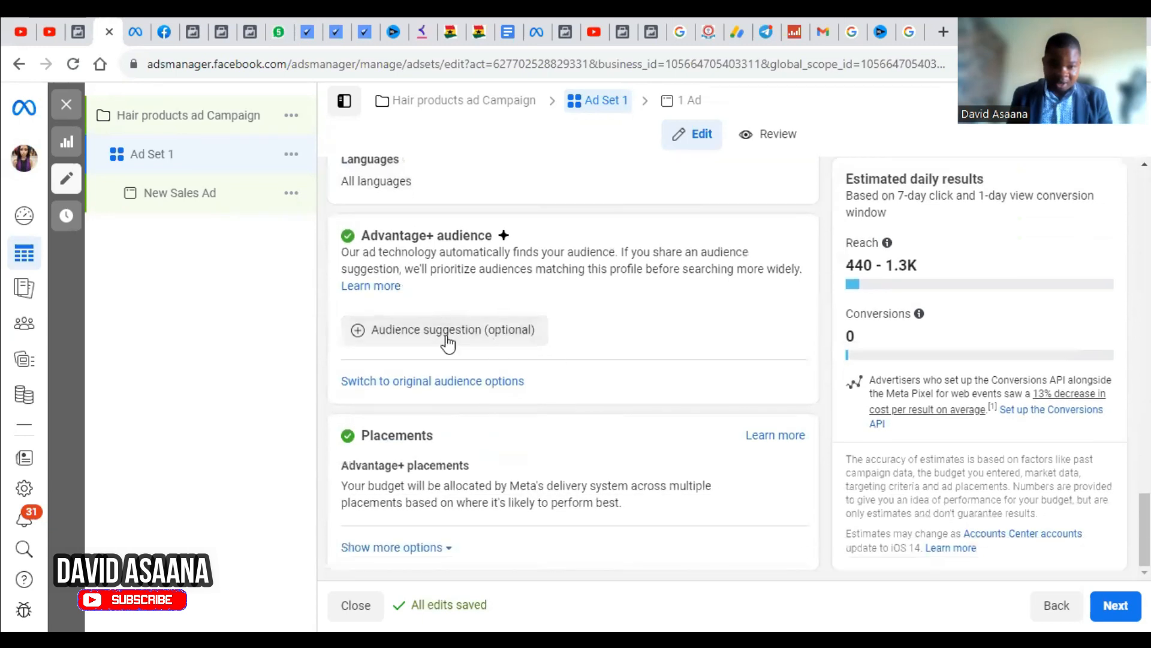
{"action": "scroll", "coordinate": [456, 336], "scroll_direction": "up", "scroll_amount": 4}
{"action": "scroll", "coordinate": [393, 302], "scroll_direction": "up", "scroll_amount": 4}
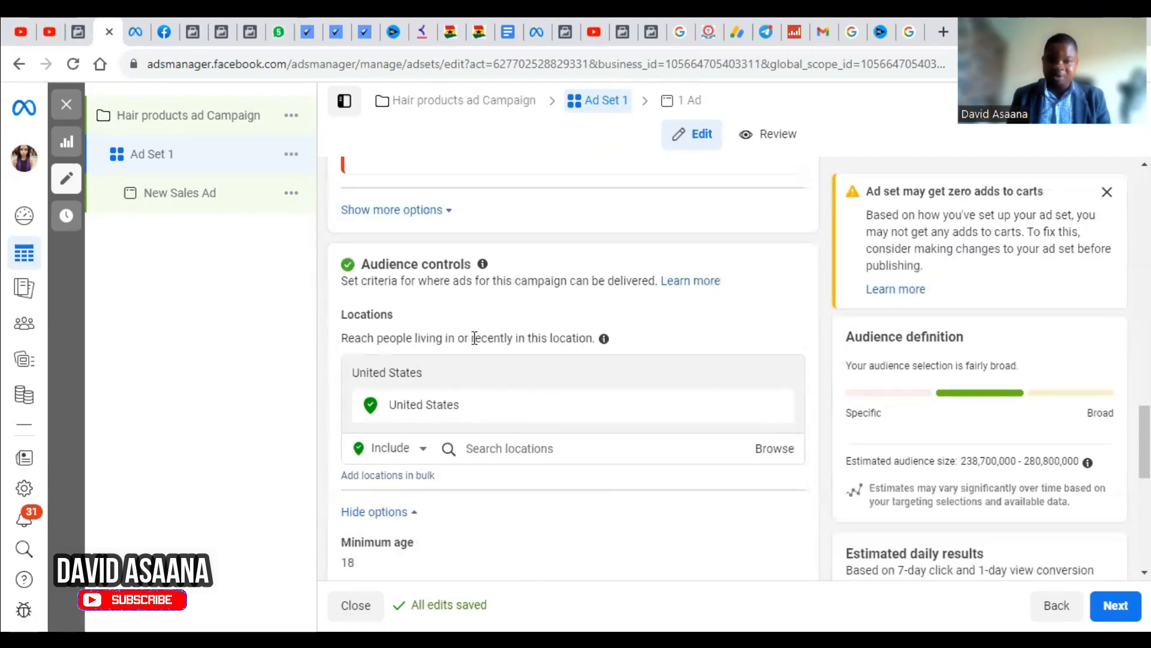
{"action": "scroll", "coordinate": [507, 413], "scroll_direction": "down", "scroll_amount": 4}
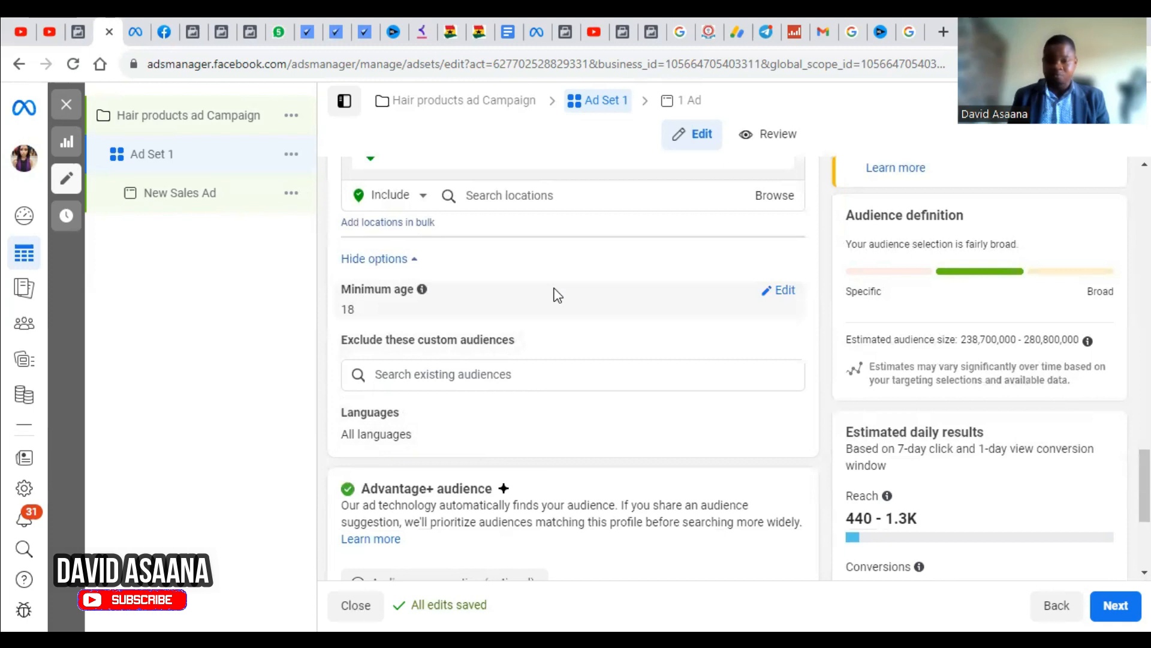
{"action": "scroll", "coordinate": [419, 279], "scroll_direction": "up", "scroll_amount": 3}
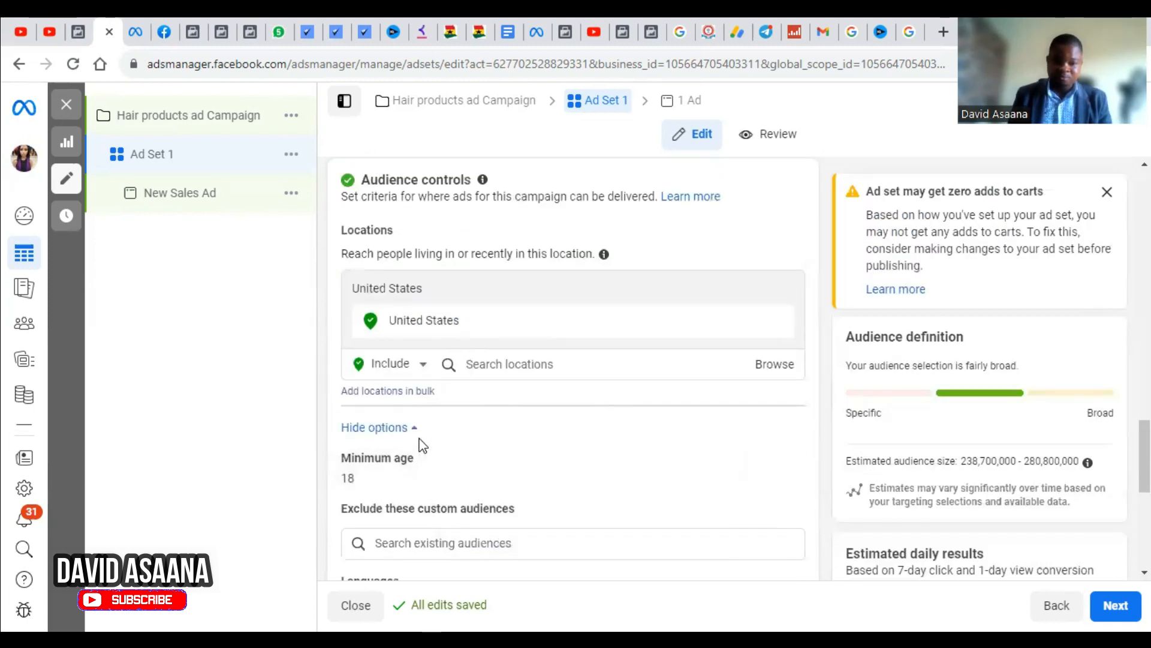
{"action": "scroll", "coordinate": [422, 408], "scroll_direction": "down", "scroll_amount": 2}
{"action": "left_click", "coordinate": [412, 345]}
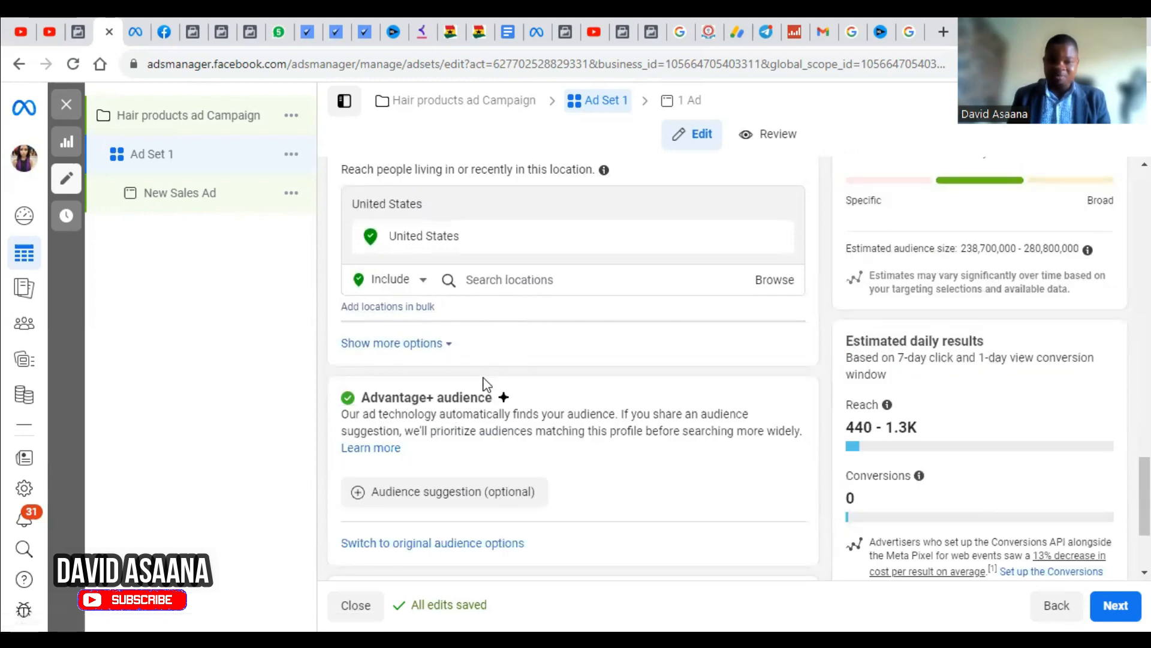
Reveal the additional audience controls and set the minimum age to 25
{"action": "scroll", "coordinate": [480, 393], "scroll_direction": "down", "scroll_amount": 1}
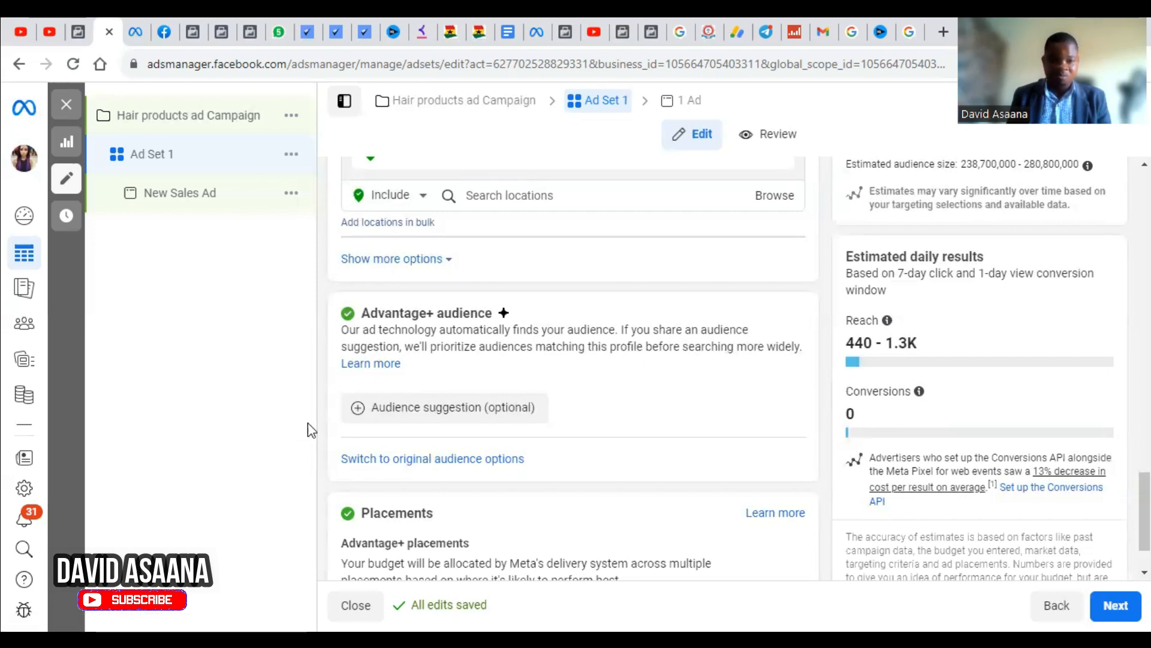
{"action": "scroll", "coordinate": [396, 392], "scroll_direction": "up", "scroll_amount": 1}
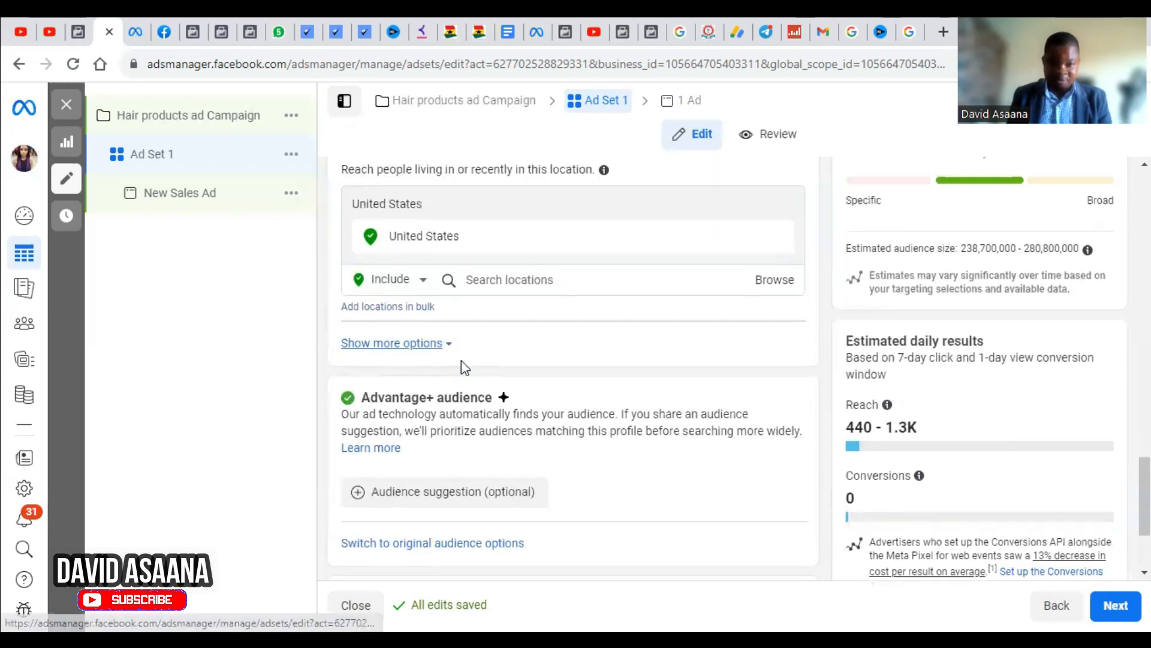
{"action": "left_click", "coordinate": [436, 354]}
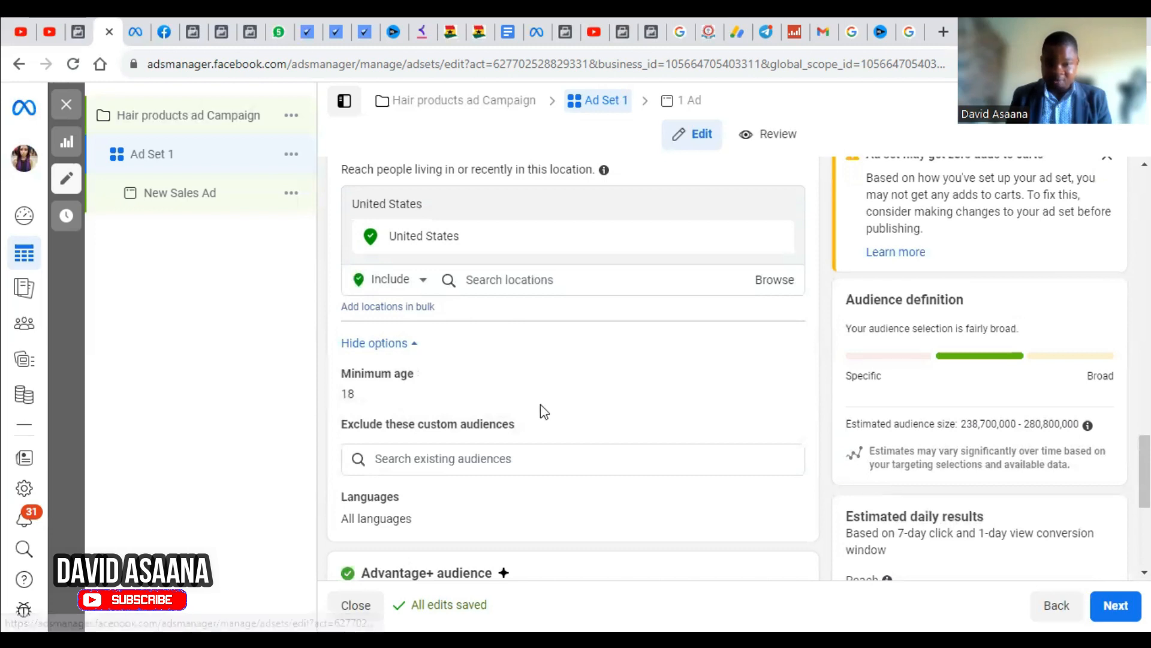
{"action": "left_click", "coordinate": [784, 378]}
{"action": "left_click", "coordinate": [384, 398]}
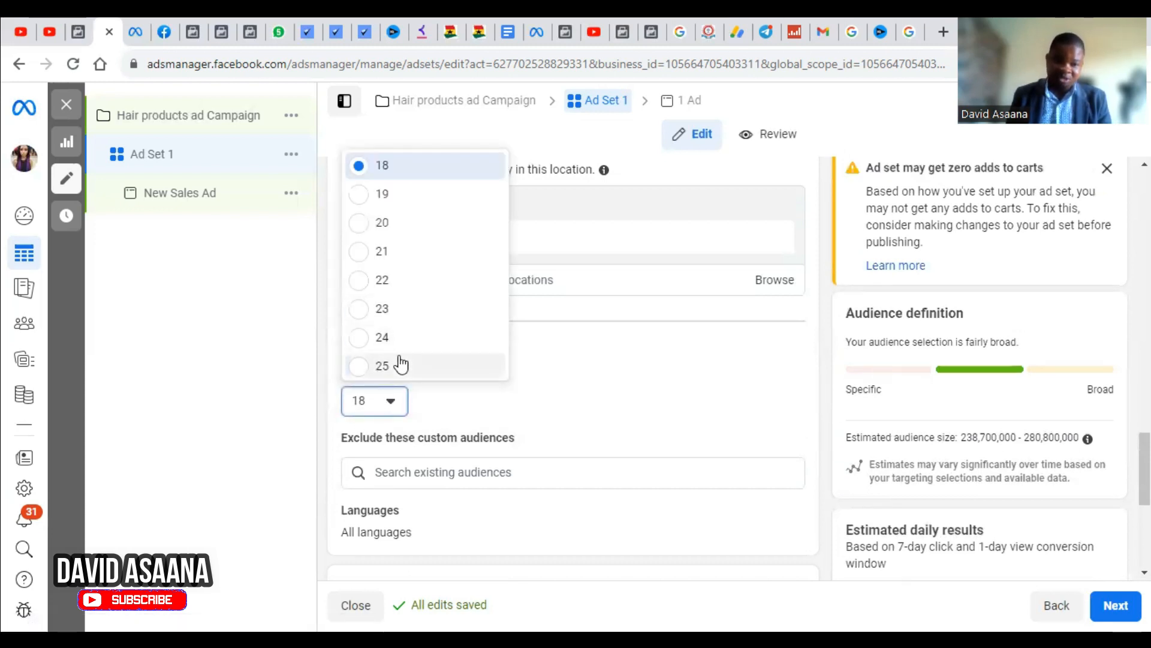
{"action": "left_click", "coordinate": [400, 364]}
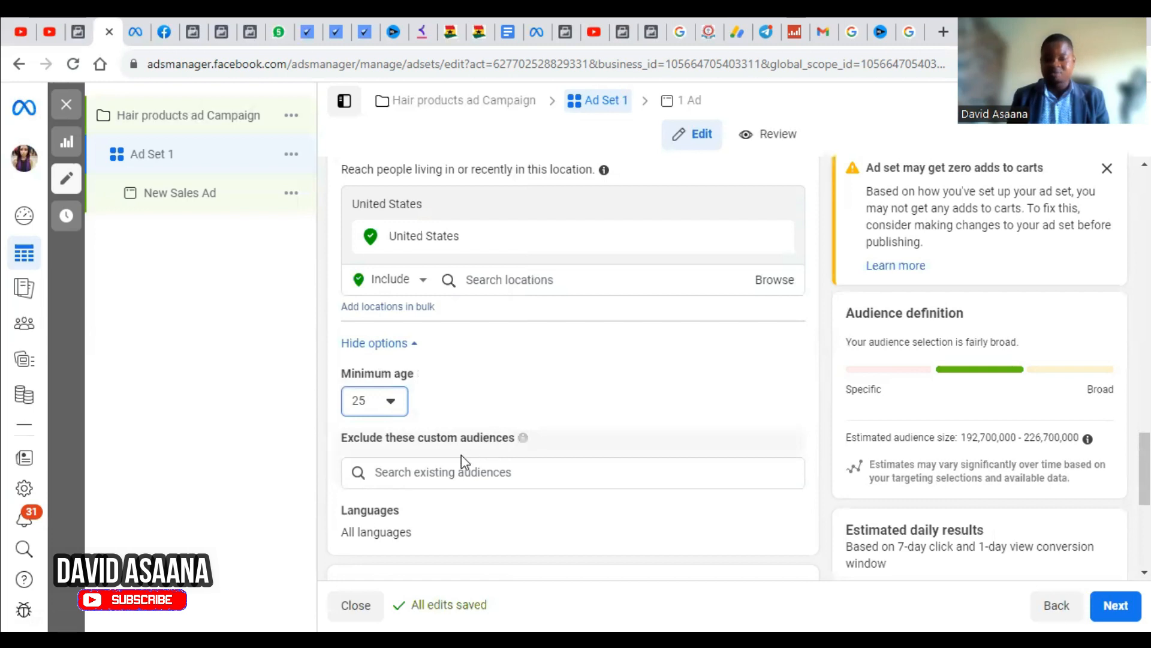
Check the location, custom audience exclusion, language and Advantage+ audience settings of the ad set
{"action": "scroll", "coordinate": [462, 455], "scroll_direction": "down", "scroll_amount": 3}
{"action": "scroll", "coordinate": [432, 405], "scroll_direction": "up", "scroll_amount": 2}
{"action": "scroll", "coordinate": [432, 406], "scroll_direction": "up", "scroll_amount": 1}
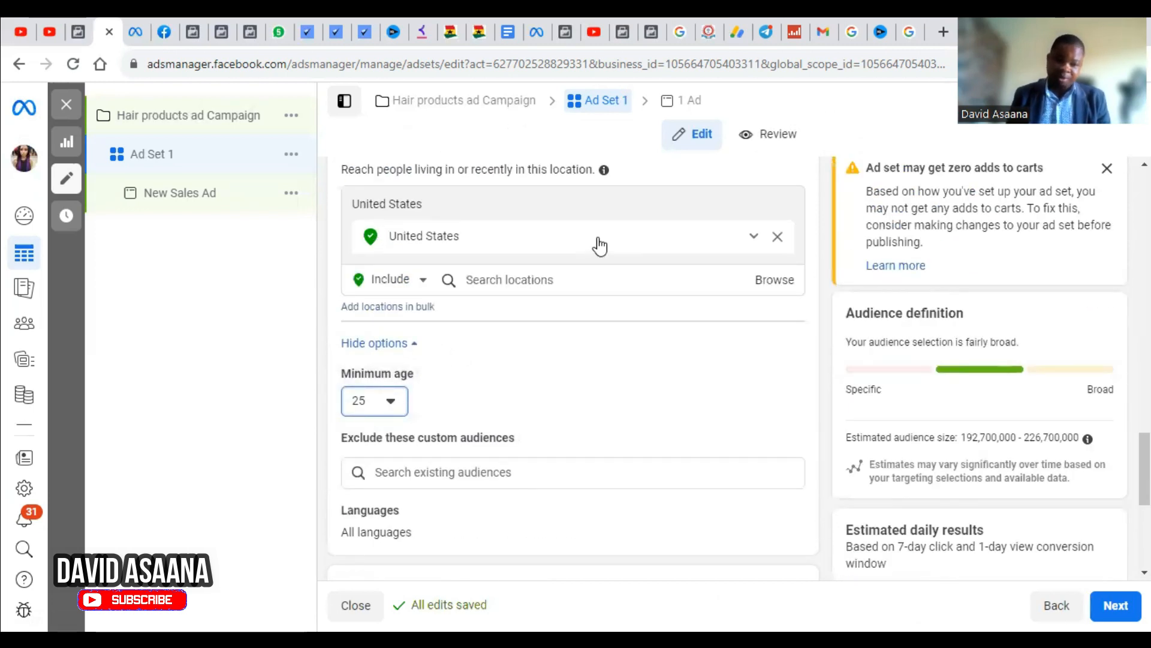
{"action": "scroll", "coordinate": [531, 377], "scroll_direction": "down", "scroll_amount": 1}
{"action": "scroll", "coordinate": [532, 382], "scroll_direction": "down", "scroll_amount": 4}
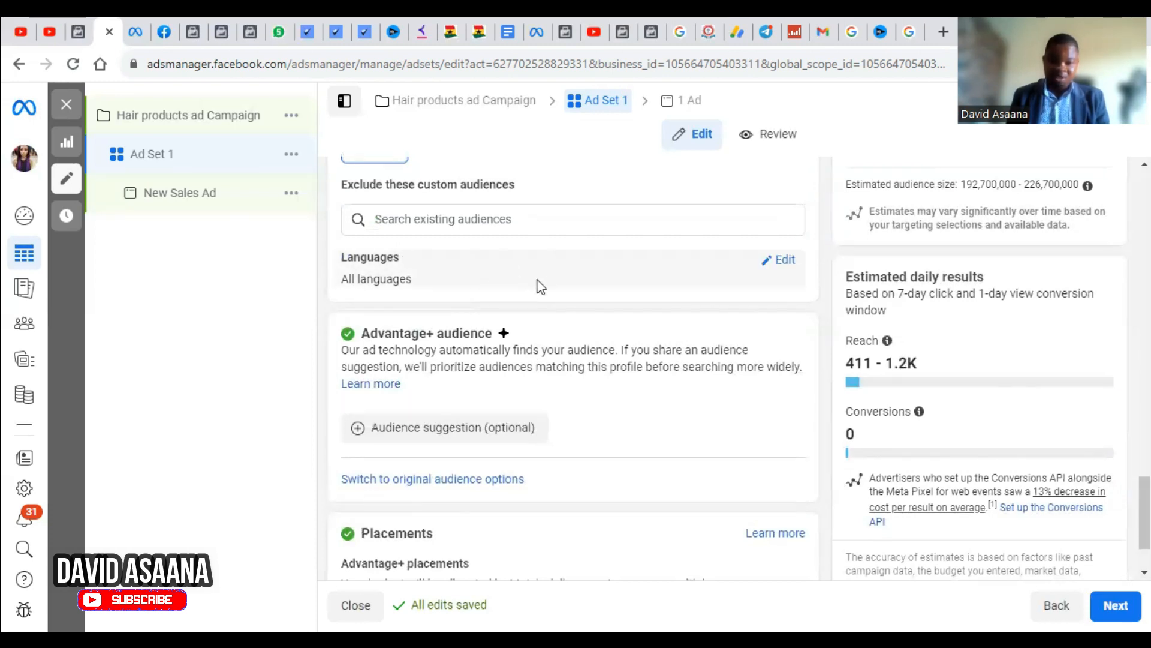
Switch the ad set from Advantage+ audience to the original audience options and look over its custom audience, location and age settings
{"action": "scroll", "coordinate": [531, 319], "scroll_direction": "down", "scroll_amount": 2}
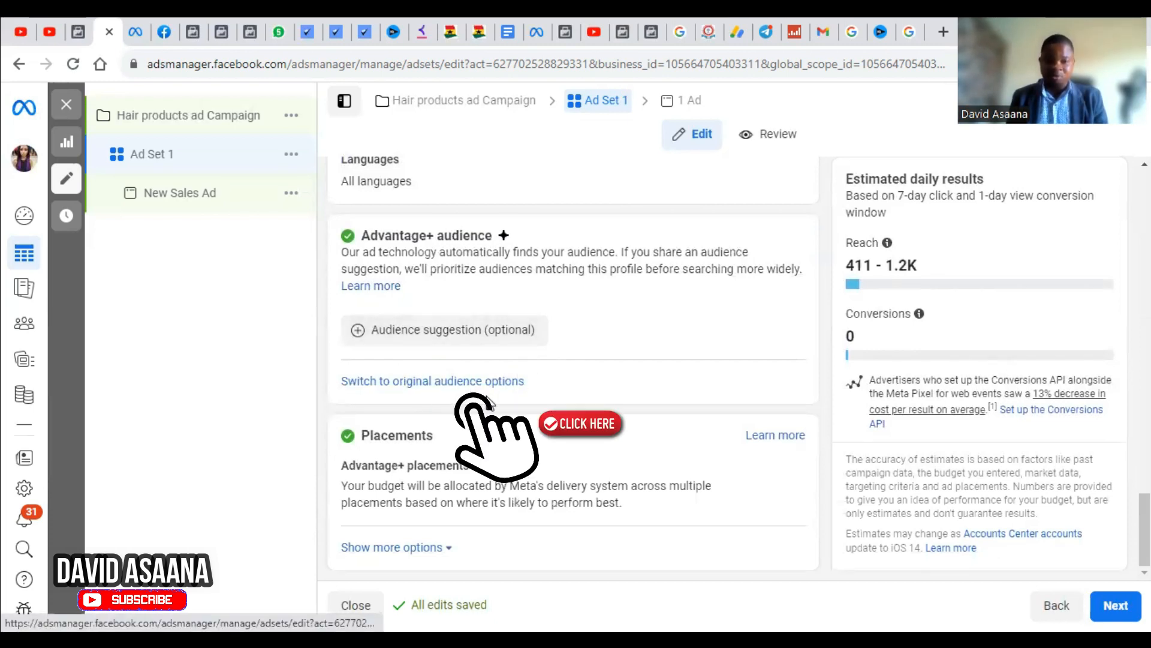
{"action": "left_click", "coordinate": [467, 381]}
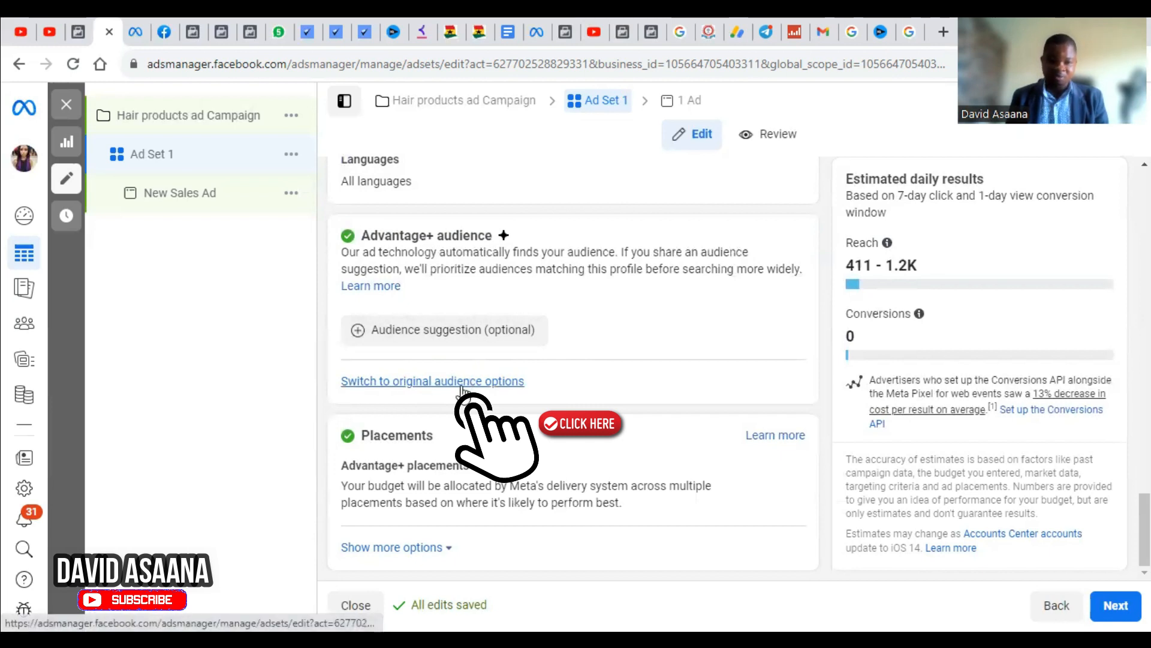
{"action": "scroll", "coordinate": [539, 407], "scroll_direction": "down", "scroll_amount": 4}
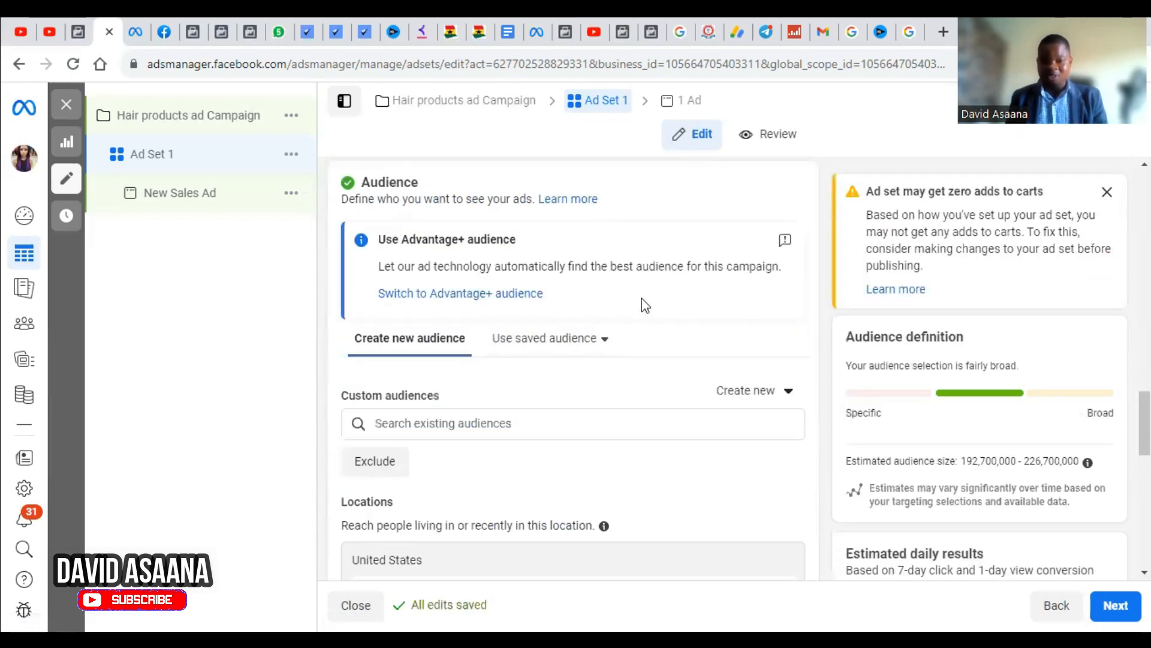
{"action": "scroll", "coordinate": [522, 354], "scroll_direction": "down", "scroll_amount": 3}
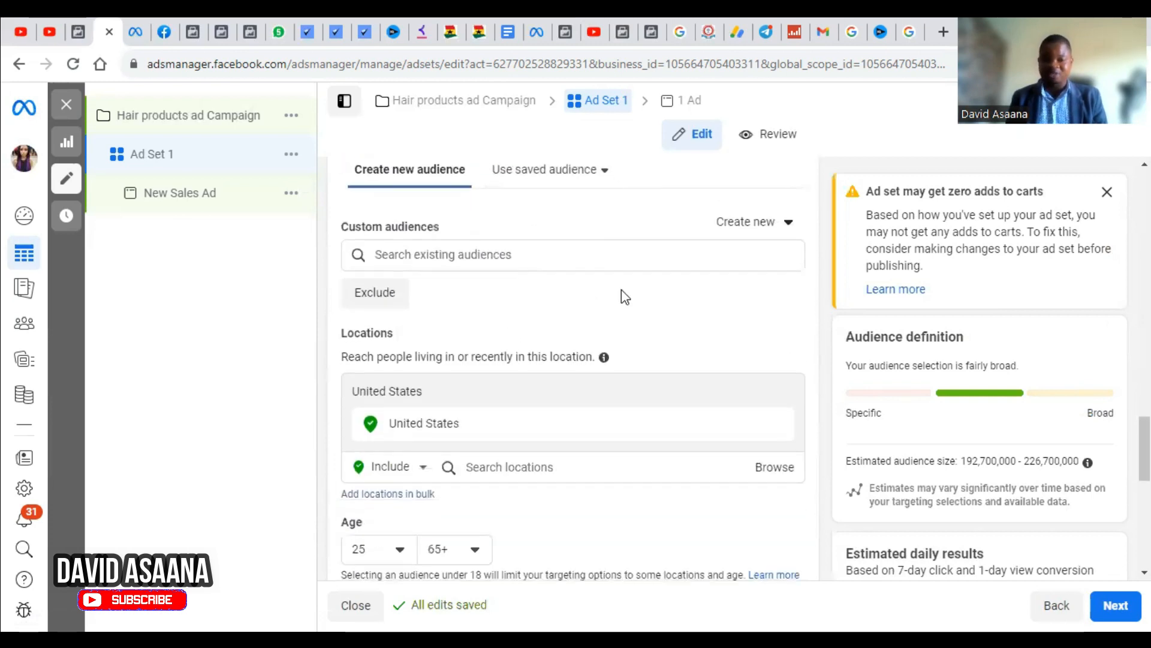
{"action": "scroll", "coordinate": [623, 289], "scroll_direction": "up", "scroll_amount": 4}
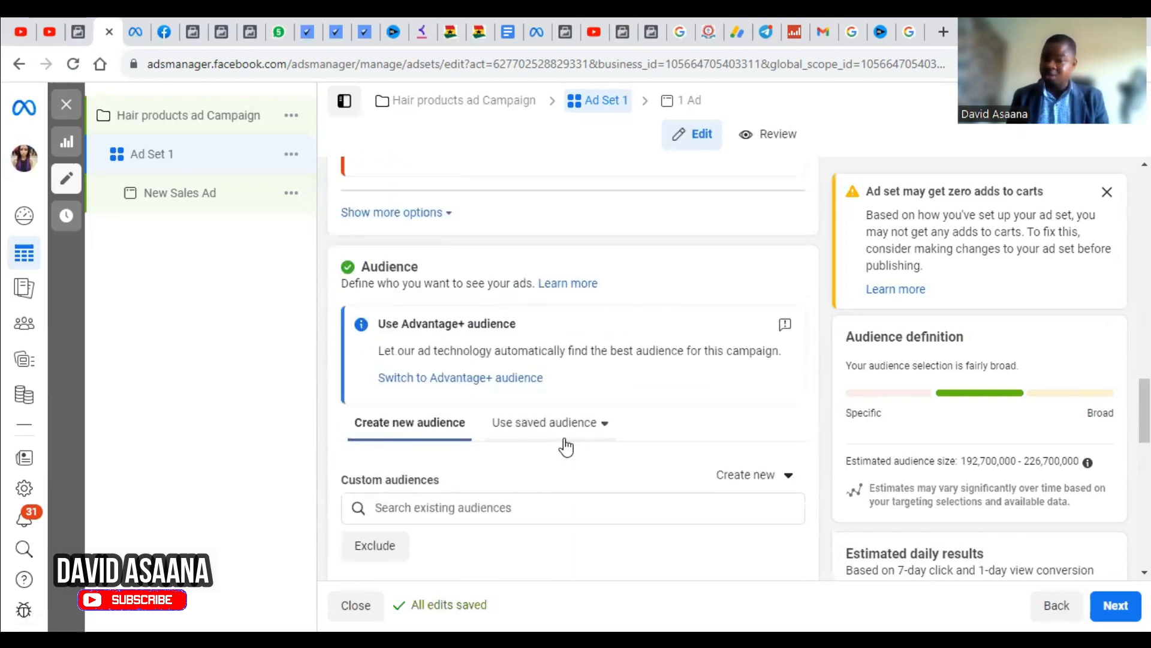
{"action": "scroll", "coordinate": [597, 393], "scroll_direction": "down", "scroll_amount": 1}
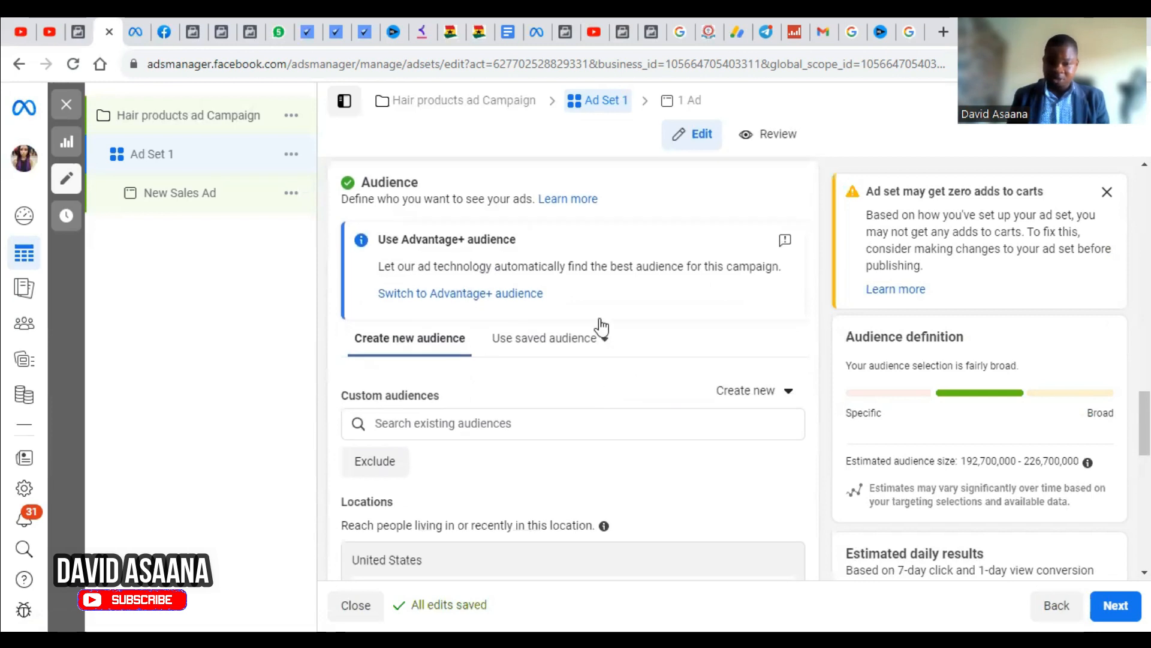
Apply the saved audience Kr8tiva LLC to the ad set and look over its targeting summary
{"action": "left_click", "coordinate": [543, 342]}
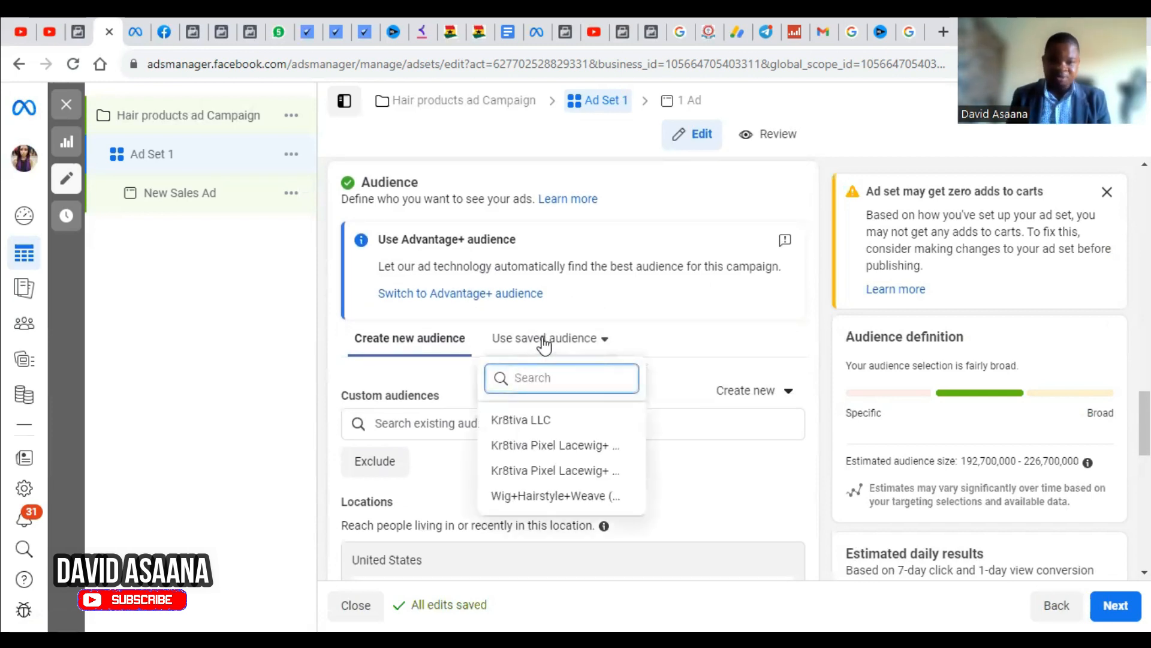
{"action": "scroll", "coordinate": [550, 351], "scroll_direction": "down", "scroll_amount": 1}
{"action": "left_click", "coordinate": [554, 337]}
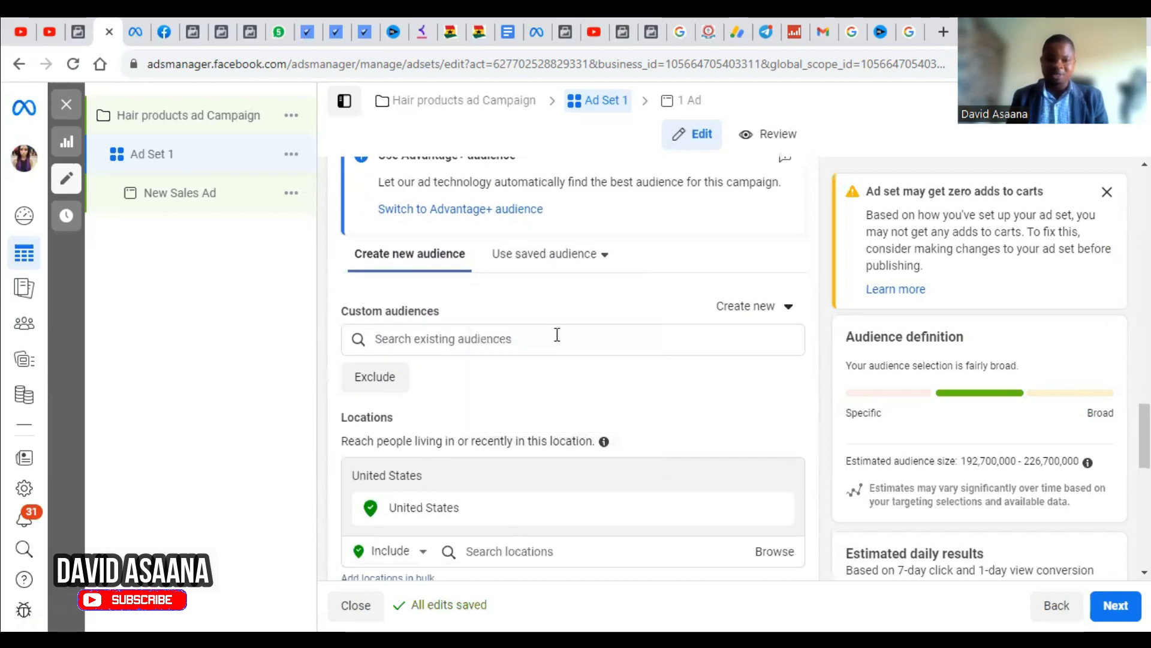
{"action": "scroll", "coordinate": [559, 336], "scroll_direction": "down", "scroll_amount": 4}
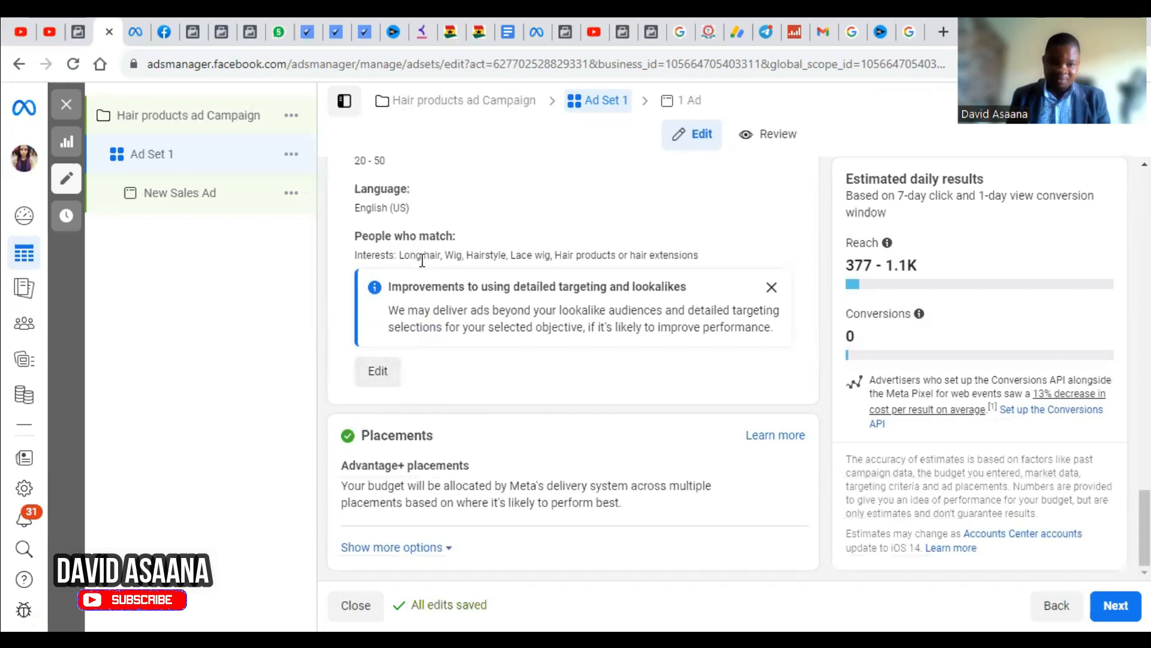
{"action": "scroll", "coordinate": [423, 261], "scroll_direction": "up", "scroll_amount": 2}
{"action": "scroll", "coordinate": [423, 260], "scroll_direction": "up", "scroll_amount": 1}
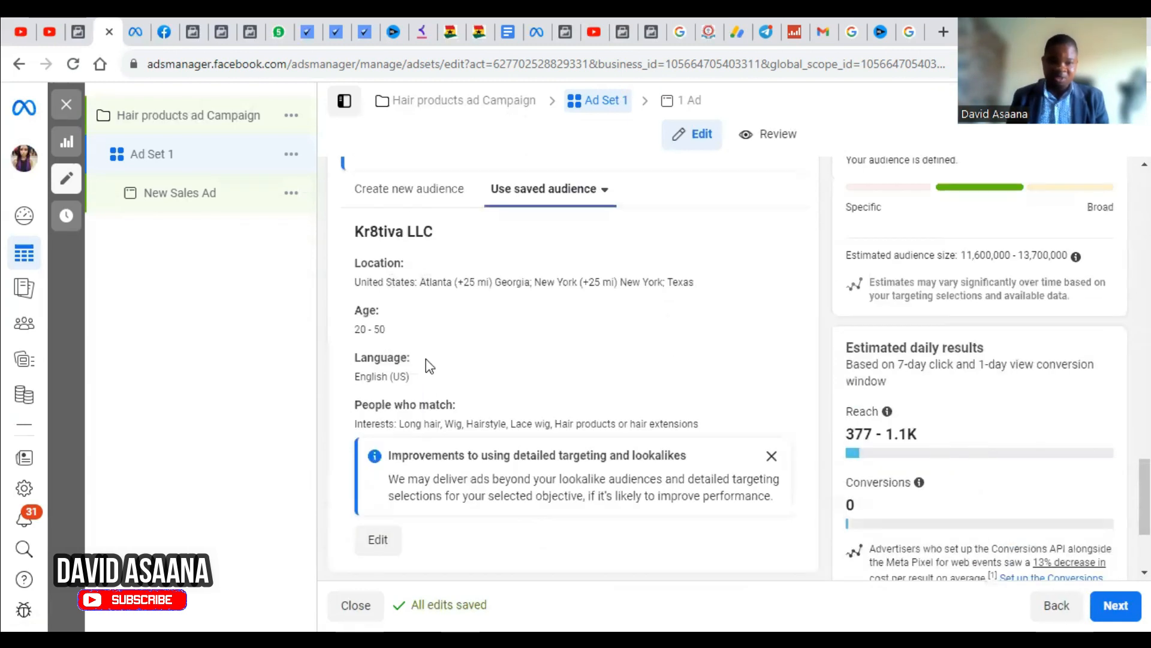
Open the applied saved audience for editing, examine its locations, gender and detailed targeting interests, and close it without changes
{"action": "left_click", "coordinate": [380, 541]}
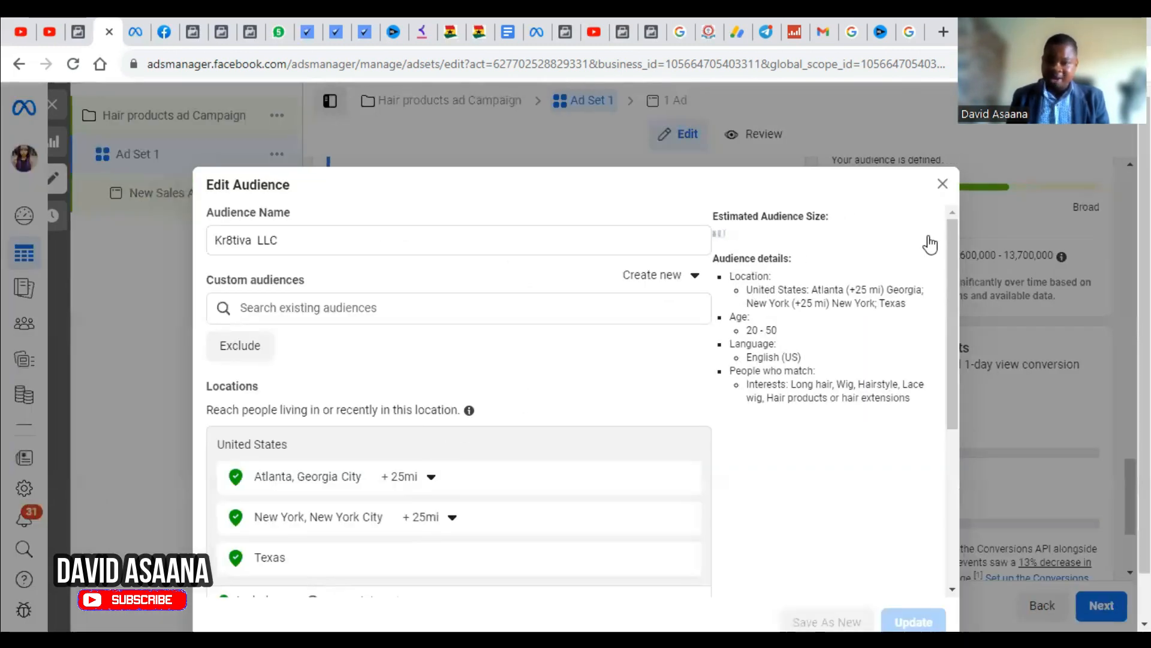
{"action": "left_click", "coordinate": [944, 187]}
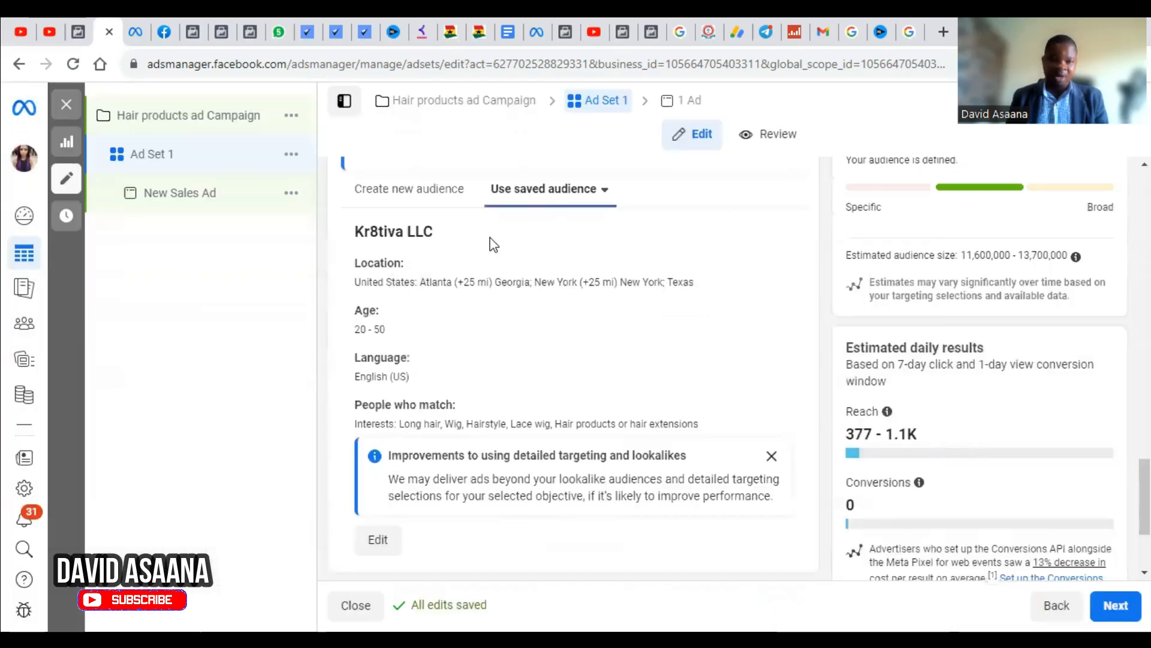
{"action": "scroll", "coordinate": [489, 244], "scroll_direction": "up", "scroll_amount": 3}
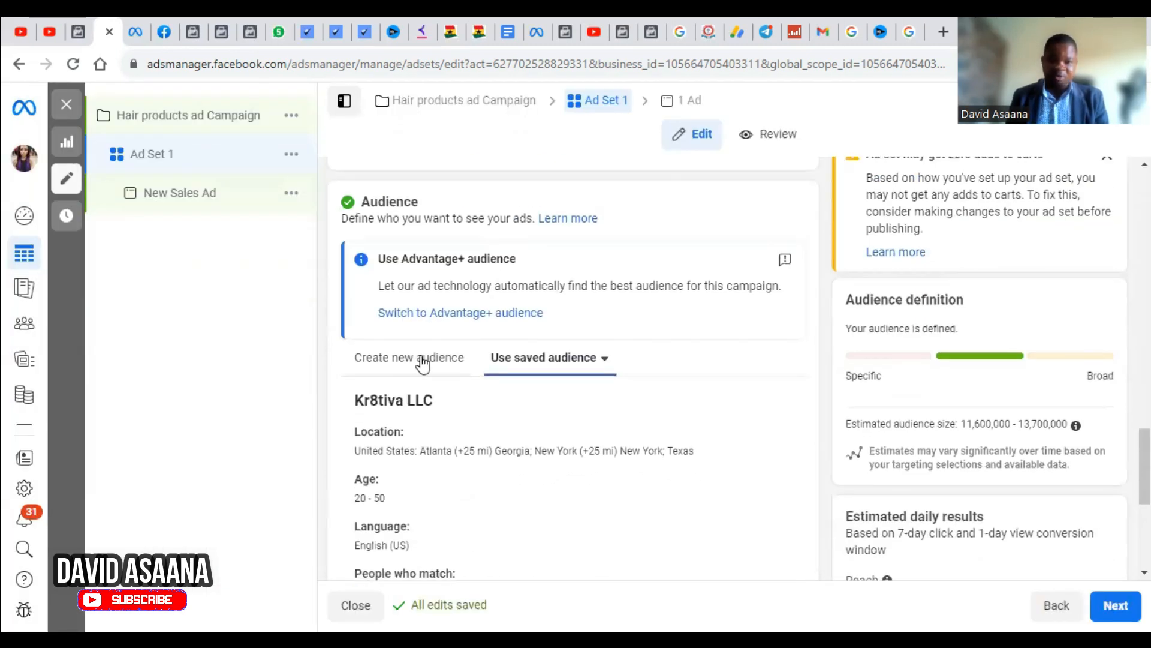
{"action": "scroll", "coordinate": [504, 323], "scroll_direction": "down", "scroll_amount": 3}
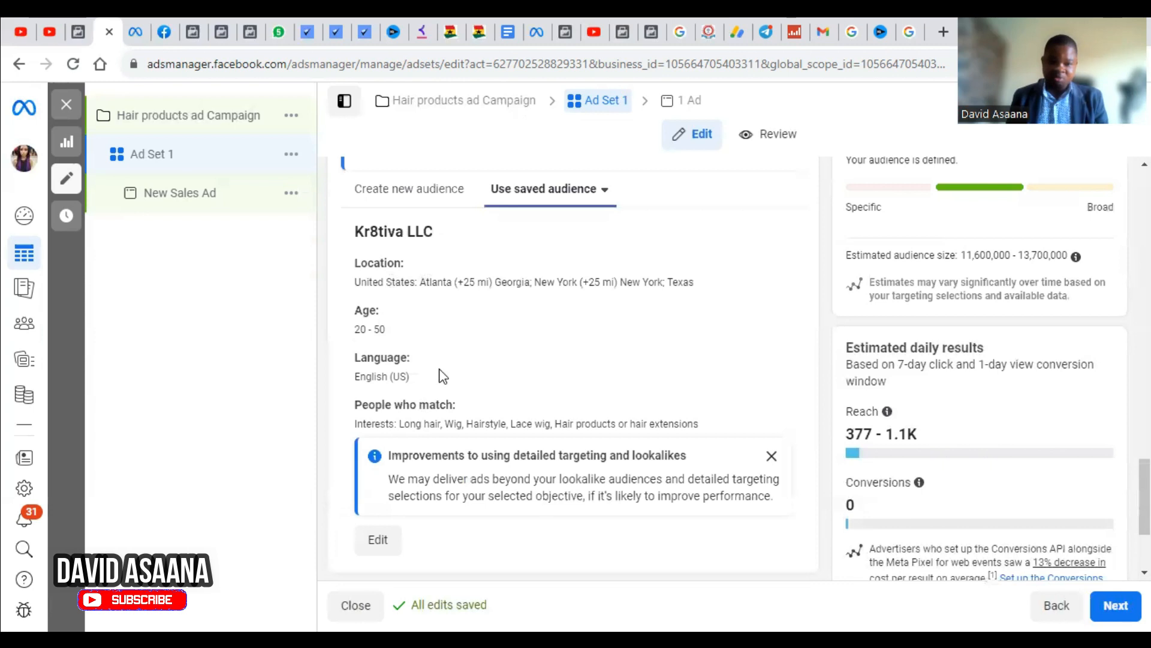
{"action": "scroll", "coordinate": [486, 425], "scroll_direction": "down", "scroll_amount": 2}
{"action": "left_click", "coordinate": [377, 456]}
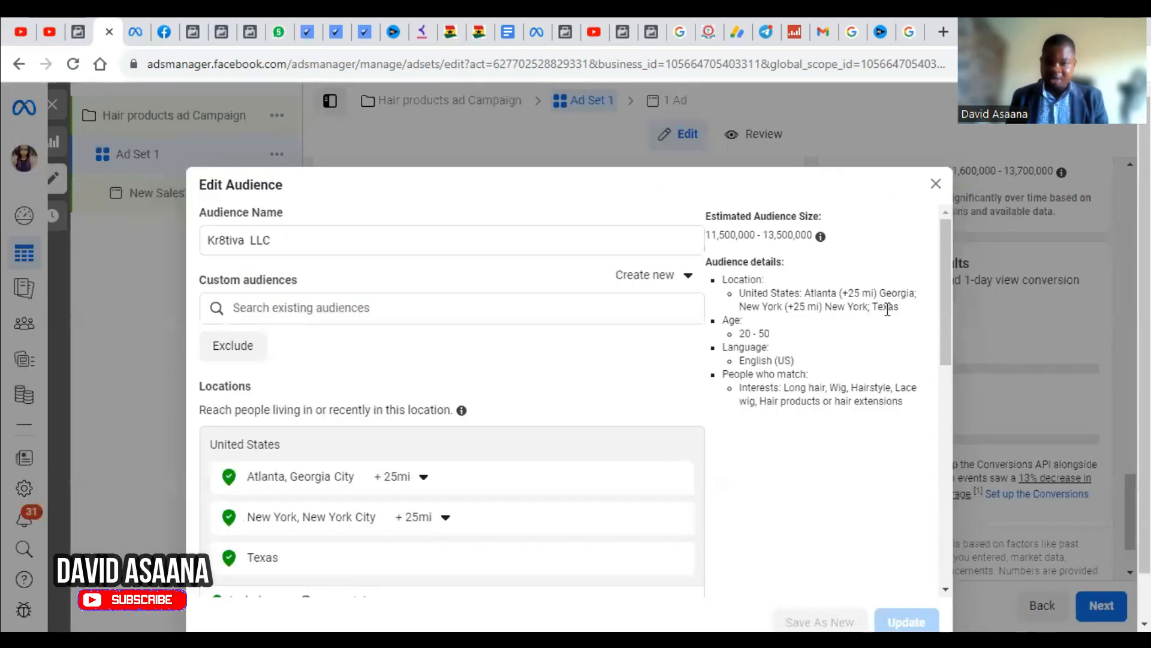
{"action": "scroll", "coordinate": [604, 437], "scroll_direction": "down", "scroll_amount": 8}
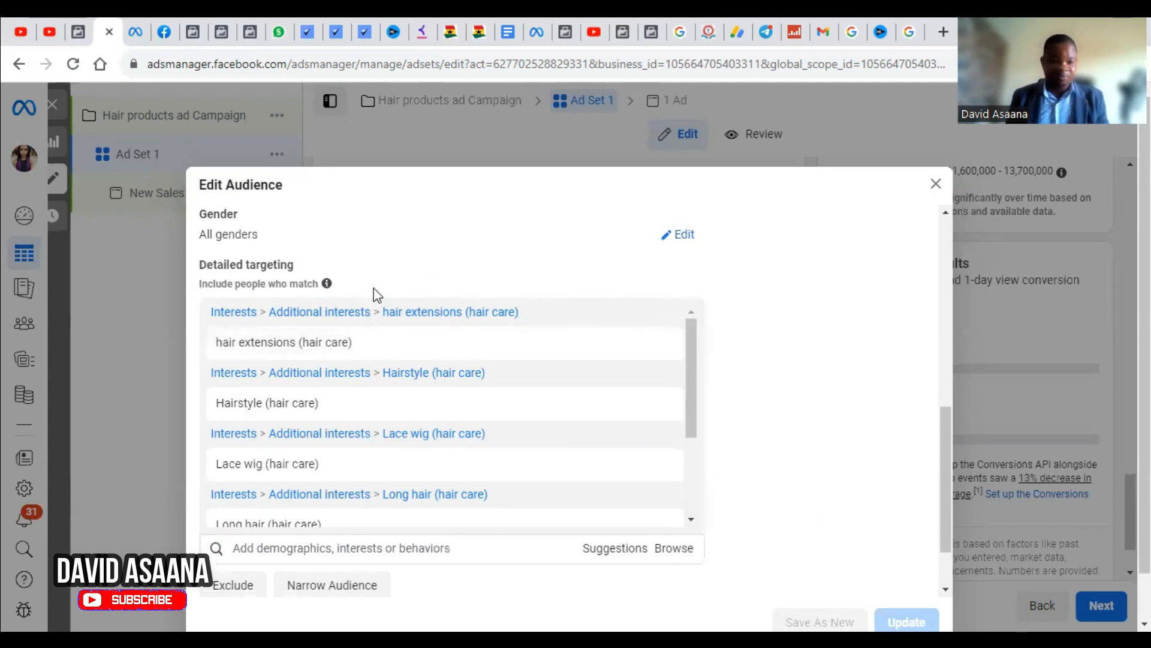
{"action": "mouse_move", "coordinate": [527, 329]}
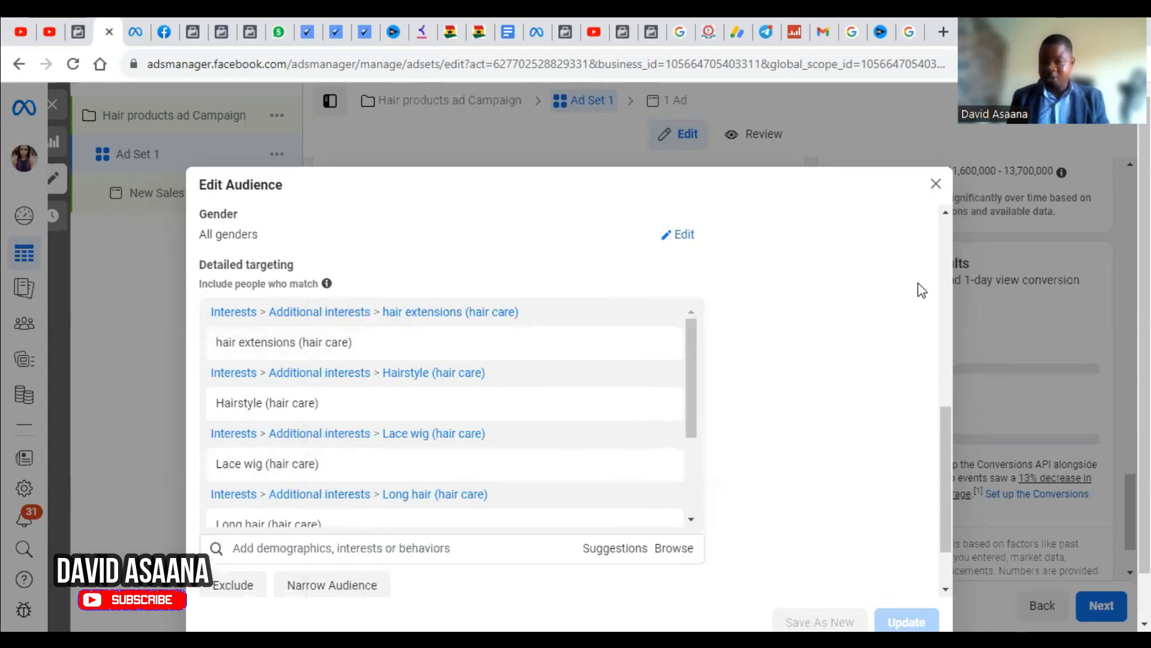
{"action": "left_click", "coordinate": [934, 185]}
Change the ad set's placements from Advantage+ placements to Manual placements
{"action": "scroll", "coordinate": [483, 341], "scroll_direction": "down", "scroll_amount": 2}
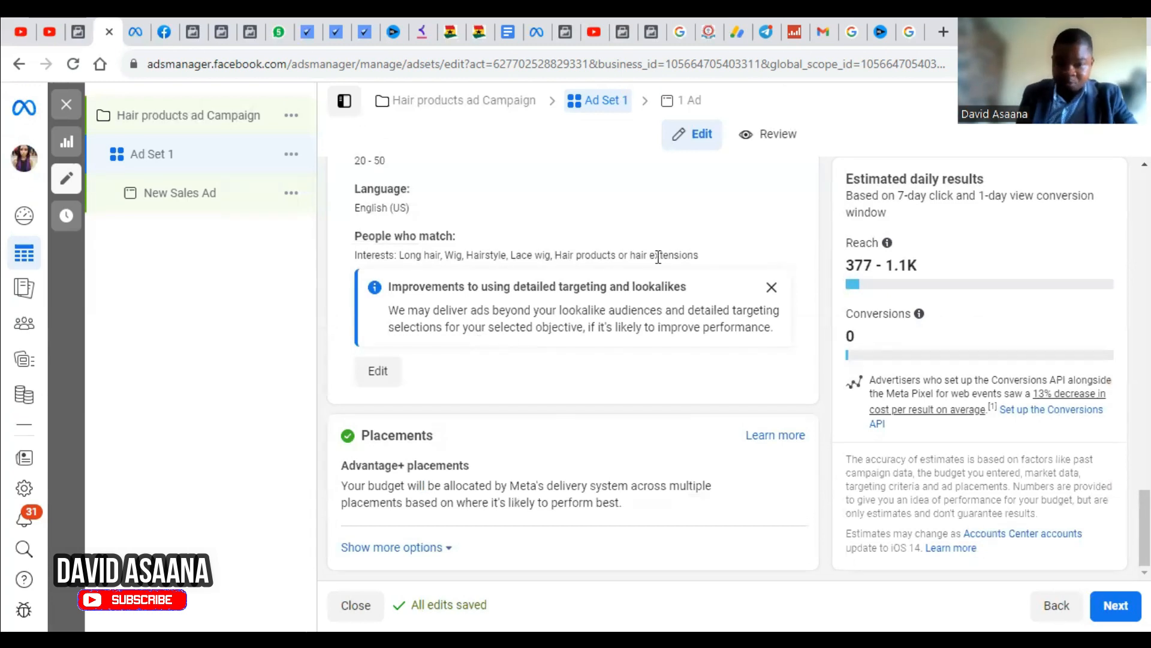
{"action": "scroll", "coordinate": [530, 351], "scroll_direction": "up", "scroll_amount": 7}
{"action": "scroll", "coordinate": [527, 342], "scroll_direction": "down", "scroll_amount": 4}
{"action": "scroll", "coordinate": [609, 372], "scroll_direction": "down", "scroll_amount": 3}
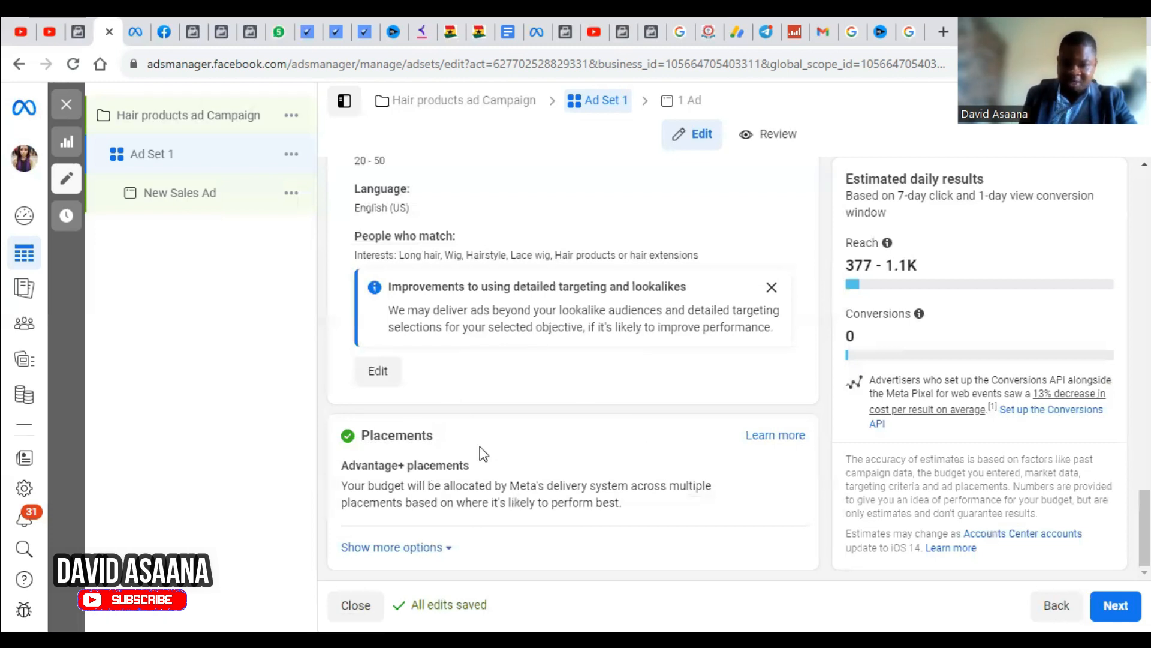
{"action": "mouse_move", "coordinate": [540, 473]}
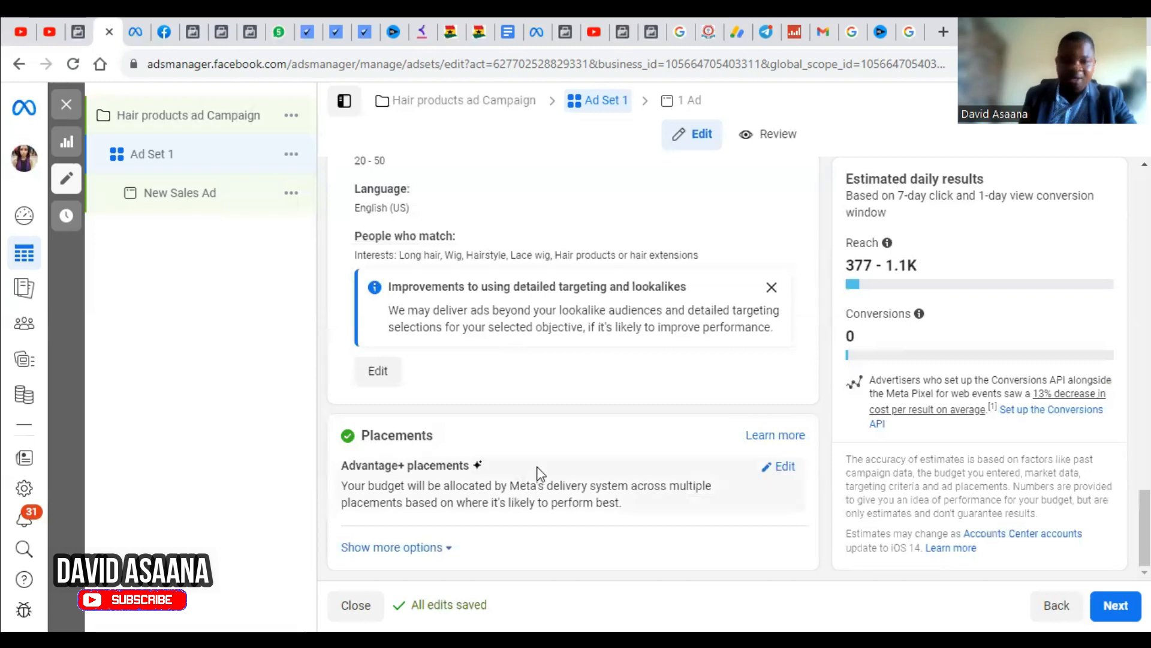
{"action": "left_click", "coordinate": [778, 471]}
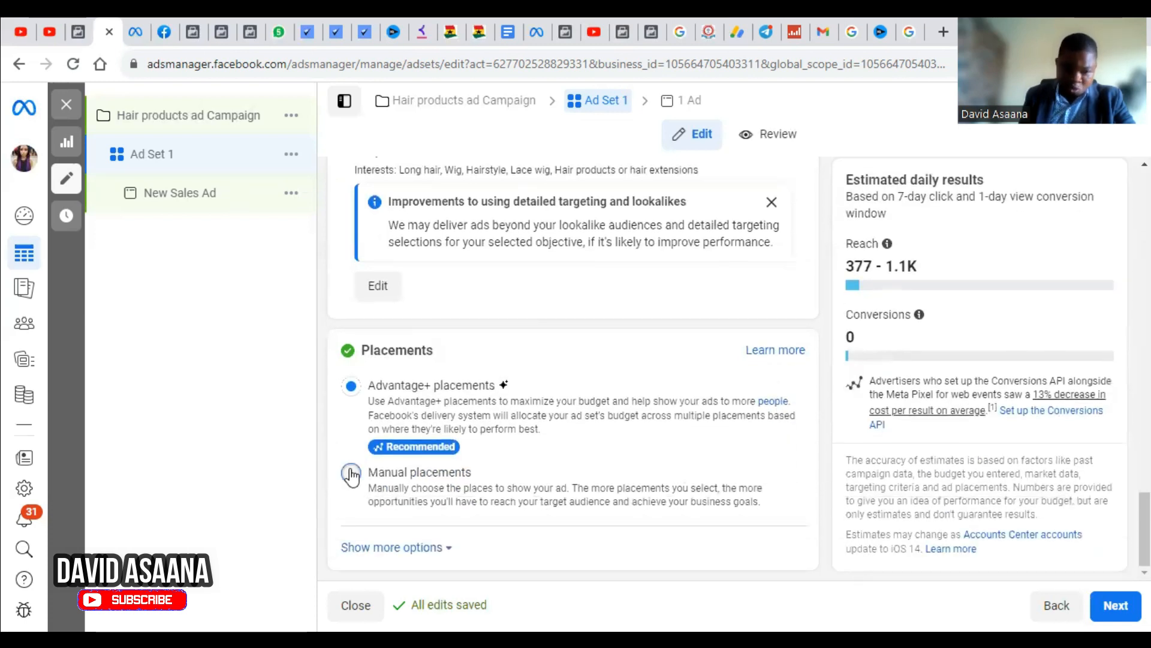
{"action": "left_click", "coordinate": [352, 475]}
Exclude Audience network and Messenger from the ad platforms, keeping Facebook and Instagram selected
{"action": "scroll", "coordinate": [409, 436], "scroll_direction": "down", "scroll_amount": 5}
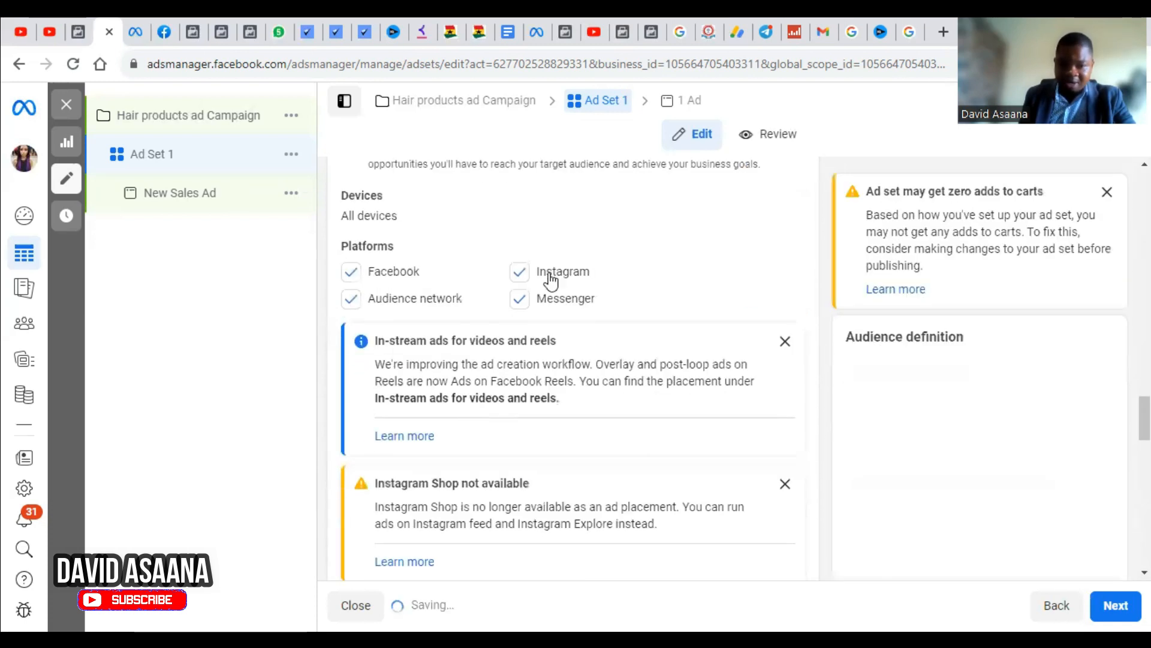
{"action": "left_click", "coordinate": [351, 298]}
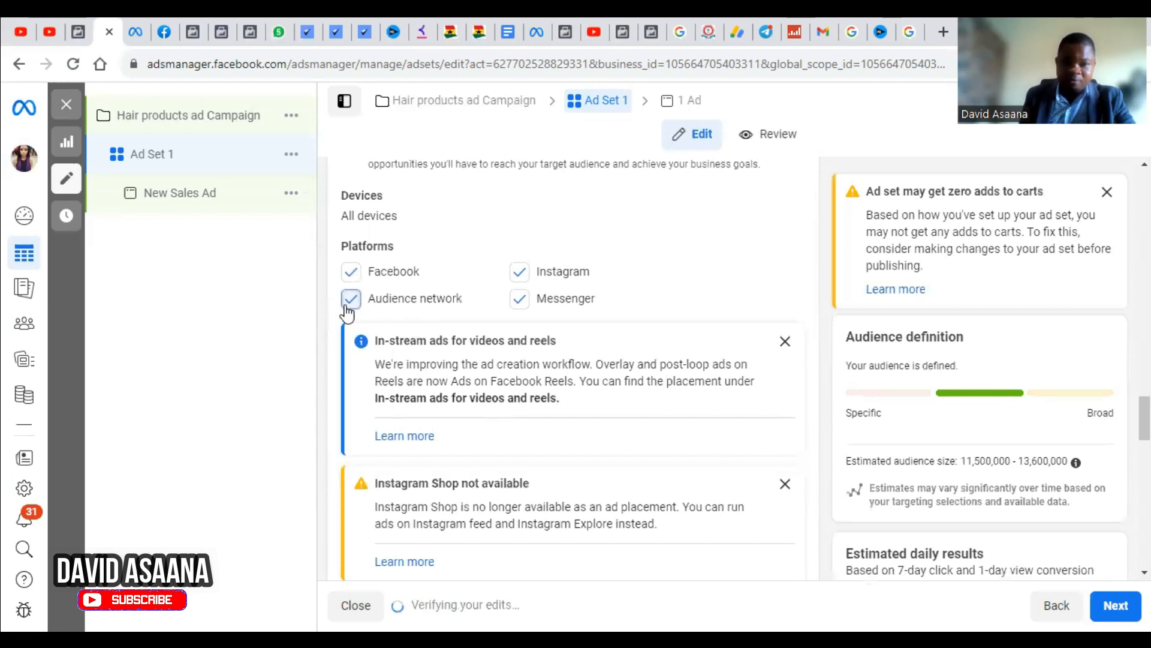
{"action": "left_click", "coordinate": [529, 307]}
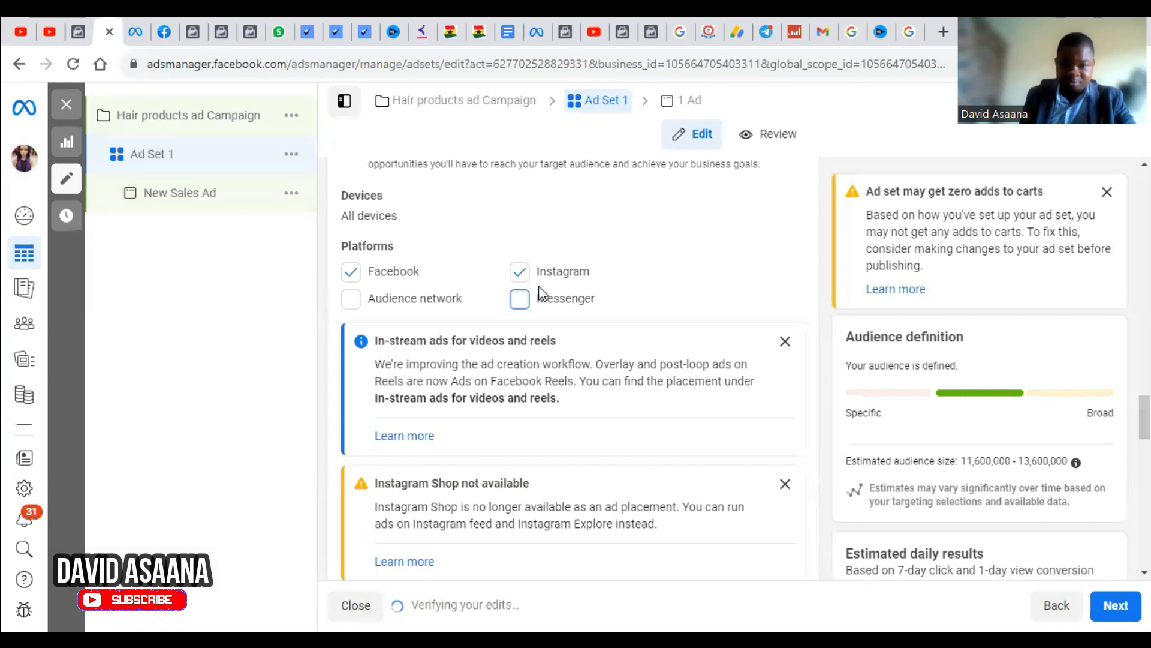
{"action": "scroll", "coordinate": [548, 287], "scroll_direction": "down", "scroll_amount": 1}
{"action": "scroll", "coordinate": [547, 288], "scroll_direction": "down", "scroll_amount": 5}
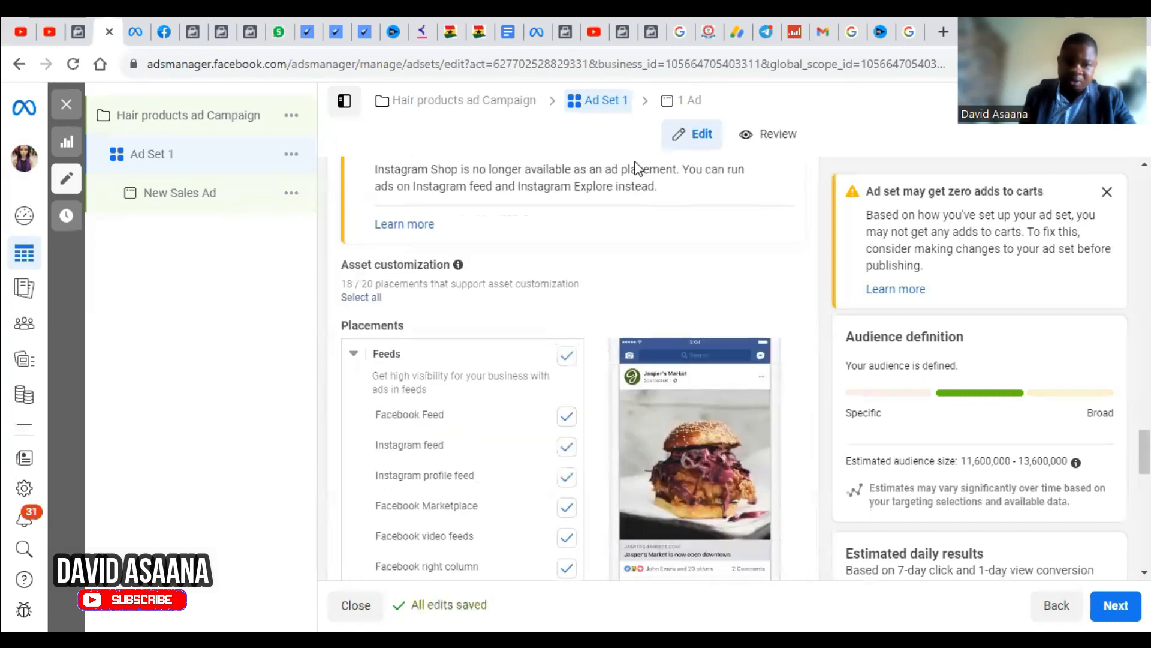
{"action": "scroll", "coordinate": [464, 207], "scroll_direction": "up", "scroll_amount": 1}
{"action": "scroll", "coordinate": [462, 246], "scroll_direction": "up", "scroll_amount": 1}
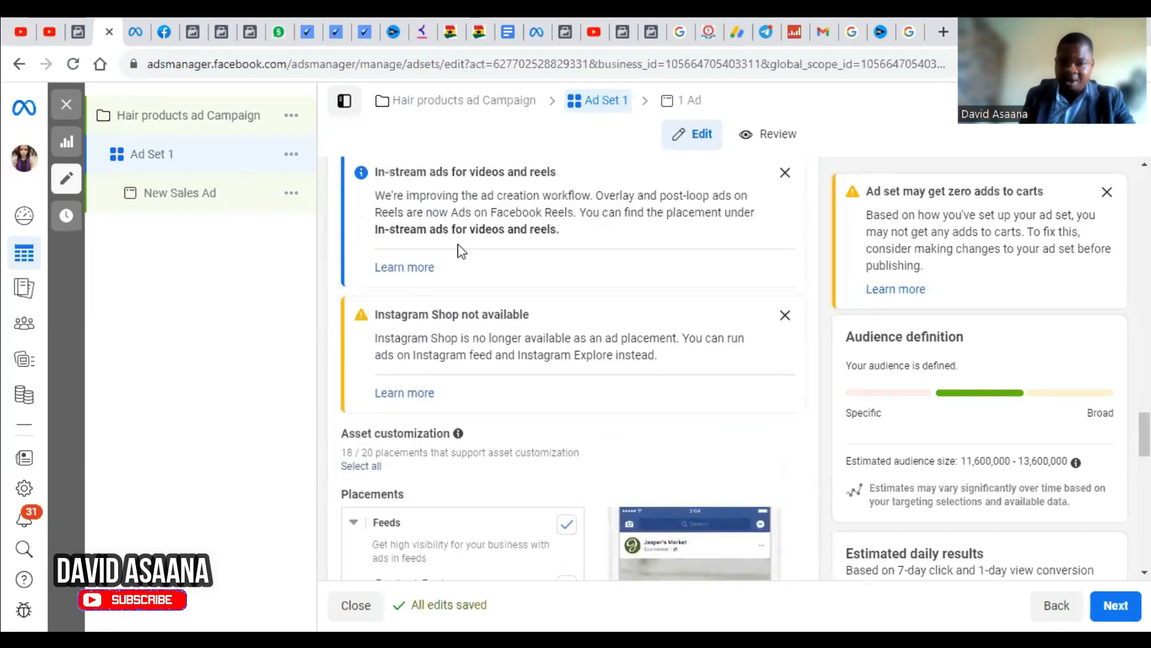
{"action": "scroll", "coordinate": [483, 262], "scroll_direction": "up", "scroll_amount": 3}
Review the Feeds and the Stories and Reels placements, and deselect all in-stream ads for videos and reels
{"action": "scroll", "coordinate": [484, 262], "scroll_direction": "down", "scroll_amount": 6}
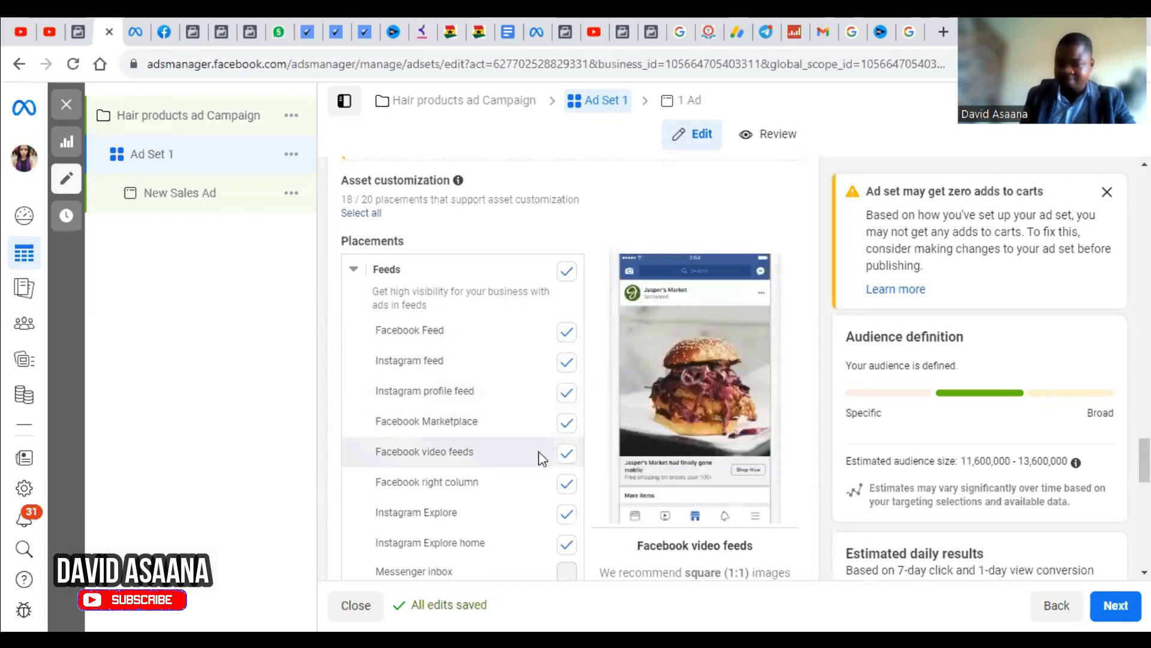
{"action": "scroll", "coordinate": [564, 447], "scroll_direction": "down", "scroll_amount": 3}
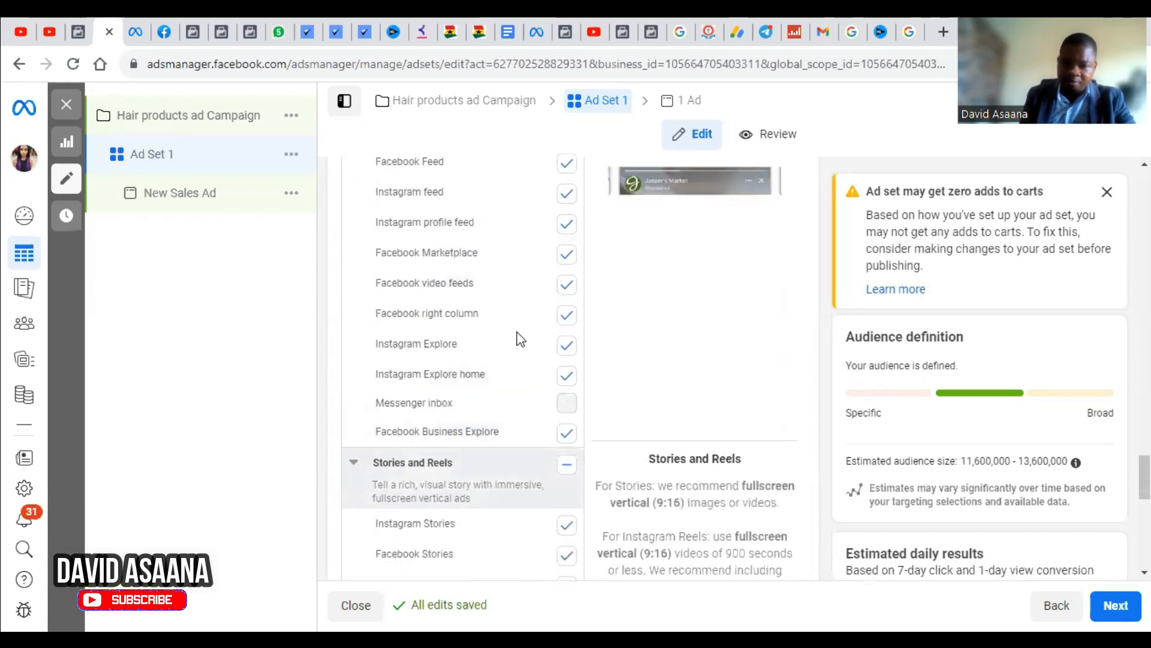
{"action": "scroll", "coordinate": [577, 346], "scroll_direction": "down", "scroll_amount": 2}
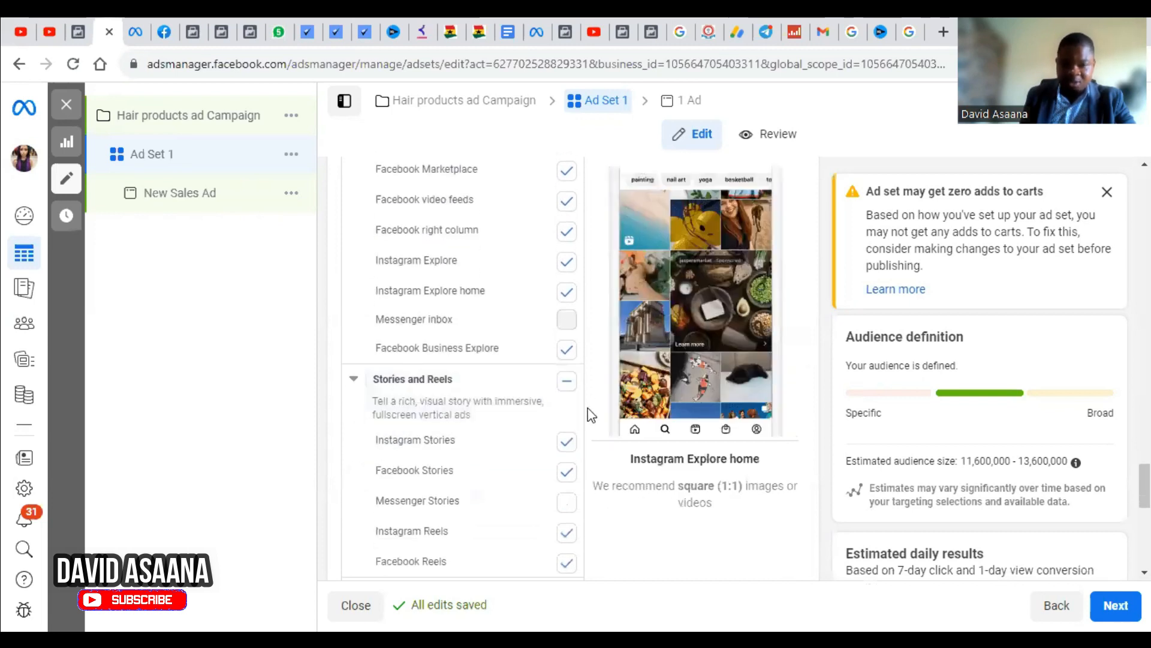
{"action": "scroll", "coordinate": [572, 401], "scroll_direction": "down", "scroll_amount": 3}
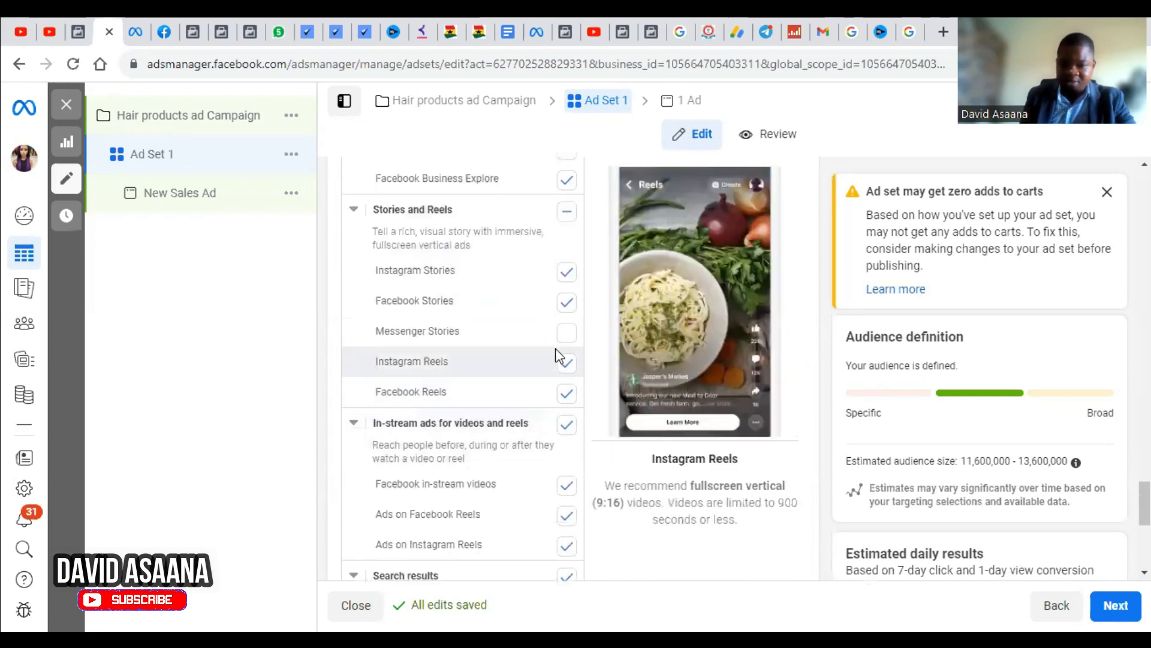
{"action": "left_click", "coordinate": [573, 427]}
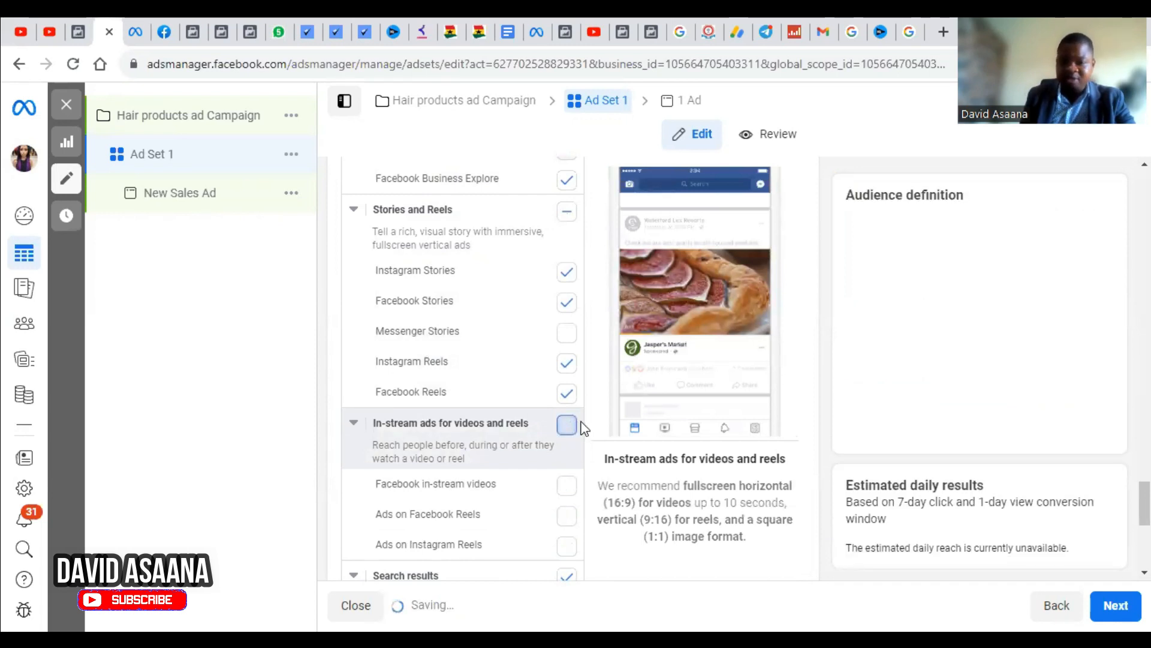
Check the remaining search results, messages, and apps and sites placements of the ad set
{"action": "scroll", "coordinate": [563, 414], "scroll_direction": "down", "scroll_amount": 4}
{"action": "scroll", "coordinate": [584, 335], "scroll_direction": "down", "scroll_amount": 2}
{"action": "scroll", "coordinate": [600, 336], "scroll_direction": "up", "scroll_amount": 4}
{"action": "scroll", "coordinate": [455, 420], "scroll_direction": "down", "scroll_amount": 4}
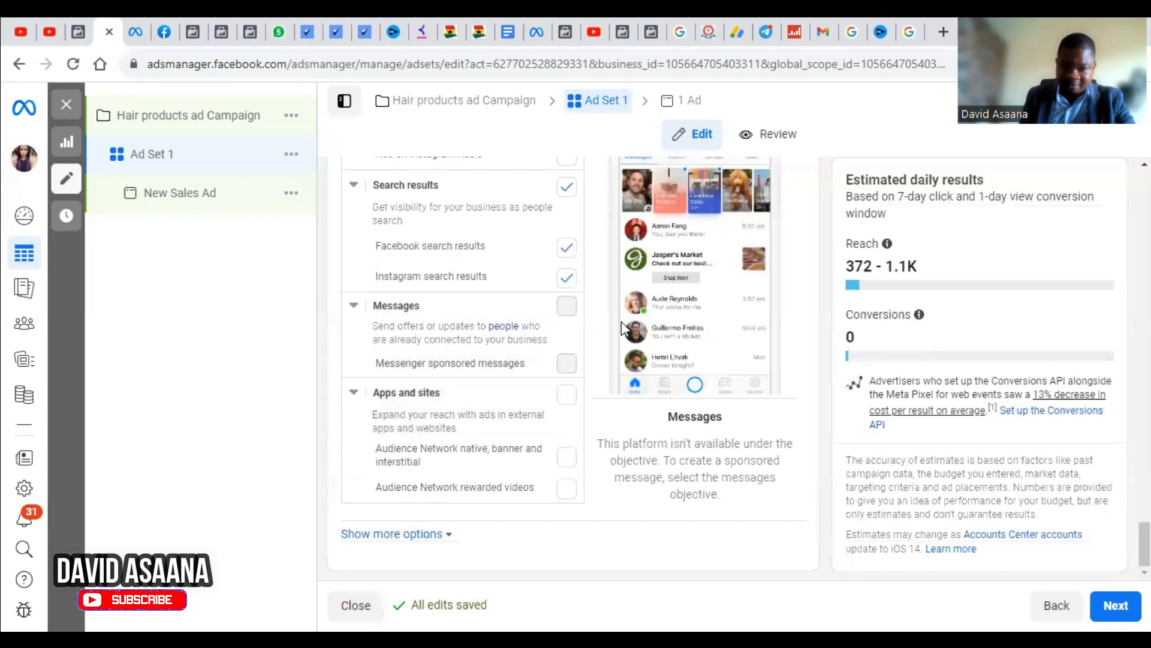
{"action": "scroll", "coordinate": [571, 419], "scroll_direction": "up", "scroll_amount": 4}
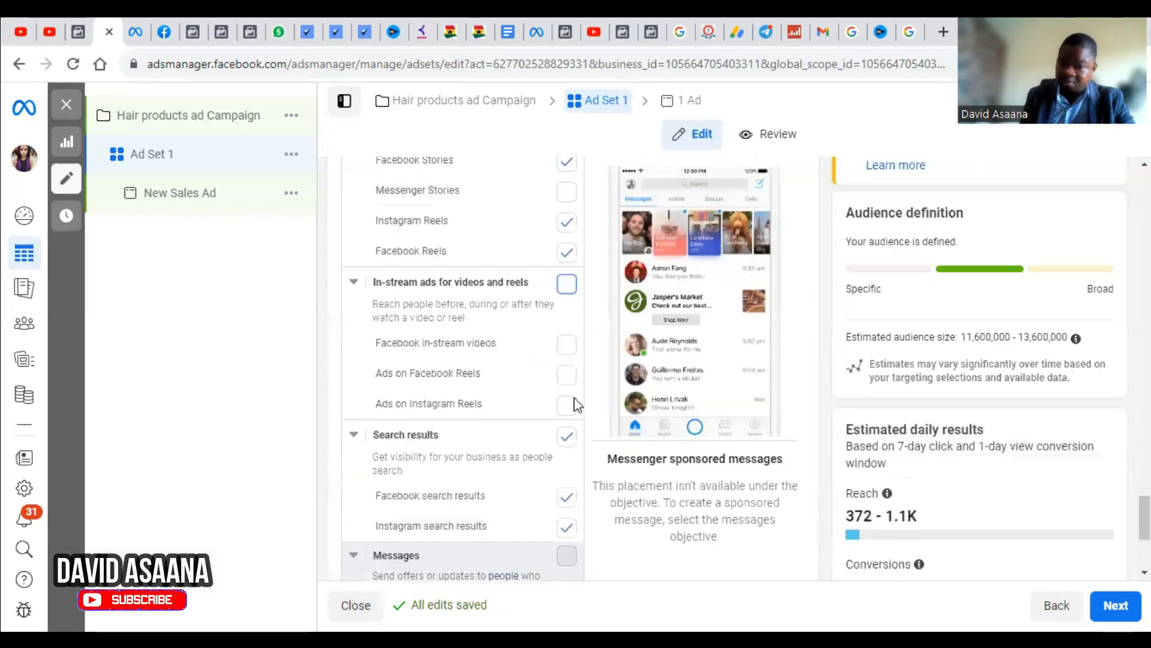
{"action": "scroll", "coordinate": [574, 414], "scroll_direction": "down", "scroll_amount": 3}
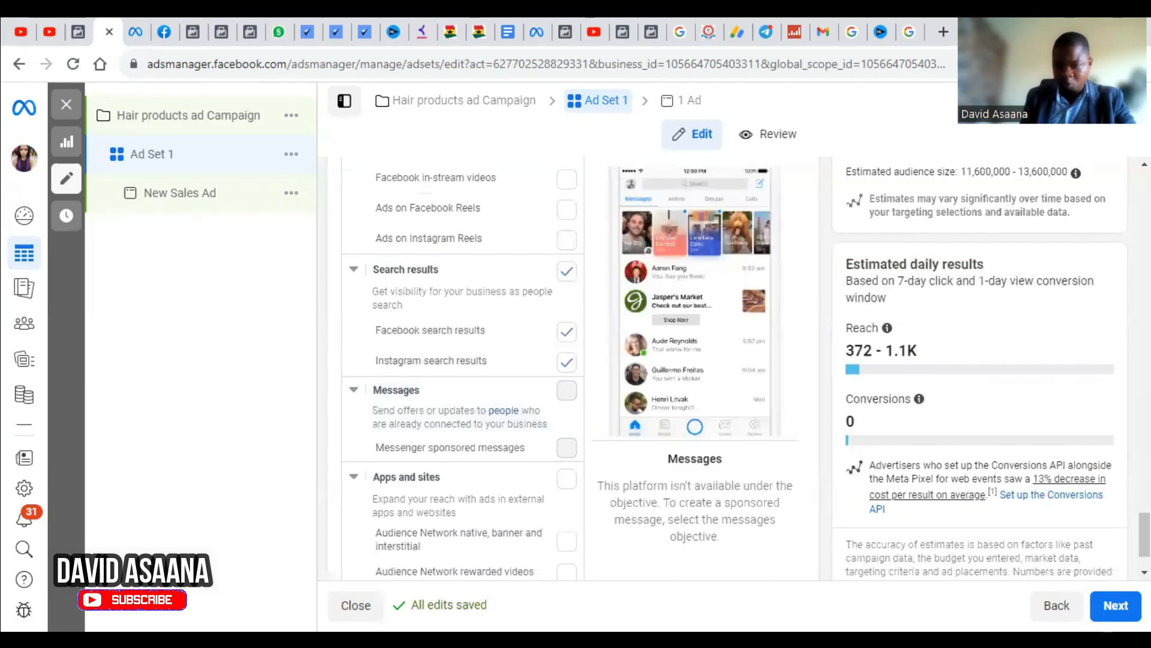
{"action": "scroll", "coordinate": [458, 442], "scroll_direction": "down", "scroll_amount": 3}
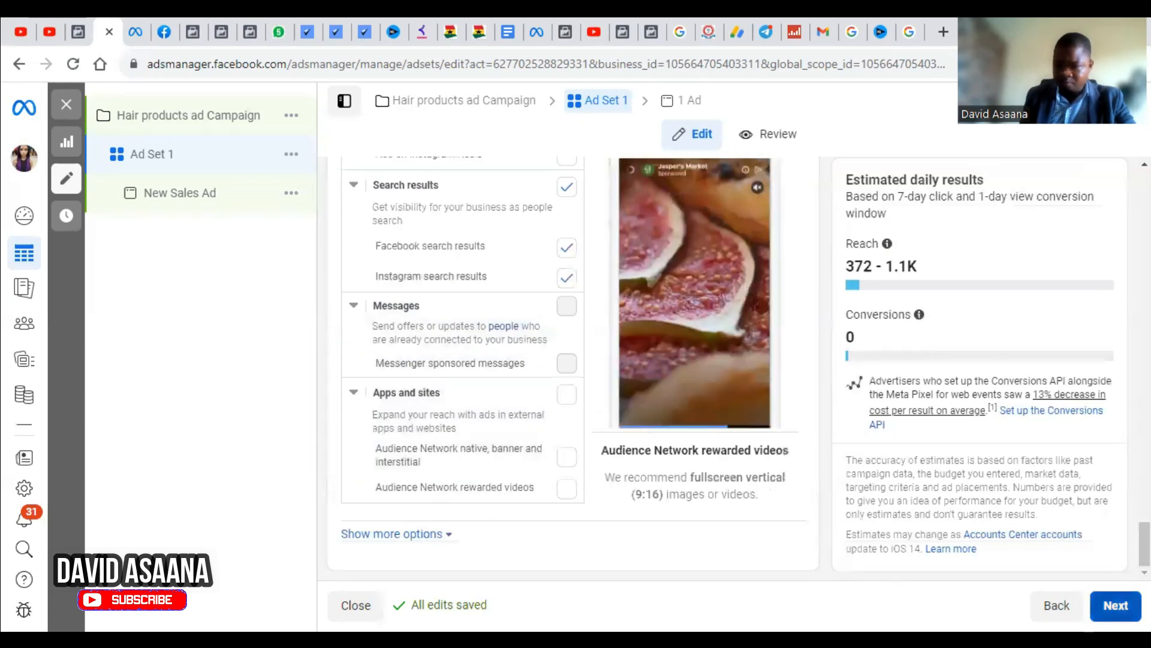
Proceed to the ad level of the campaign and rename the ad as Ad 1
{"action": "left_click", "coordinate": [1115, 605]}
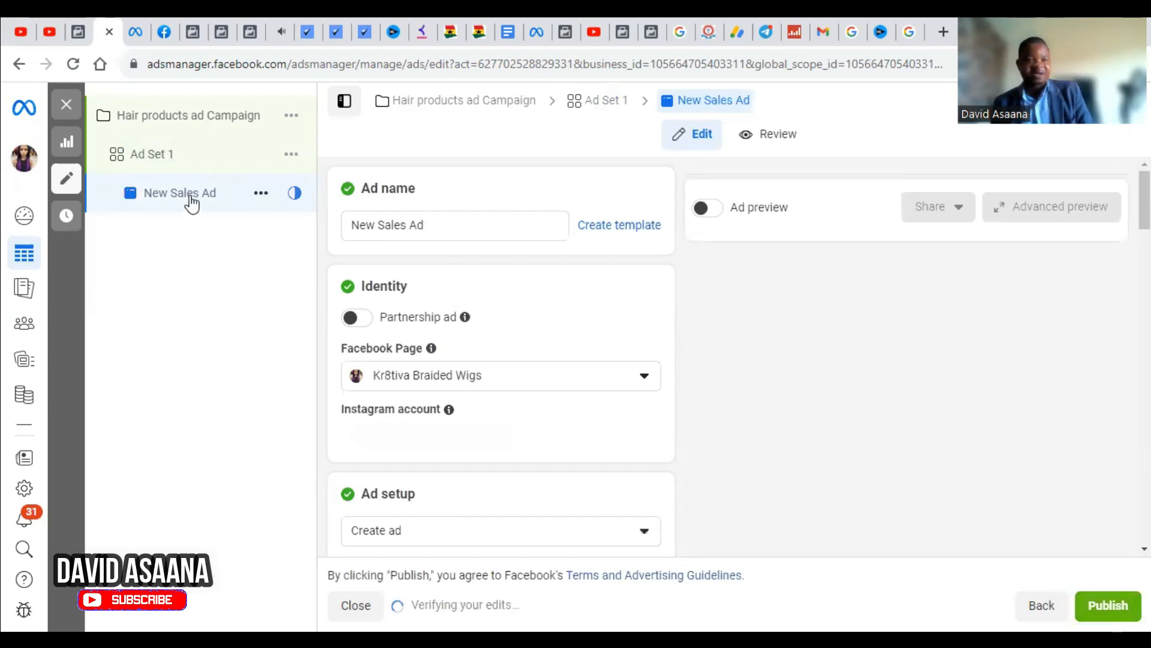
{"action": "left_click", "coordinate": [408, 227]}
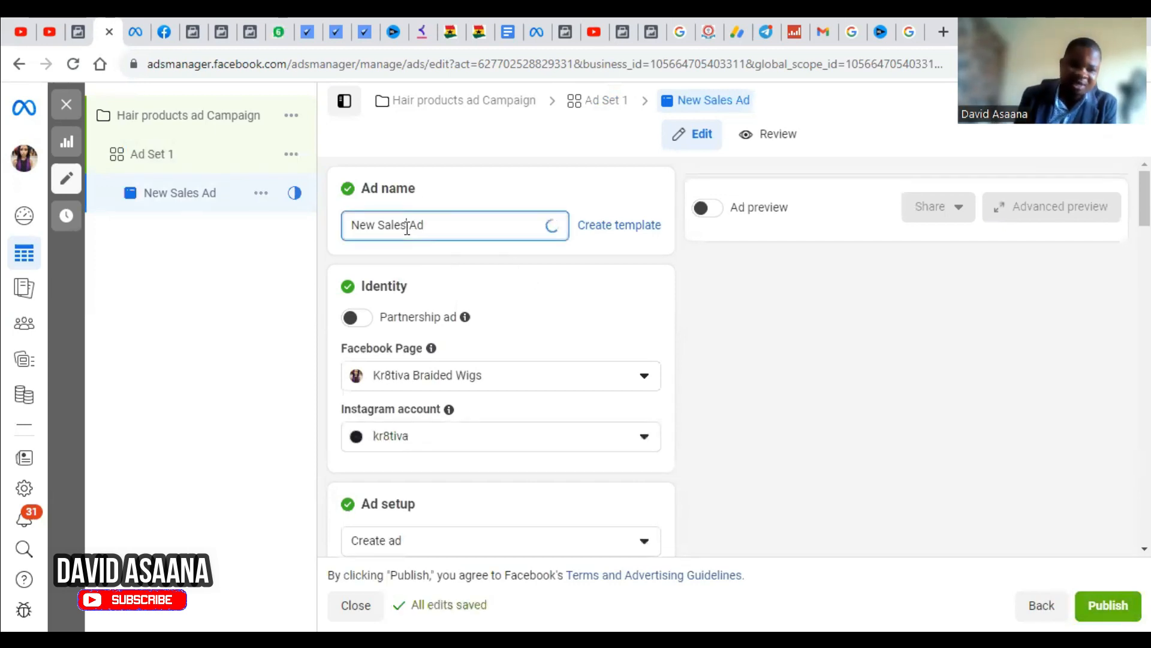
{"action": "key", "text": "ctrl+BackSpace"}
{"action": "key", "text": "ctrl+BackSpace"}
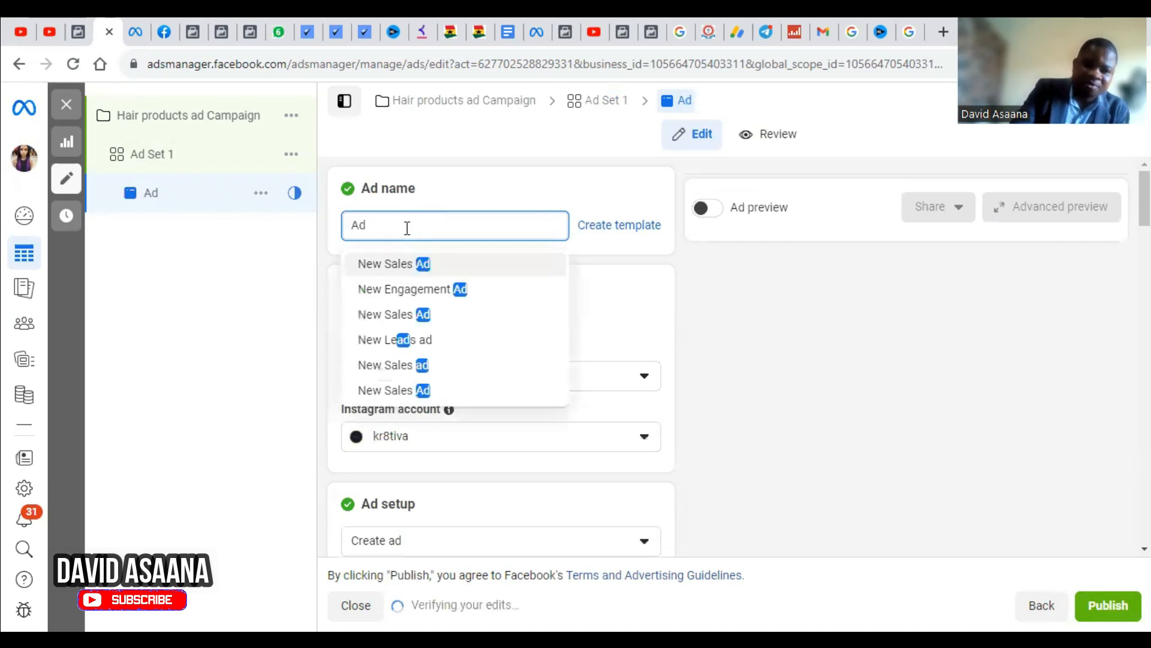
{"action": "type", "text": "1"}
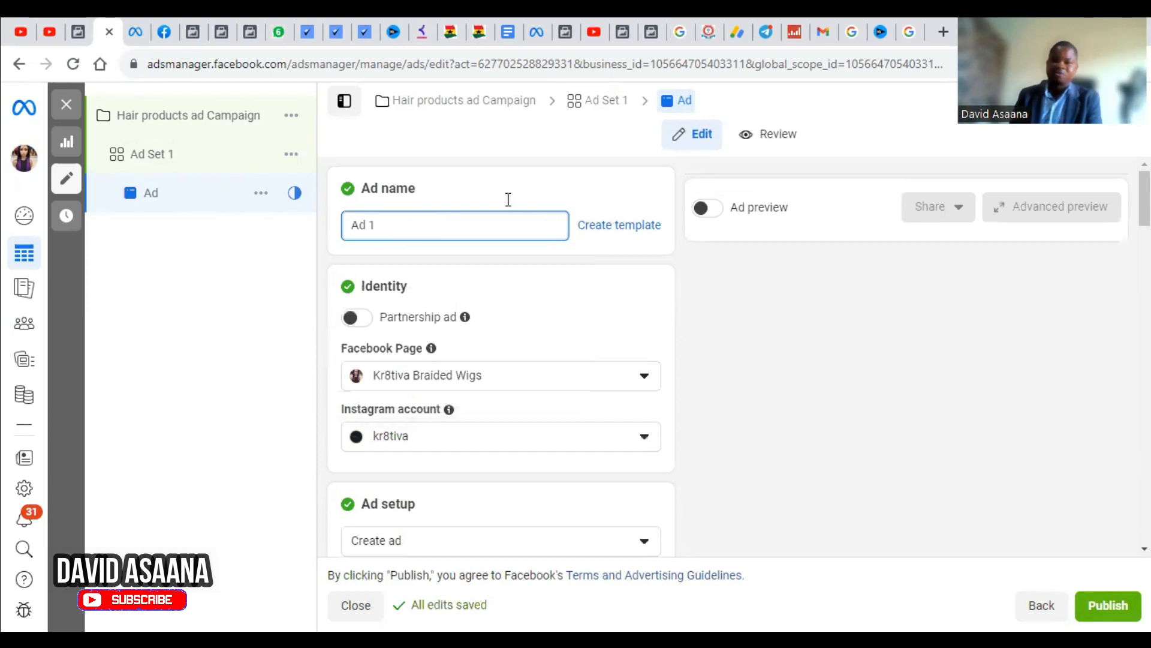
{"action": "left_click", "coordinate": [811, 273]}
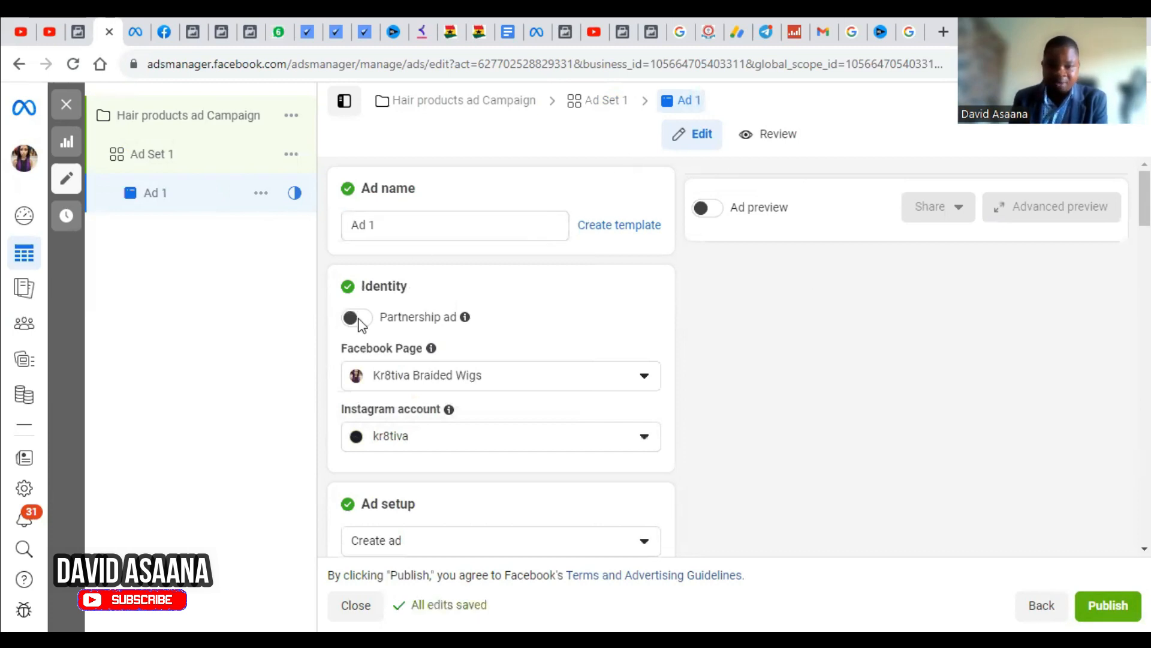
Check the available ad setup choices, leaving Create ad selected
{"action": "scroll", "coordinate": [522, 308], "scroll_direction": "down", "scroll_amount": 4}
{"action": "scroll", "coordinate": [493, 365], "scroll_direction": "down", "scroll_amount": 1}
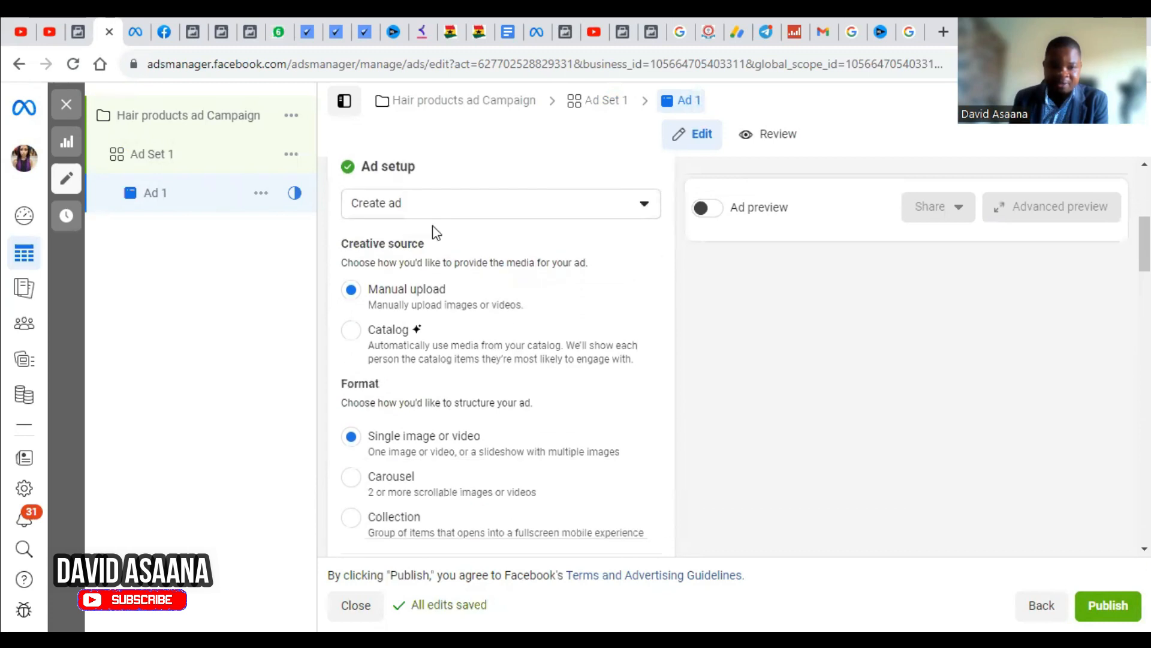
{"action": "left_click", "coordinate": [450, 207]}
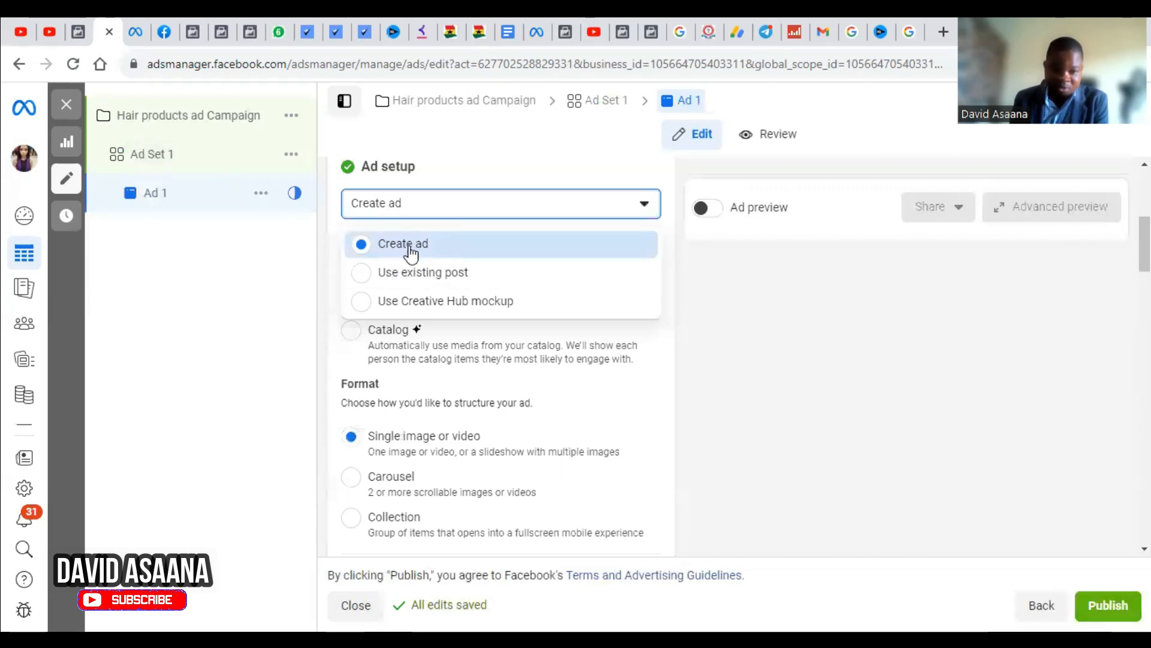
{"action": "left_click", "coordinate": [816, 398]}
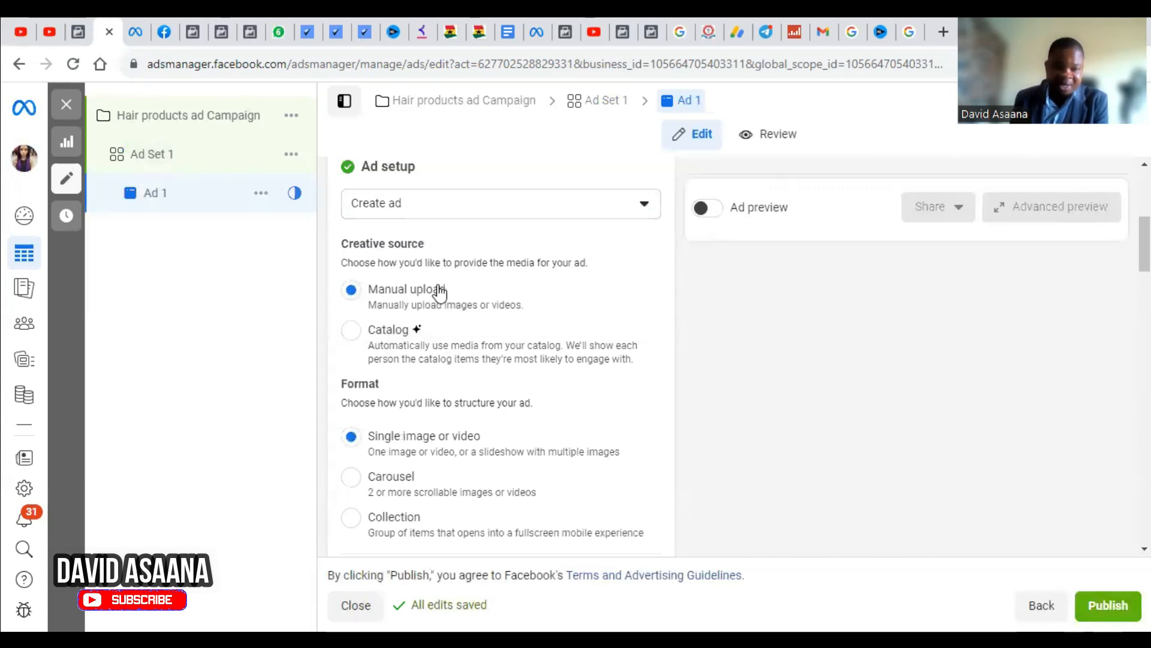
Try Catalog as the ad's creative source and look over the ad preview and format options
{"action": "left_click", "coordinate": [353, 336]}
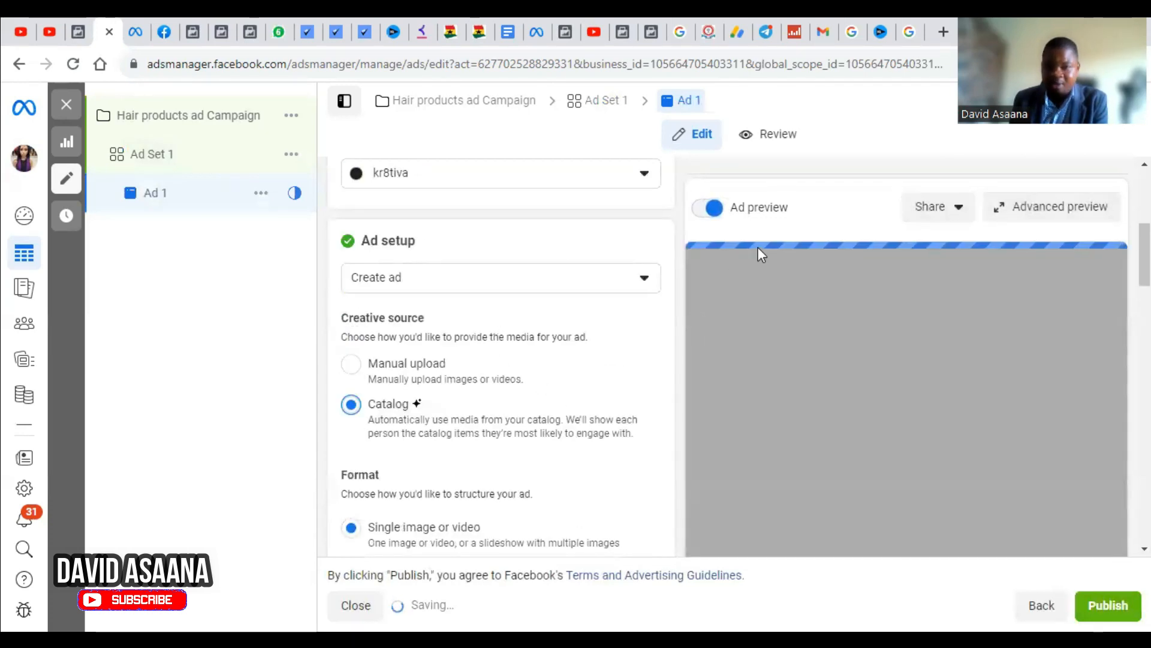
{"action": "scroll", "coordinate": [513, 448], "scroll_direction": "down", "scroll_amount": 4}
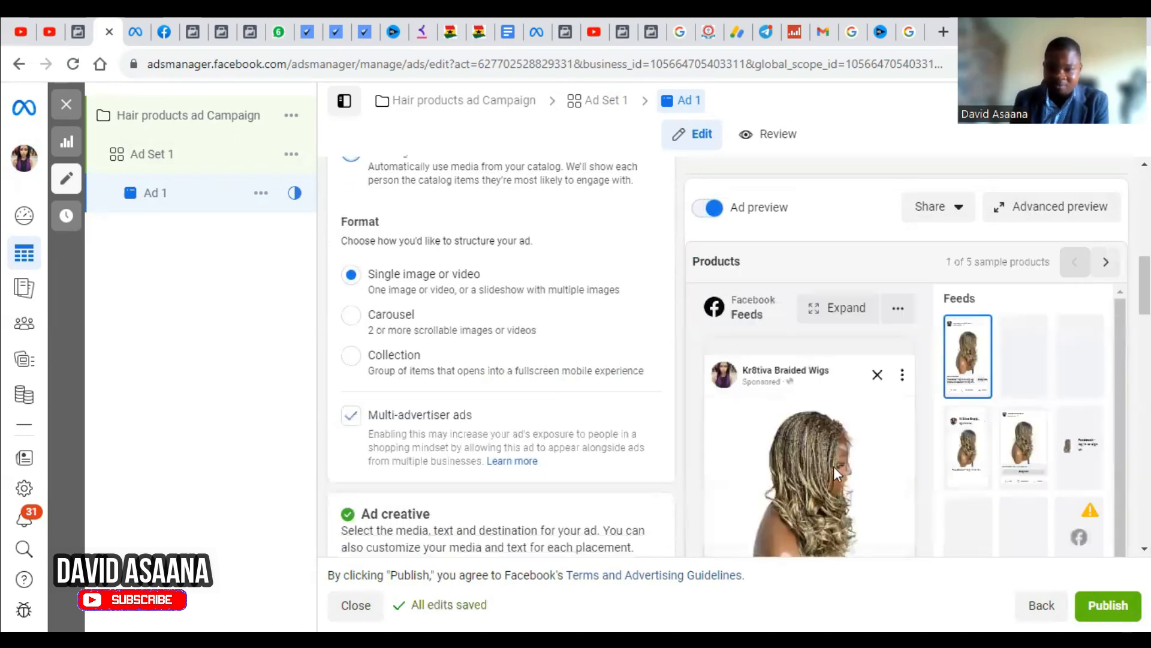
{"action": "scroll", "coordinate": [473, 335], "scroll_direction": "down", "scroll_amount": 3}
{"action": "scroll", "coordinate": [473, 326], "scroll_direction": "up", "scroll_amount": 4}
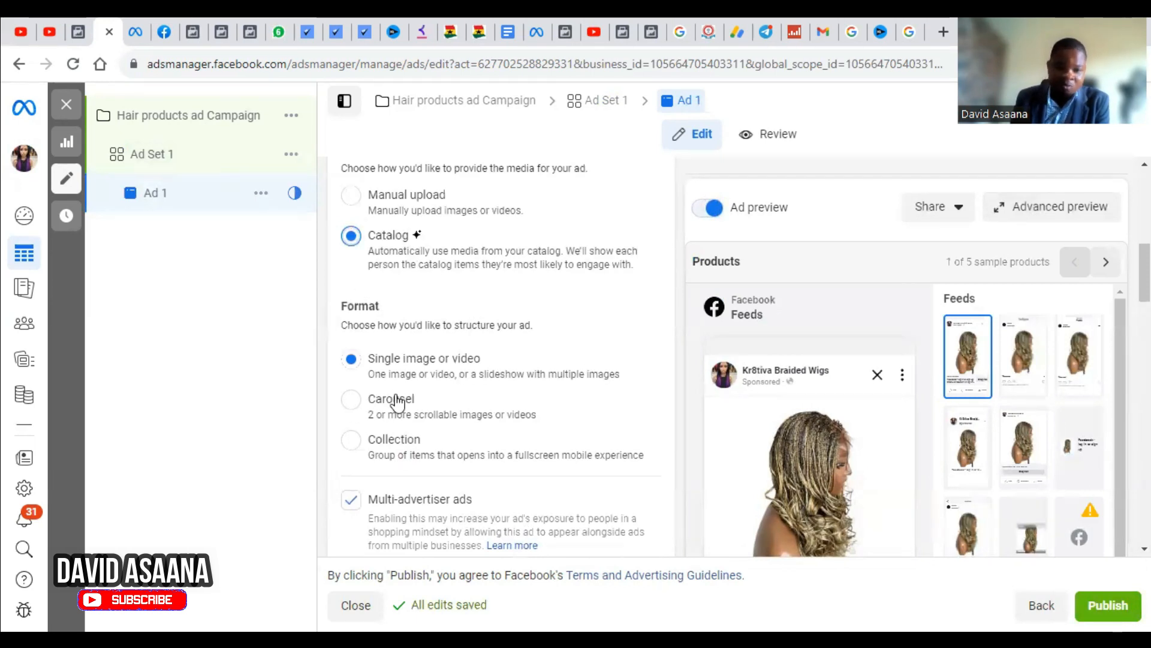
{"action": "scroll", "coordinate": [490, 366], "scroll_direction": "down", "scroll_amount": 2}
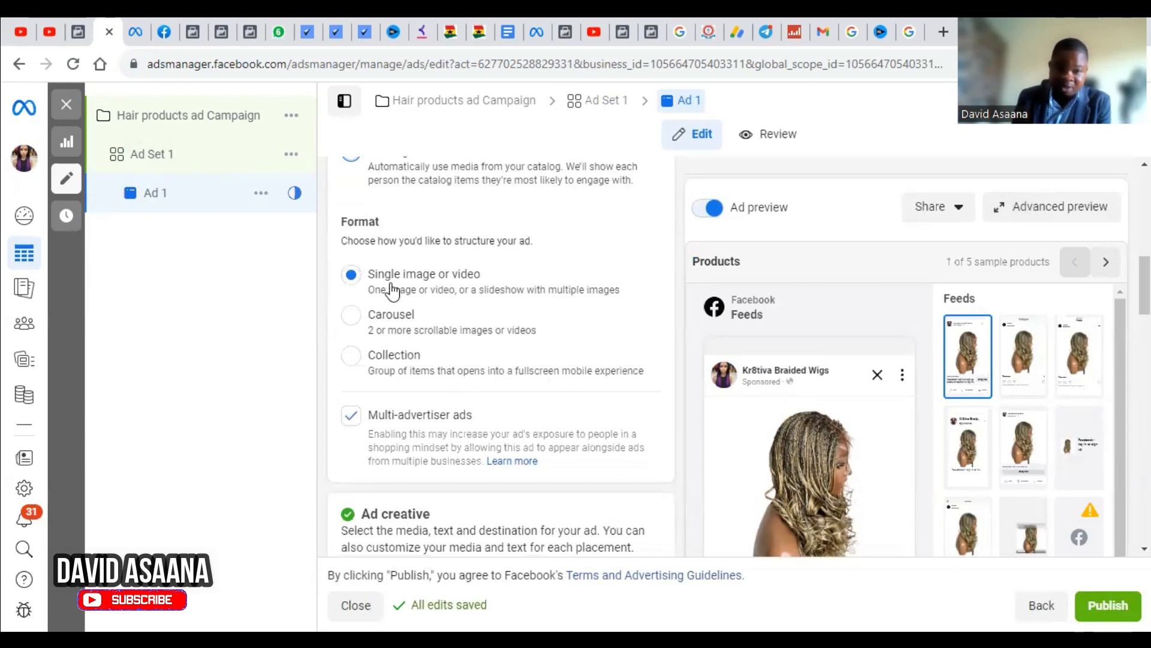
Set the ad format to Carousel and switch the creative source back to Manual upload
{"action": "left_click", "coordinate": [351, 315]}
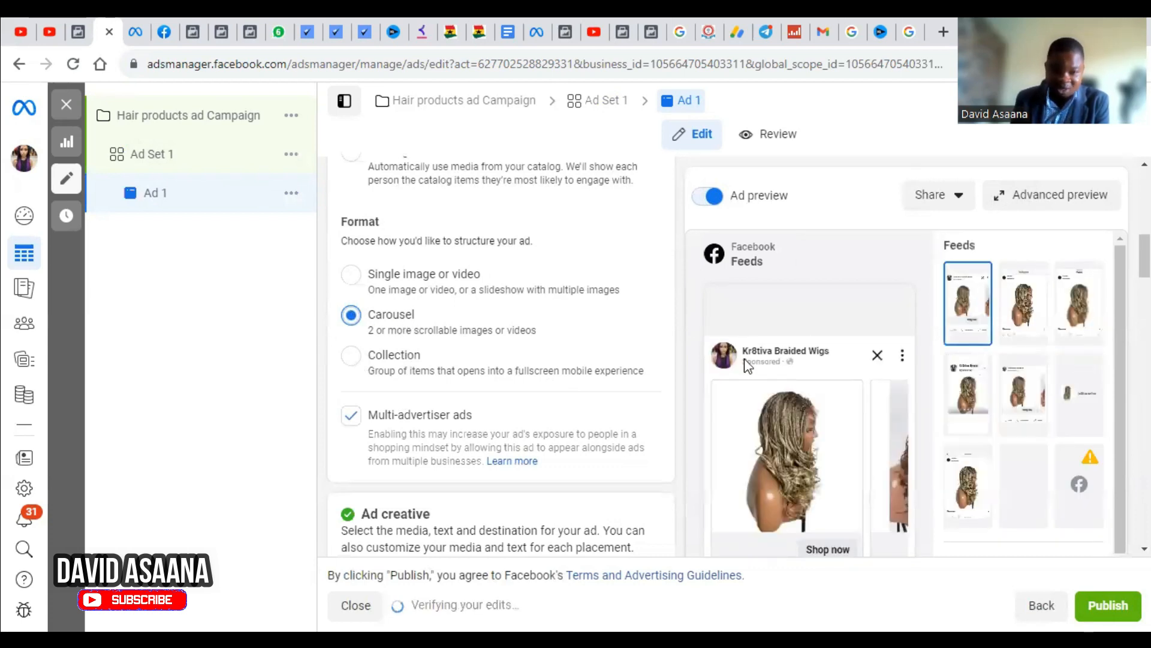
{"action": "left_click", "coordinate": [881, 443]}
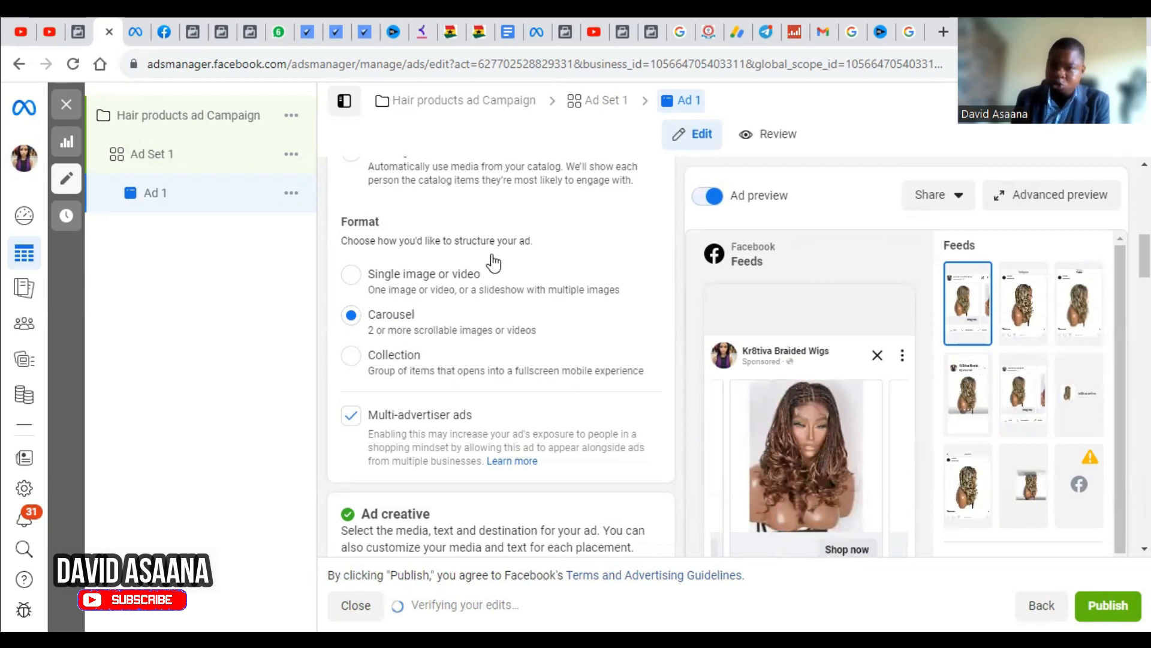
{"action": "scroll", "coordinate": [532, 226], "scroll_direction": "down", "scroll_amount": 3}
{"action": "scroll", "coordinate": [542, 311], "scroll_direction": "up", "scroll_amount": 10}
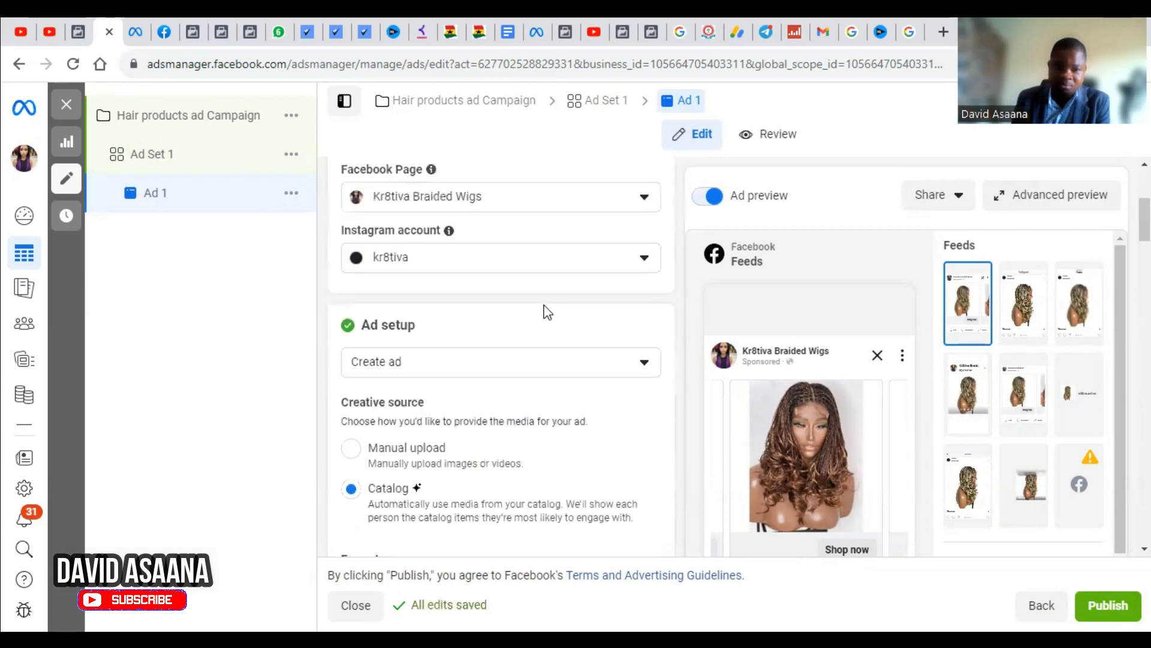
{"action": "scroll", "coordinate": [455, 342], "scroll_direction": "up", "scroll_amount": 3}
{"action": "scroll", "coordinate": [455, 342], "scroll_direction": "down", "scroll_amount": 10}
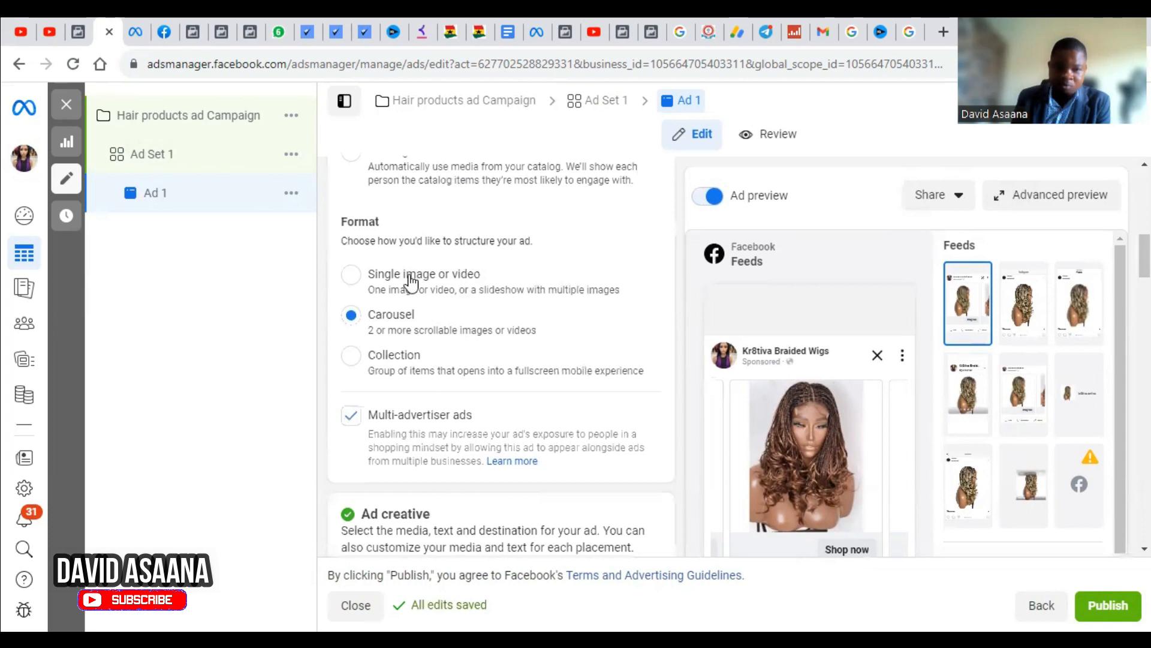
{"action": "scroll", "coordinate": [410, 281], "scroll_direction": "up", "scroll_amount": 3}
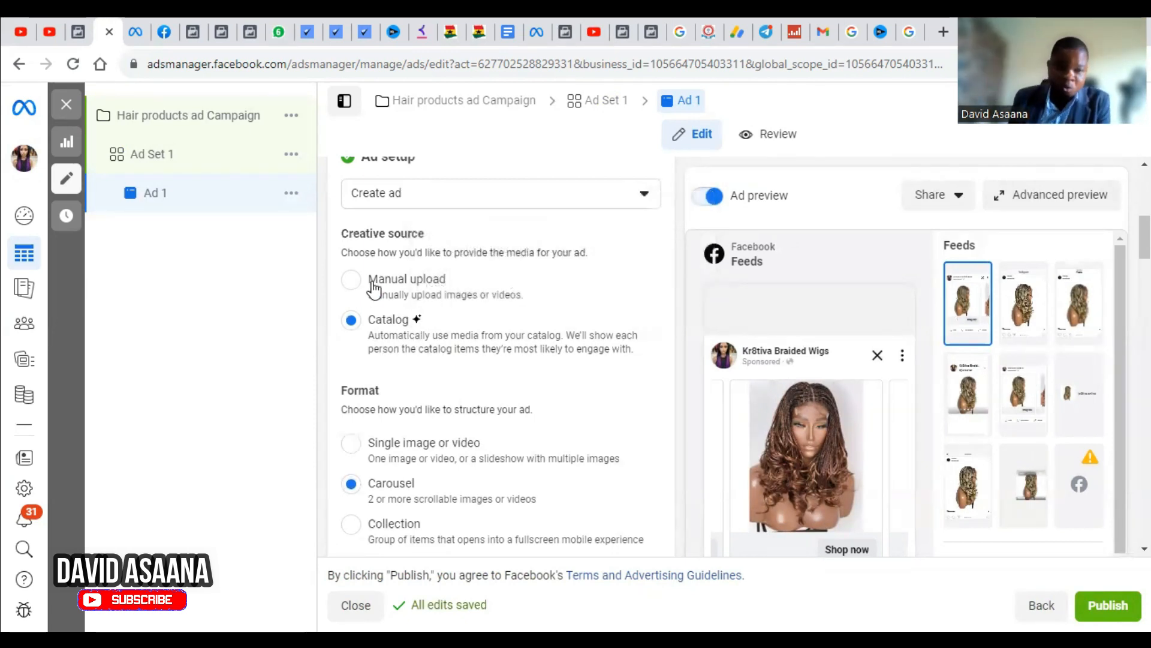
{"action": "left_click", "coordinate": [352, 280]}
{"action": "scroll", "coordinate": [355, 278], "scroll_direction": "down", "scroll_amount": 1}
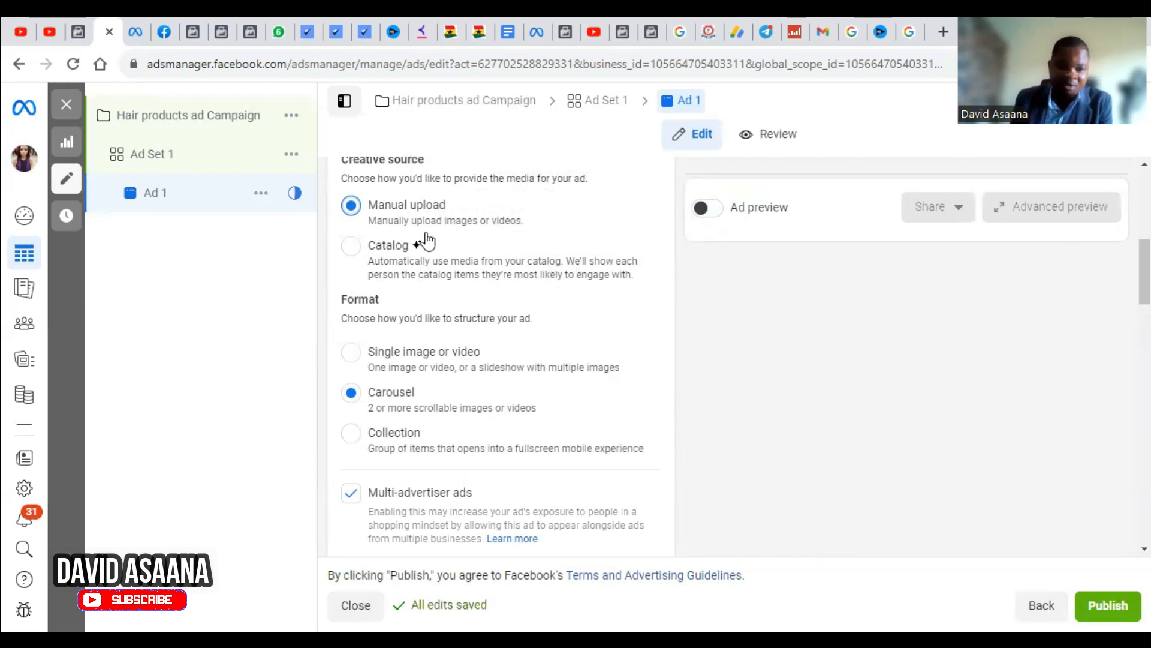
Add two image cards to the carousel from the account images, using Untitled design (15).jpg_105 and Untitled design (21).jpg
{"action": "scroll", "coordinate": [437, 338], "scroll_direction": "down", "scroll_amount": 5}
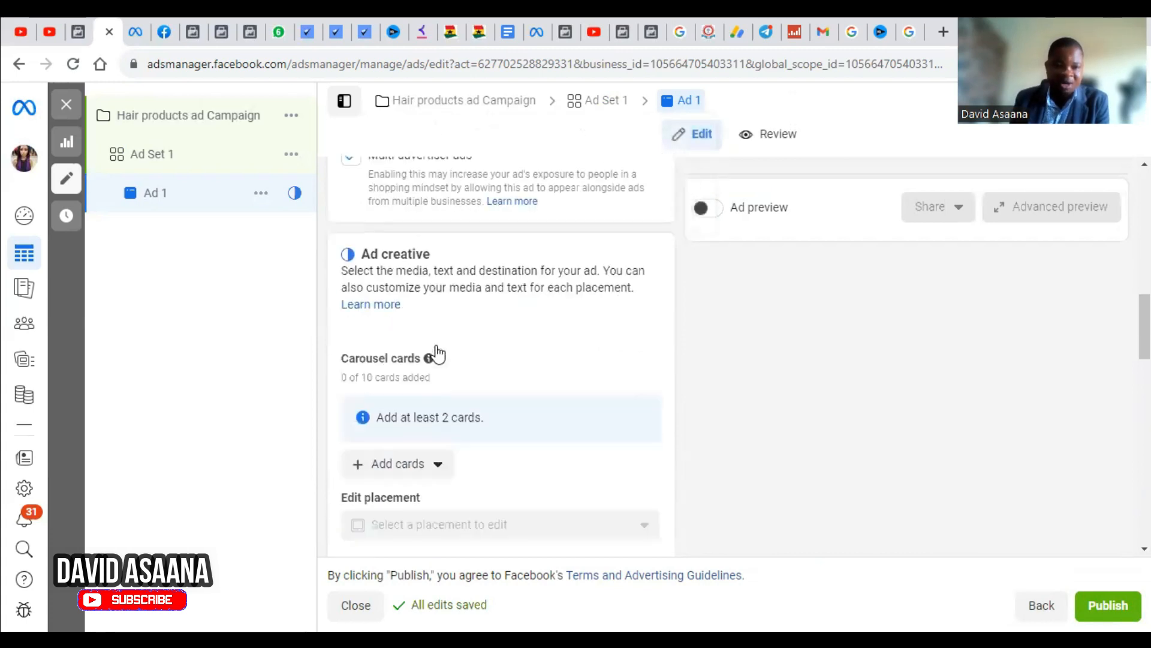
{"action": "left_click", "coordinate": [403, 464]}
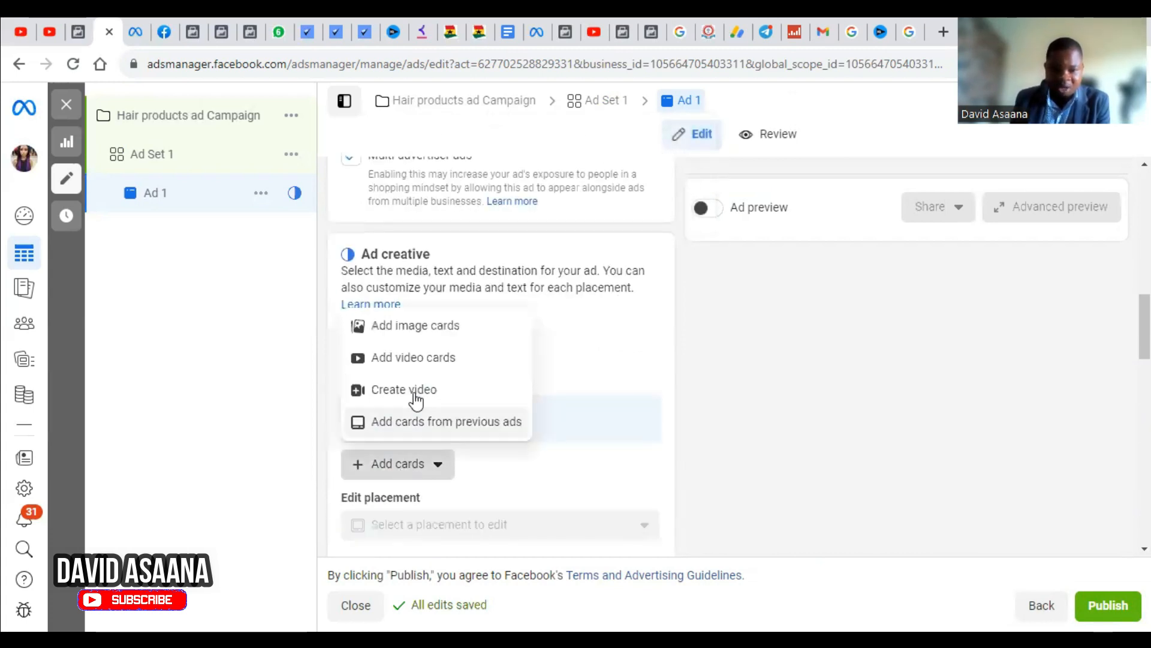
{"action": "left_click", "coordinate": [430, 325]}
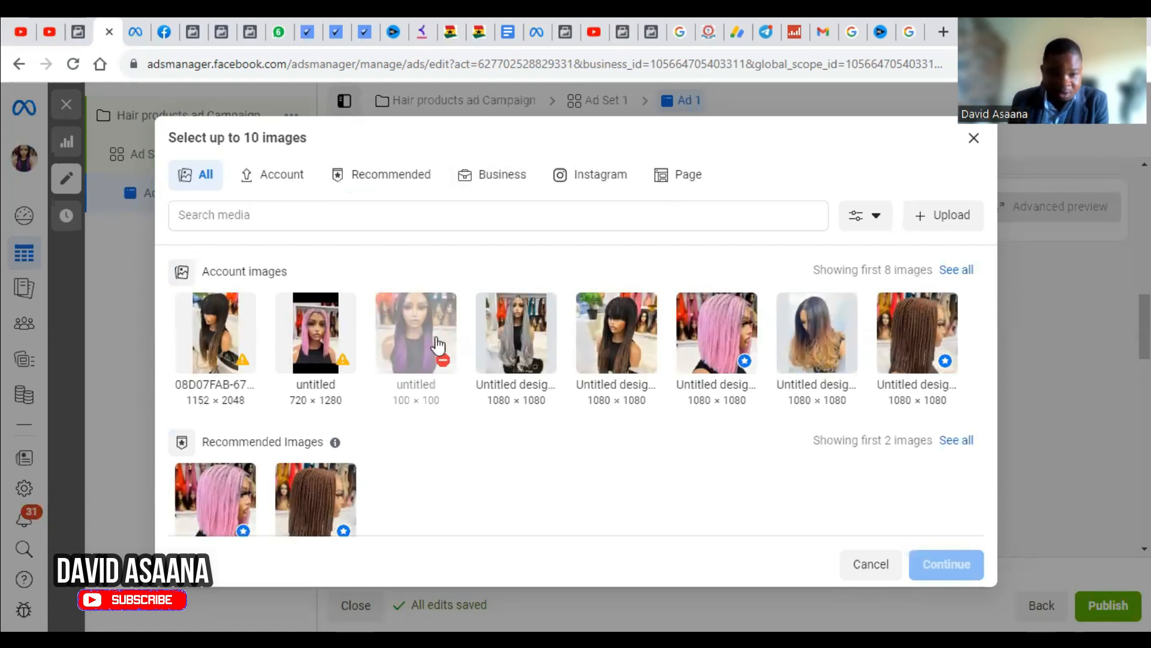
{"action": "scroll", "coordinate": [408, 411], "scroll_direction": "down", "scroll_amount": 3}
{"action": "scroll", "coordinate": [412, 417], "scroll_direction": "down", "scroll_amount": 3}
{"action": "scroll", "coordinate": [585, 420], "scroll_direction": "up", "scroll_amount": 5}
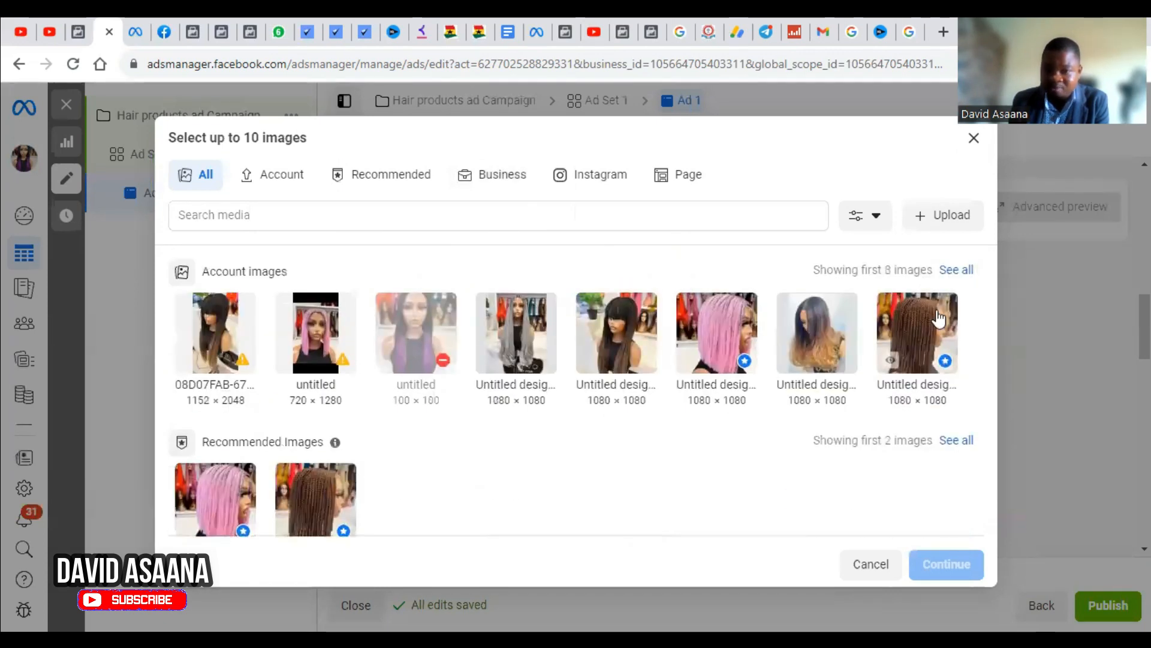
{"action": "left_click", "coordinate": [957, 270]}
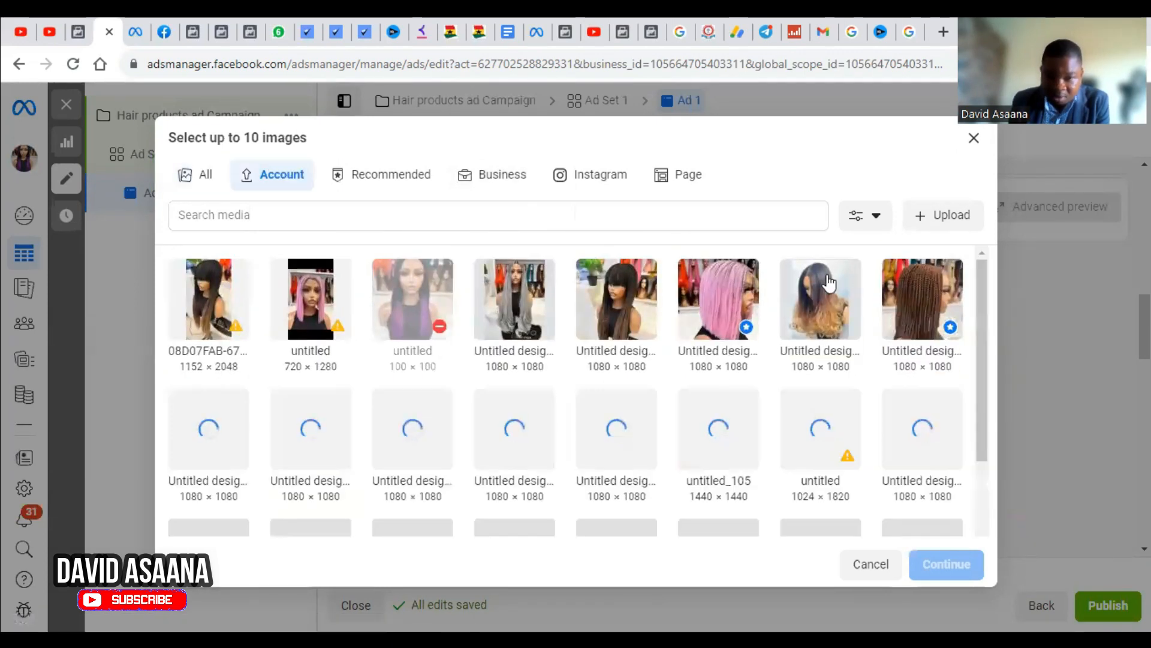
{"action": "left_click", "coordinate": [625, 305]}
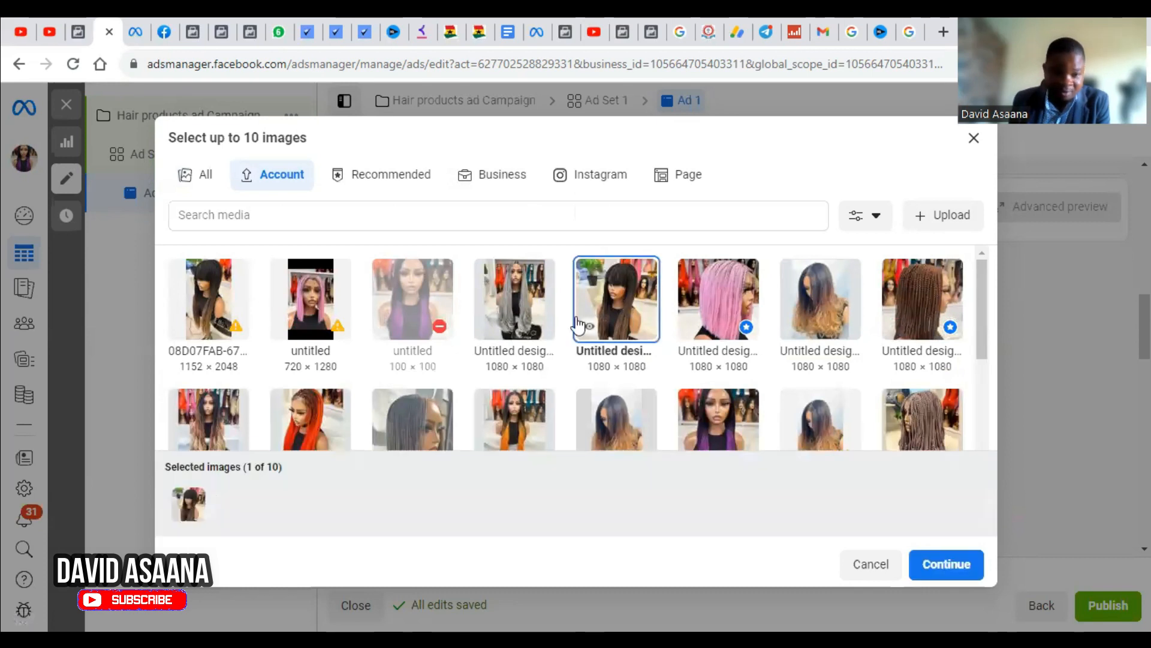
{"action": "left_click", "coordinate": [284, 430]}
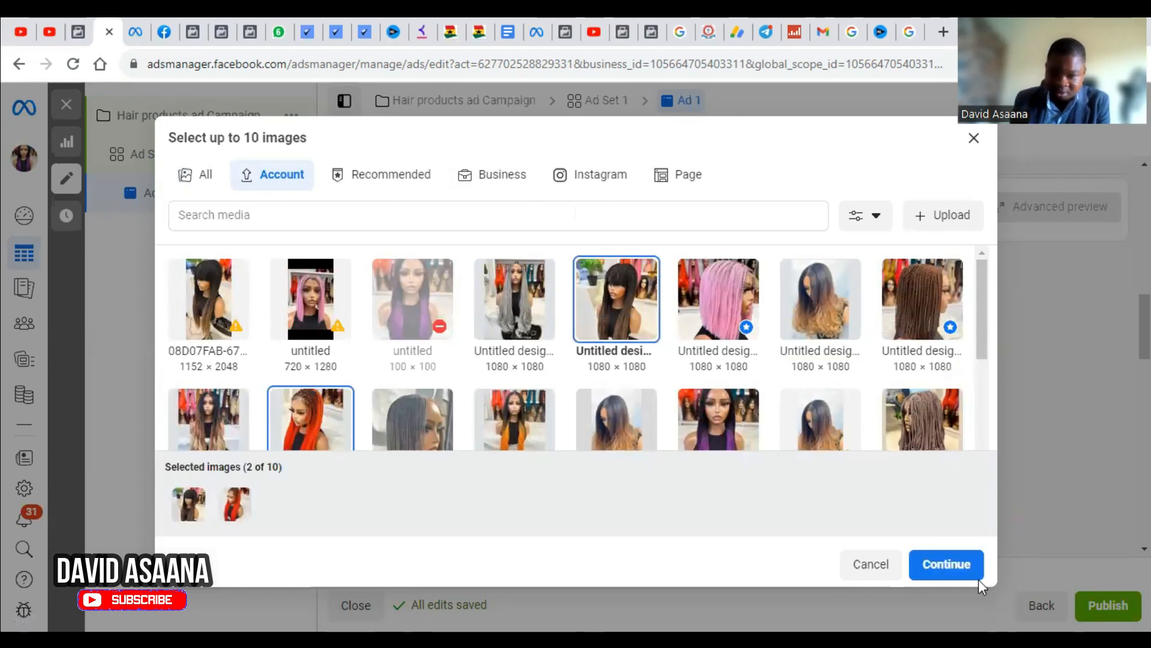
{"action": "left_click", "coordinate": [947, 564]}
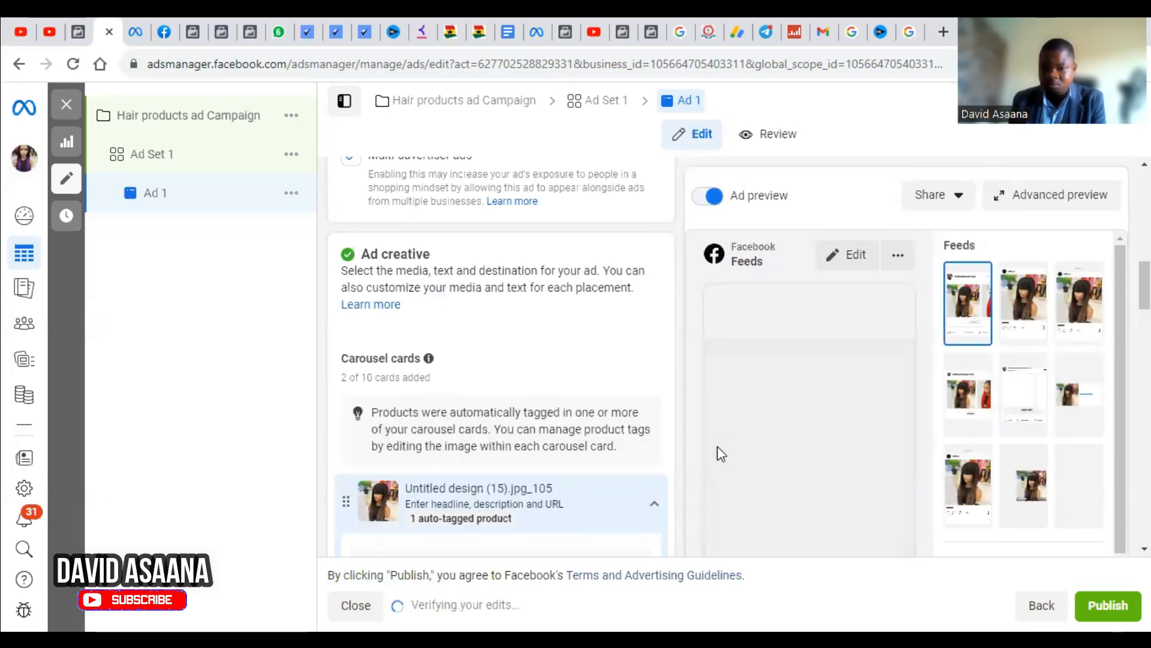
Add a third image card to the carousel using the account image Untitled design (16).jpg
{"action": "scroll", "coordinate": [604, 322], "scroll_direction": "down", "scroll_amount": 4}
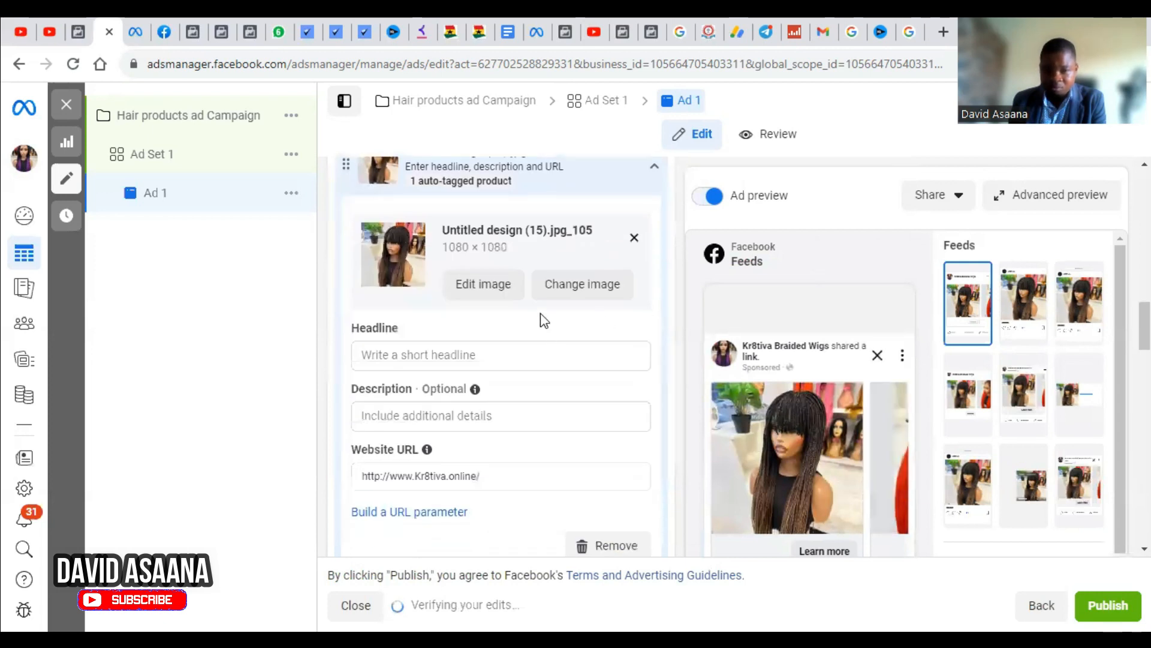
{"action": "scroll", "coordinate": [480, 474], "scroll_direction": "down", "scroll_amount": 4}
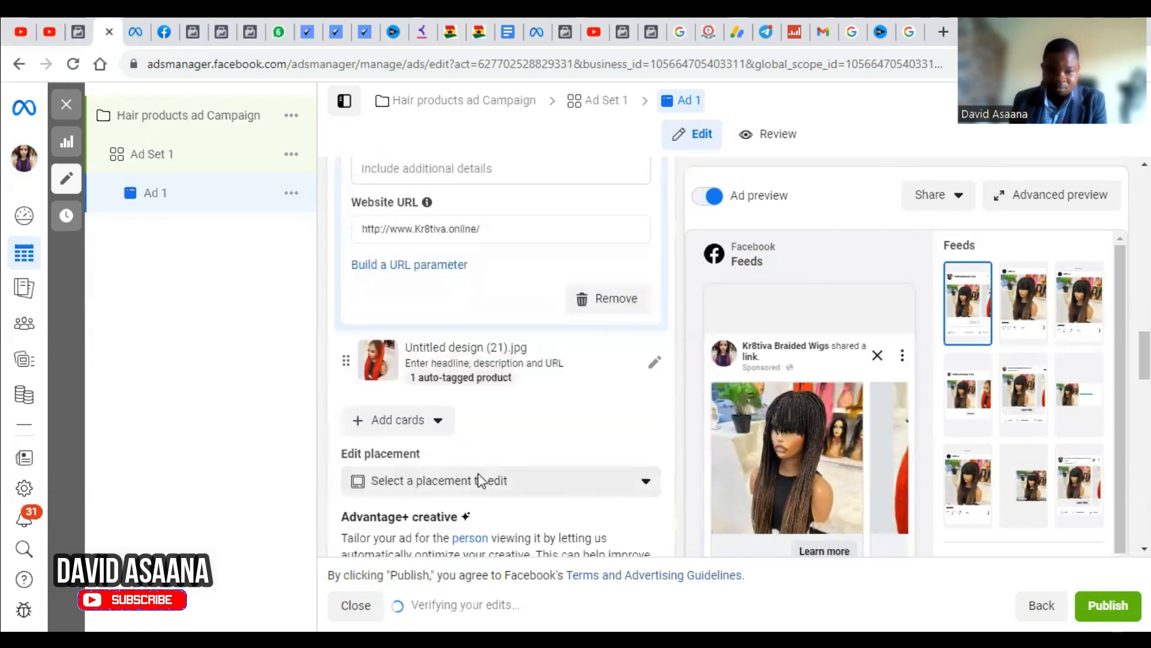
{"action": "left_click", "coordinate": [401, 331]}
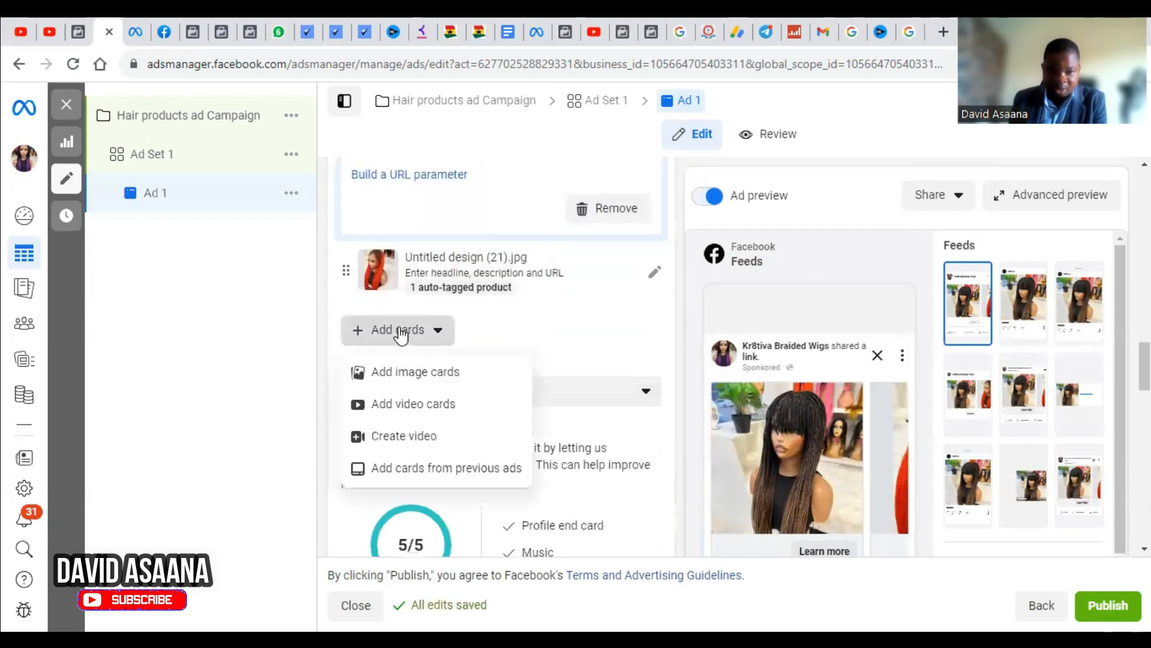
{"action": "left_click", "coordinate": [429, 376]}
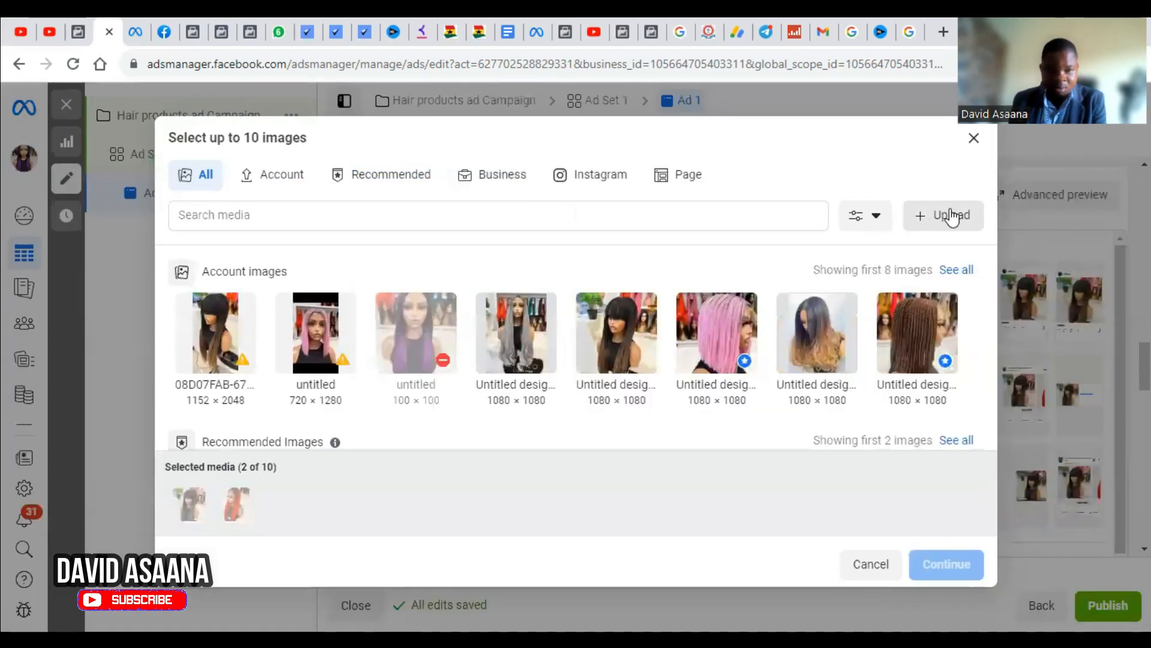
{"action": "left_click", "coordinate": [817, 336]}
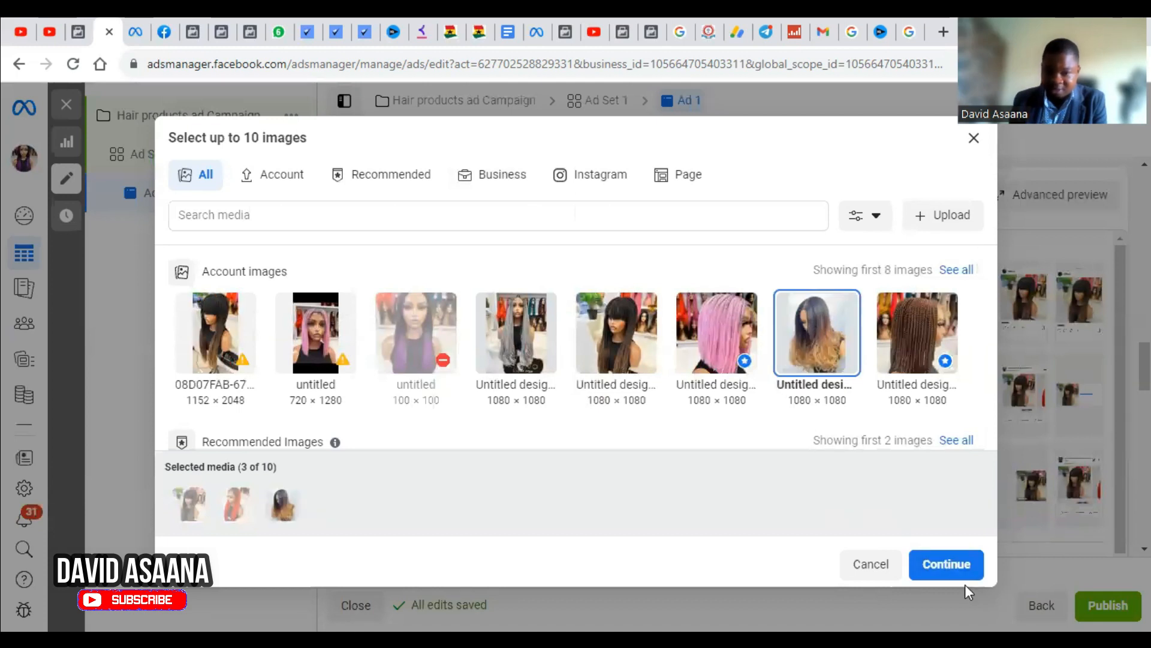
{"action": "left_click", "coordinate": [963, 575]}
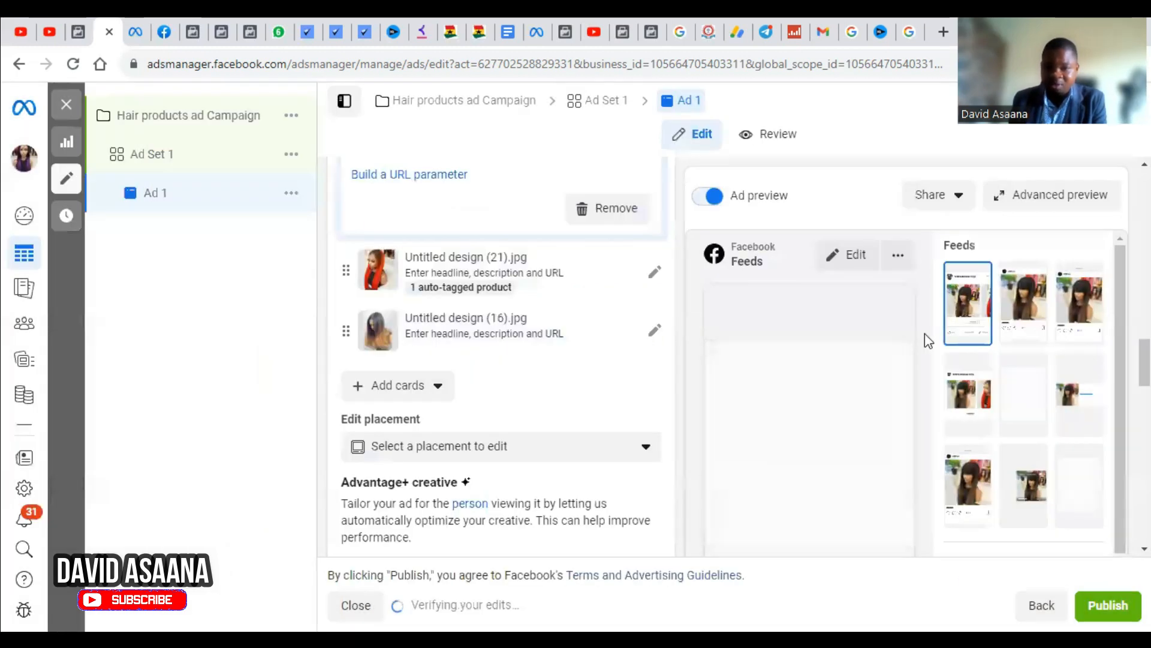
Add a fourth image card to the carousel, reusing the account image Untitled design (15).jpg_105
{"action": "left_click", "coordinate": [396, 387]}
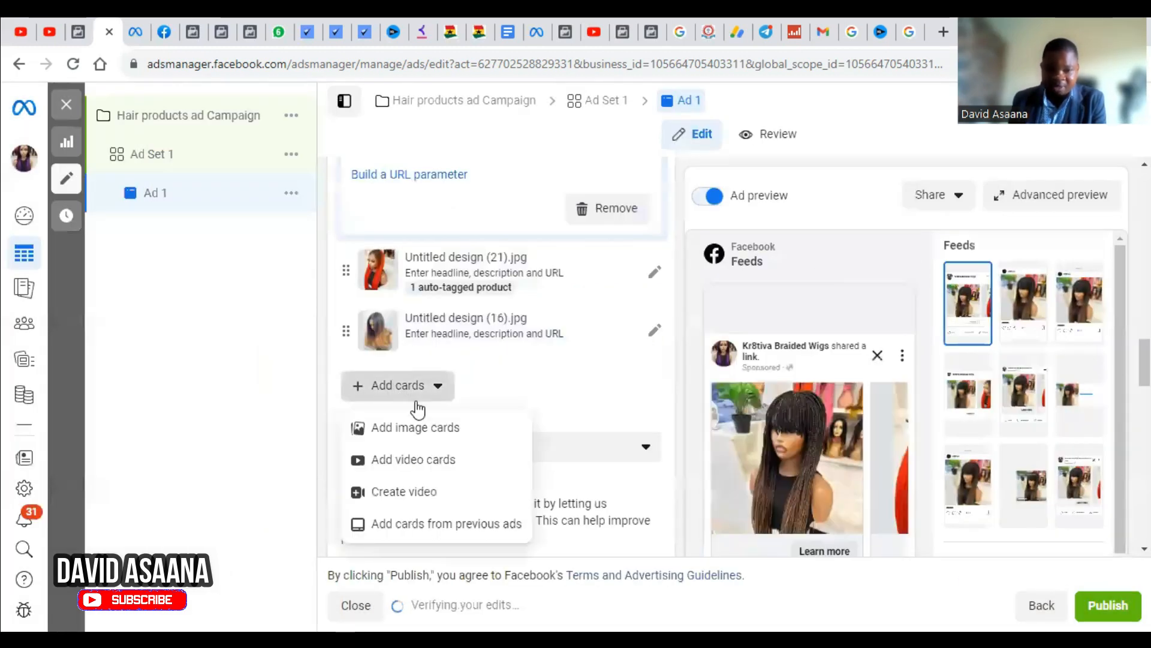
{"action": "left_click", "coordinate": [438, 428]}
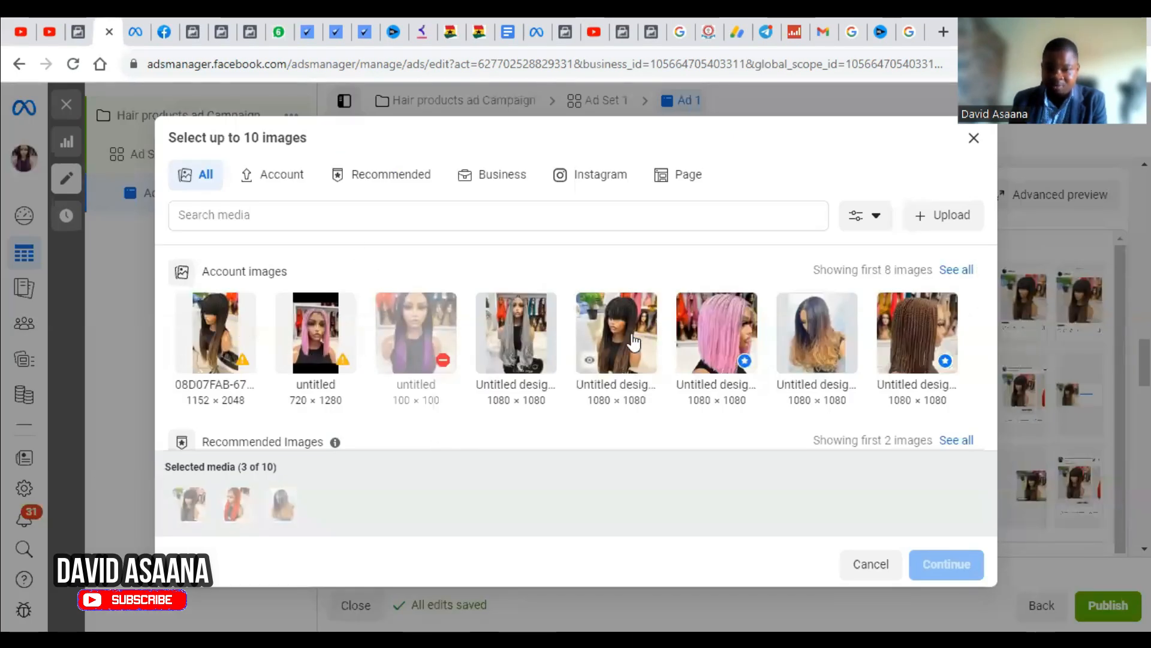
{"action": "left_click", "coordinate": [652, 327]}
{"action": "left_click", "coordinate": [947, 564]}
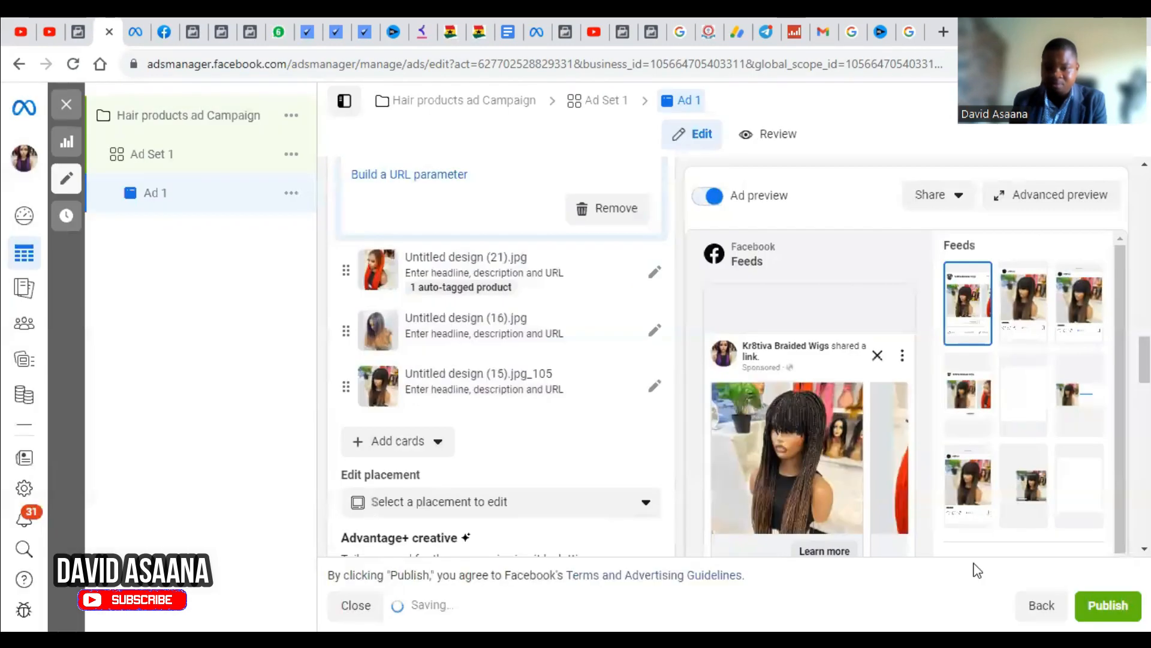
Fill the ad's primary text with the suggested text from a previous ad that begins "Redefining luxury with braided wigs"
{"action": "scroll", "coordinate": [812, 488], "scroll_direction": "down", "scroll_amount": 10}
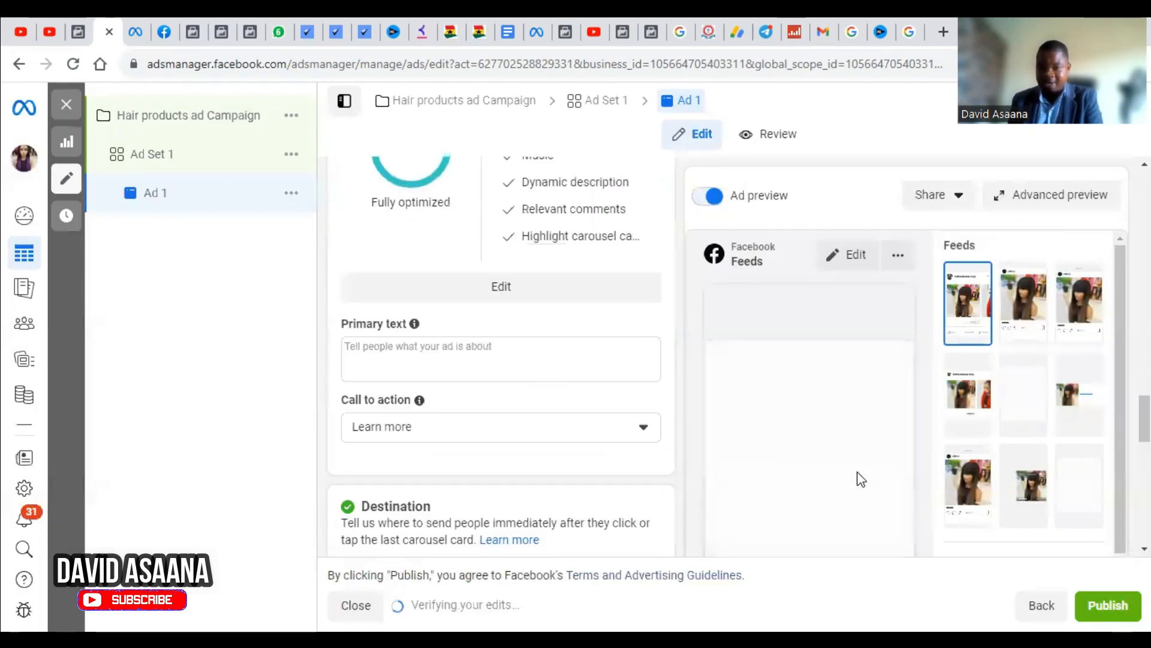
{"action": "scroll", "coordinate": [731, 459], "scroll_direction": "down", "scroll_amount": 7}
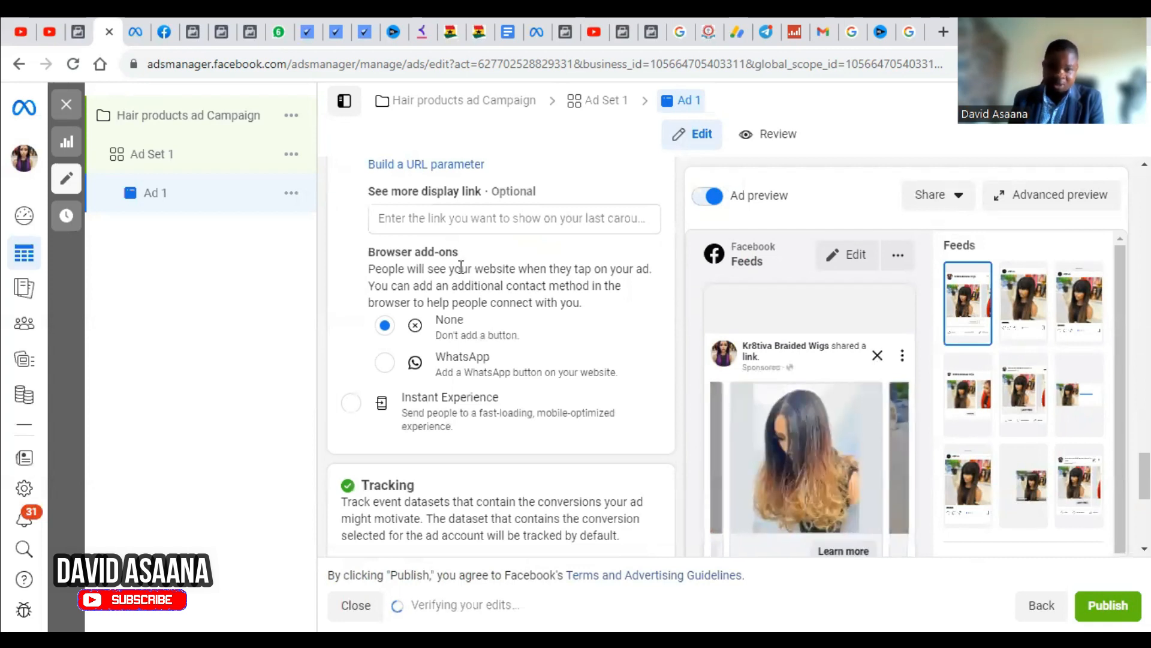
{"action": "scroll", "coordinate": [465, 282], "scroll_direction": "up", "scroll_amount": 3}
{"action": "scroll", "coordinate": [467, 297], "scroll_direction": "up", "scroll_amount": 10}
{"action": "scroll", "coordinate": [466, 293], "scroll_direction": "down", "scroll_amount": 5}
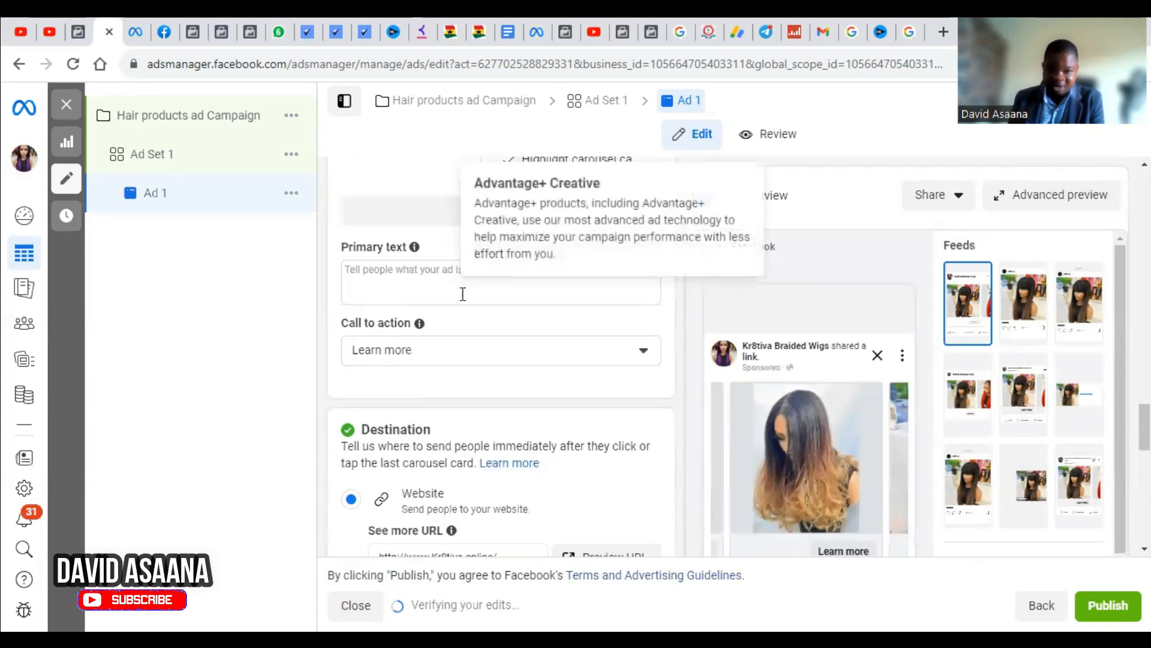
{"action": "left_click", "coordinate": [431, 278]}
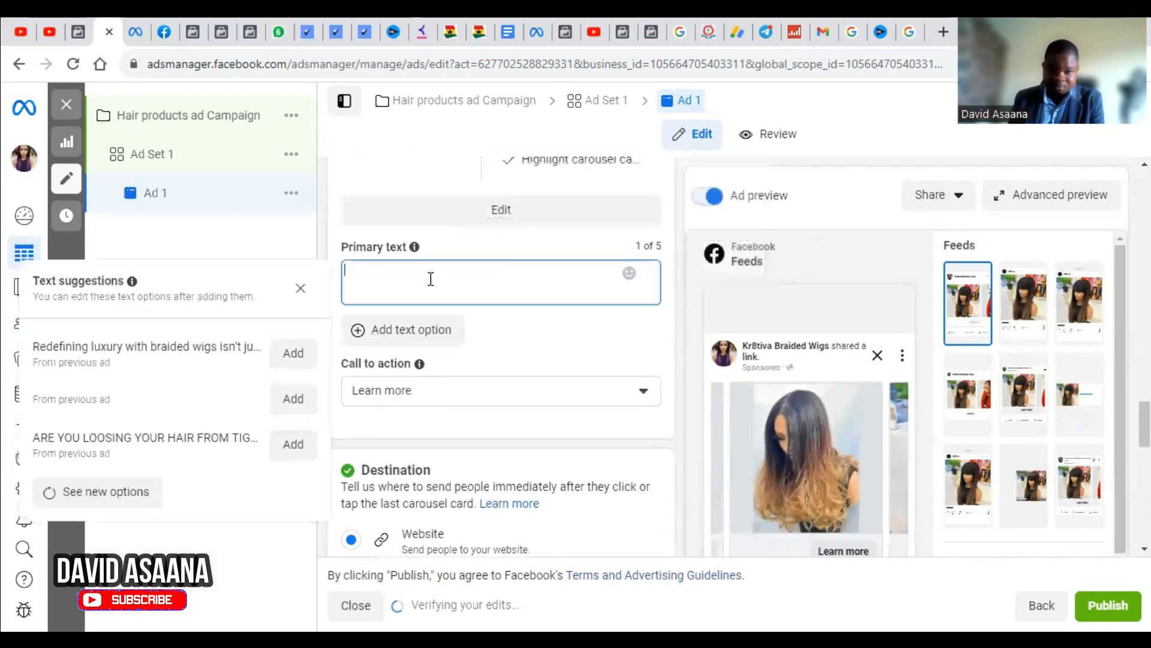
{"action": "left_click", "coordinate": [293, 354]}
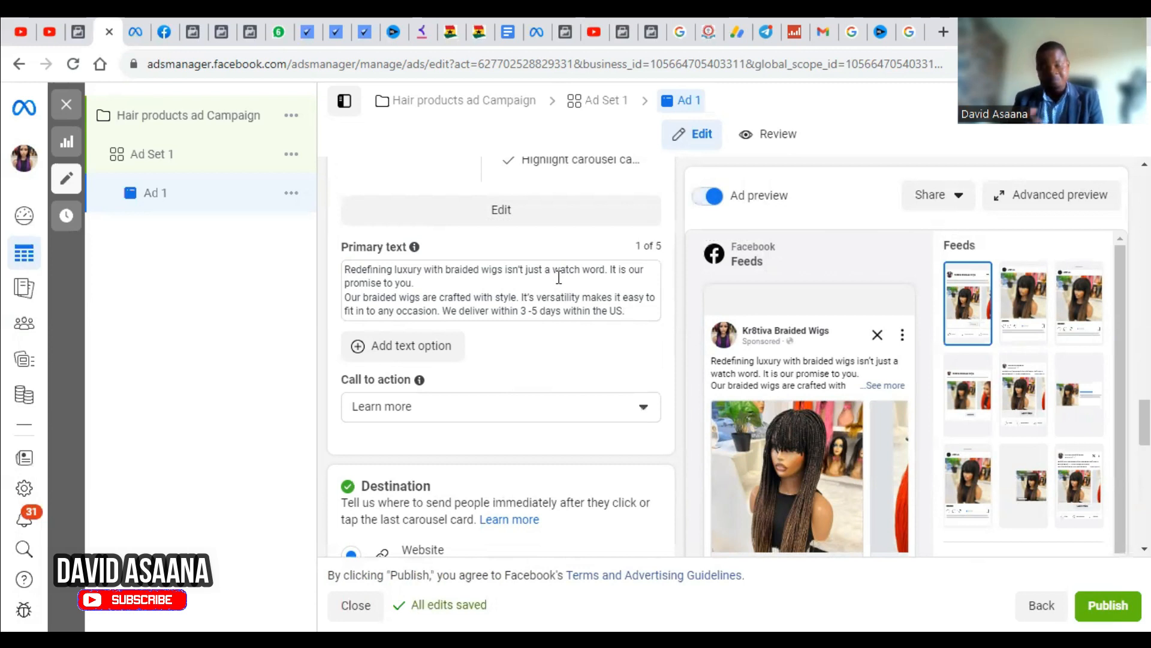
Review the ad's website destination settings and bring the second carousel card into view in the Facebook Feeds preview
{"action": "scroll", "coordinate": [898, 376], "scroll_direction": "down", "scroll_amount": 3}
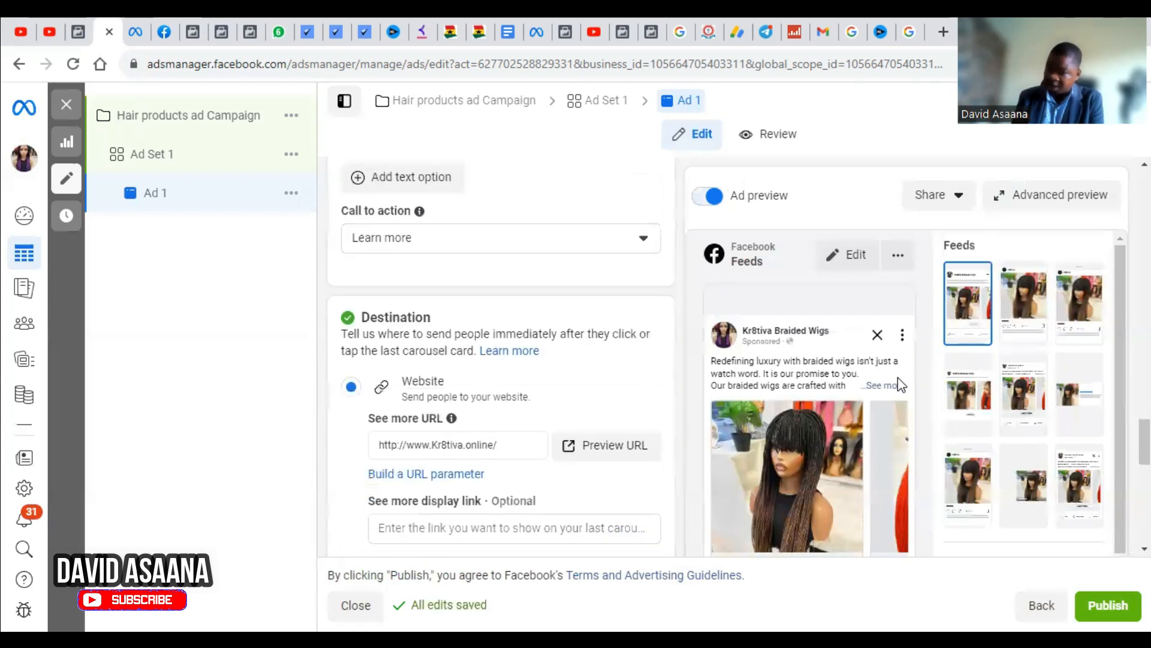
{"action": "scroll", "coordinate": [881, 430], "scroll_direction": "down", "scroll_amount": 2}
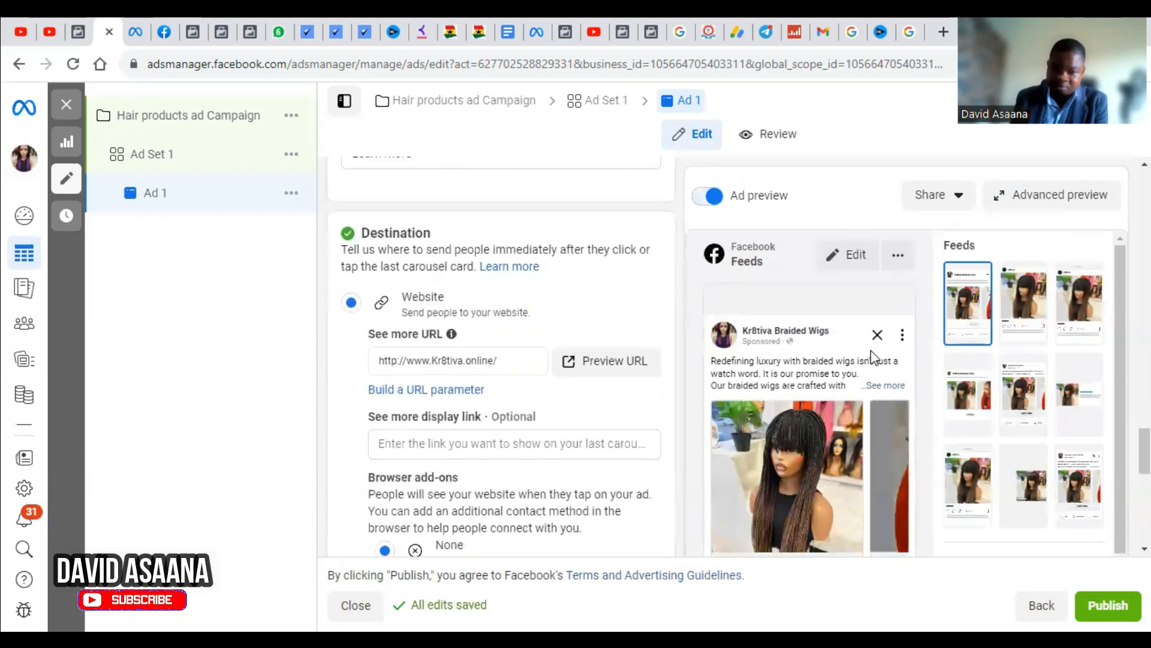
{"action": "scroll", "coordinate": [841, 468], "scroll_direction": "down", "scroll_amount": 2}
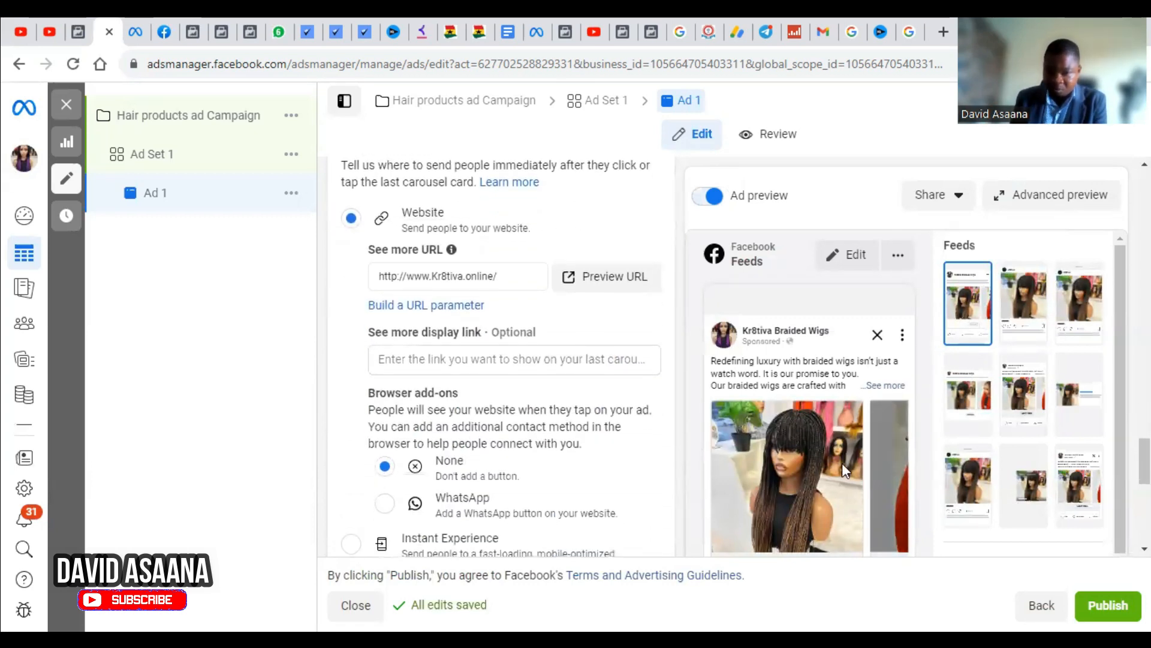
{"action": "left_click", "coordinate": [888, 468]}
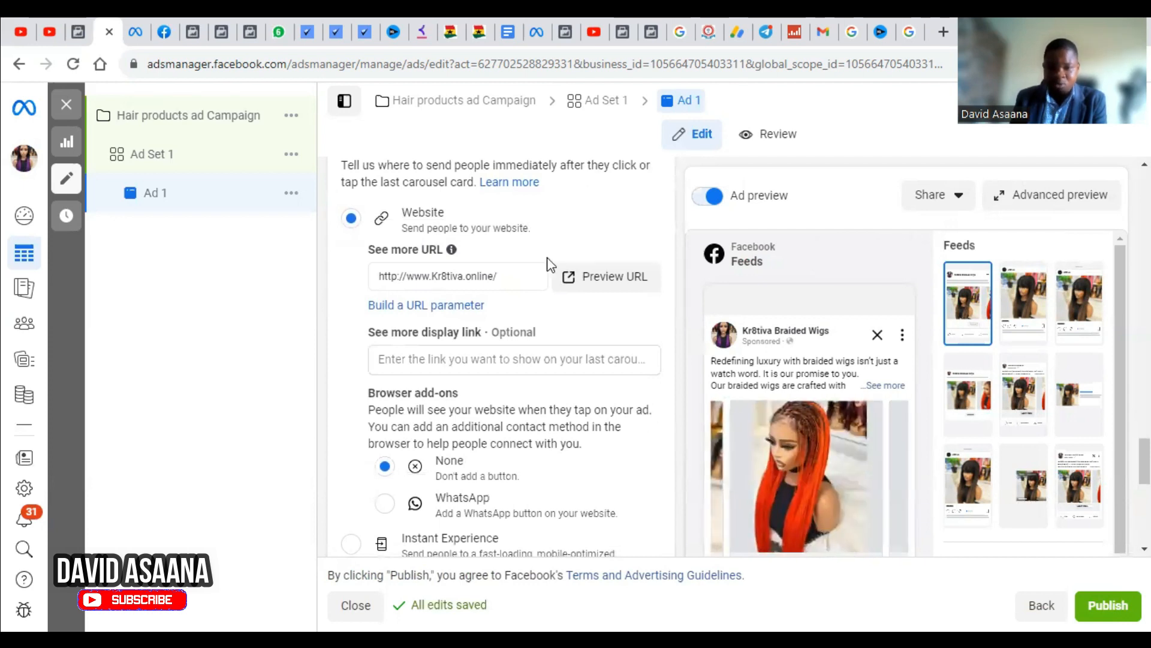
Expand the Untitled design (21).jpg carousel card and examine its headline, description and website URL fields
{"action": "scroll", "coordinate": [514, 344], "scroll_direction": "up", "scroll_amount": 10}
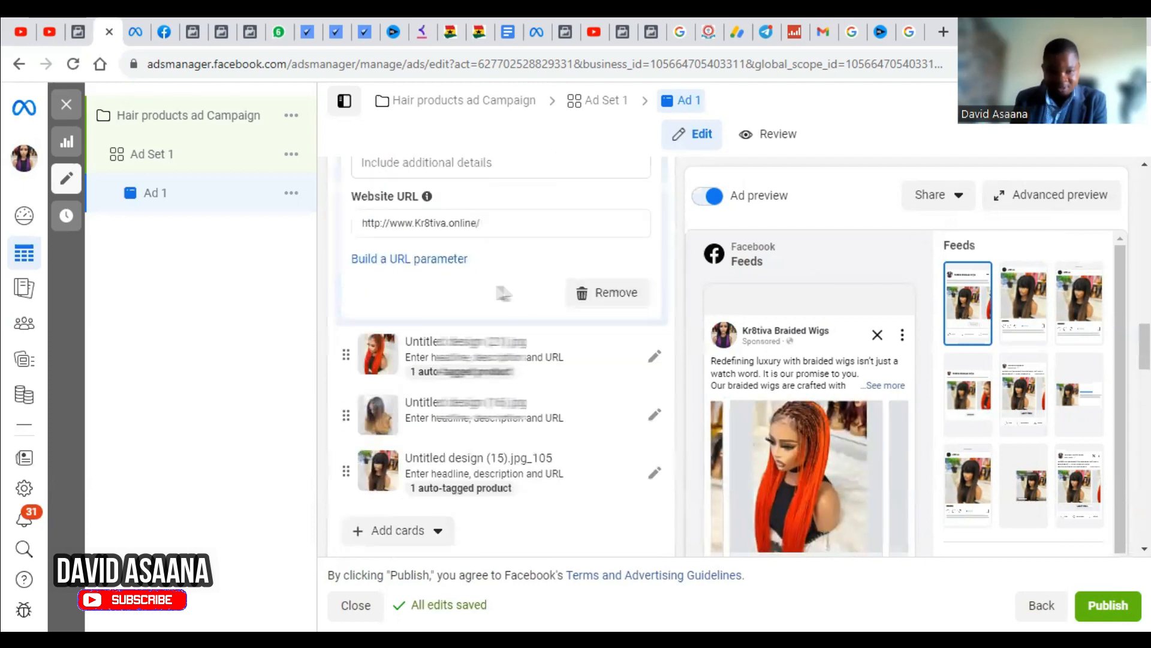
{"action": "left_click", "coordinate": [501, 359]}
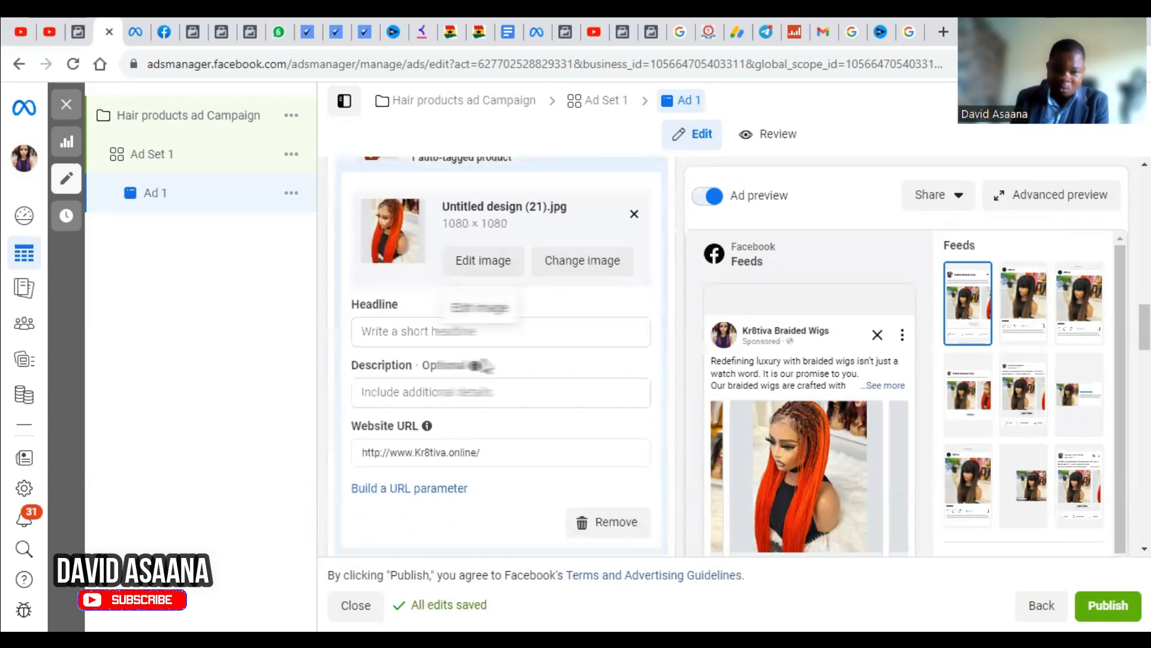
{"action": "left_click", "coordinate": [503, 367]}
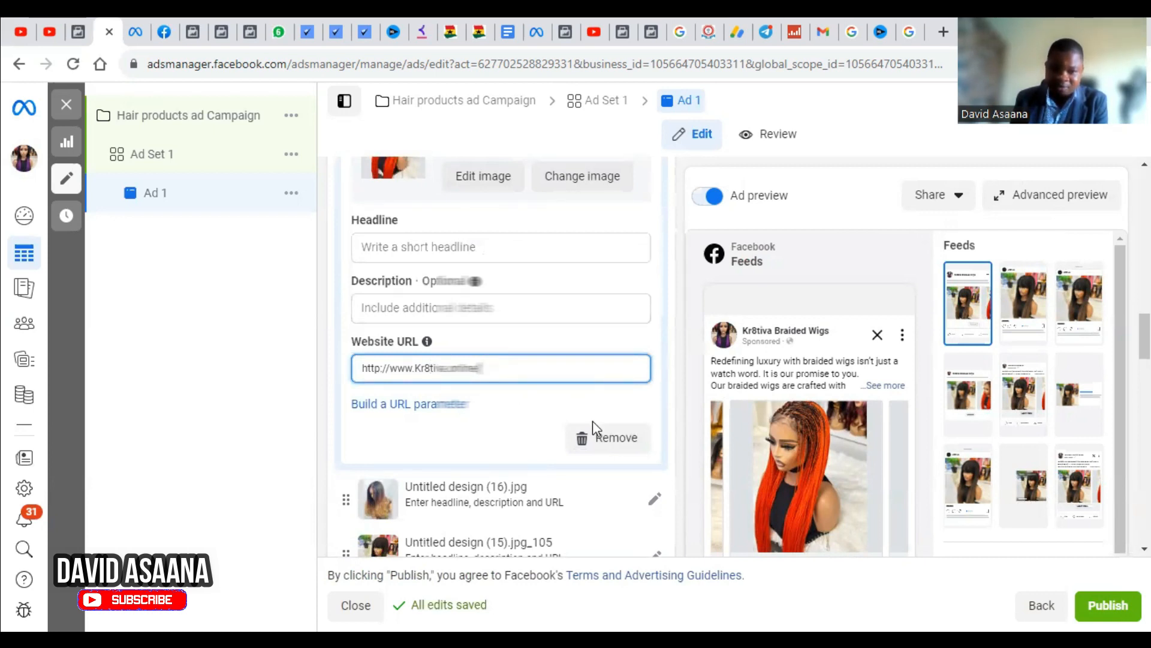
{"action": "left_click", "coordinate": [219, 335]}
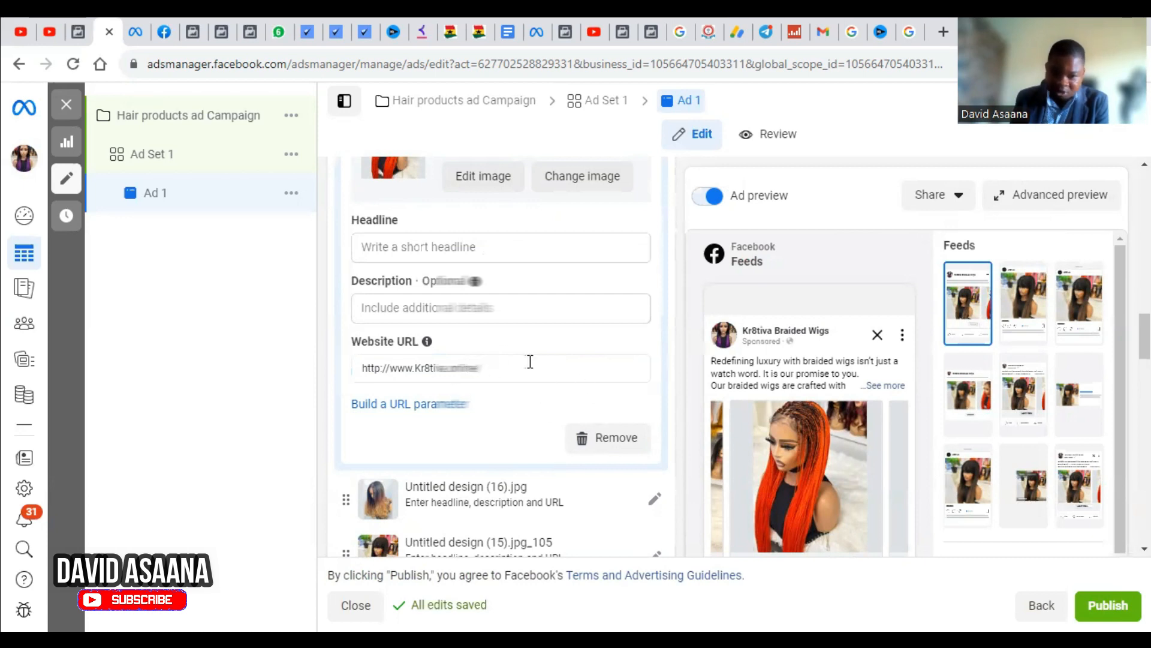
{"action": "scroll", "coordinate": [517, 366], "scroll_direction": "down", "scroll_amount": 3}
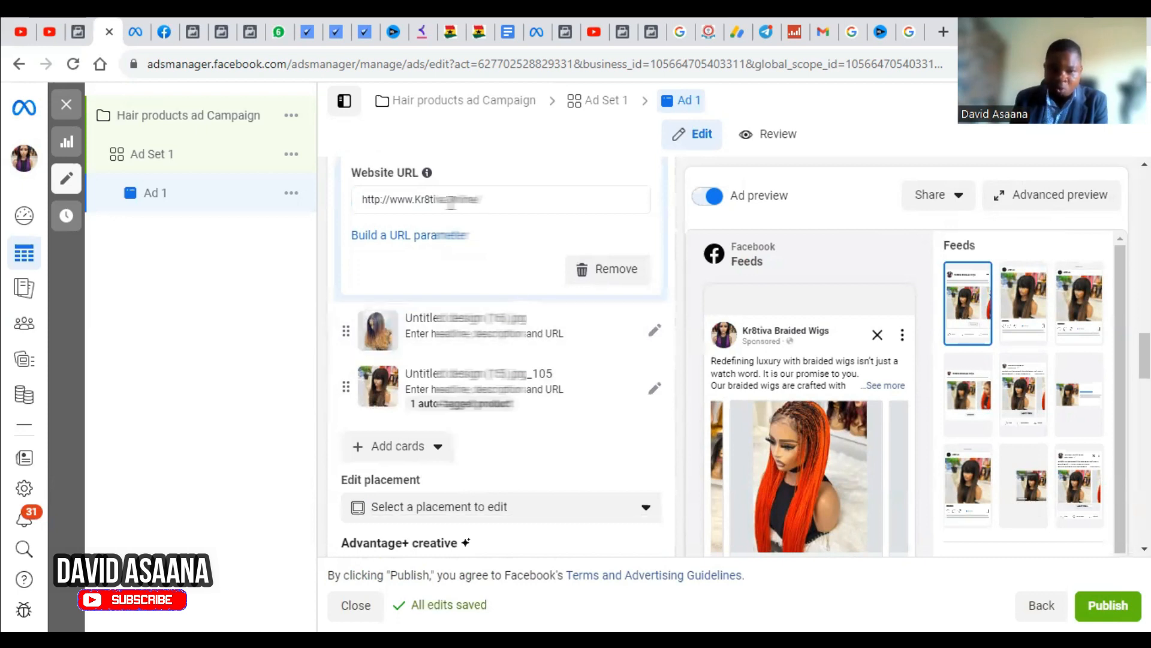
{"action": "scroll", "coordinate": [489, 233], "scroll_direction": "up", "scroll_amount": 5}
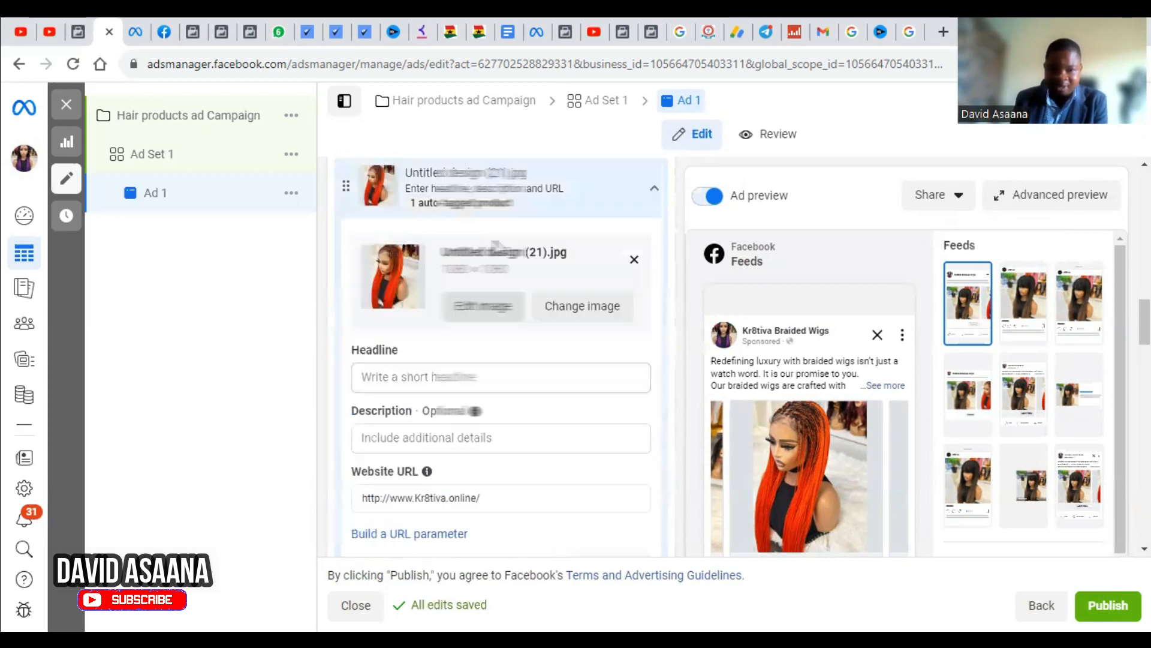
{"action": "scroll", "coordinate": [503, 275], "scroll_direction": "up", "scroll_amount": 3}
{"action": "scroll", "coordinate": [507, 273], "scroll_direction": "down", "scroll_amount": 10}
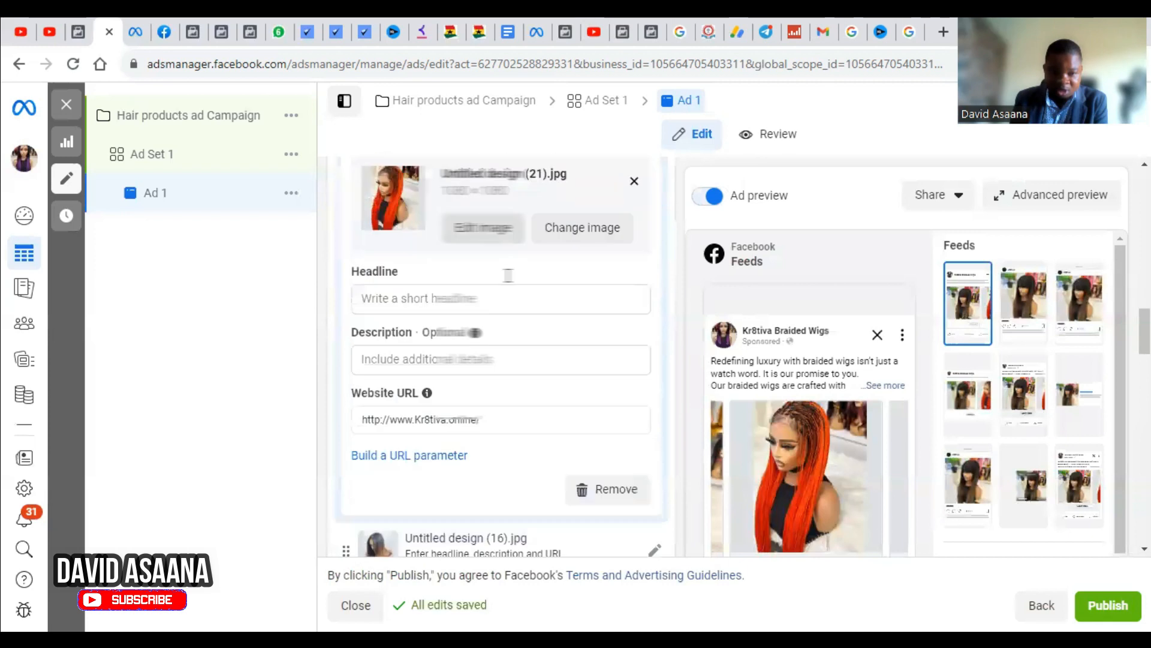
{"action": "scroll", "coordinate": [520, 307], "scroll_direction": "down", "scroll_amount": 3}
{"action": "scroll", "coordinate": [521, 307], "scroll_direction": "up", "scroll_amount": 4}
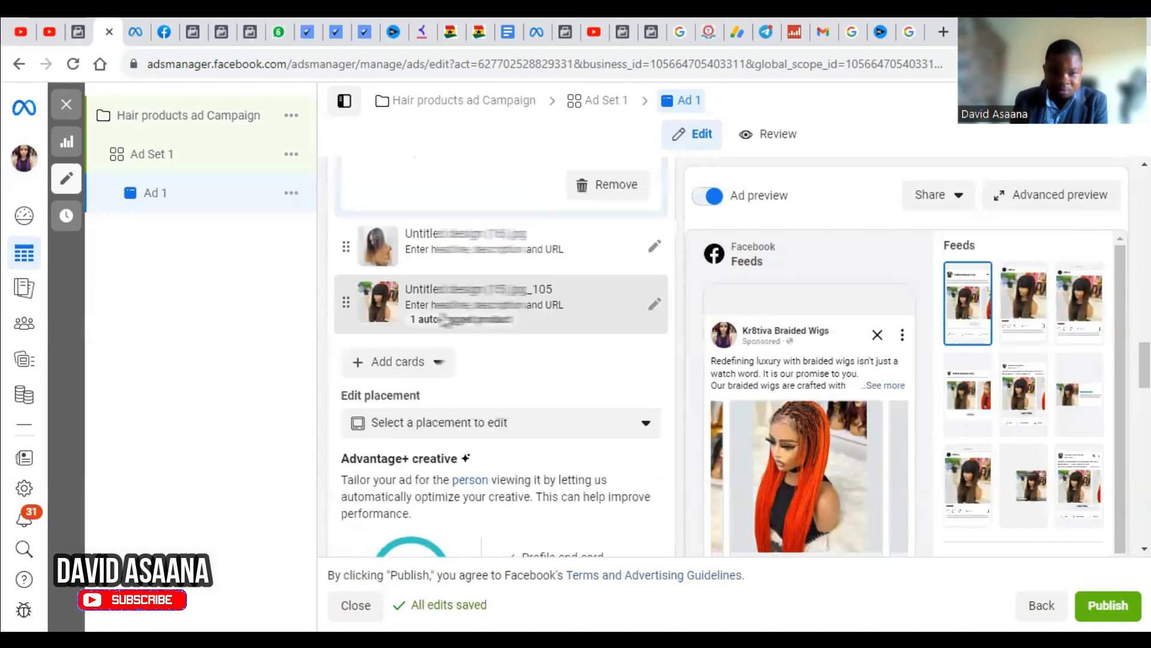
{"action": "scroll", "coordinate": [485, 372], "scroll_direction": "up", "scroll_amount": 5}
{"action": "scroll", "coordinate": [485, 372], "scroll_direction": "down", "scroll_amount": 1}
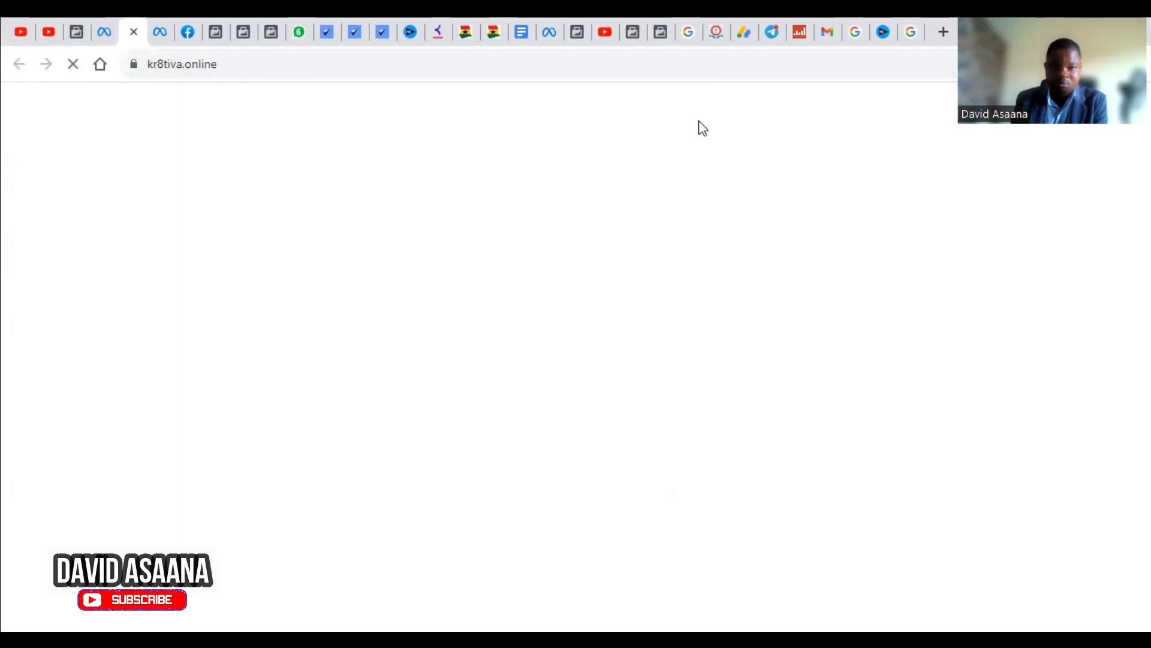
Look through the kr8tiva.online store home page, dismissing the newsletter sign-up
{"action": "scroll", "coordinate": [681, 347], "scroll_direction": "down", "scroll_amount": 1}
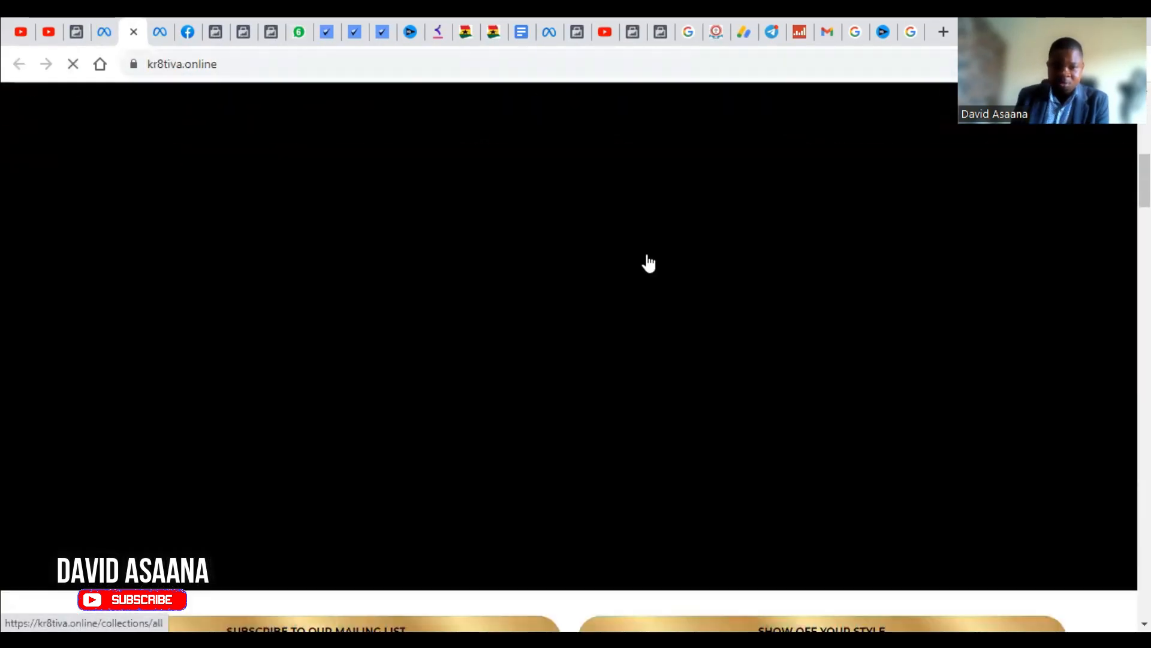
{"action": "scroll", "coordinate": [650, 262], "scroll_direction": "down", "scroll_amount": 4}
{"action": "scroll", "coordinate": [585, 327], "scroll_direction": "down", "scroll_amount": 4}
{"action": "scroll", "coordinate": [519, 312], "scroll_direction": "down", "scroll_amount": 3}
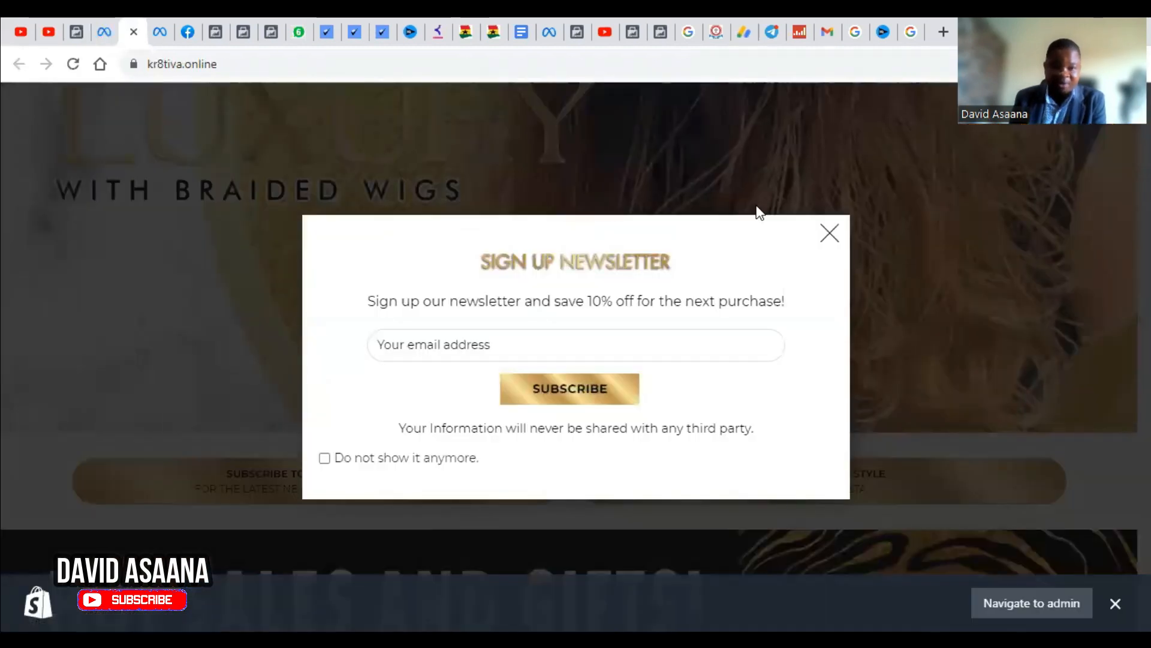
{"action": "left_click", "coordinate": [830, 233]}
{"action": "scroll", "coordinate": [335, 228], "scroll_direction": "up", "scroll_amount": 5}
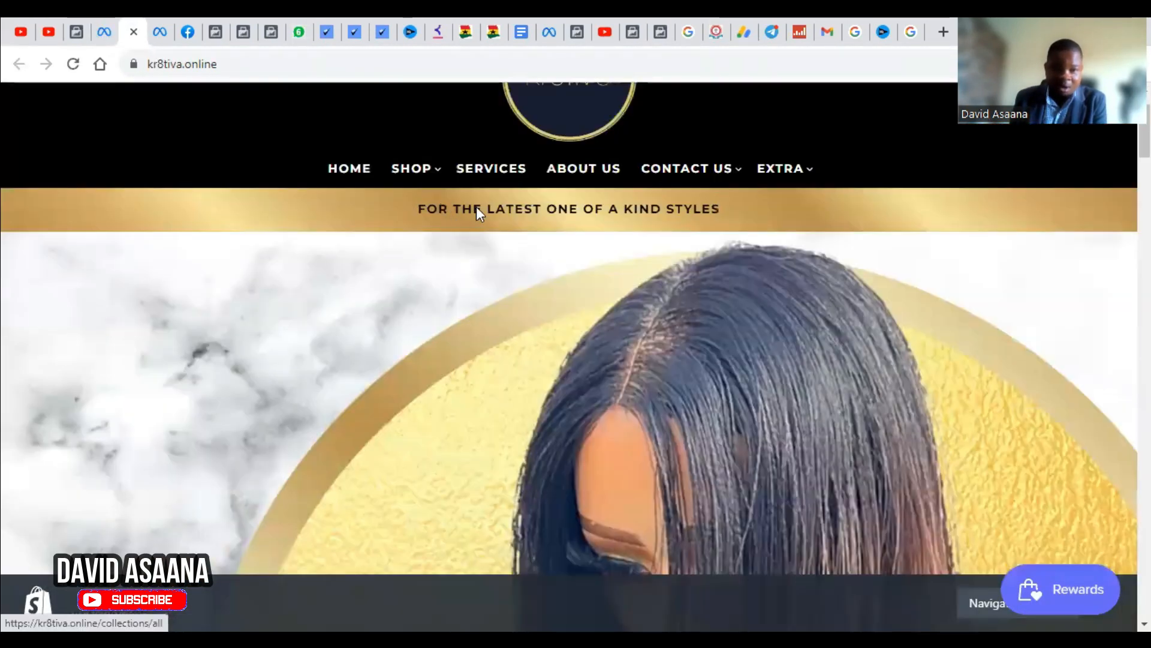
Open the Faux Locs collection in the store and view the Spring curls product page
{"action": "mouse_move", "coordinate": [444, 172]}
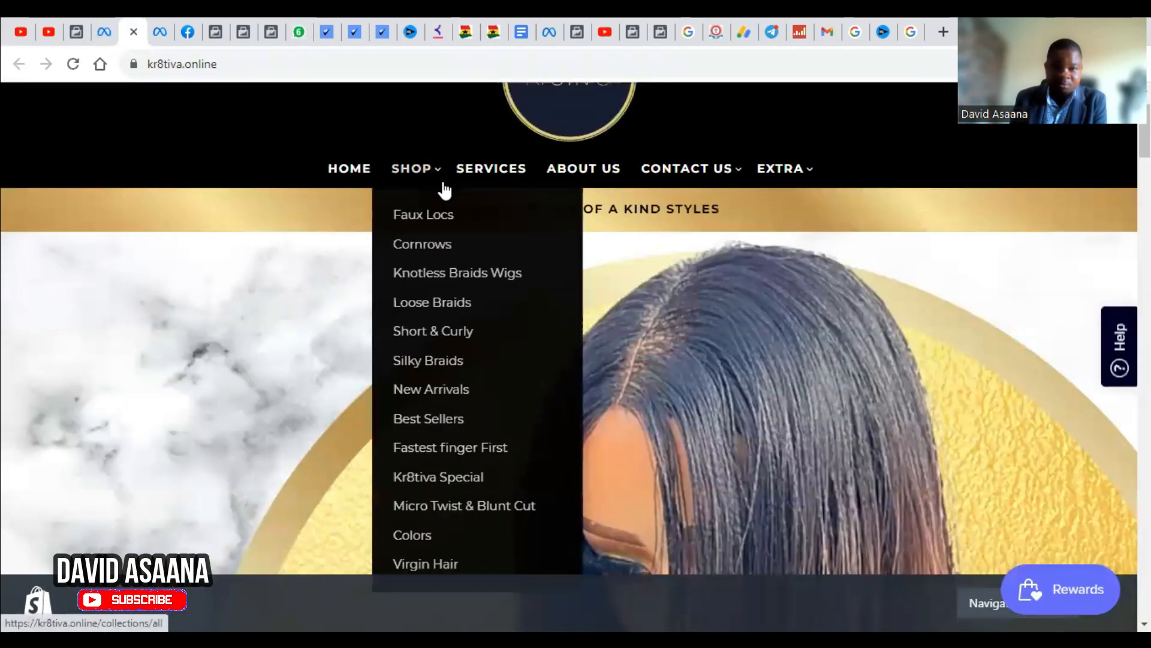
{"action": "left_click", "coordinate": [448, 217]}
{"action": "scroll", "coordinate": [470, 344], "scroll_direction": "down", "scroll_amount": 5}
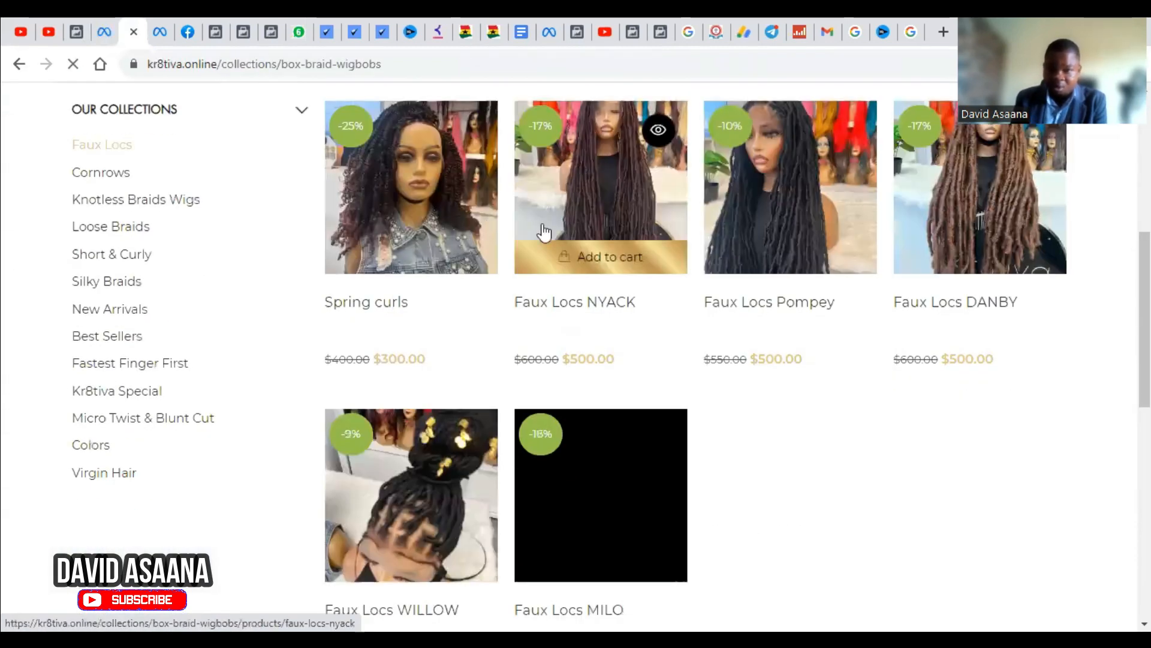
{"action": "scroll", "coordinate": [576, 415], "scroll_direction": "up", "scroll_amount": 3}
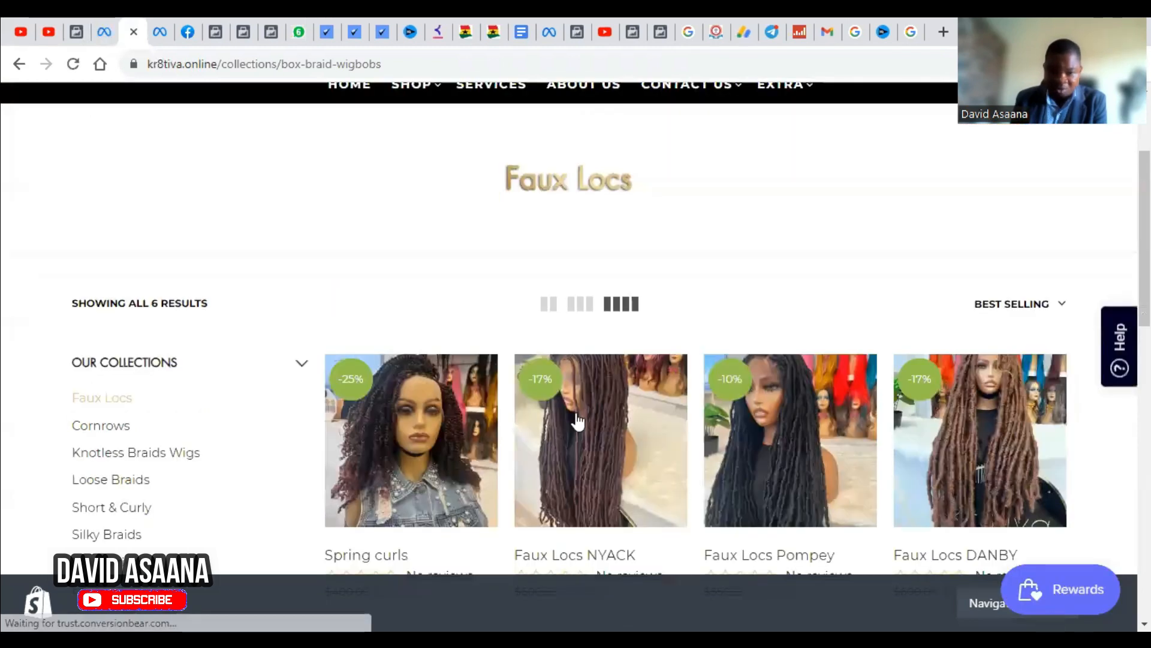
{"action": "left_click", "coordinate": [457, 438]}
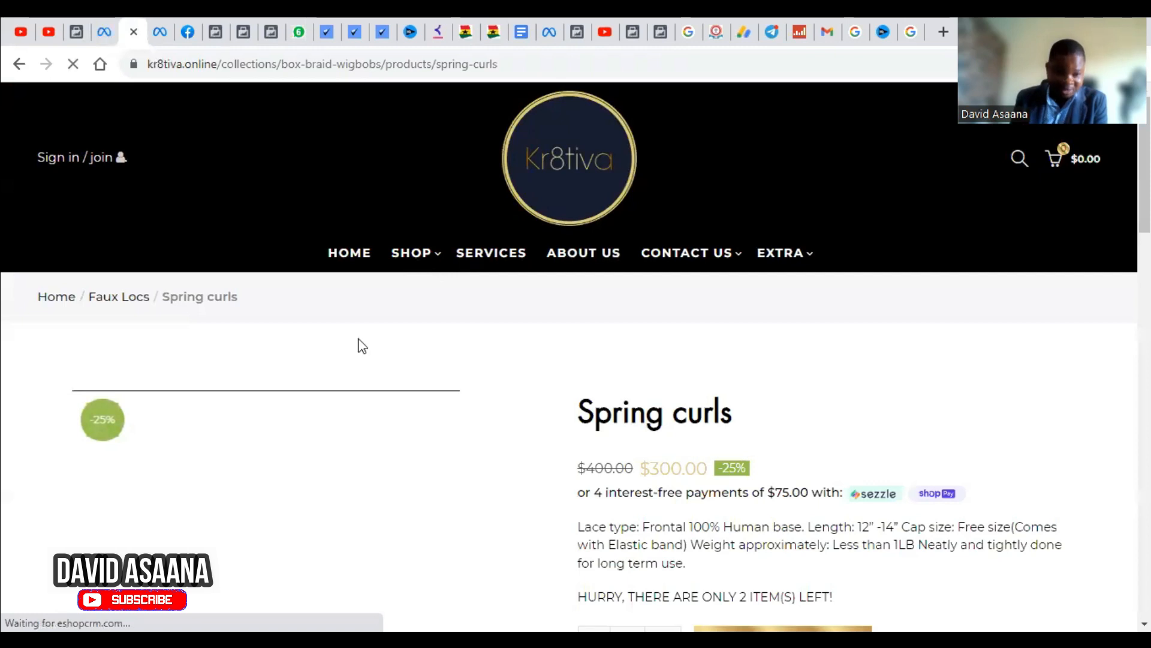
Copy the Spring curls product page's URL and return to the carousel card's website URL in Ads Manager
{"action": "left_click", "coordinate": [455, 65]}
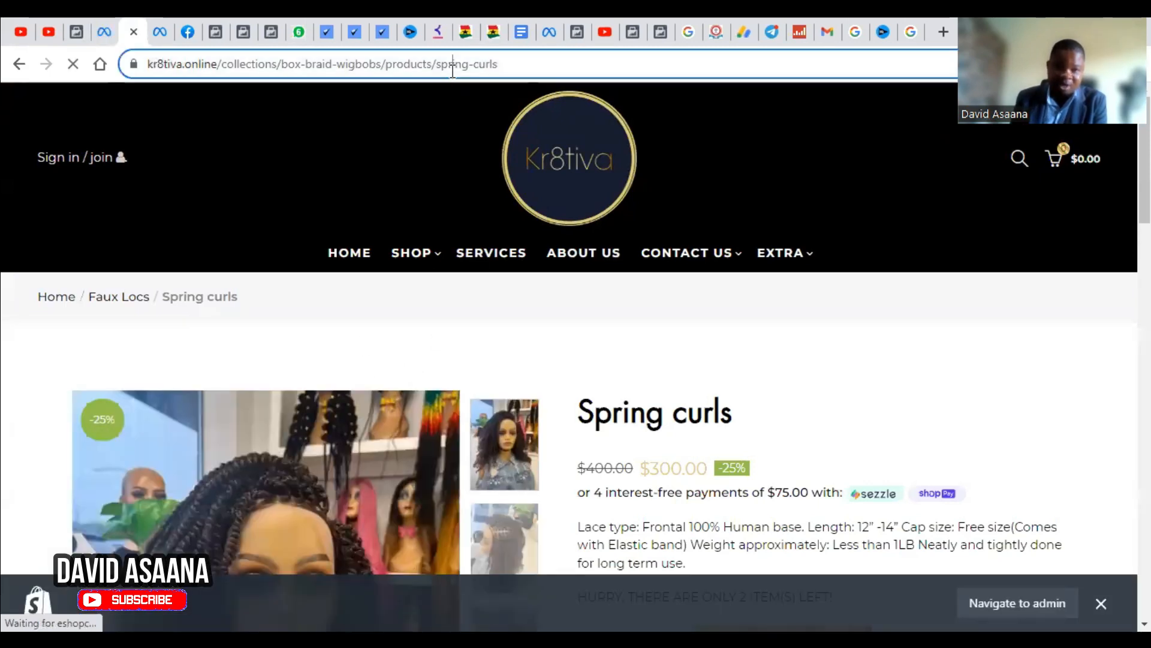
{"action": "right_click", "coordinate": [457, 66]}
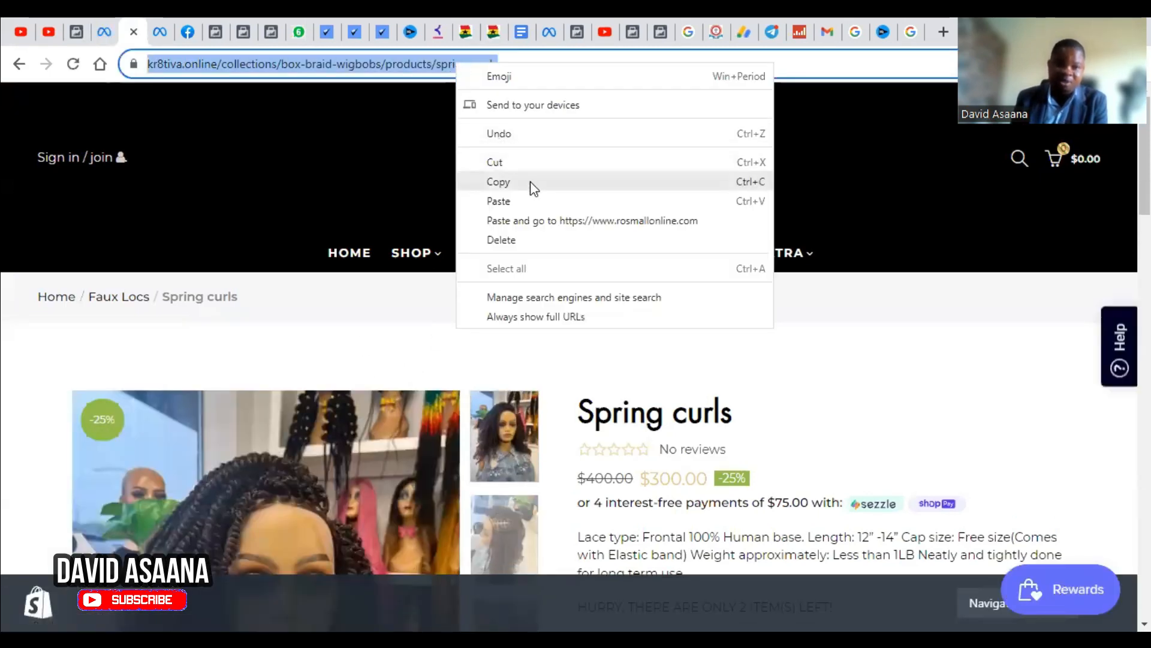
{"action": "left_click", "coordinate": [532, 182]}
{"action": "left_click", "coordinate": [96, 22]}
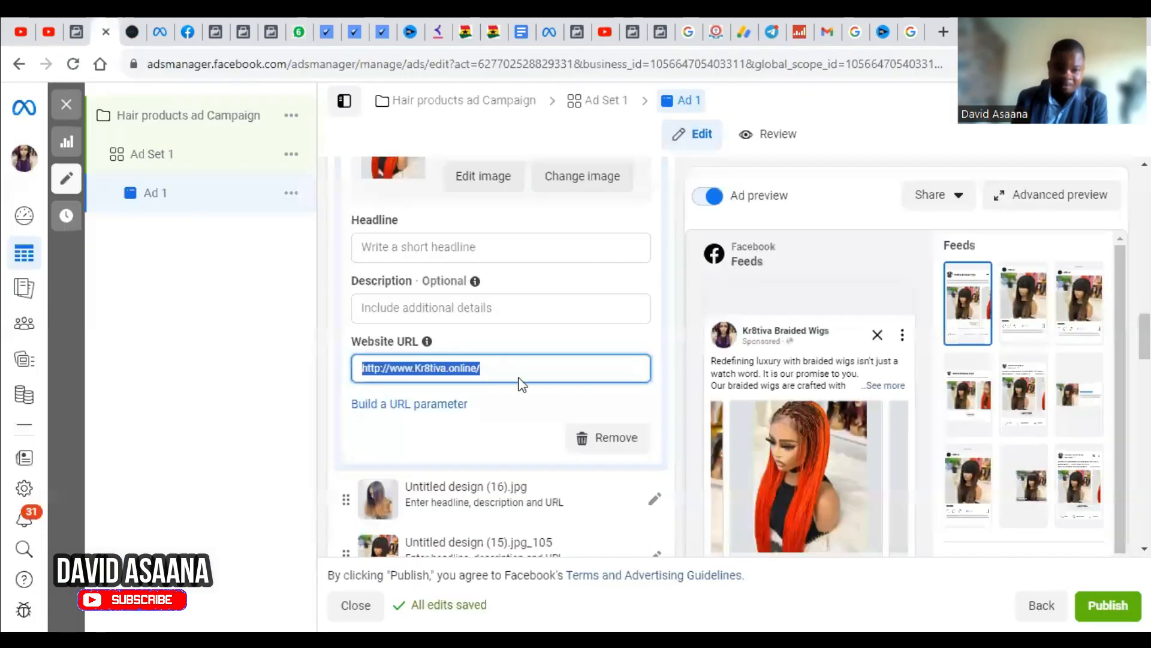
{"action": "left_click", "coordinate": [227, 354]}
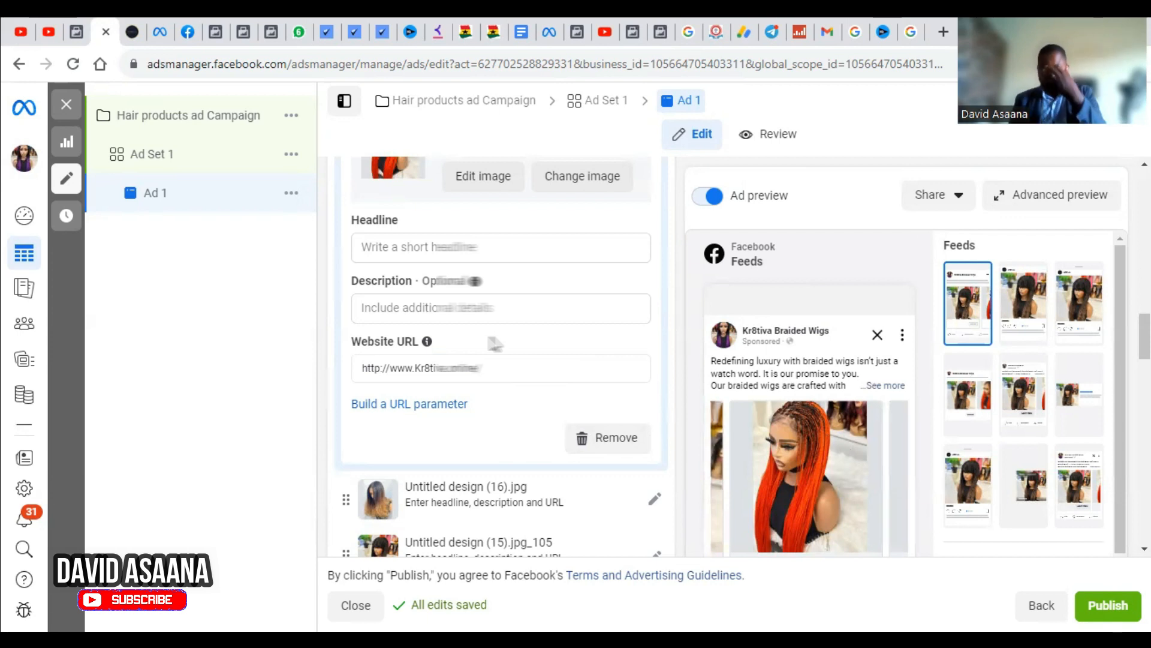
Review the ad's carousel cards, Advantage+ creative options, primary text, call to action and tracking settings
{"action": "scroll", "coordinate": [495, 344], "scroll_direction": "down", "scroll_amount": 7}
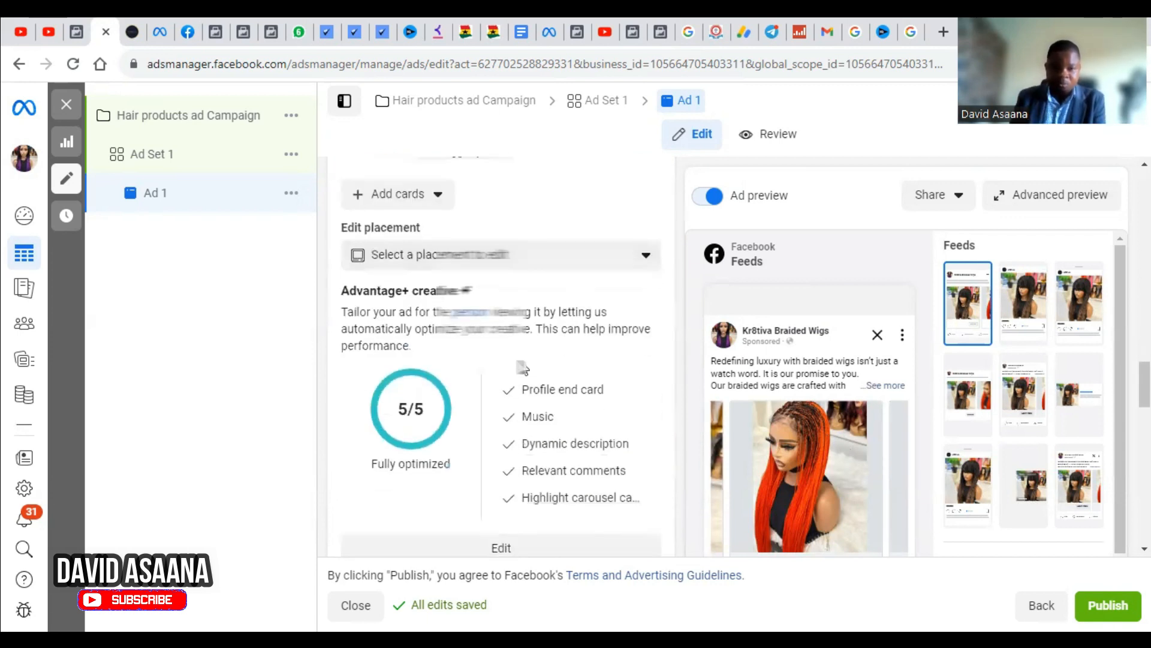
{"action": "scroll", "coordinate": [463, 264], "scroll_direction": "up", "scroll_amount": 6}
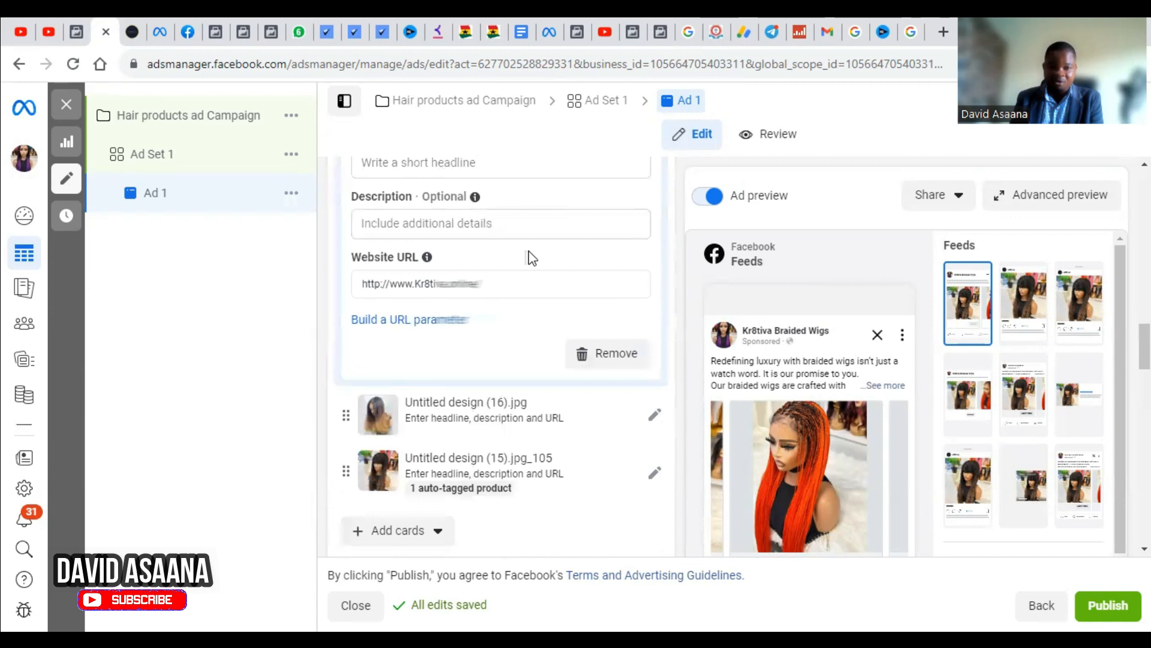
{"action": "mouse_move", "coordinate": [467, 198]}
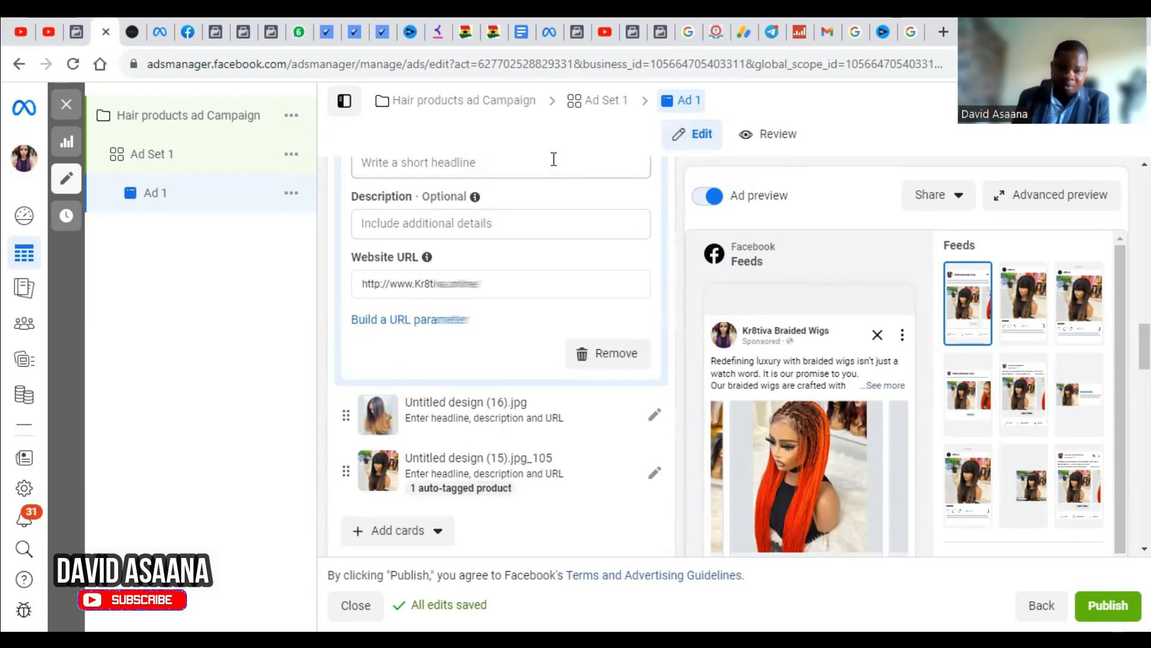
{"action": "scroll", "coordinate": [690, 327], "scroll_direction": "down", "scroll_amount": 8}
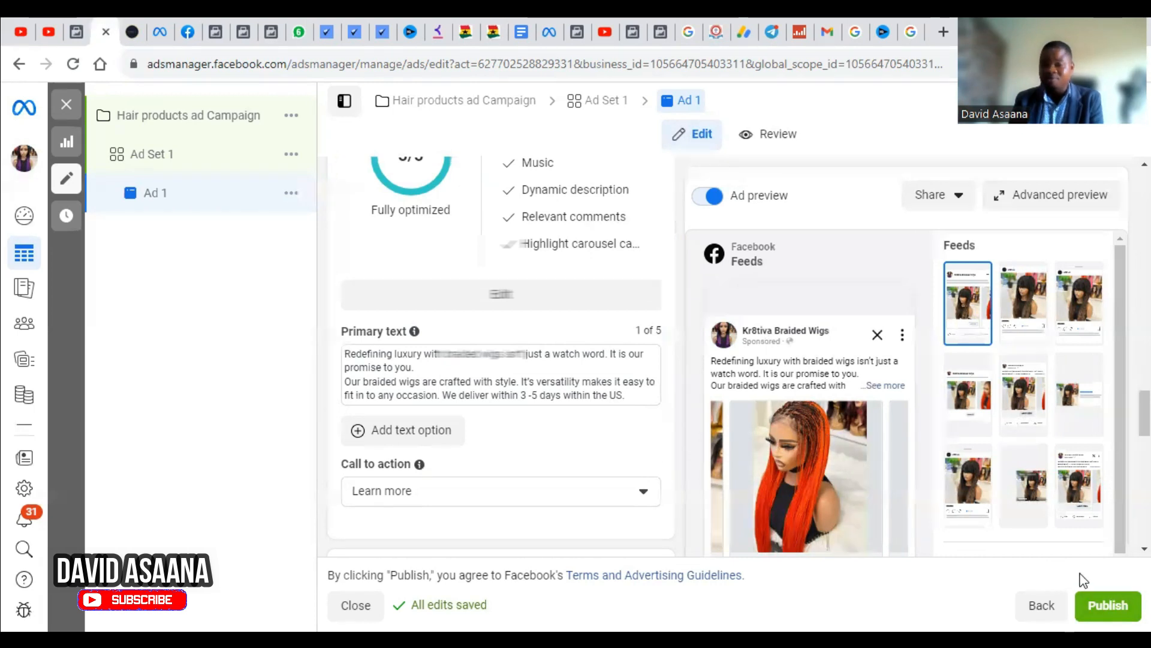
{"action": "scroll", "coordinate": [516, 366], "scroll_direction": "up", "scroll_amount": 6}
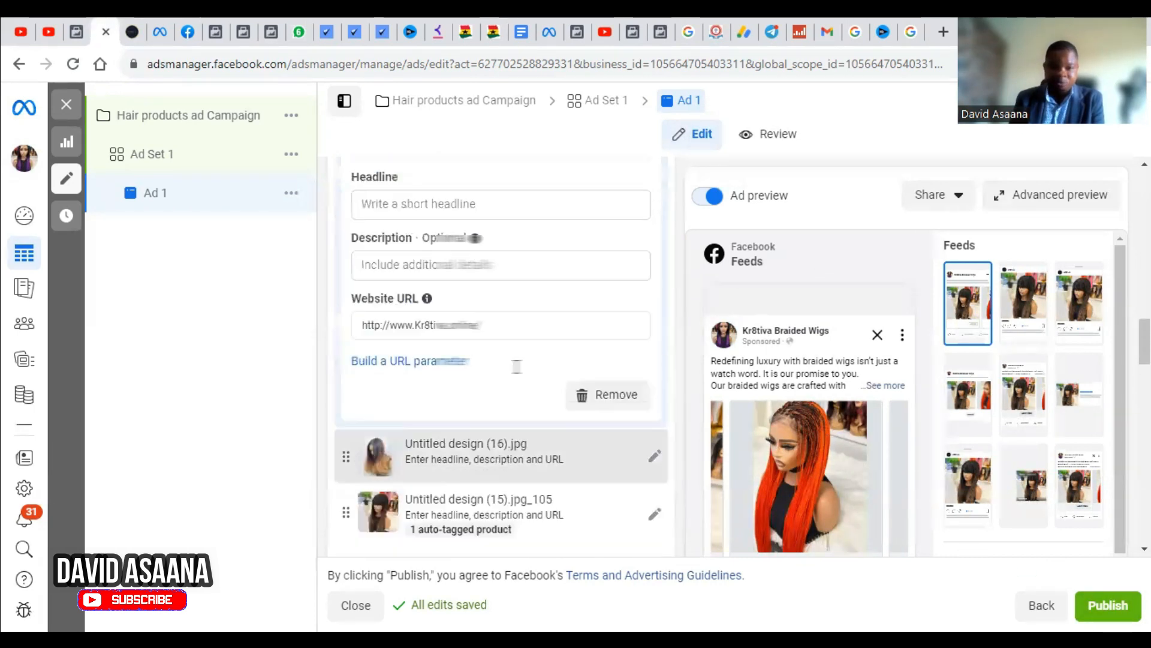
{"action": "scroll", "coordinate": [516, 365], "scroll_direction": "down", "scroll_amount": 12}
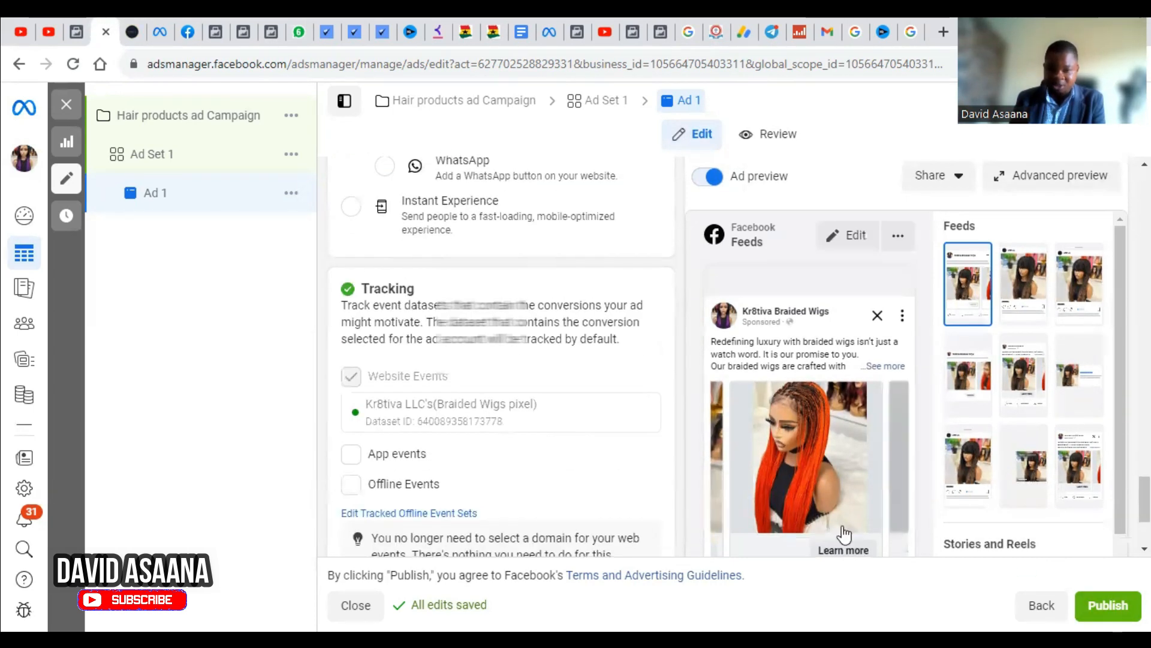
Set the headline of the first carousel card, Untitled design (15).jpg_105, to $250
{"action": "scroll", "coordinate": [843, 532], "scroll_direction": "down", "scroll_amount": 3}
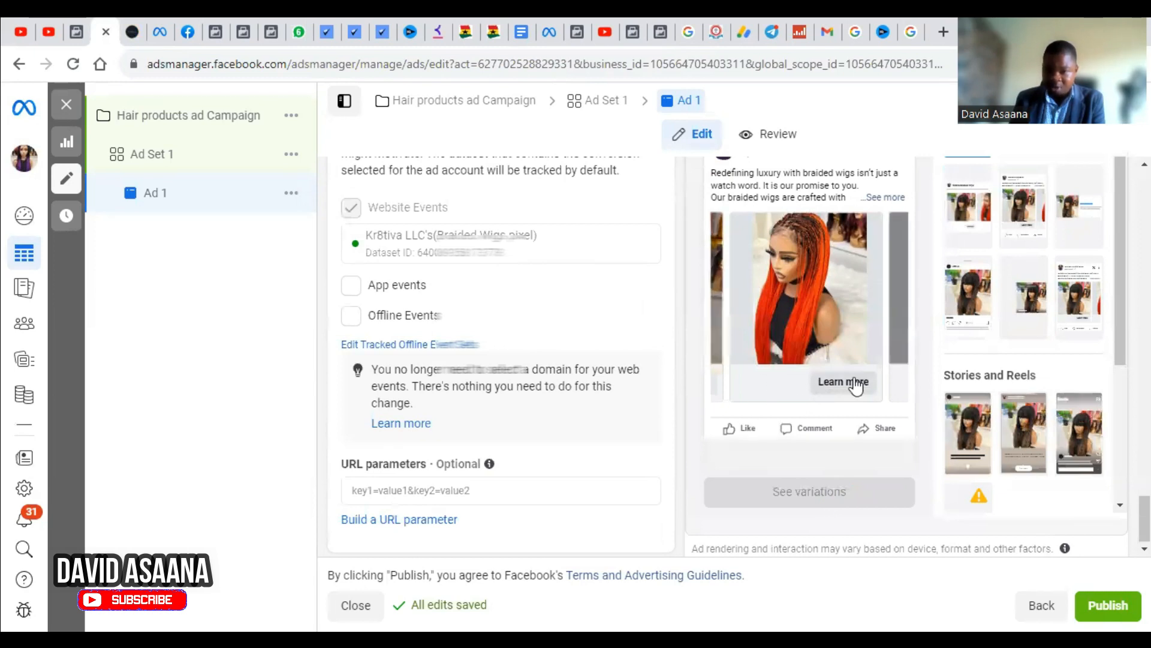
{"action": "scroll", "coordinate": [458, 330], "scroll_direction": "up", "scroll_amount": 4}
{"action": "scroll", "coordinate": [460, 334], "scroll_direction": "down", "scroll_amount": 4}
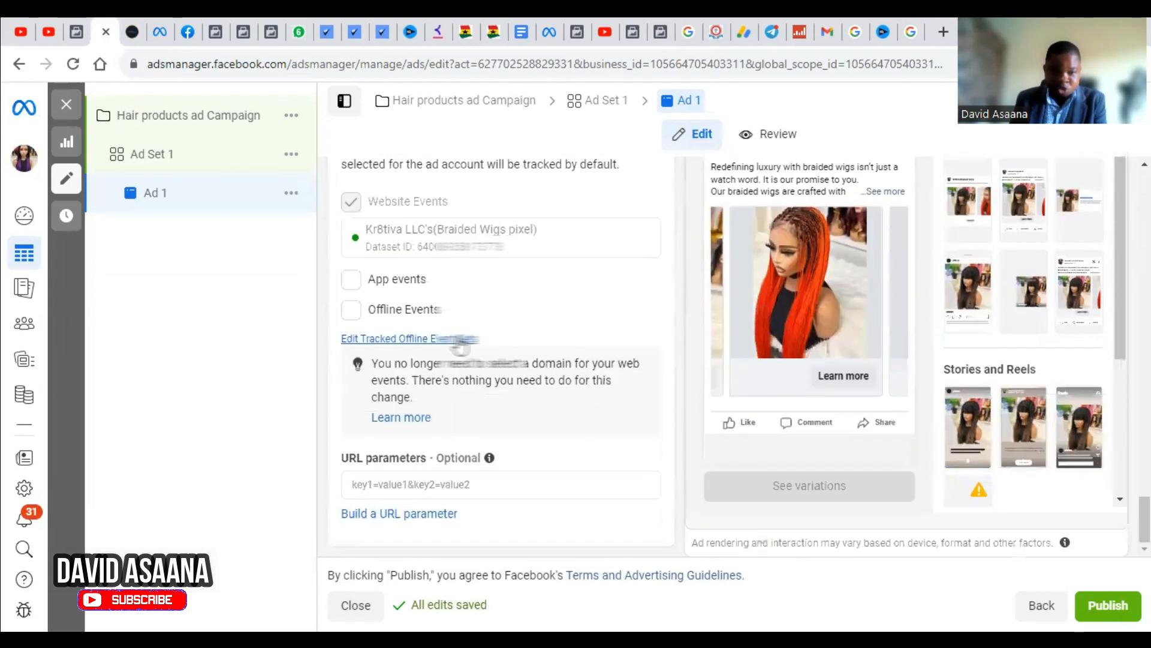
{"action": "scroll", "coordinate": [457, 337], "scroll_direction": "up", "scroll_amount": 17}
{"action": "scroll", "coordinate": [442, 376], "scroll_direction": "up", "scroll_amount": 5}
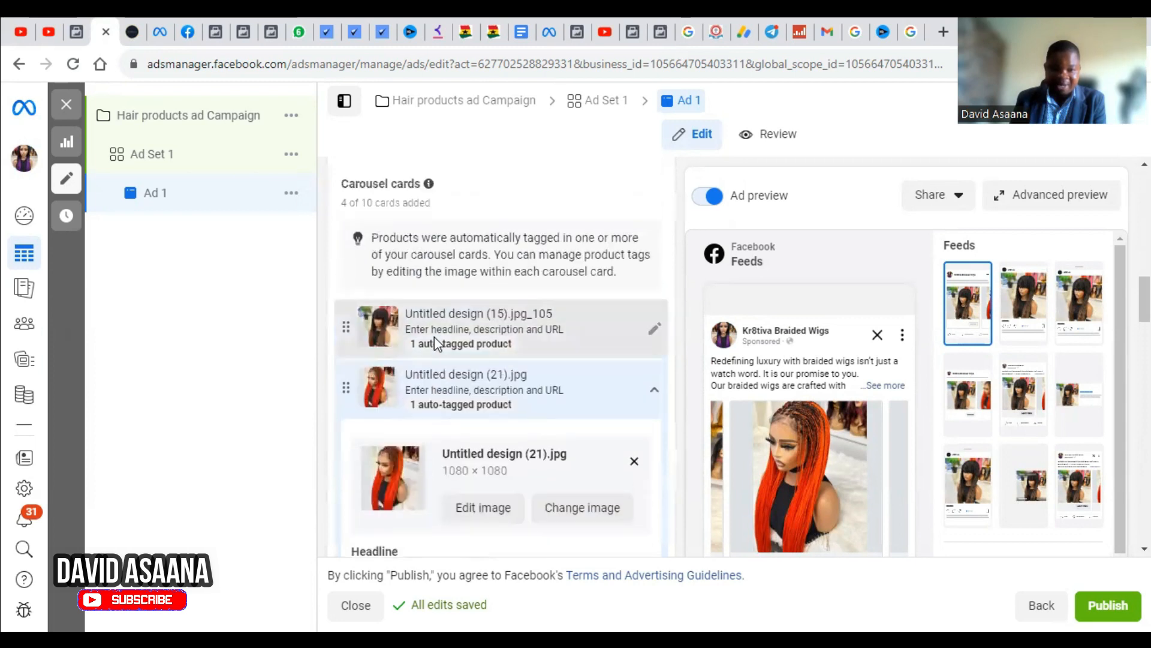
{"action": "left_click", "coordinate": [447, 322]}
{"action": "scroll", "coordinate": [433, 421], "scroll_direction": "down", "scroll_amount": 3}
{"action": "left_click", "coordinate": [426, 355]}
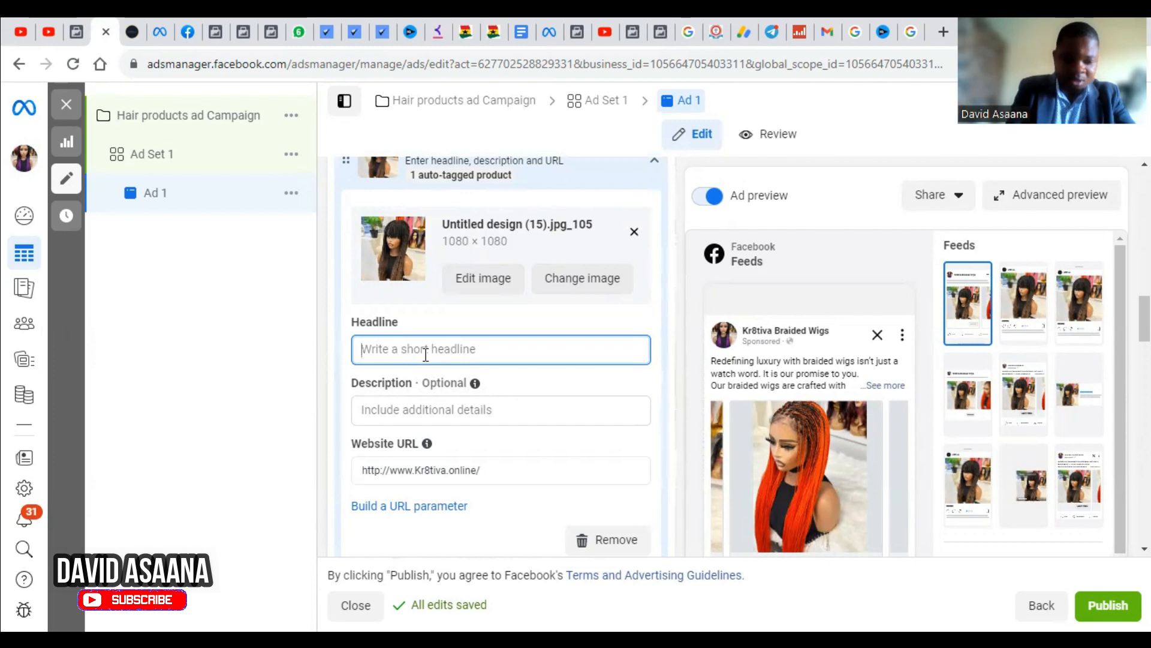
{"action": "type", "text": "$250"}
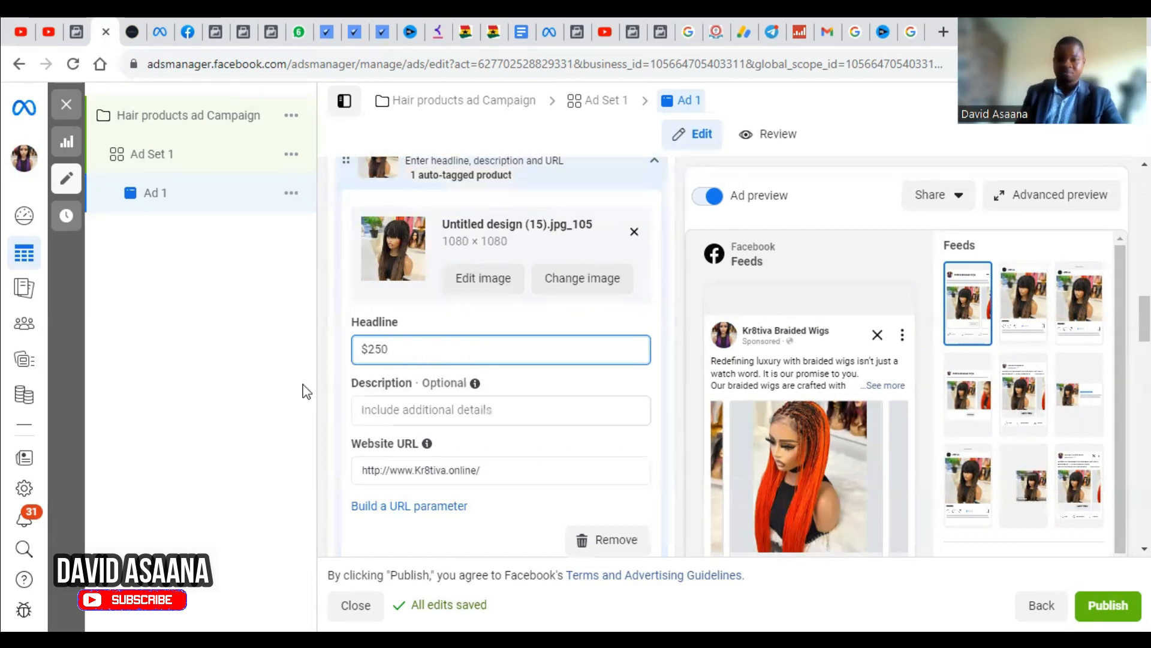
{"action": "left_click", "coordinate": [306, 391]}
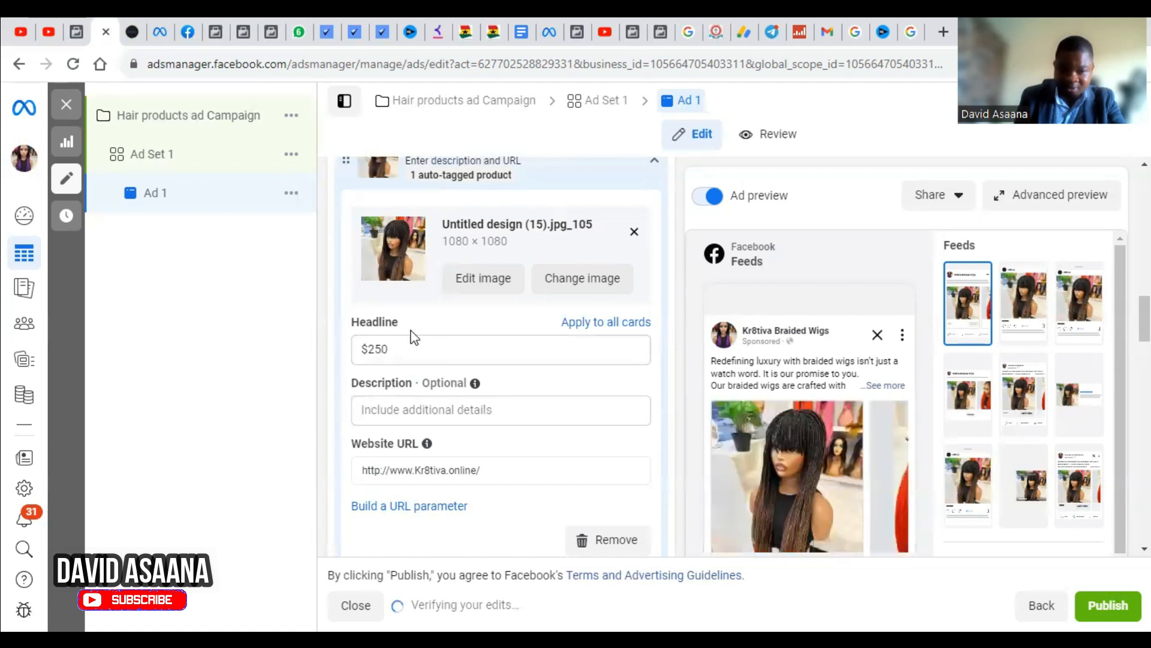
Check the first card's headline in the Facebook feed preview and browse through the other carousel cards
{"action": "scroll", "coordinate": [958, 521], "scroll_direction": "down", "scroll_amount": 3}
{"action": "scroll", "coordinate": [743, 470], "scroll_direction": "down", "scroll_amount": 5}
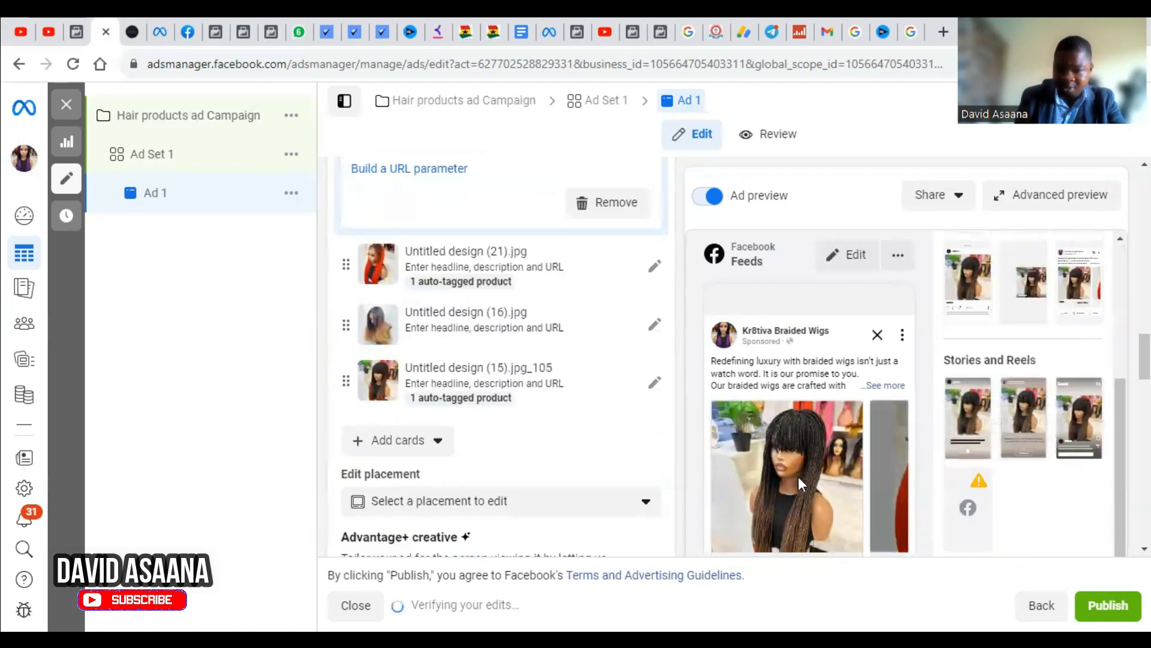
{"action": "scroll", "coordinate": [797, 480], "scroll_direction": "down", "scroll_amount": 10}
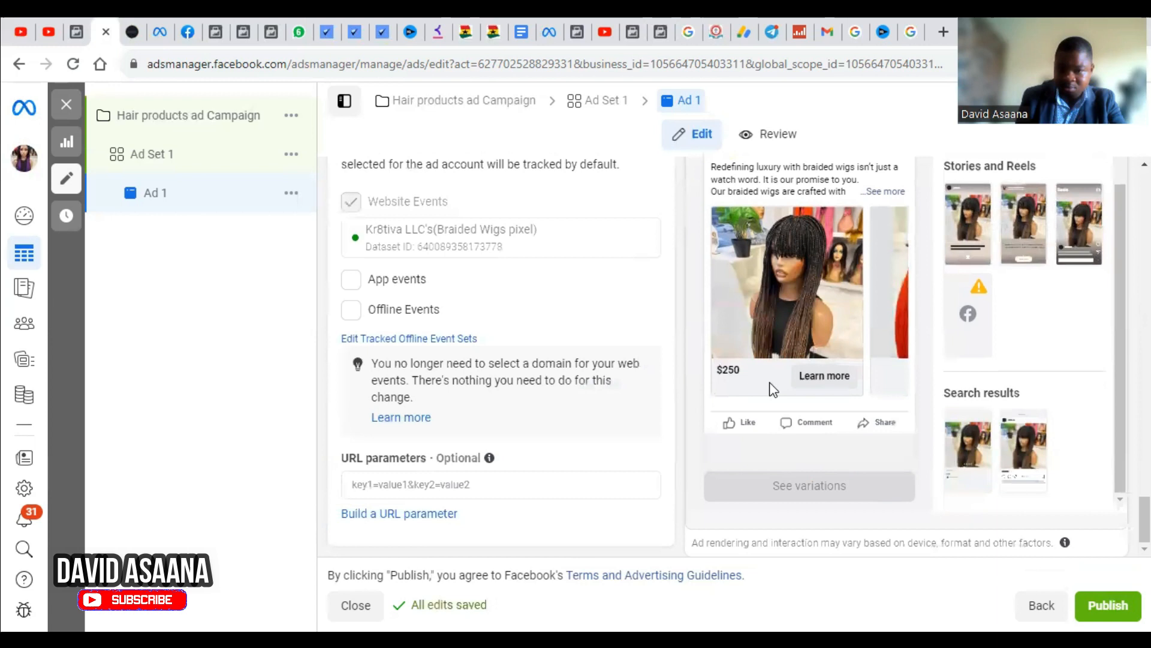
{"action": "left_click", "coordinate": [893, 290]}
{"action": "left_click", "coordinate": [898, 282]}
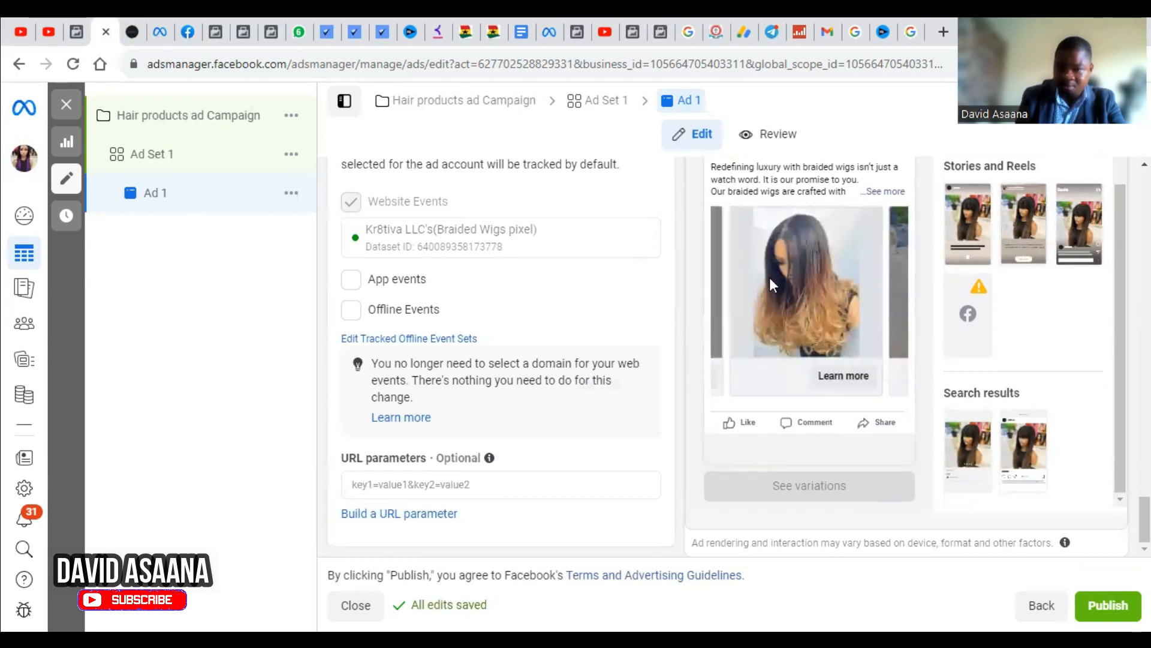
{"action": "left_click", "coordinate": [715, 282]}
{"action": "left_click", "coordinate": [713, 279]}
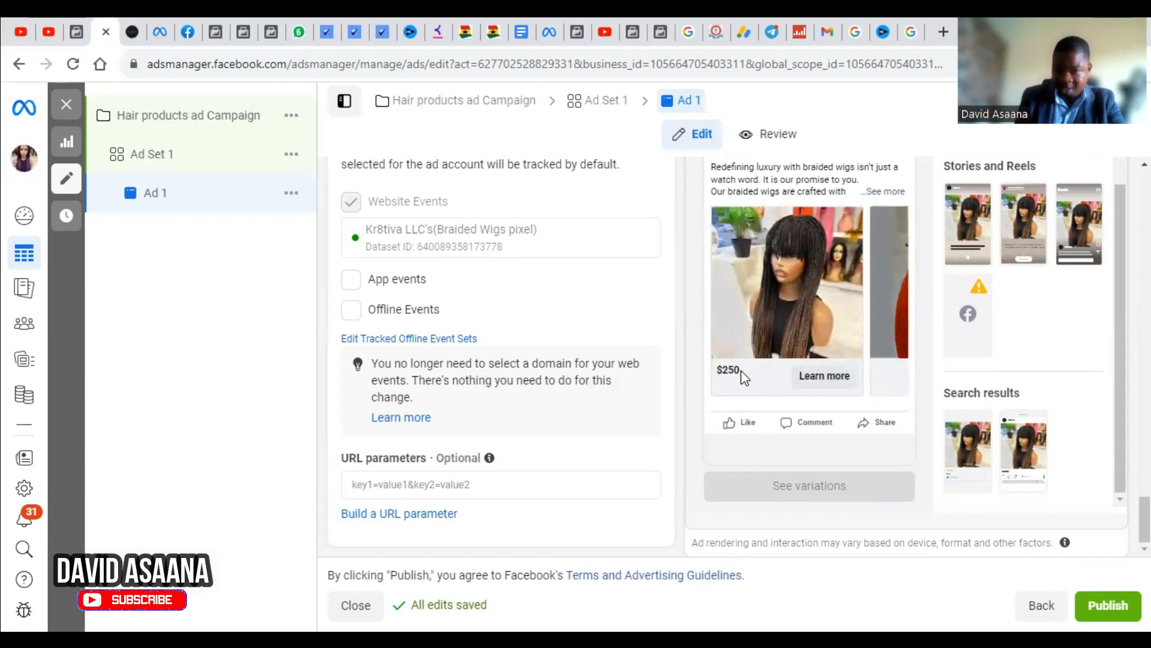
Look over the primary text, tracking and carousel card settings, including the fields of the Untitled design (21).jpg card
{"action": "scroll", "coordinate": [461, 362], "scroll_direction": "up", "scroll_amount": 15}
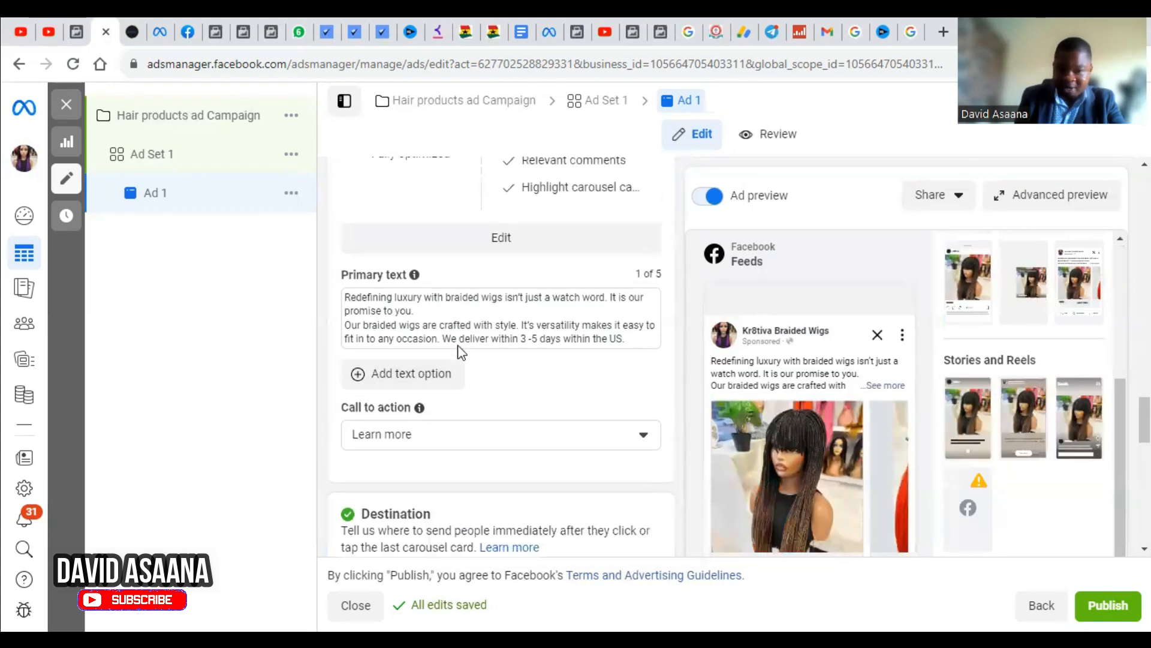
{"action": "scroll", "coordinate": [462, 362], "scroll_direction": "down", "scroll_amount": 15}
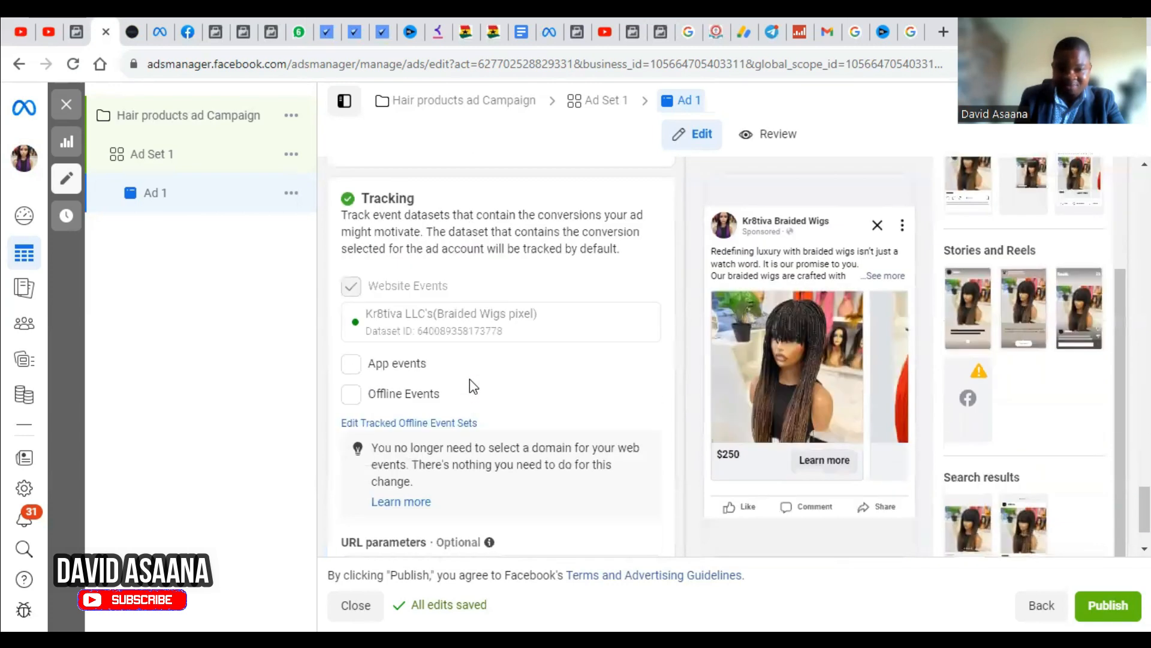
{"action": "scroll", "coordinate": [474, 379], "scroll_direction": "up", "scroll_amount": 15}
{"action": "scroll", "coordinate": [471, 384], "scroll_direction": "down", "scroll_amount": 6}
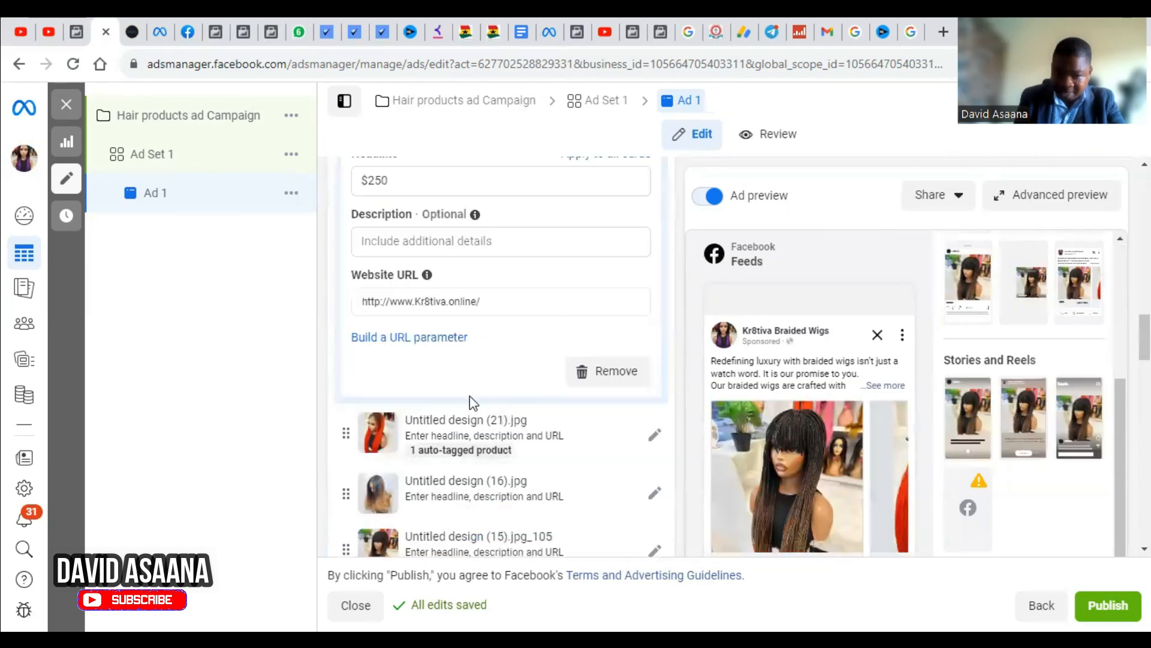
{"action": "scroll", "coordinate": [469, 395], "scroll_direction": "up", "scroll_amount": 3}
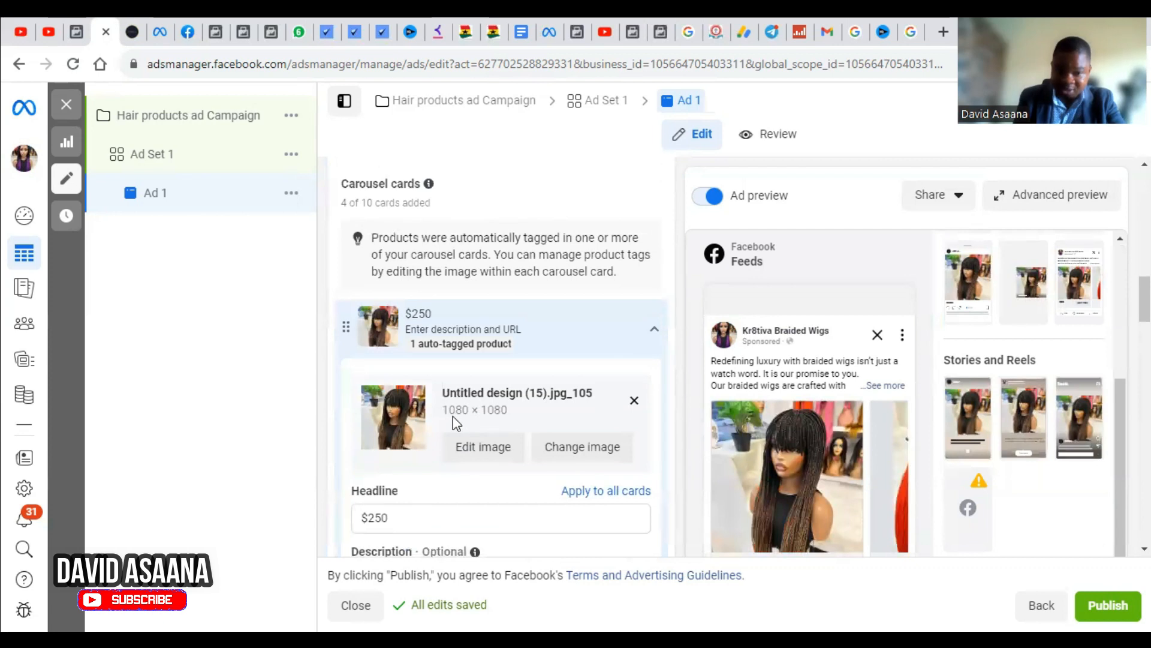
{"action": "scroll", "coordinate": [578, 397], "scroll_direction": "down", "scroll_amount": 3}
{"action": "scroll", "coordinate": [370, 427], "scroll_direction": "down", "scroll_amount": 4}
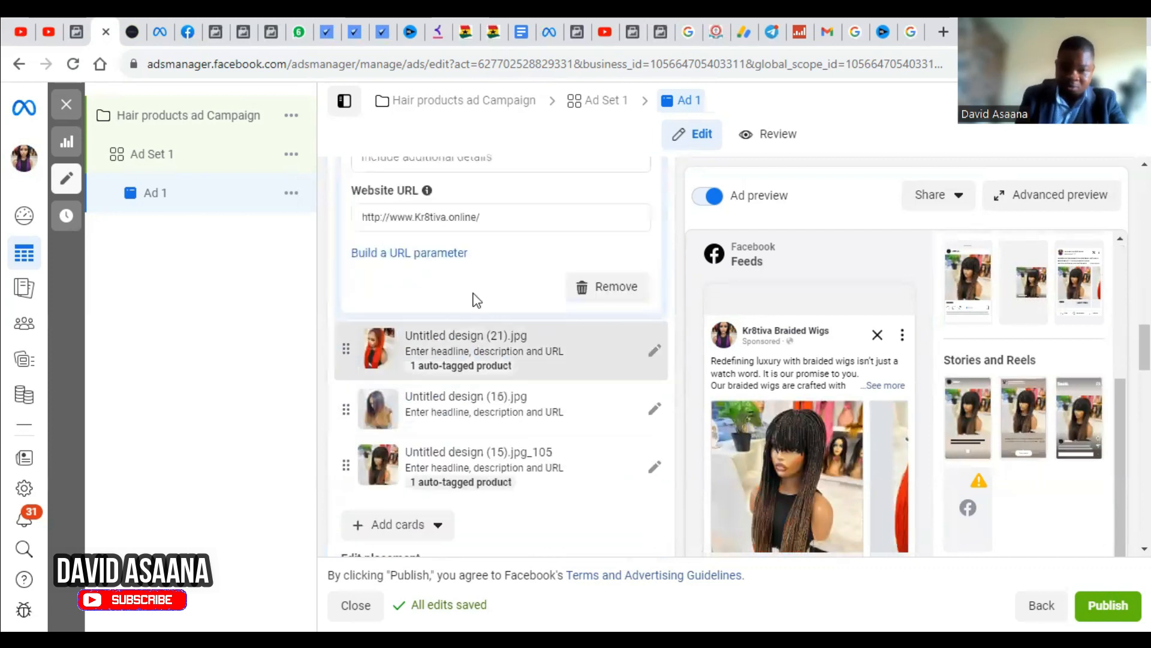
{"action": "left_click", "coordinate": [465, 337]}
{"action": "scroll", "coordinate": [442, 203], "scroll_direction": "up", "scroll_amount": 2}
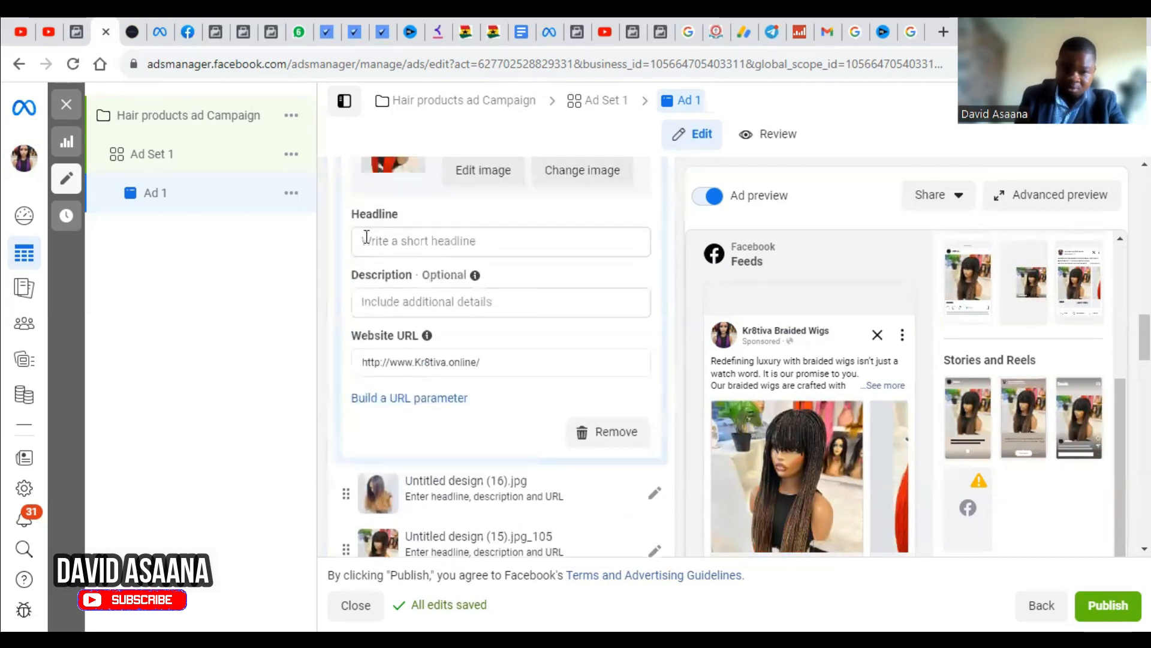
{"action": "scroll", "coordinate": [420, 258], "scroll_direction": "up", "scroll_amount": 9}
{"action": "scroll", "coordinate": [437, 300], "scroll_direction": "down", "scroll_amount": 5}
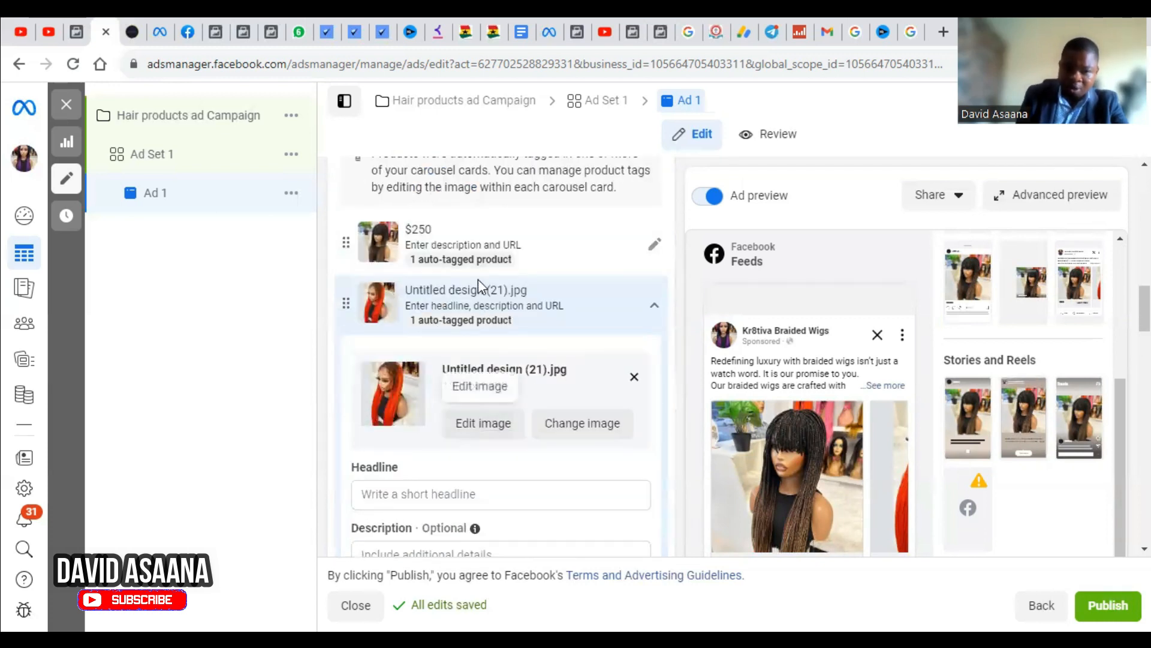
Move the $250 price from the first carousel card's headline to its description
{"action": "left_click", "coordinate": [460, 237]}
{"action": "scroll", "coordinate": [459, 388], "scroll_direction": "up", "scroll_amount": 3}
{"action": "scroll", "coordinate": [460, 388], "scroll_direction": "down", "scroll_amount": 5}
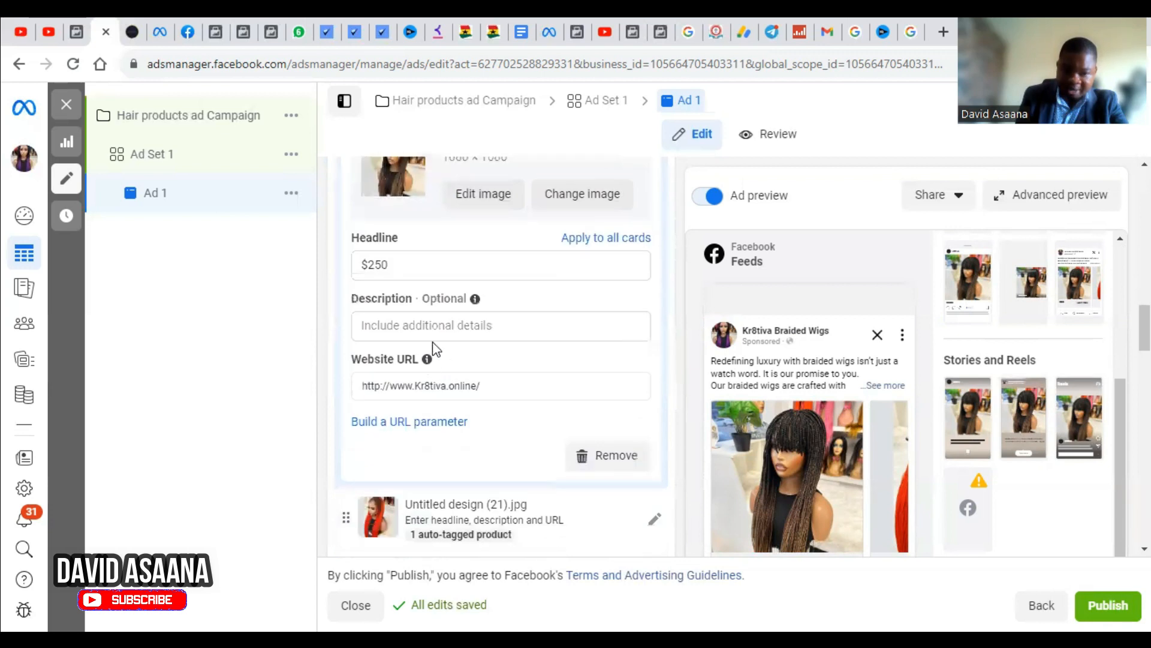
{"action": "left_click_drag", "start_coordinate": [420, 267], "coordinate": [354, 265]}
{"action": "right_click", "coordinate": [365, 259]}
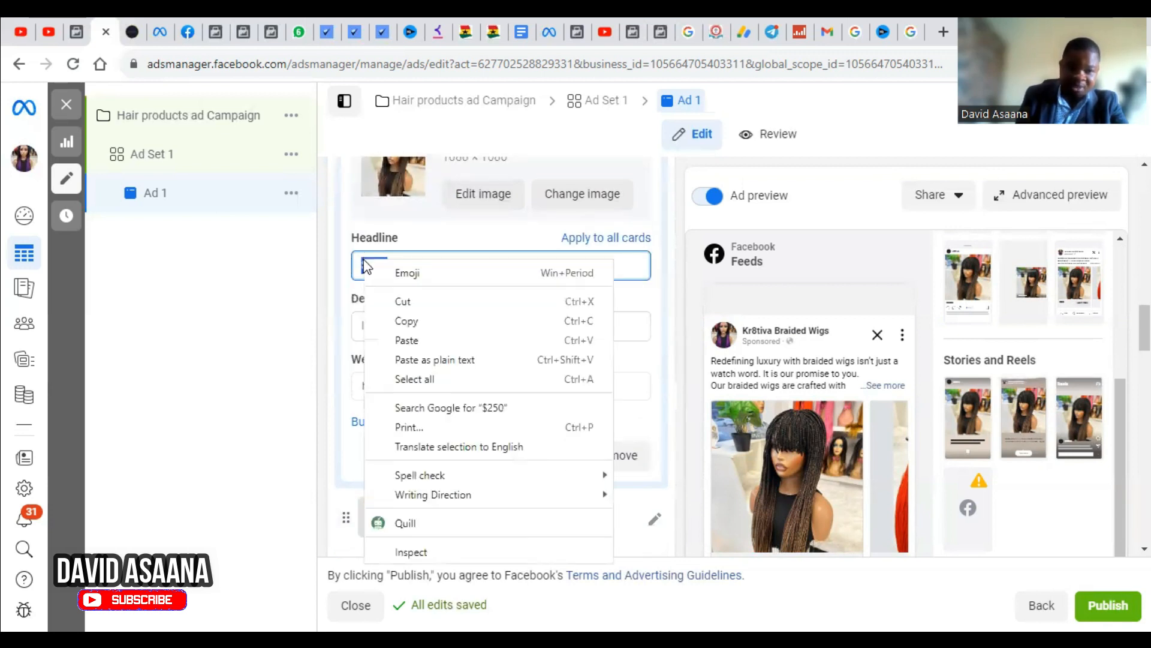
{"action": "left_click", "coordinate": [409, 305]}
{"action": "left_click", "coordinate": [403, 319]}
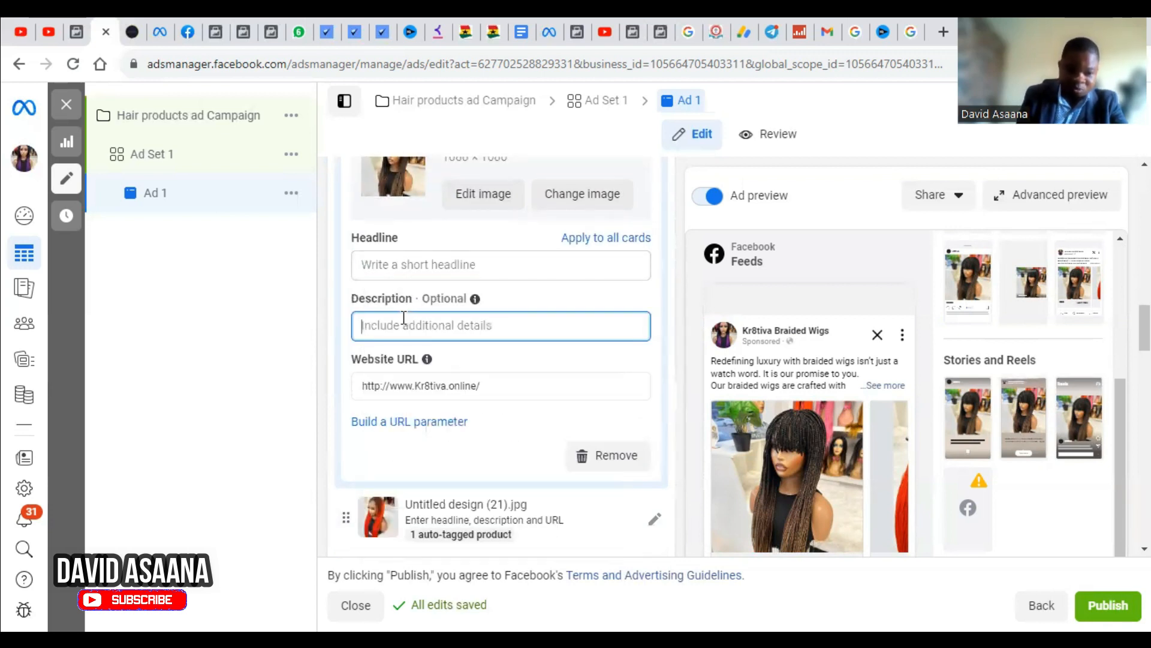
{"action": "key", "text": "ctrl+v"}
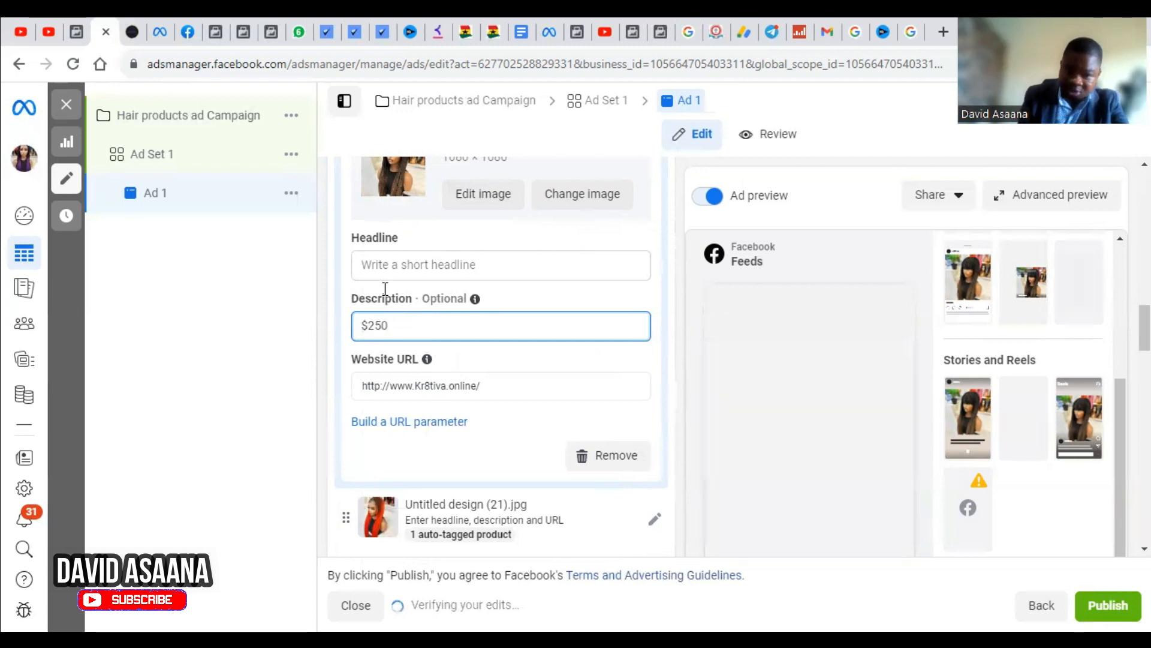
Set the first carousel card's headline to "Get 20% off"
{"action": "left_click", "coordinate": [392, 268]}
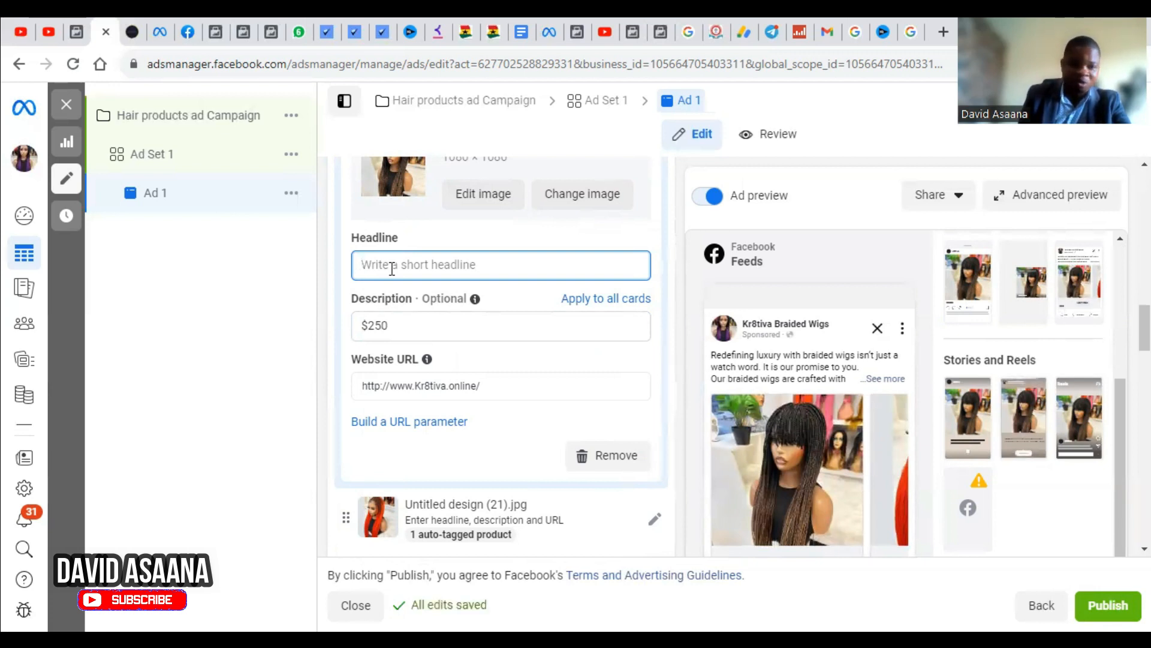
{"action": "type", "text": "G"}
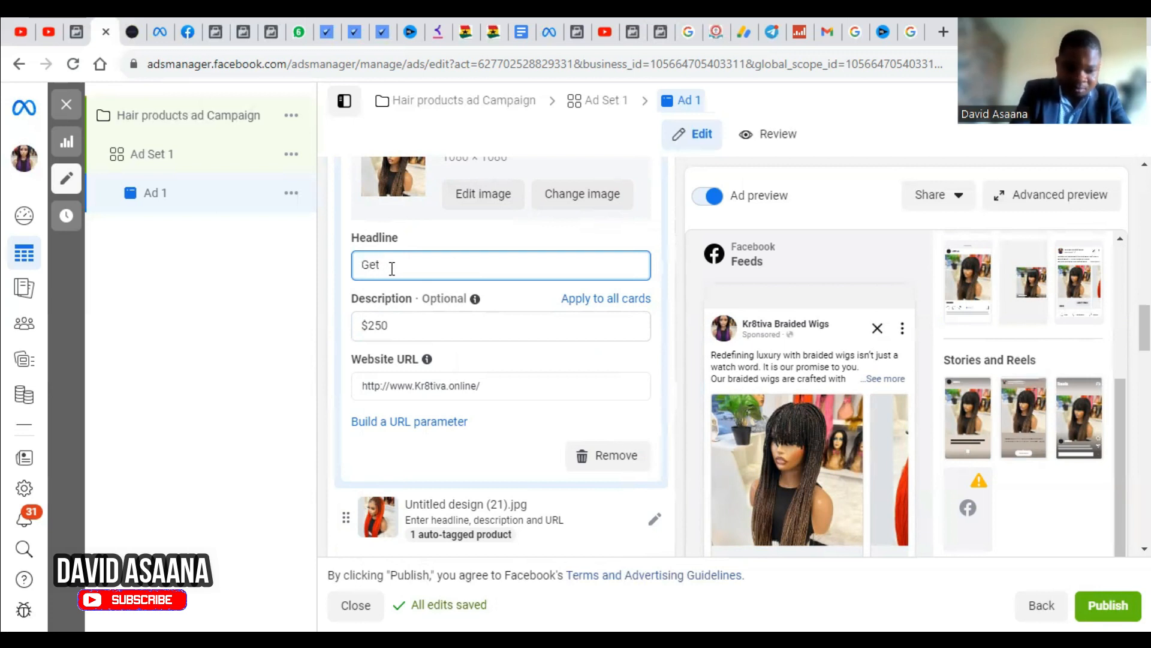
{"action": "type", "text": "et"}
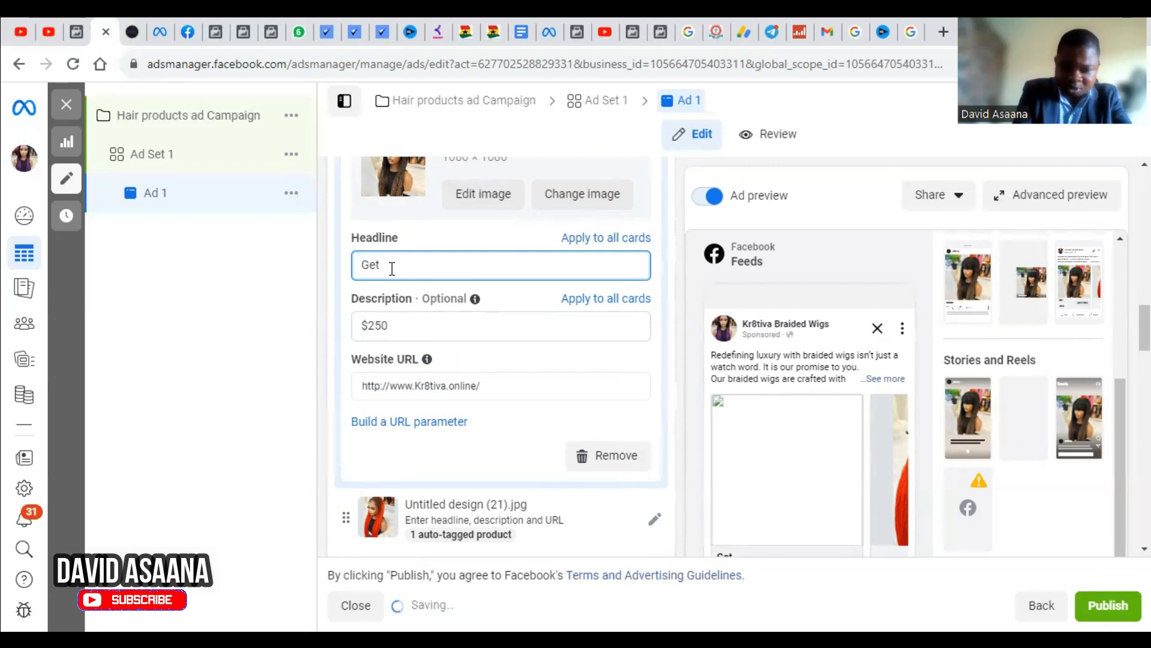
{"action": "type", "text": " 20% off"}
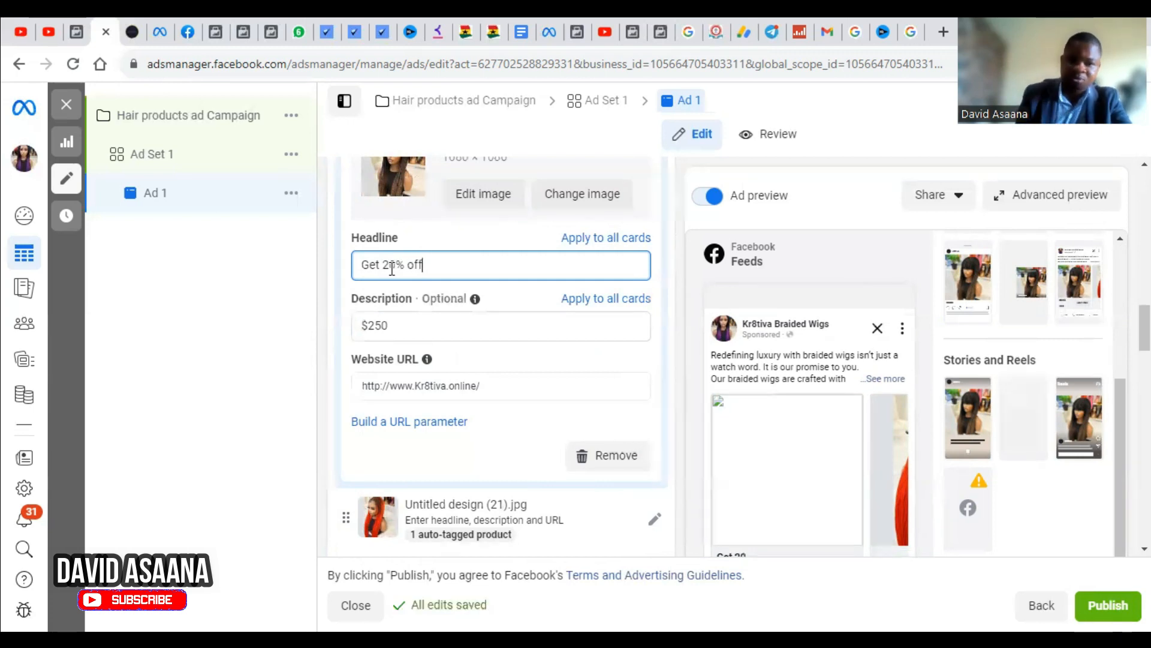
Check the first card's headline and description in the feed preview and browse the following cards
{"action": "scroll", "coordinate": [821, 420], "scroll_direction": "down", "scroll_amount": 10}
{"action": "scroll", "coordinate": [827, 477], "scroll_direction": "down", "scroll_amount": 8}
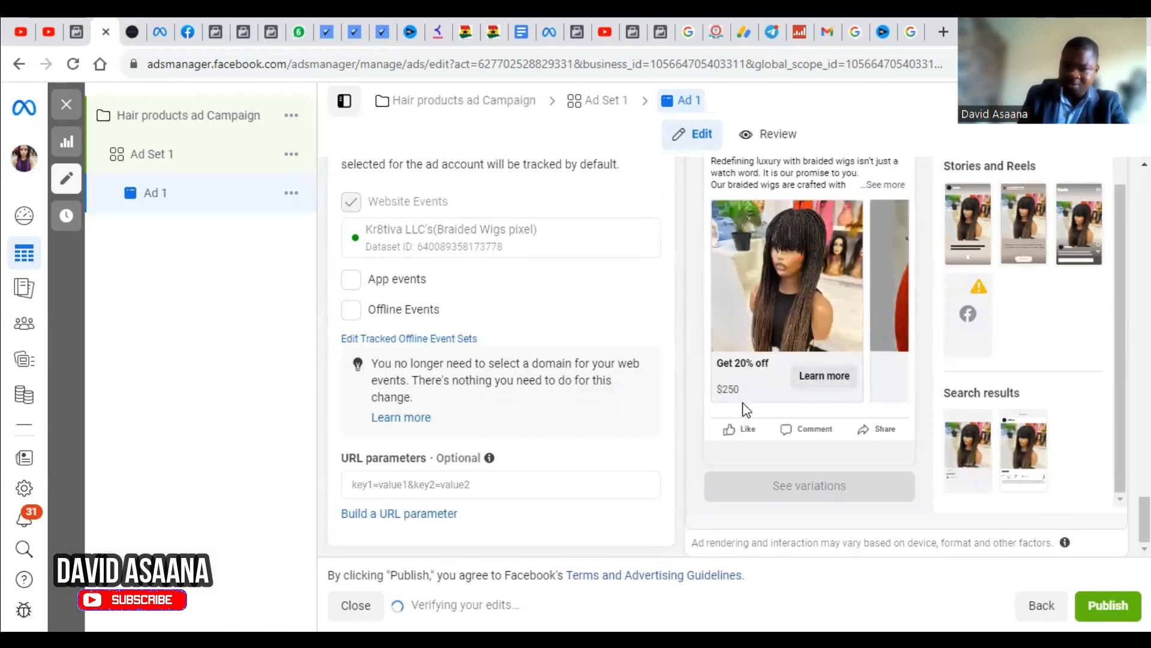
{"action": "left_click", "coordinate": [891, 304]}
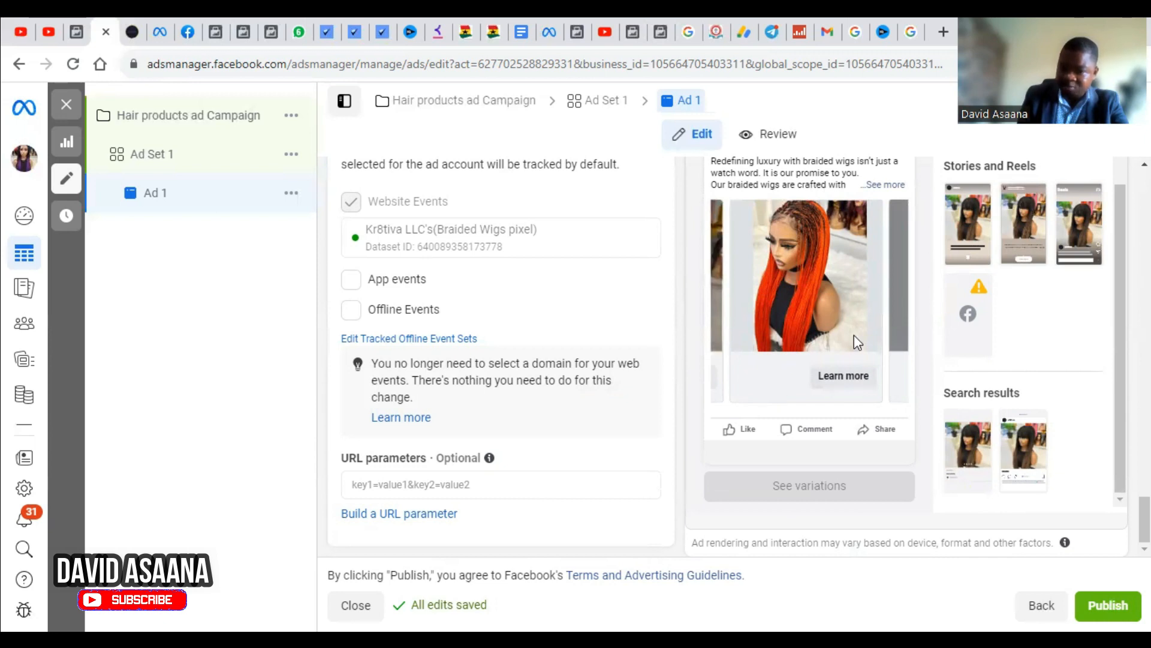
{"action": "left_click", "coordinate": [895, 334]}
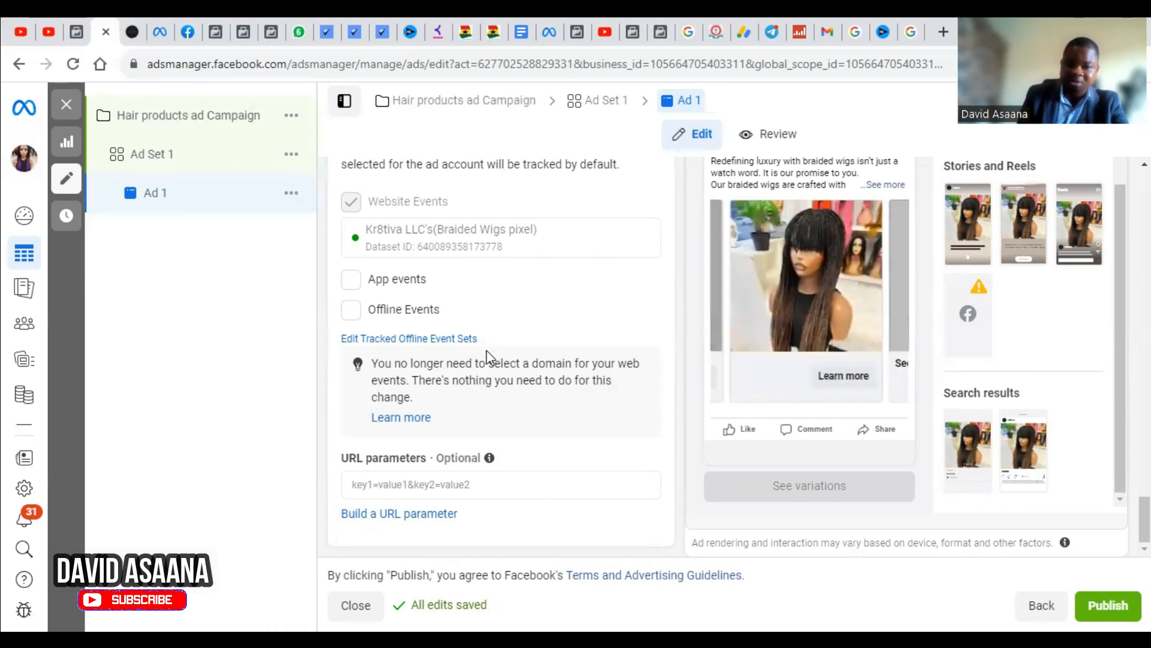
Review the Hair products ad Campaign's objective, A/B test and Advantage campaign budget settings, and open Ad Set 1
{"action": "scroll", "coordinate": [577, 344], "scroll_direction": "up", "scroll_amount": 10}
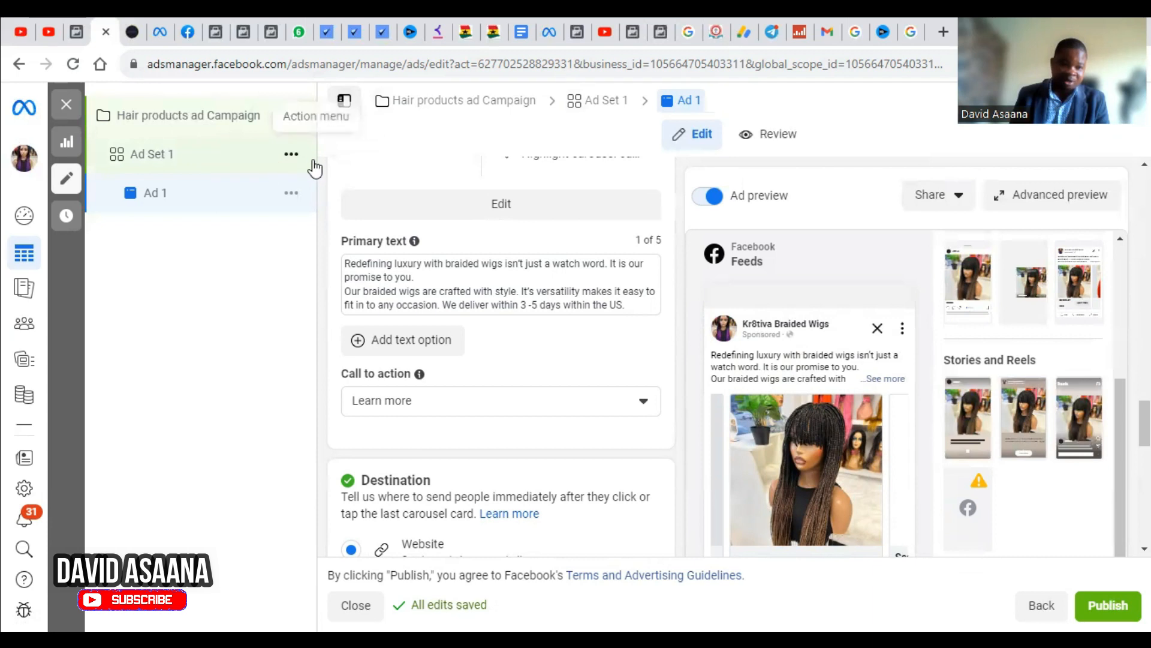
{"action": "left_click", "coordinate": [244, 116]}
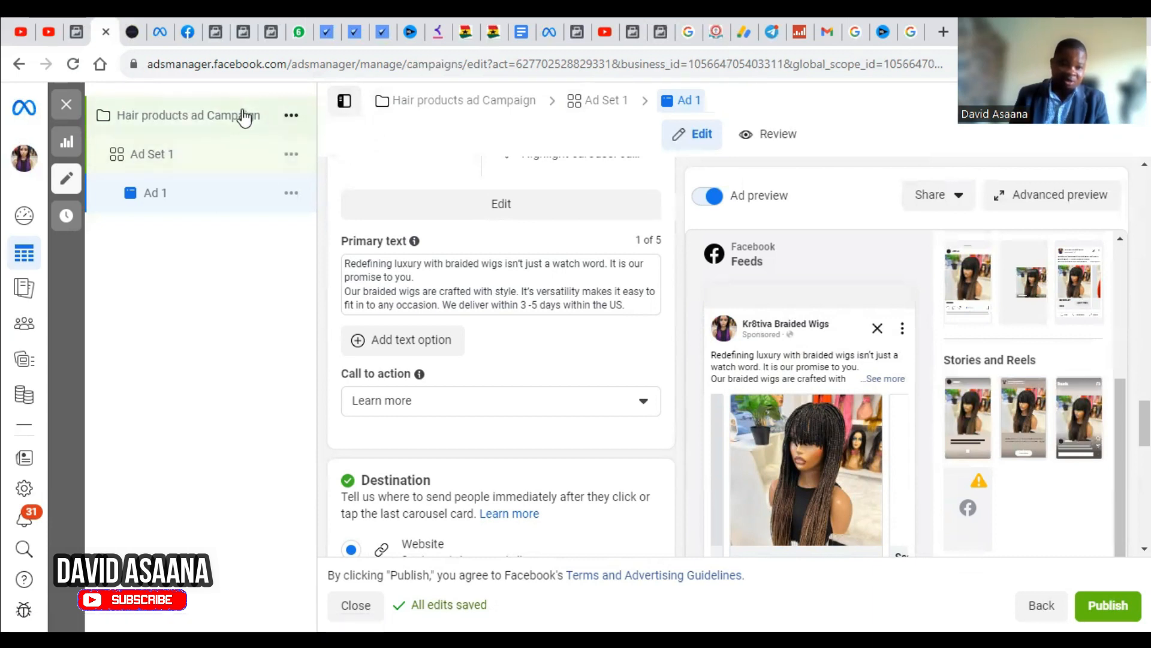
{"action": "scroll", "coordinate": [444, 348], "scroll_direction": "down", "scroll_amount": 2}
{"action": "scroll", "coordinate": [456, 348], "scroll_direction": "down", "scroll_amount": 5}
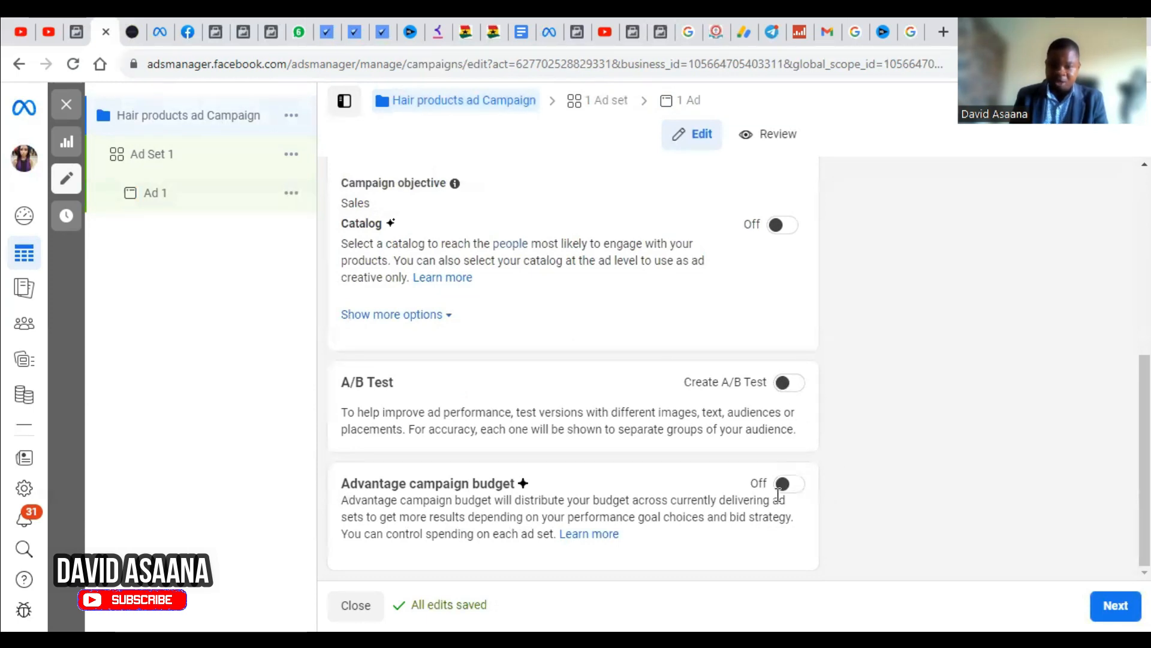
{"action": "left_click", "coordinate": [182, 159]}
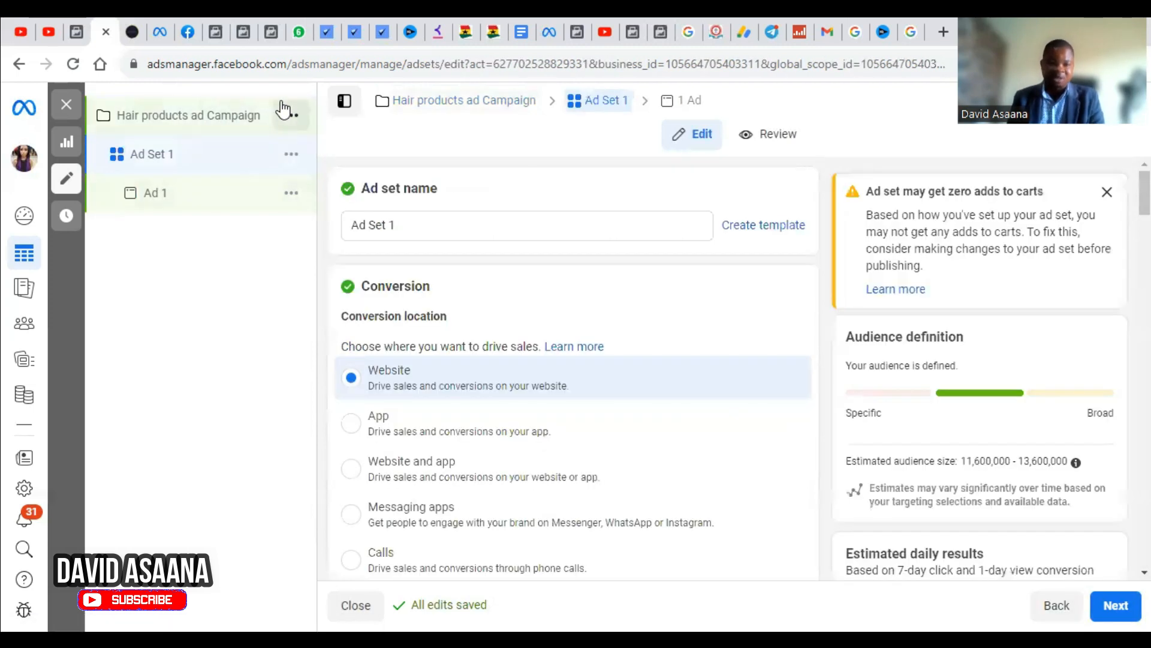
Create a second ad set in the Hair products ad Campaign
{"action": "left_click", "coordinate": [288, 111]}
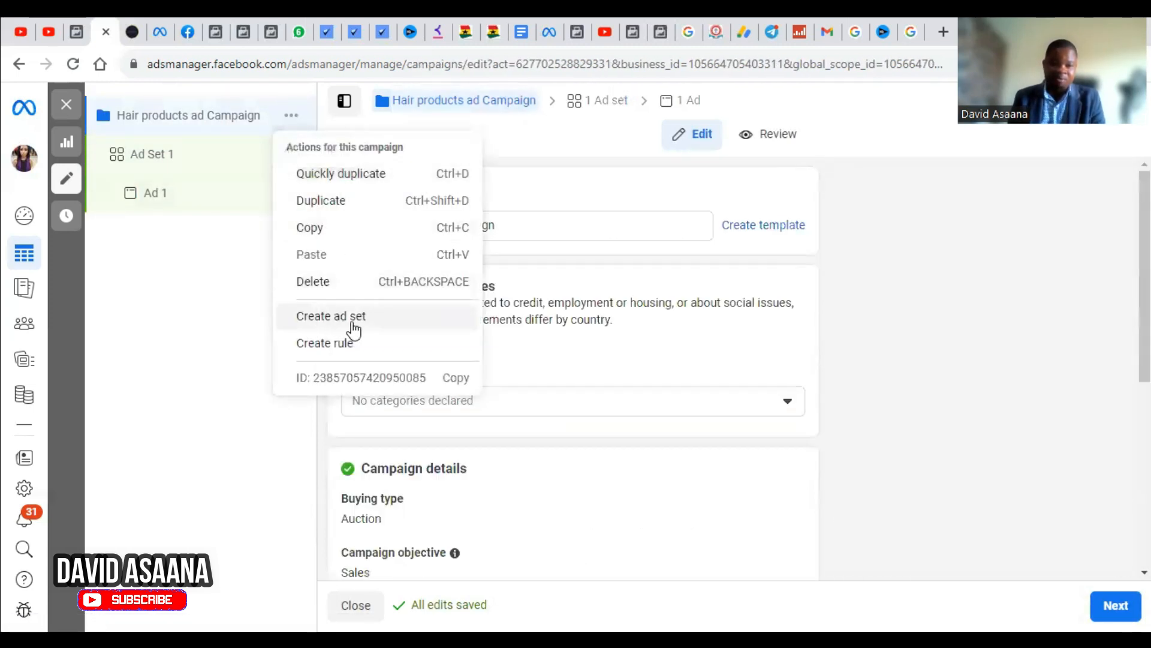
{"action": "left_click", "coordinate": [126, 340]}
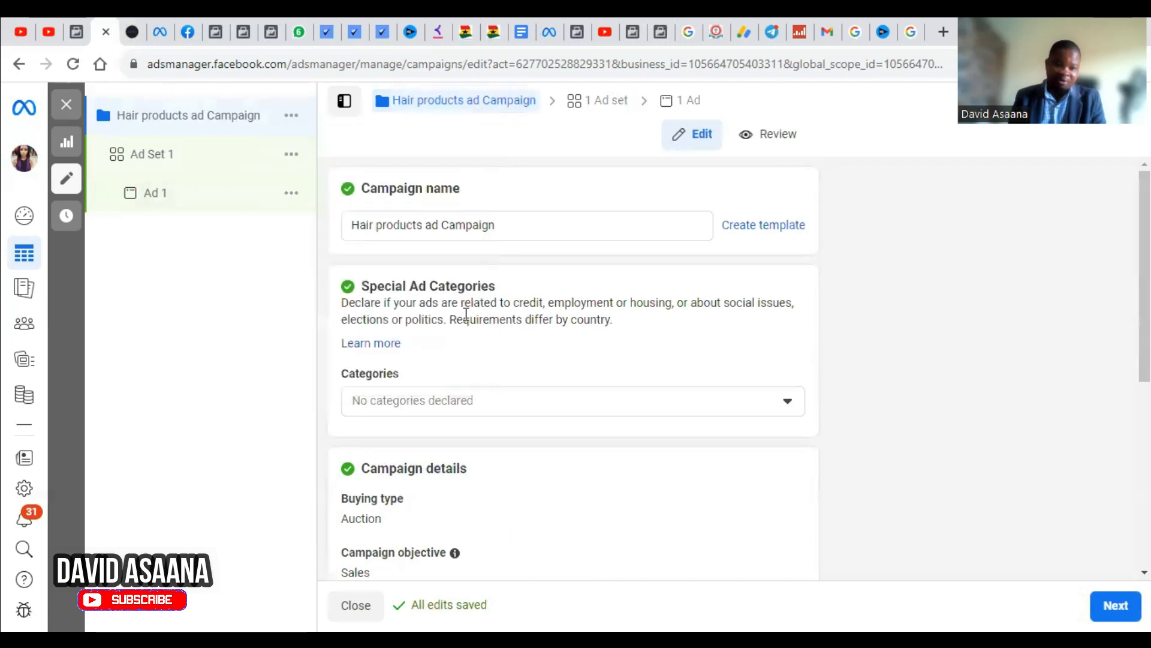
{"action": "left_click", "coordinate": [291, 116]}
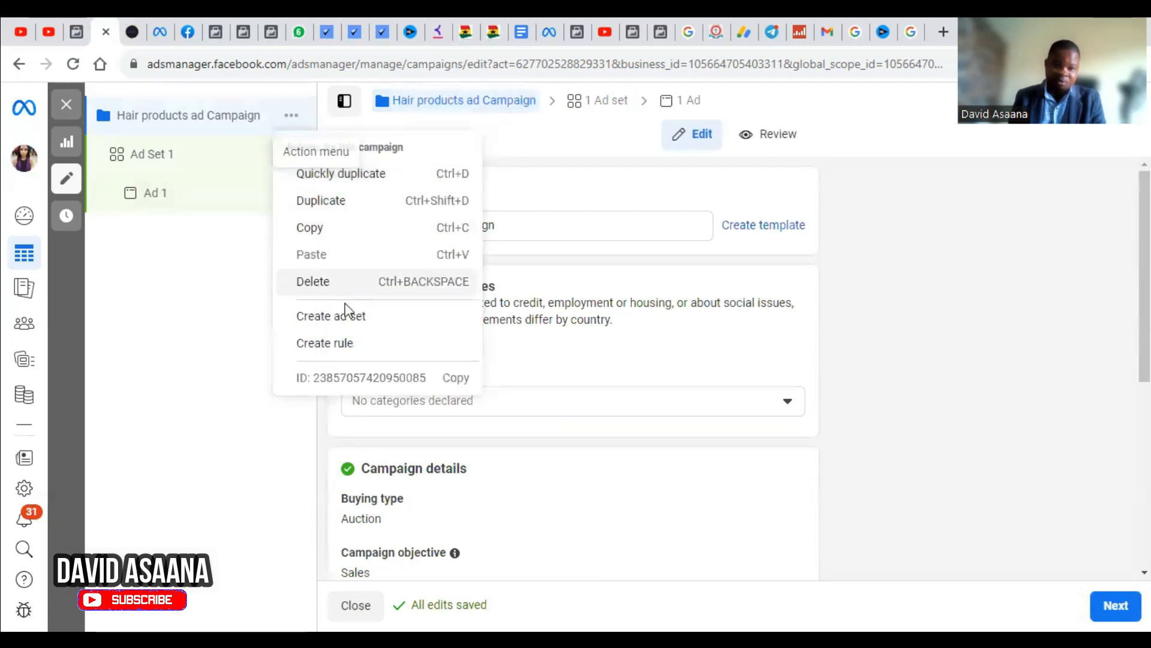
{"action": "left_click", "coordinate": [358, 321]}
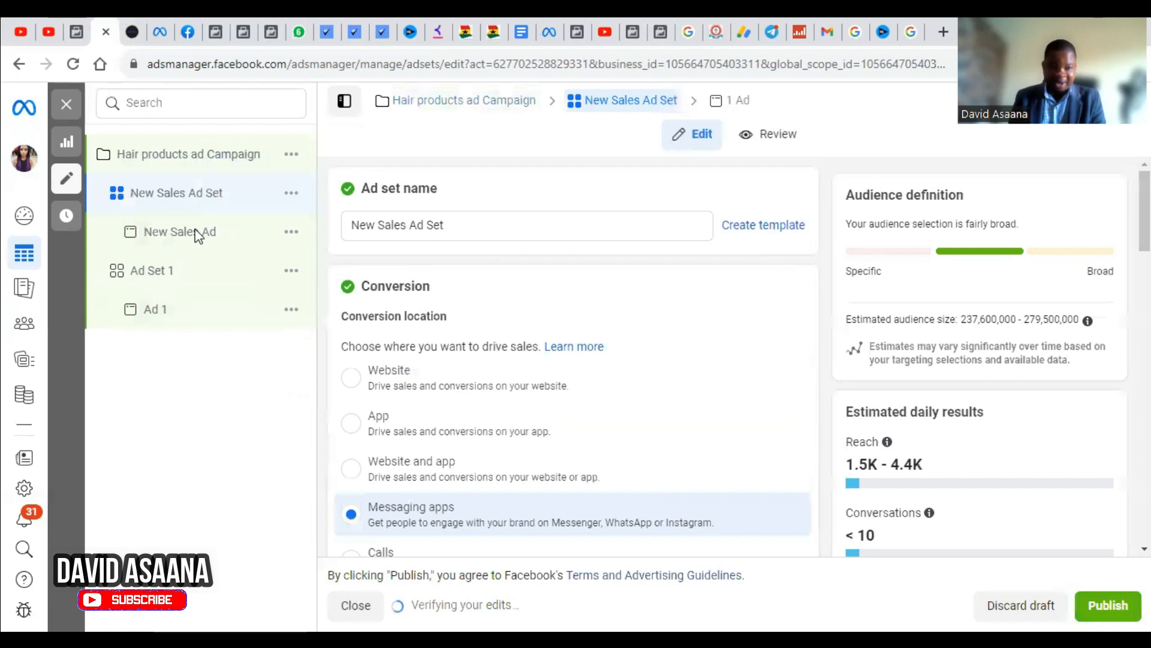
Look over the new ad set's messaging conversion settings and set its conversion location to Website
{"action": "scroll", "coordinate": [490, 295], "scroll_direction": "down", "scroll_amount": 4}
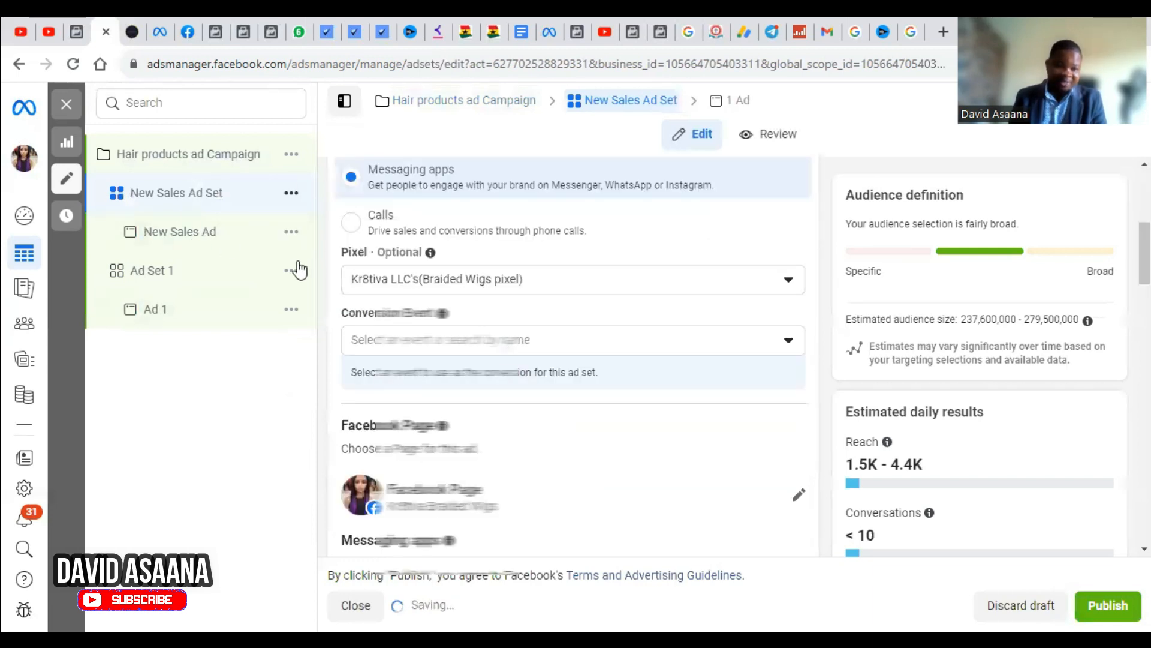
{"action": "scroll", "coordinate": [467, 288], "scroll_direction": "down", "scroll_amount": 3}
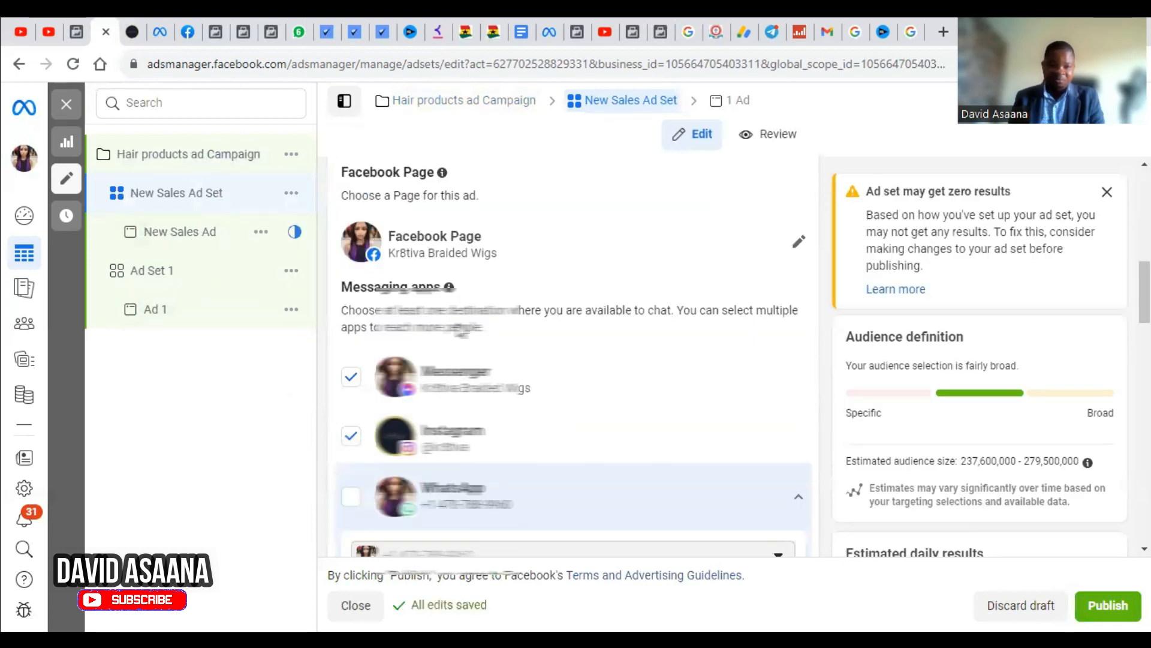
{"action": "scroll", "coordinate": [586, 317], "scroll_direction": "up", "scroll_amount": 5}
{"action": "scroll", "coordinate": [627, 336], "scroll_direction": "up", "scroll_amount": 3}
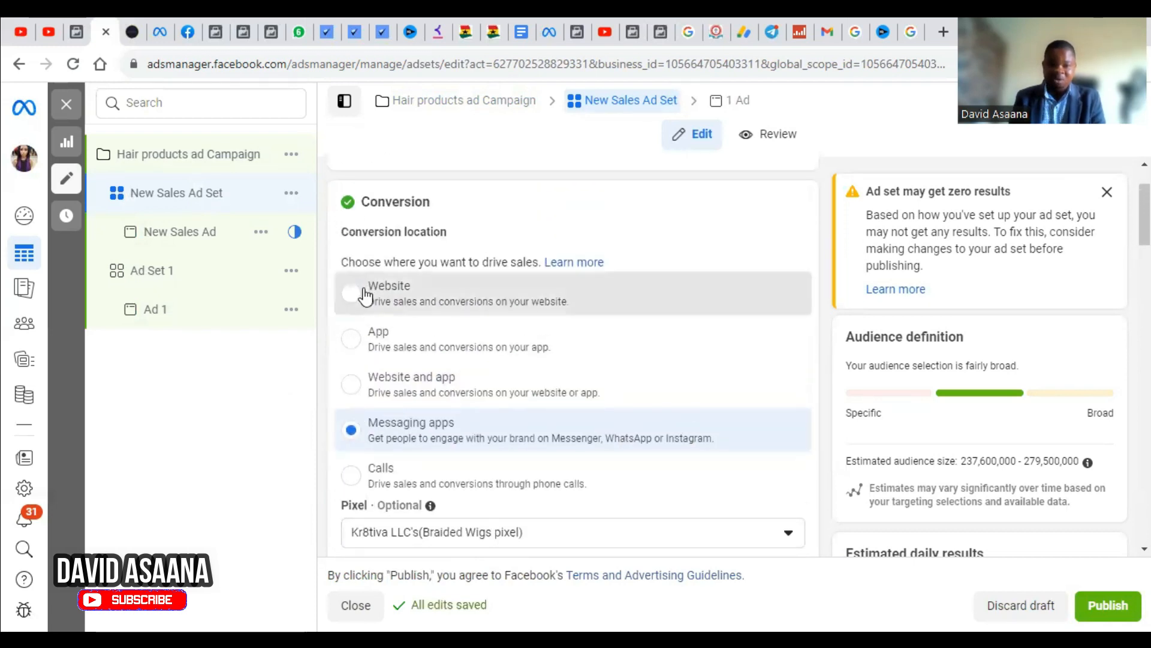
{"action": "left_click", "coordinate": [365, 295]}
Review the new ad set's conversion, budget, schedule and audience location settings, and reopen the Hair products ad Campaign's settings
{"action": "scroll", "coordinate": [518, 402], "scroll_direction": "down", "scroll_amount": 3}
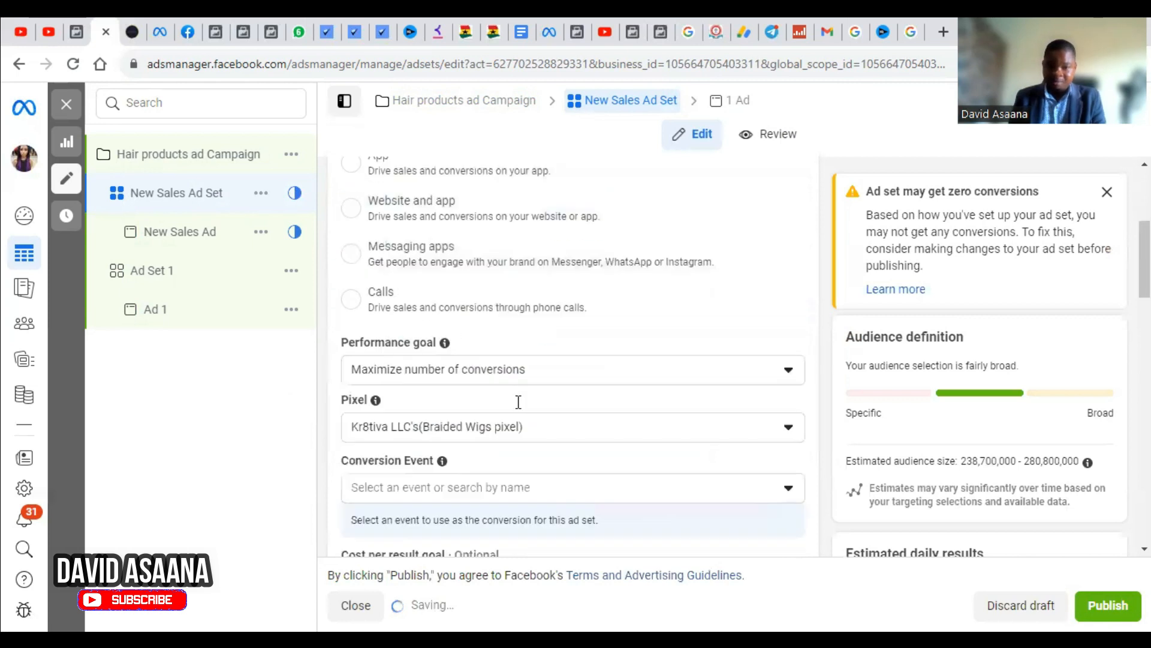
{"action": "scroll", "coordinate": [518, 402], "scroll_direction": "down", "scroll_amount": 6}
{"action": "scroll", "coordinate": [612, 487], "scroll_direction": "down", "scroll_amount": 5}
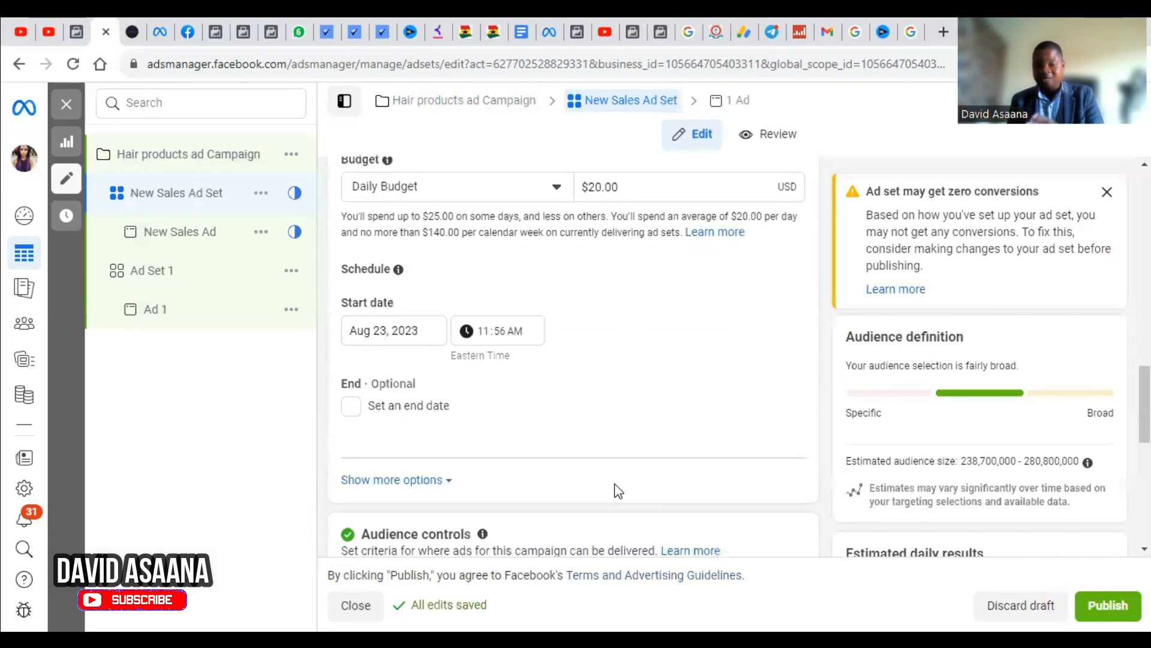
{"action": "scroll", "coordinate": [623, 486], "scroll_direction": "down", "scroll_amount": 3}
{"action": "mouse_move", "coordinate": [628, 458]}
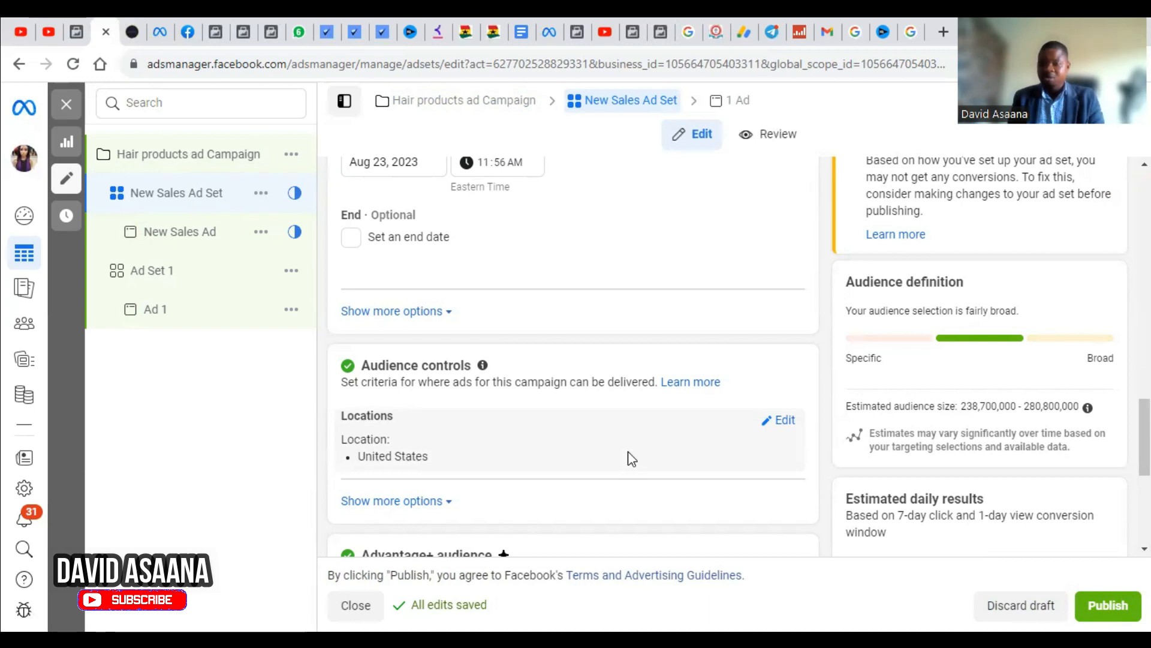
{"action": "left_click", "coordinate": [214, 156]}
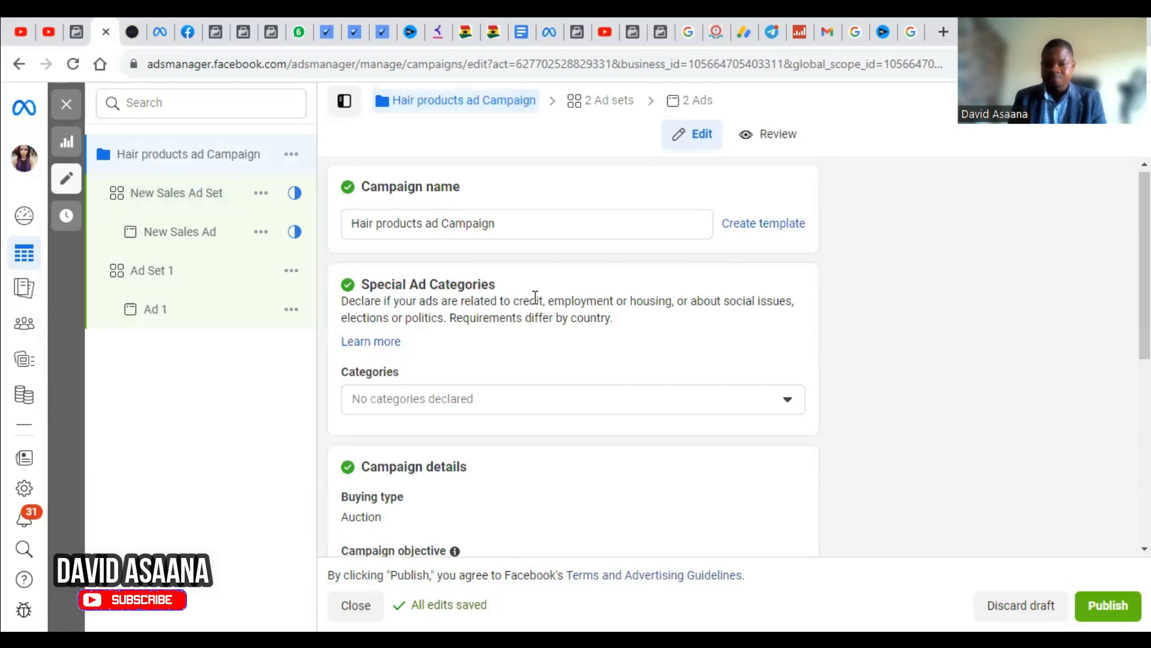
{"action": "scroll", "coordinate": [534, 300], "scroll_direction": "down", "scroll_amount": 6}
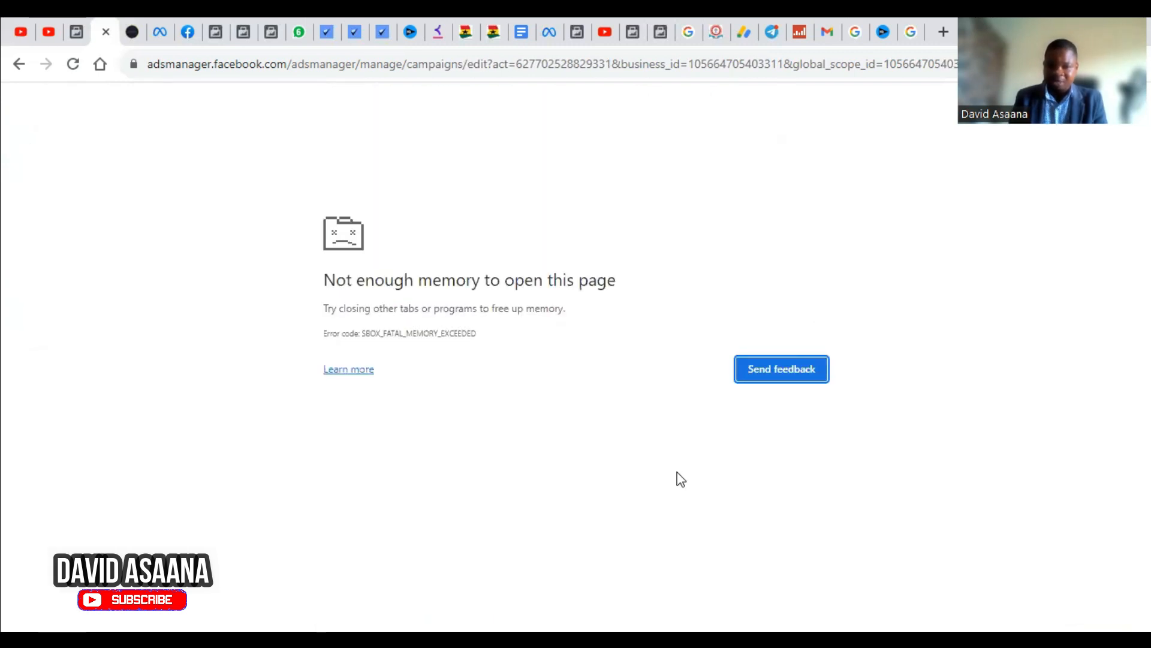